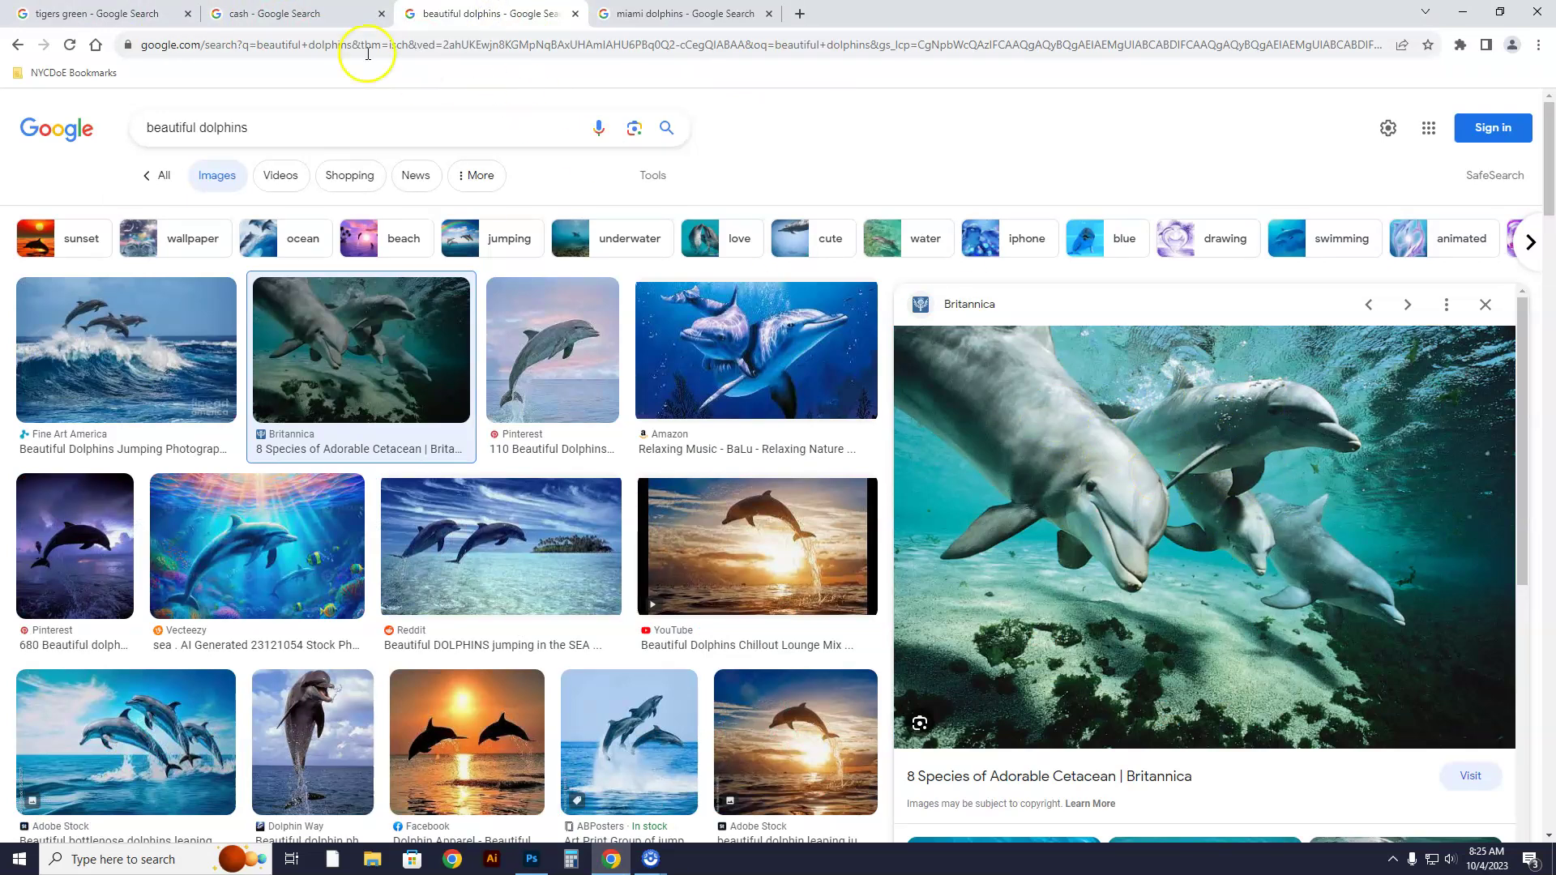
Review the image search results for cash, green tigers, beautiful dolphins and Miami Dolphins as possible car artwork
left_click(258, 13)
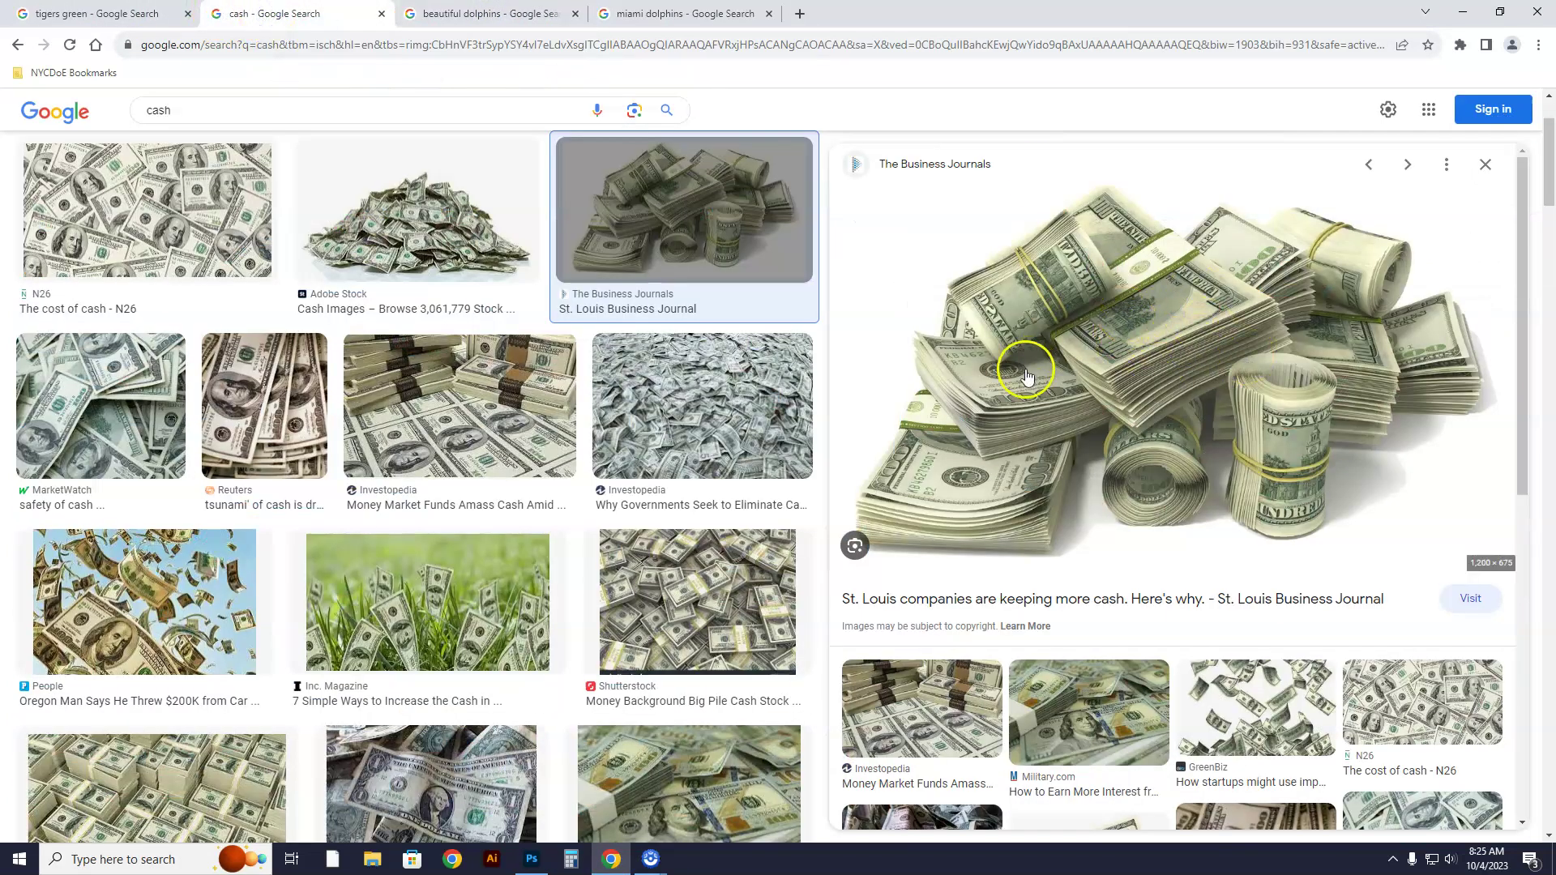
left_click(111, 10)
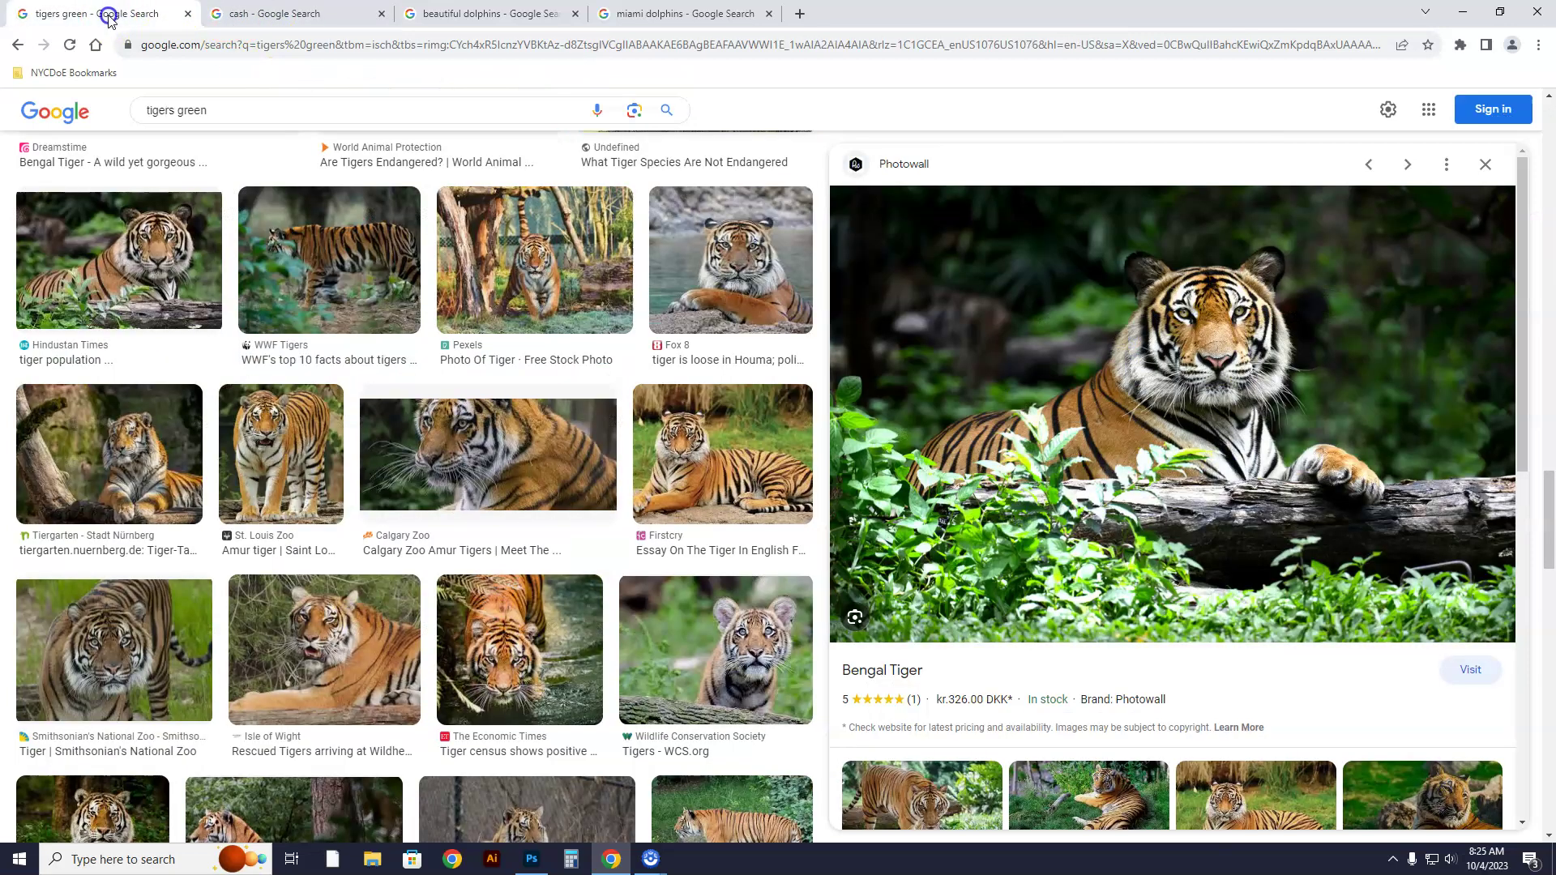
left_click(268, 13)
left_click(469, 15)
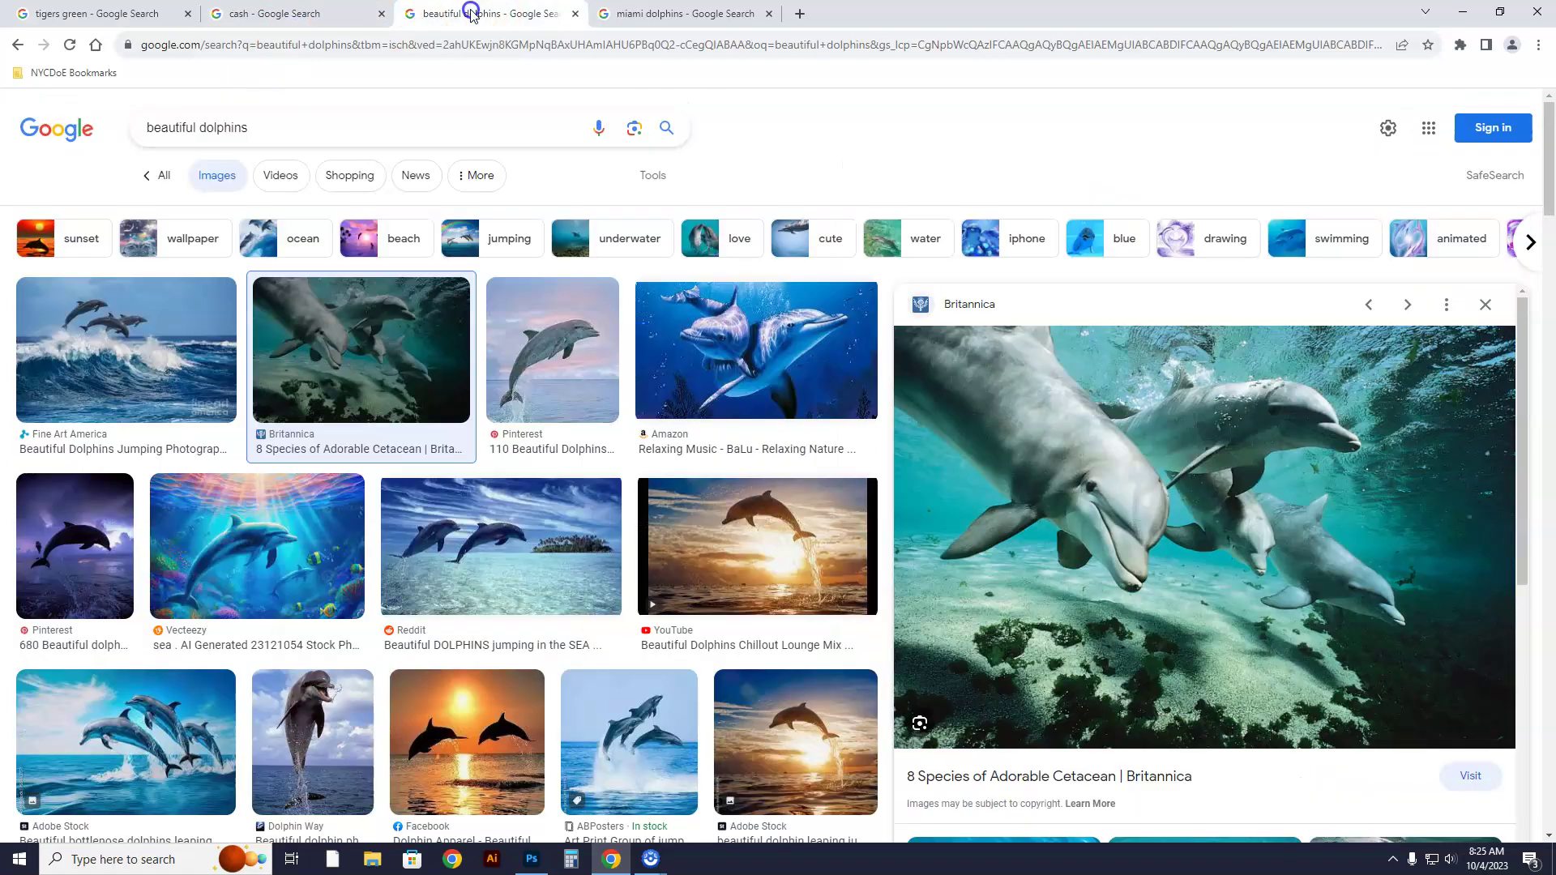
left_click(685, 15)
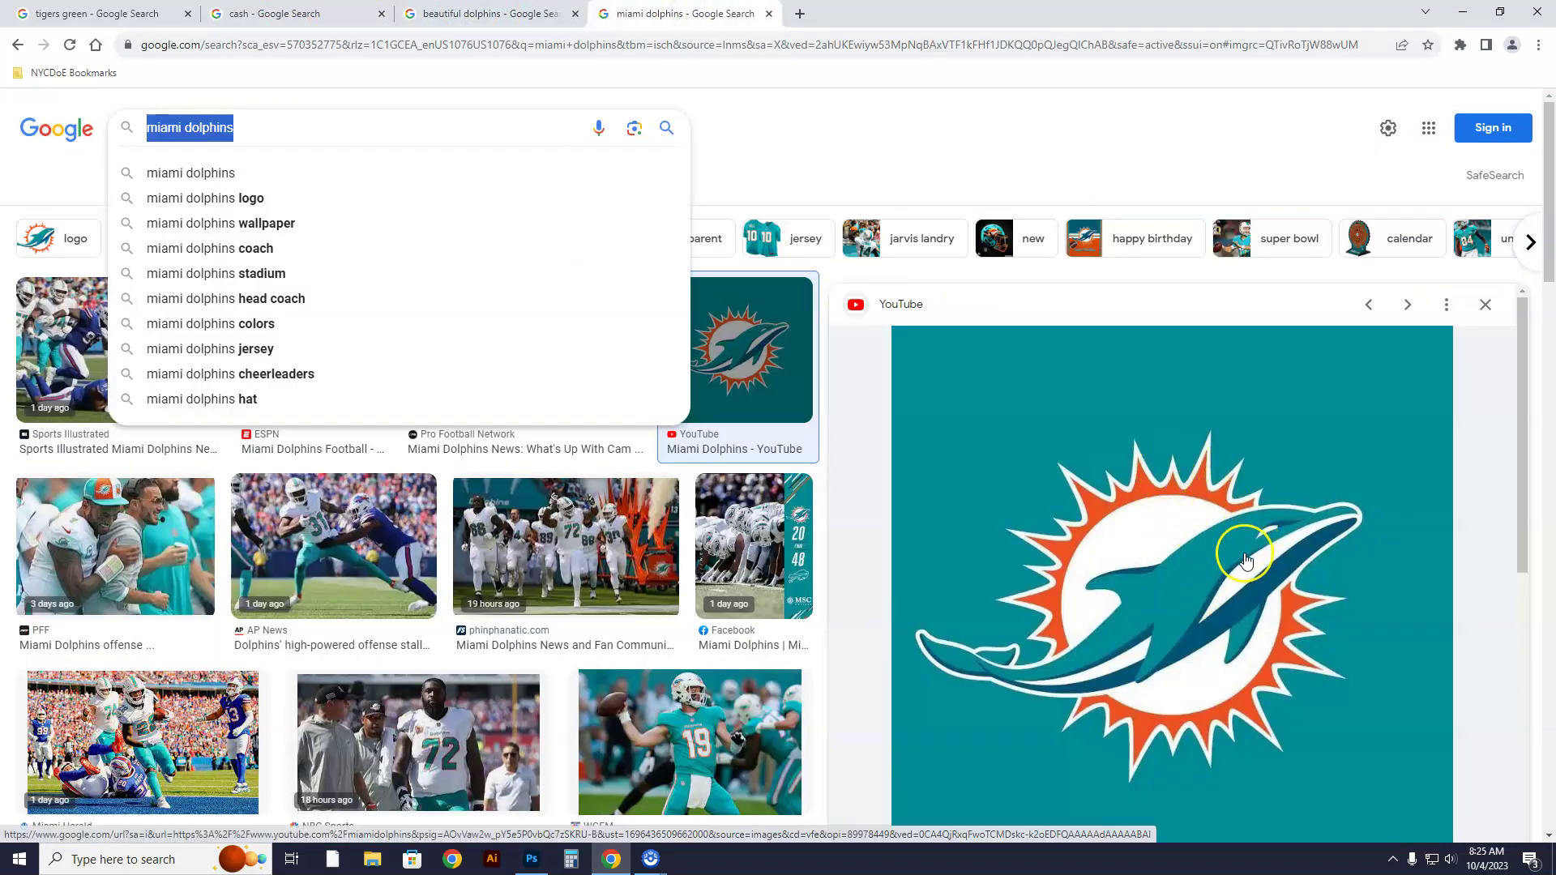
left_click(113, 16)
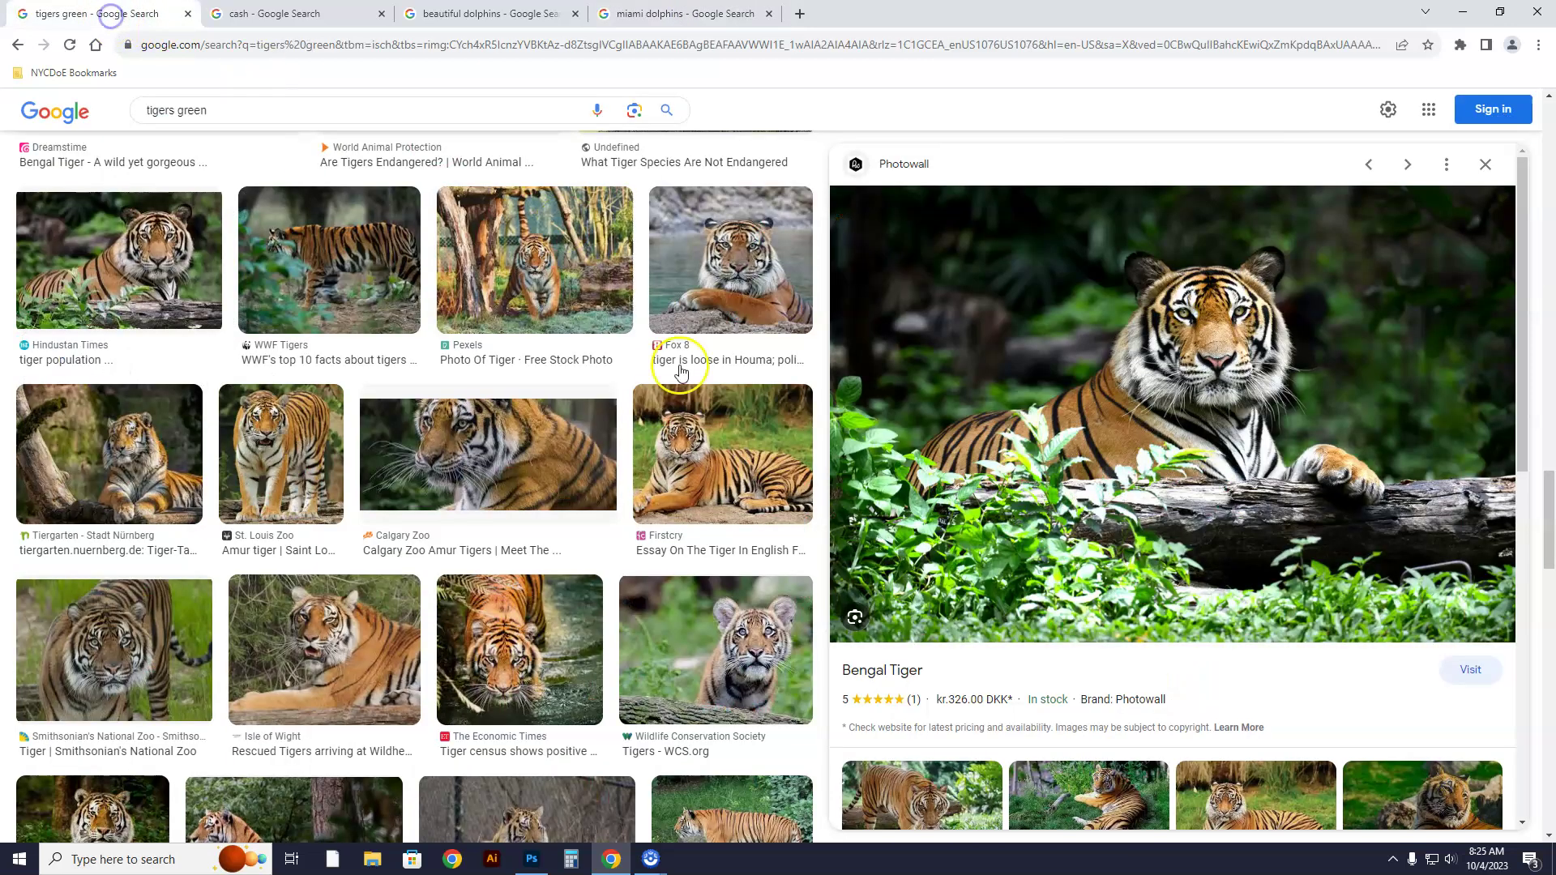
Hide the tiger artwork layer, Layer 1, on the car in Photoshop and return to Chrome
left_click(538, 861)
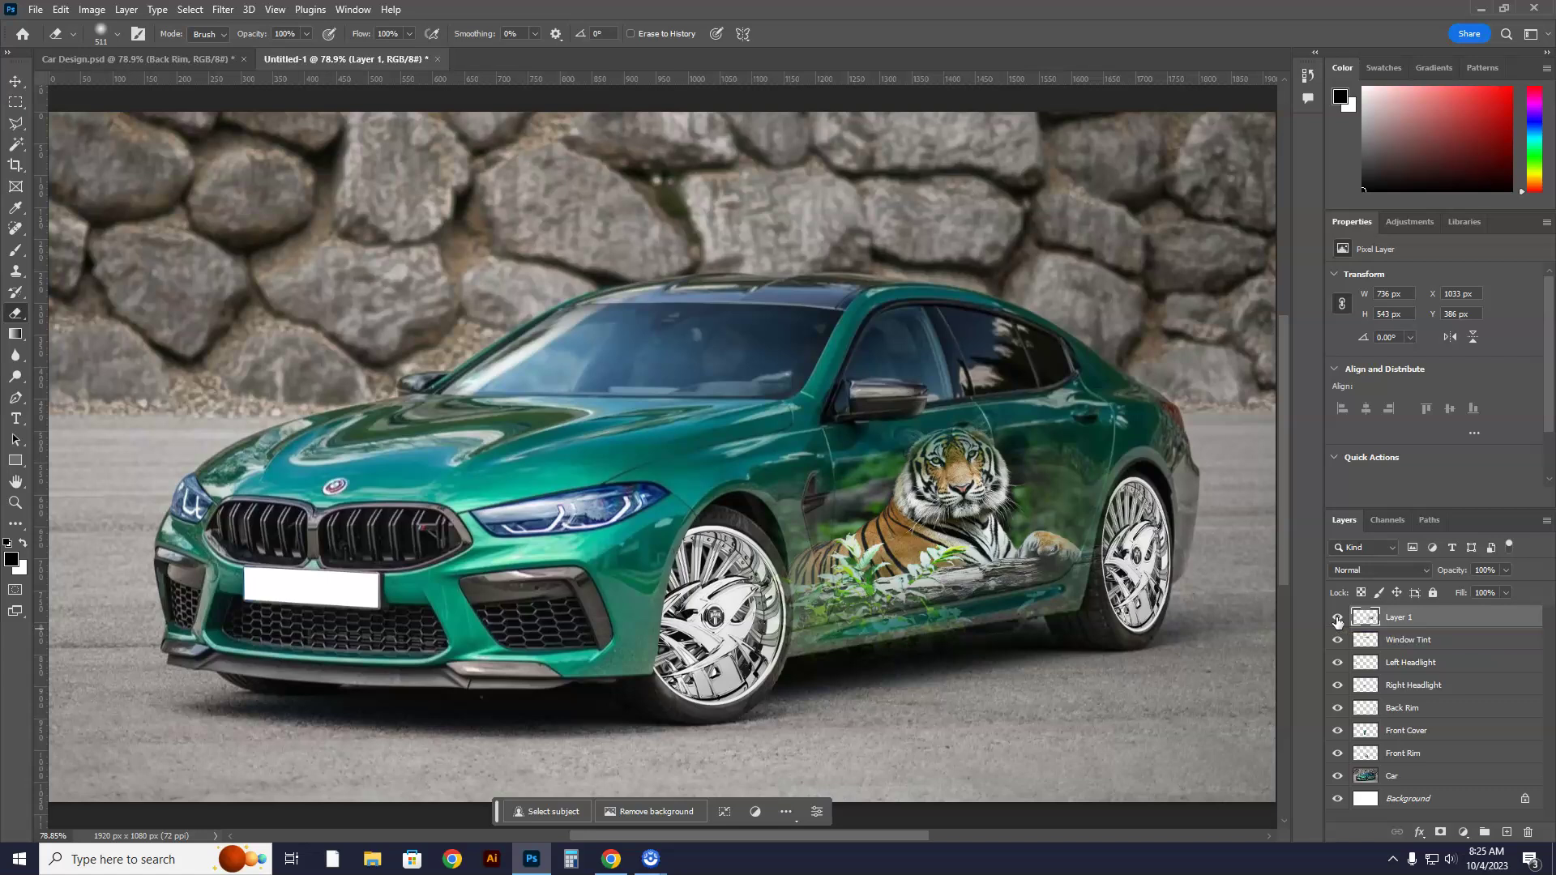
left_click(1337, 618)
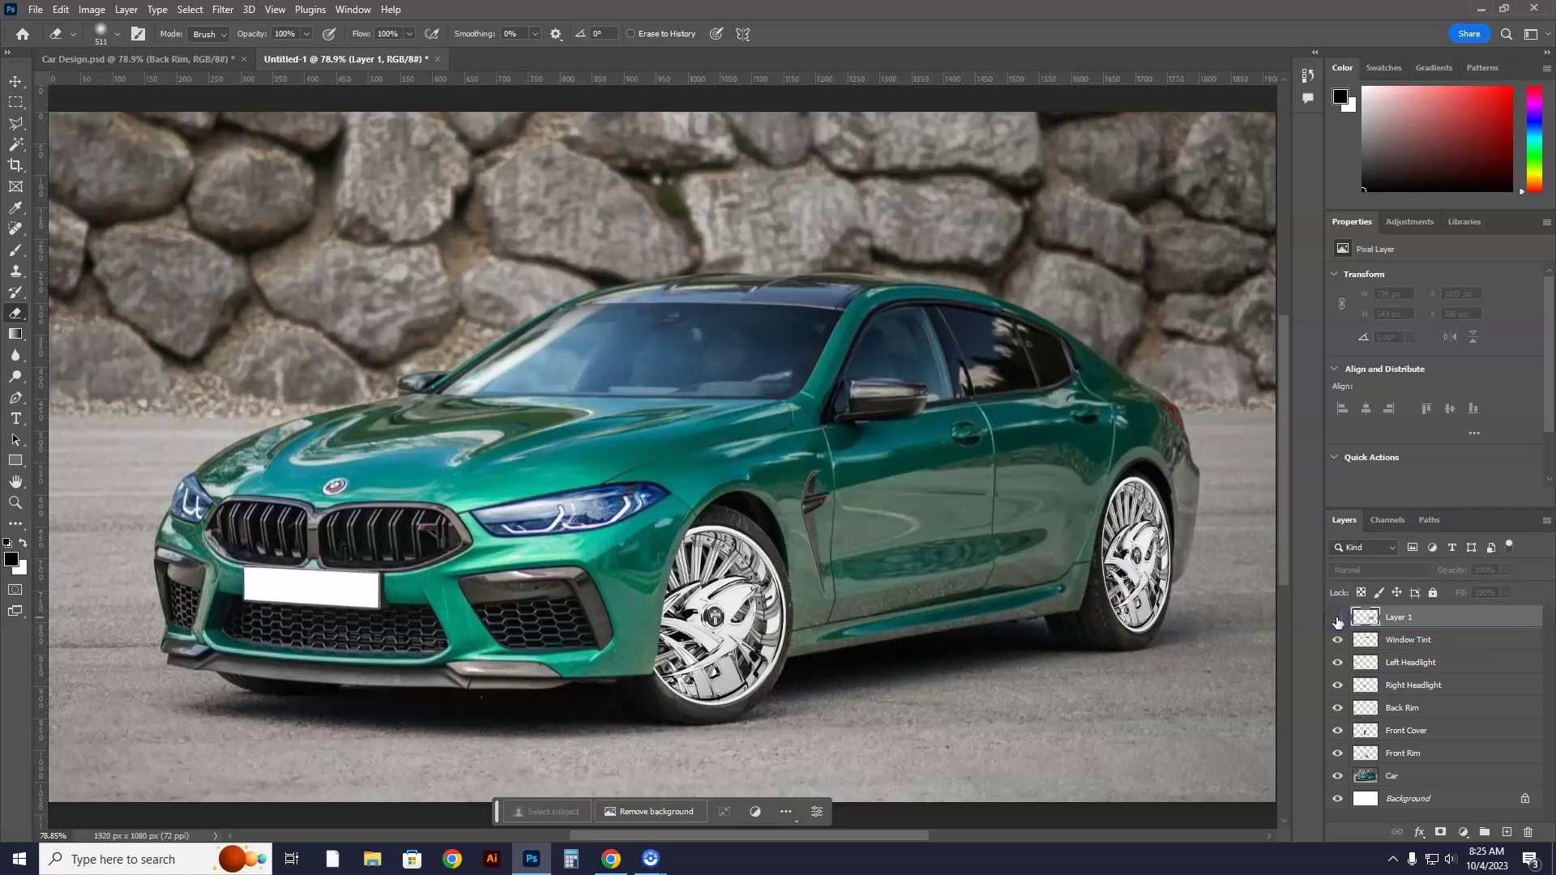
left_click(611, 860)
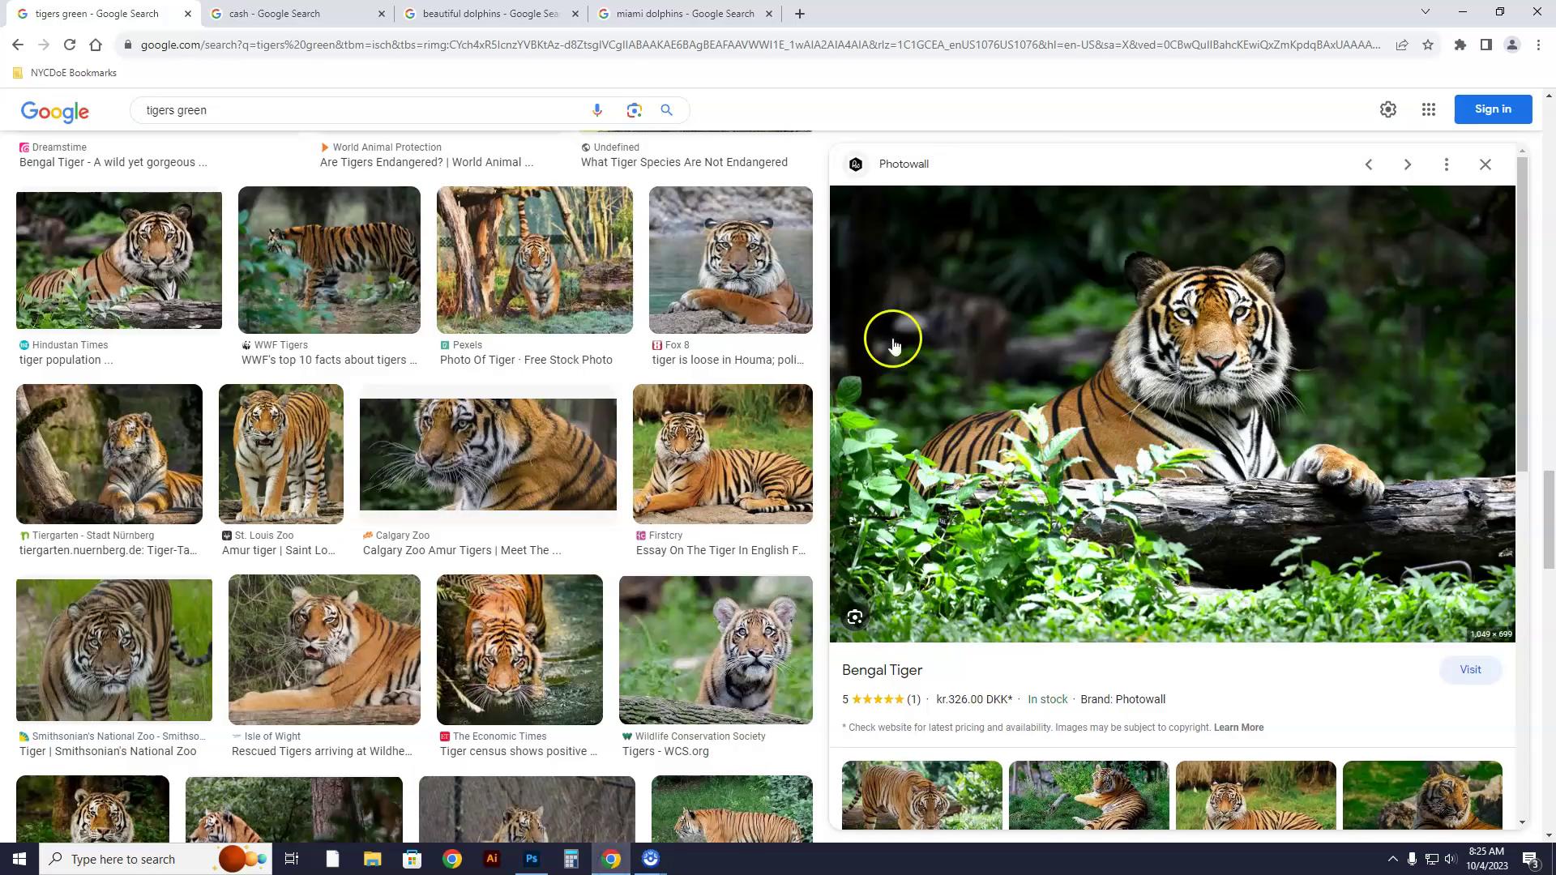
Copy the large Britannica dolphin picture from the beautiful dolphins image results
left_click(468, 25)
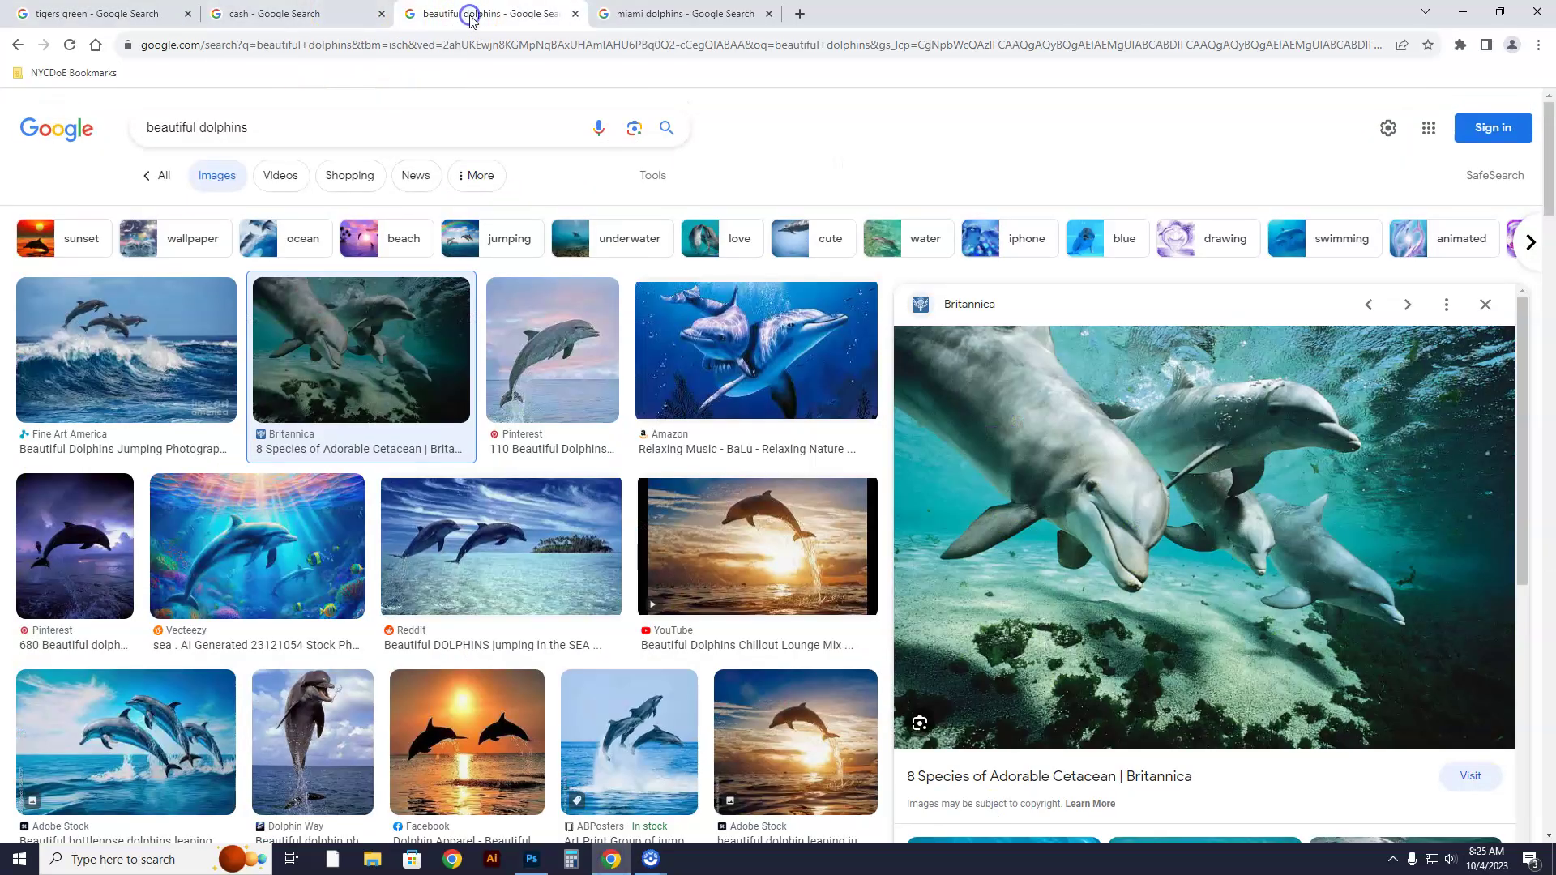
right_click(1169, 508)
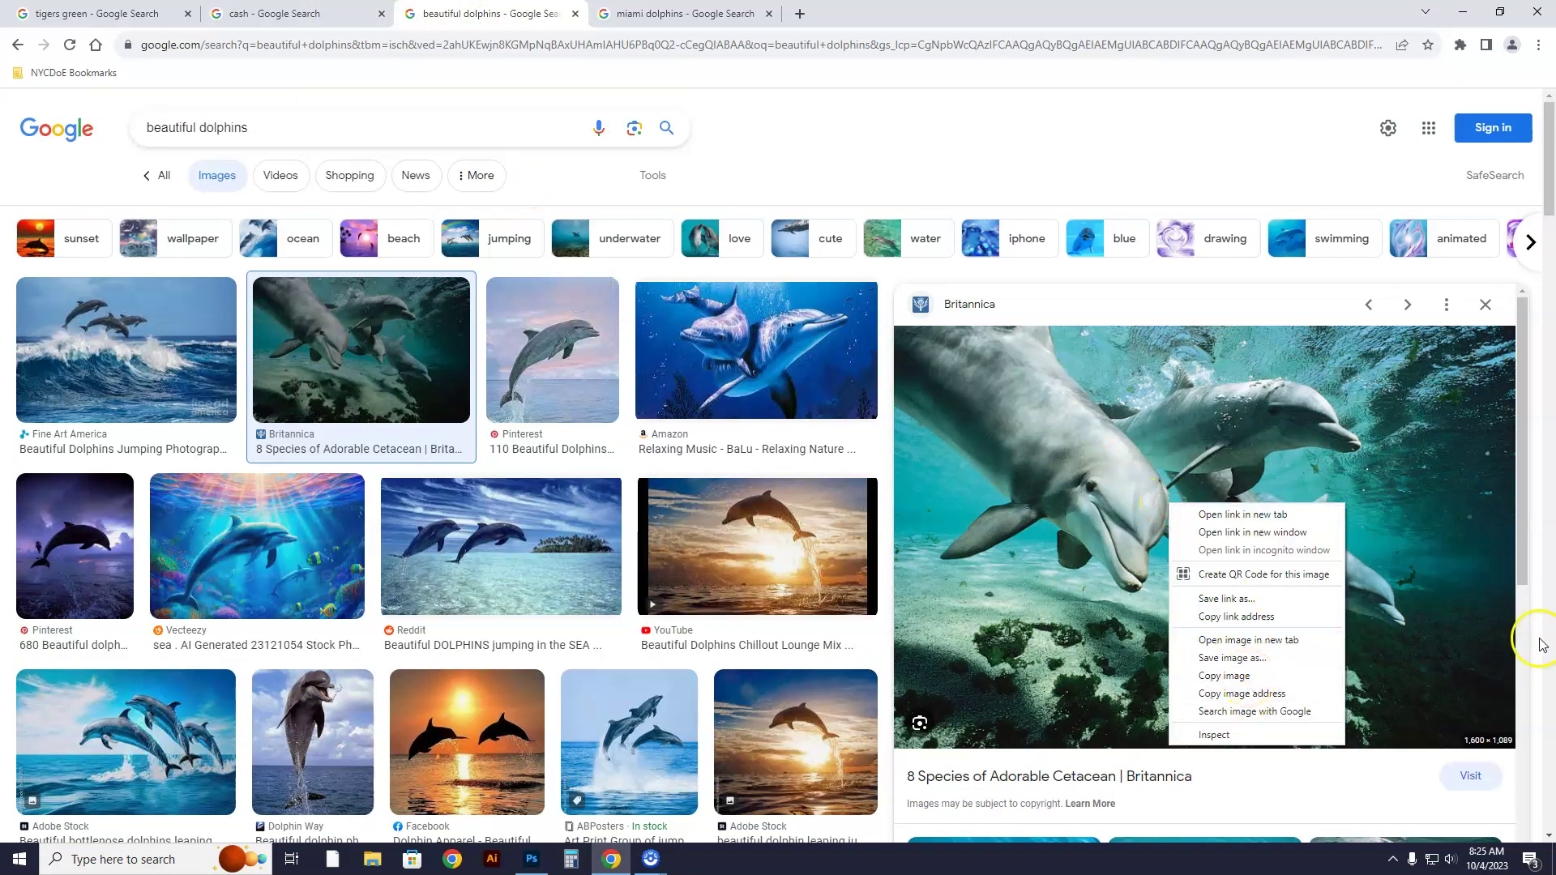
left_click(1330, 772)
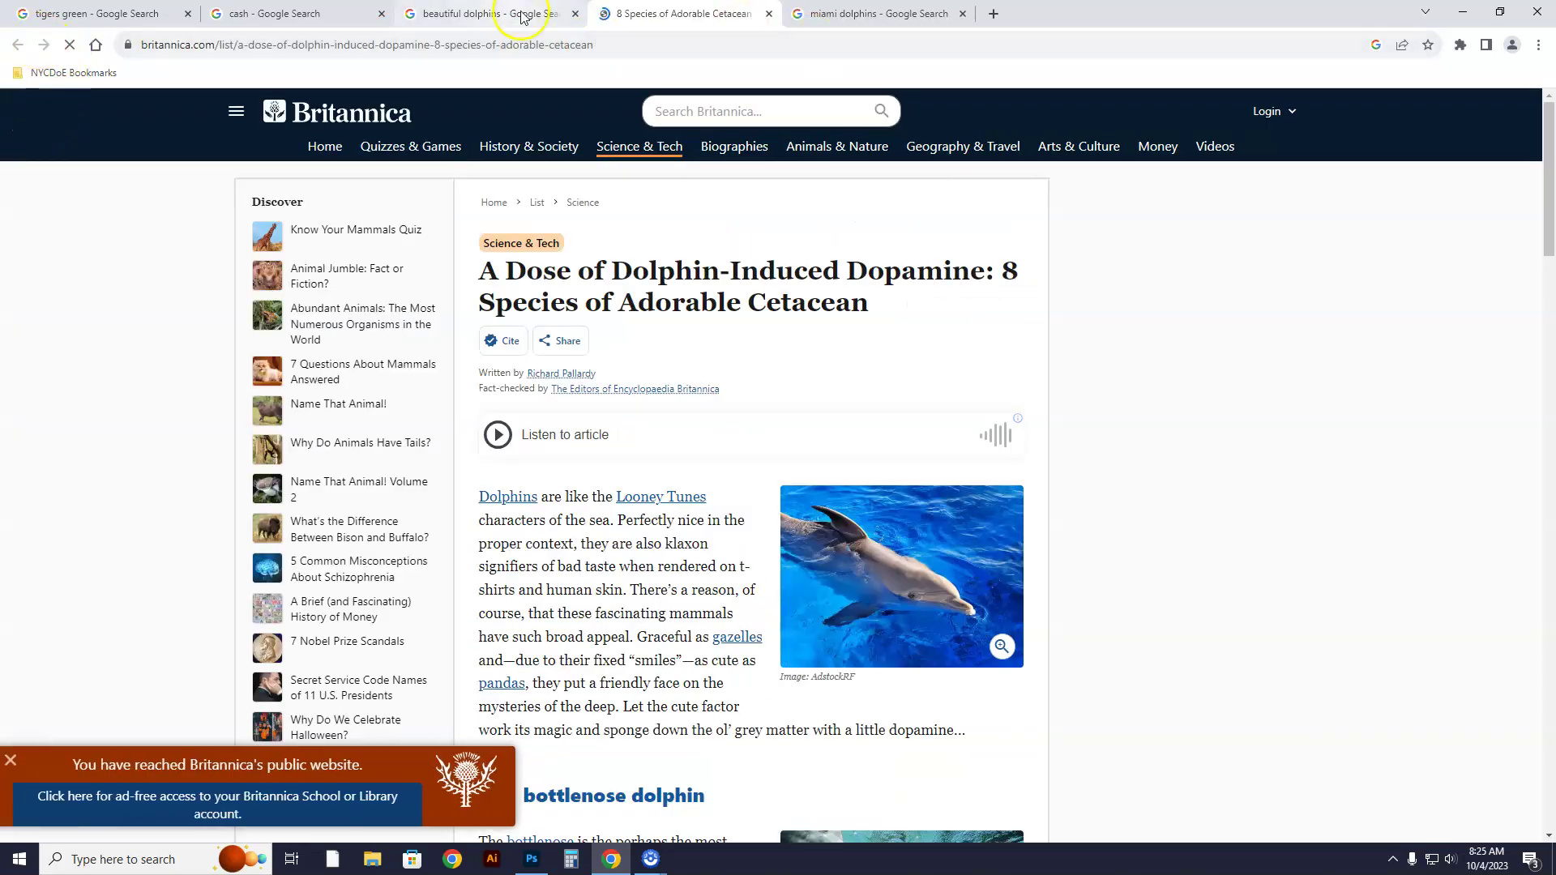
left_click(769, 13)
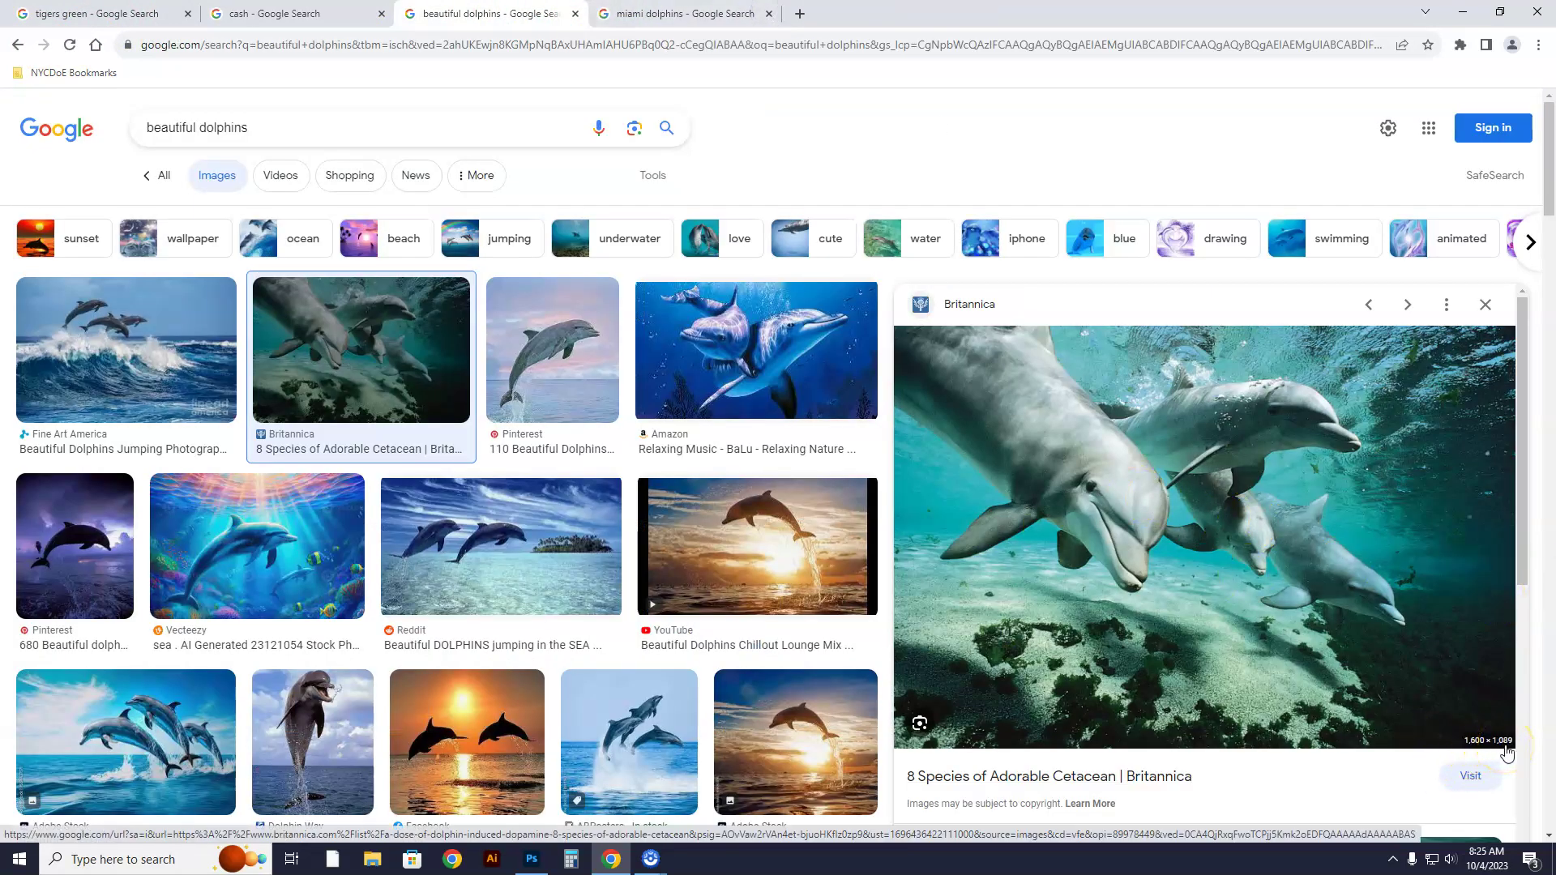
right_click(1127, 601)
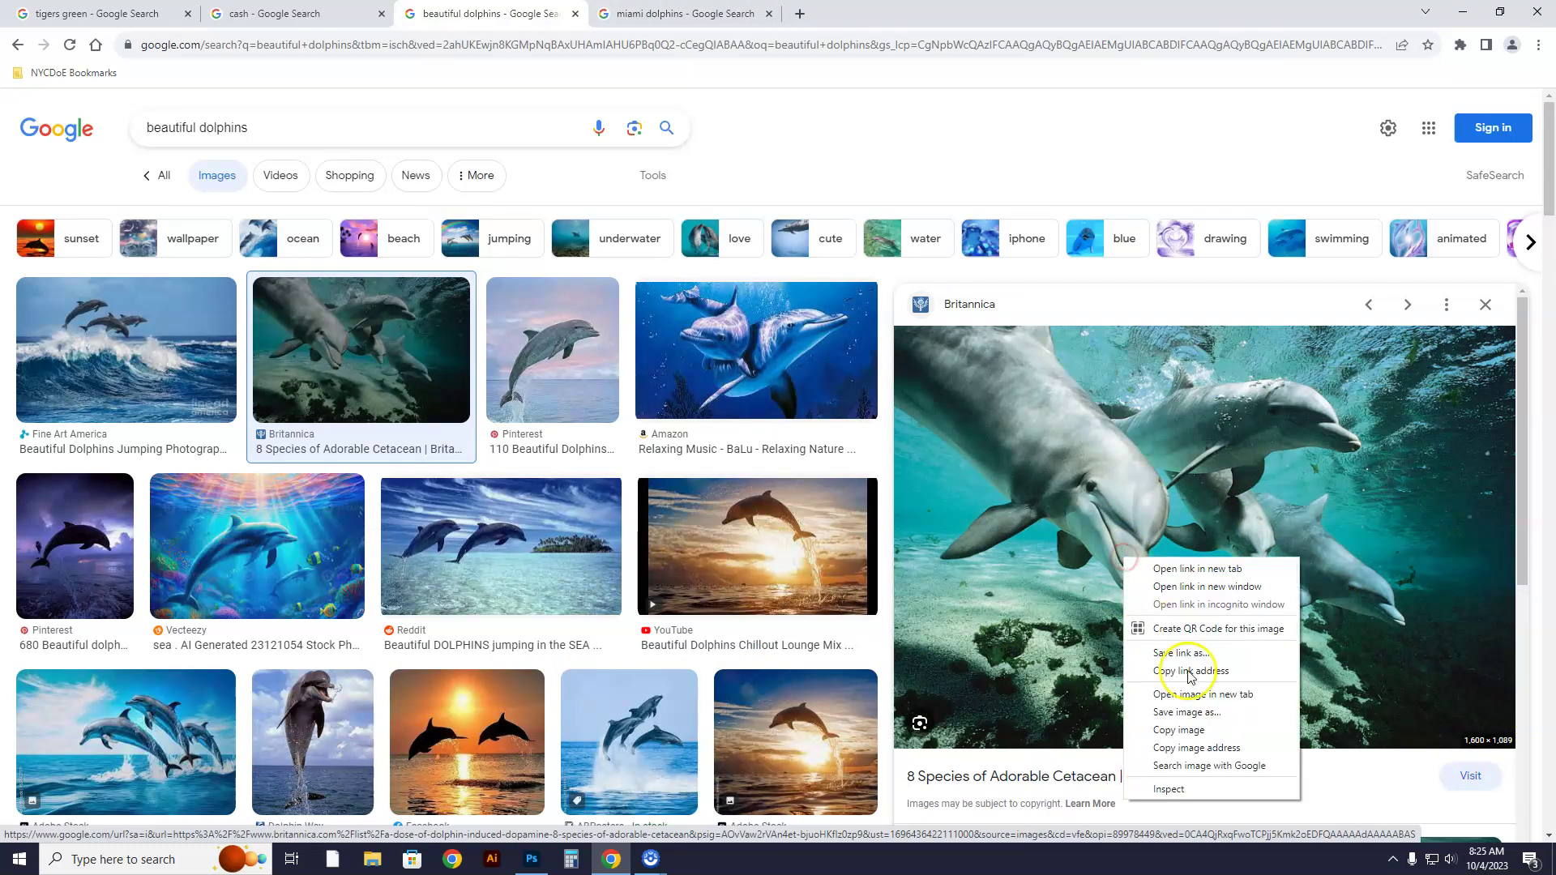
left_click(1187, 728)
Switch to Photoshop and delete the tiger artwork layer, Layer 1, from the car document
left_click(531, 861)
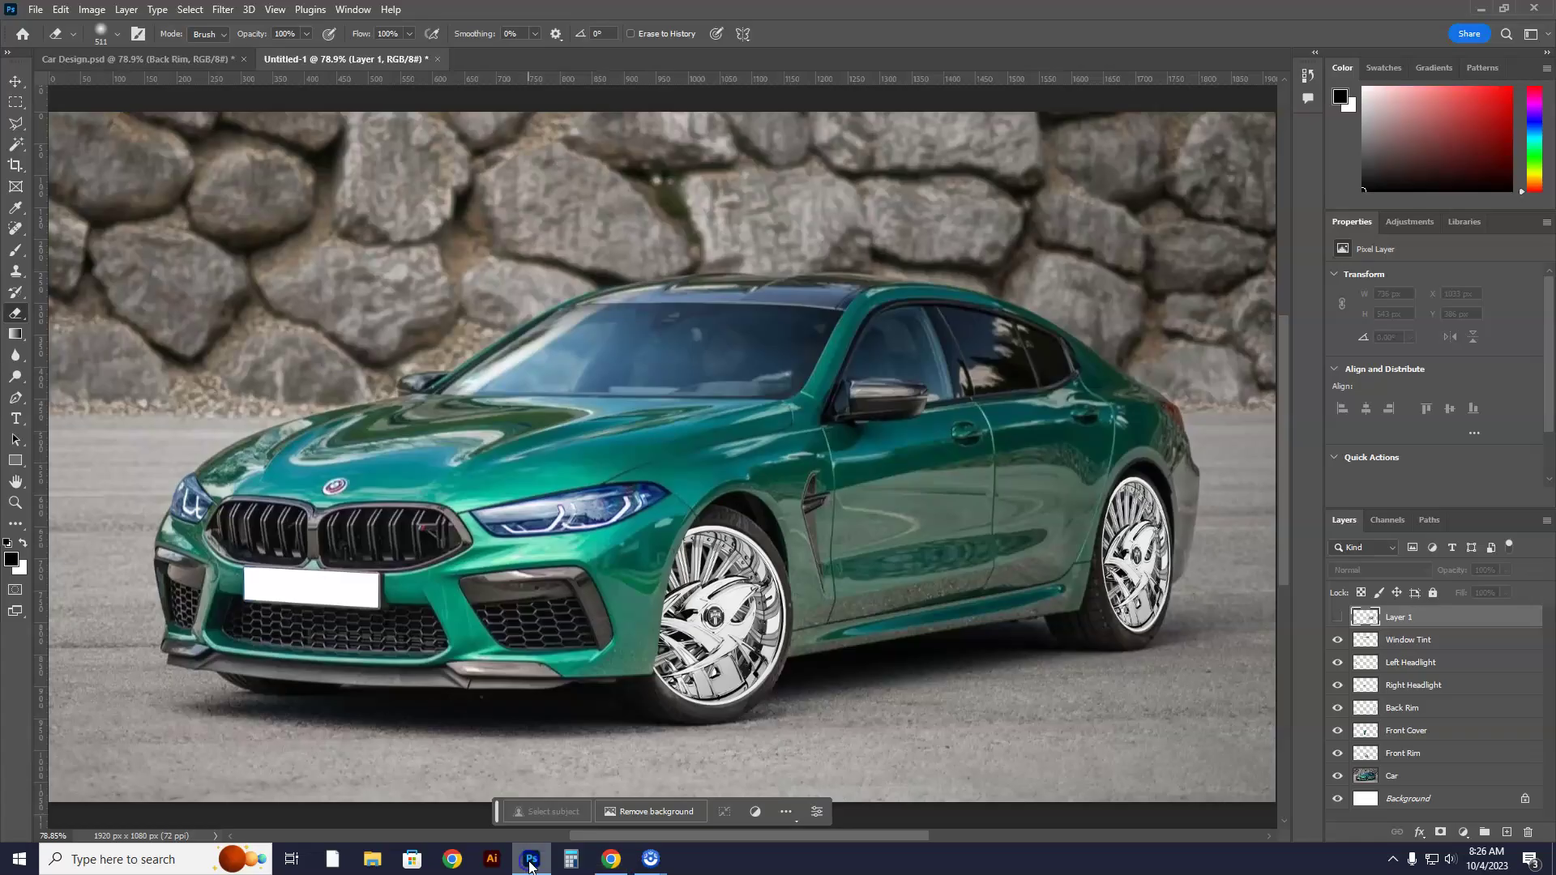
left_click(1338, 617)
left_click(1338, 617)
left_click_drag(1393, 617, 1528, 832)
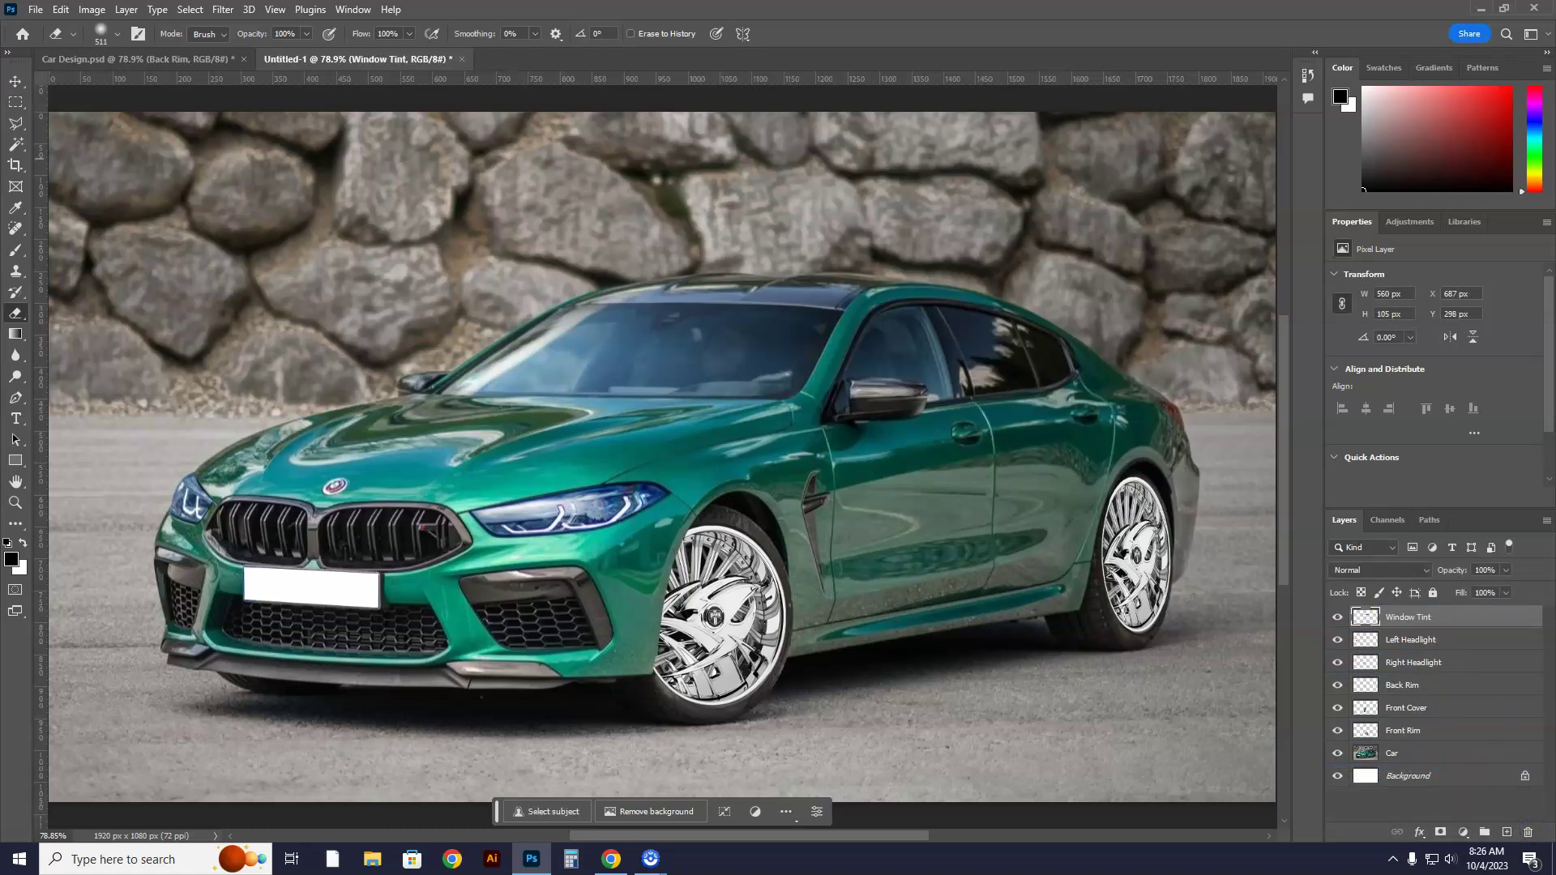
Copy the Britannica dolphin picture again from Chrome and paste it into the car document in Photoshop
left_click(611, 858)
right_click(1046, 478)
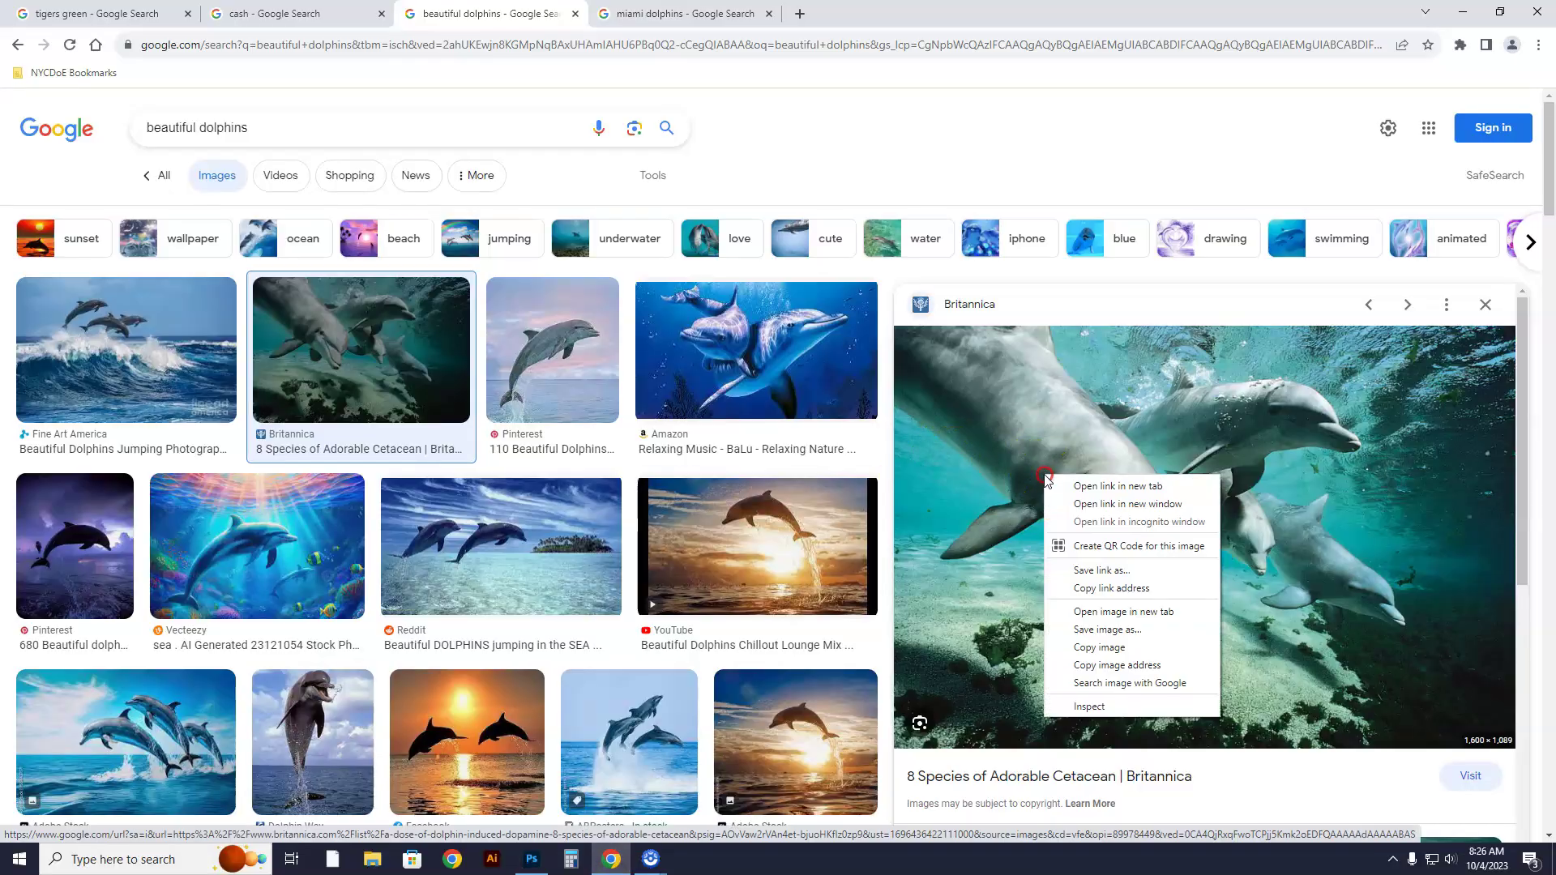
left_click(1104, 647)
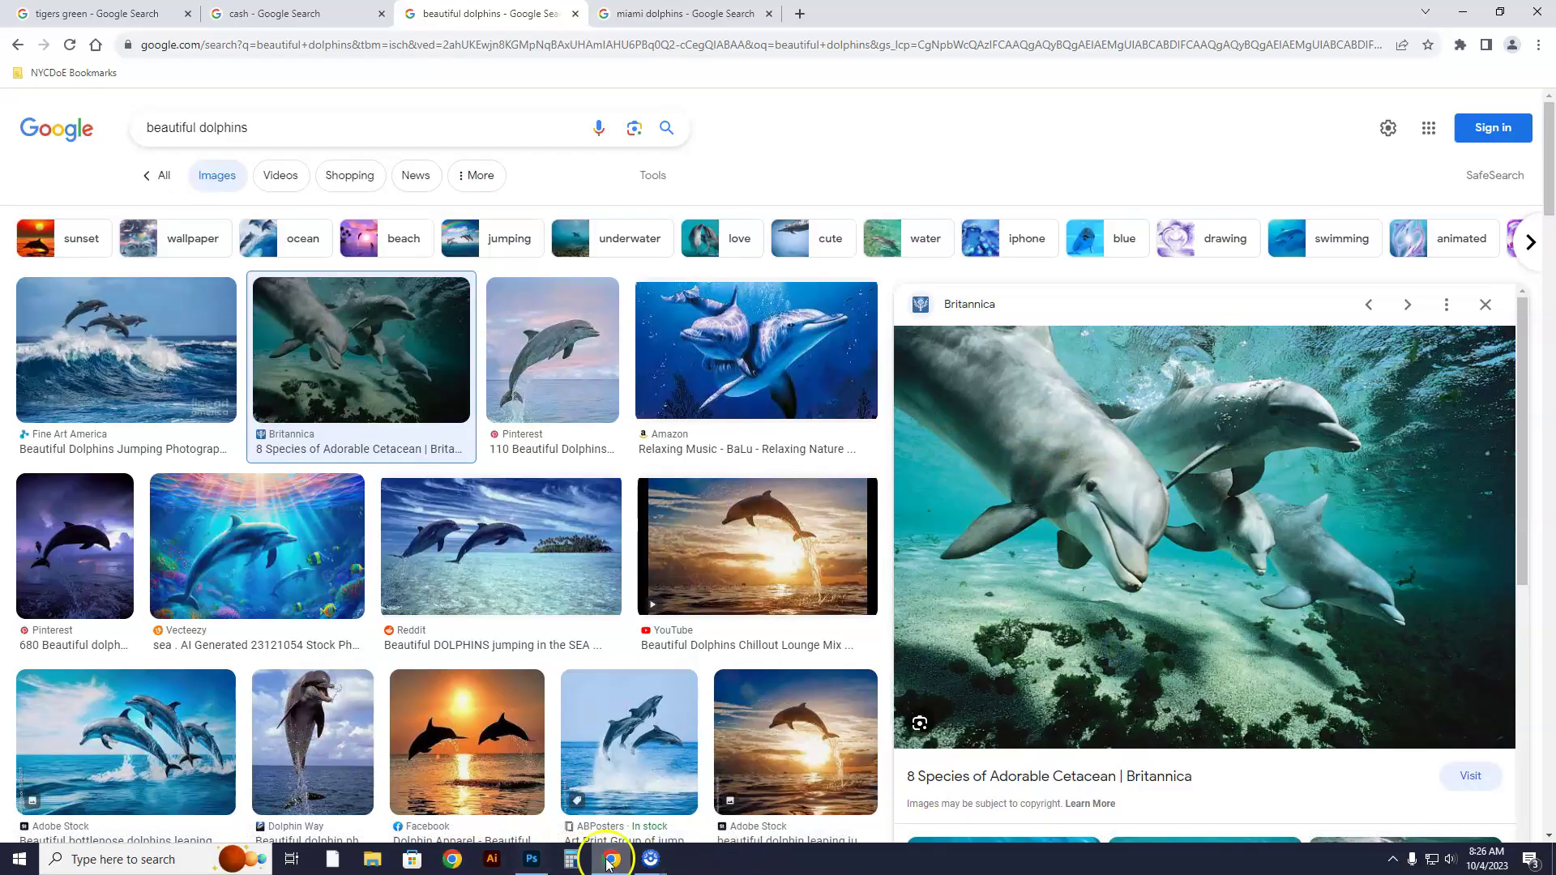
left_click(531, 859)
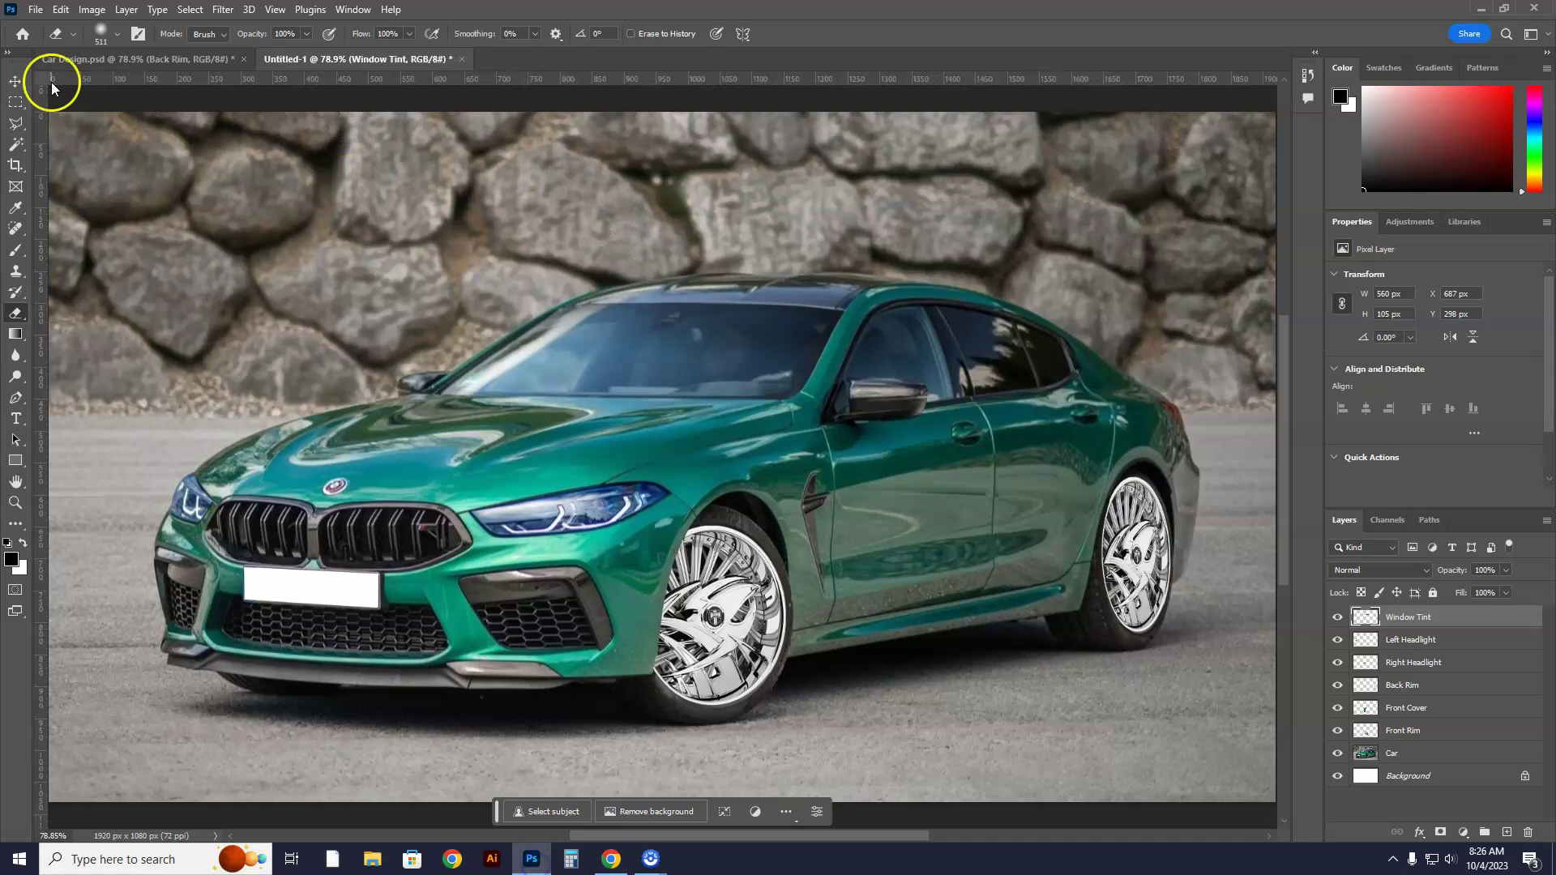
left_click(65, 12)
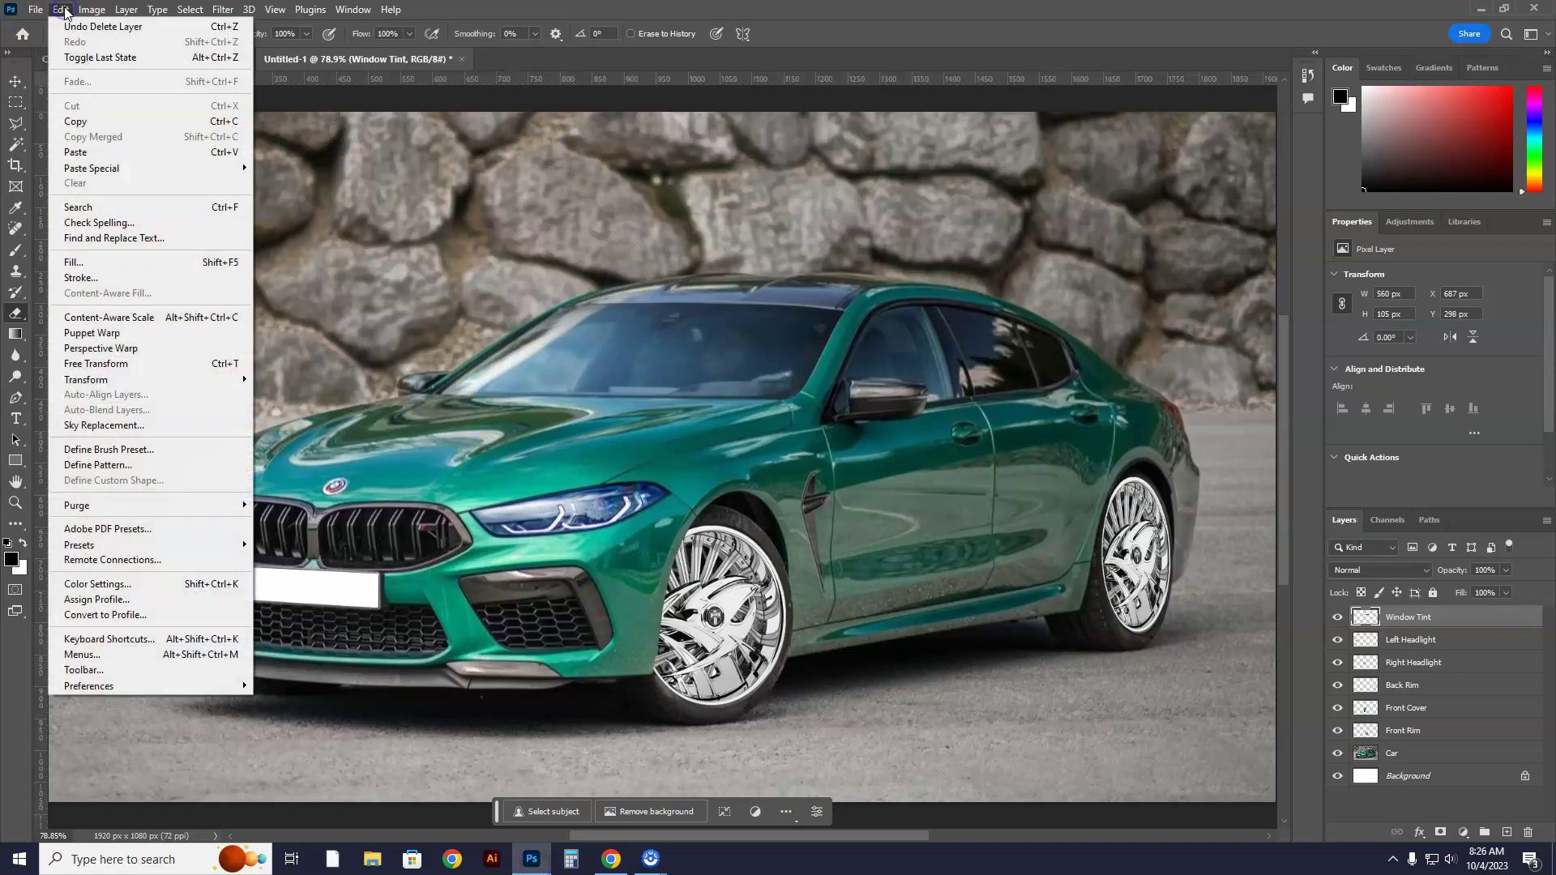
left_click(90, 153)
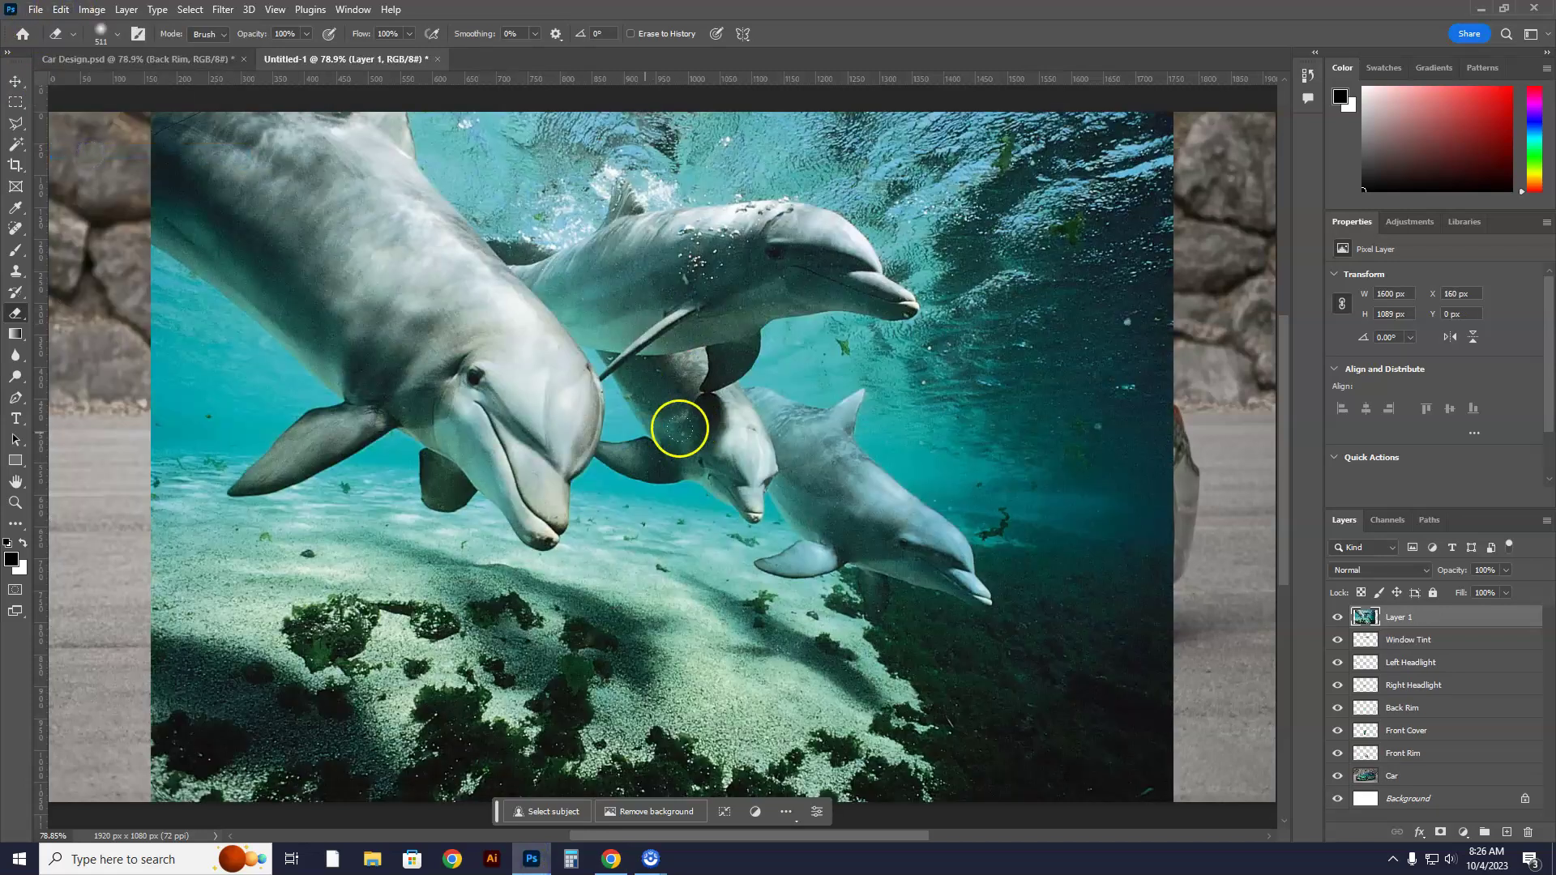
Lower the pasted dolphin layer's opacity to 39%
left_click(1508, 571)
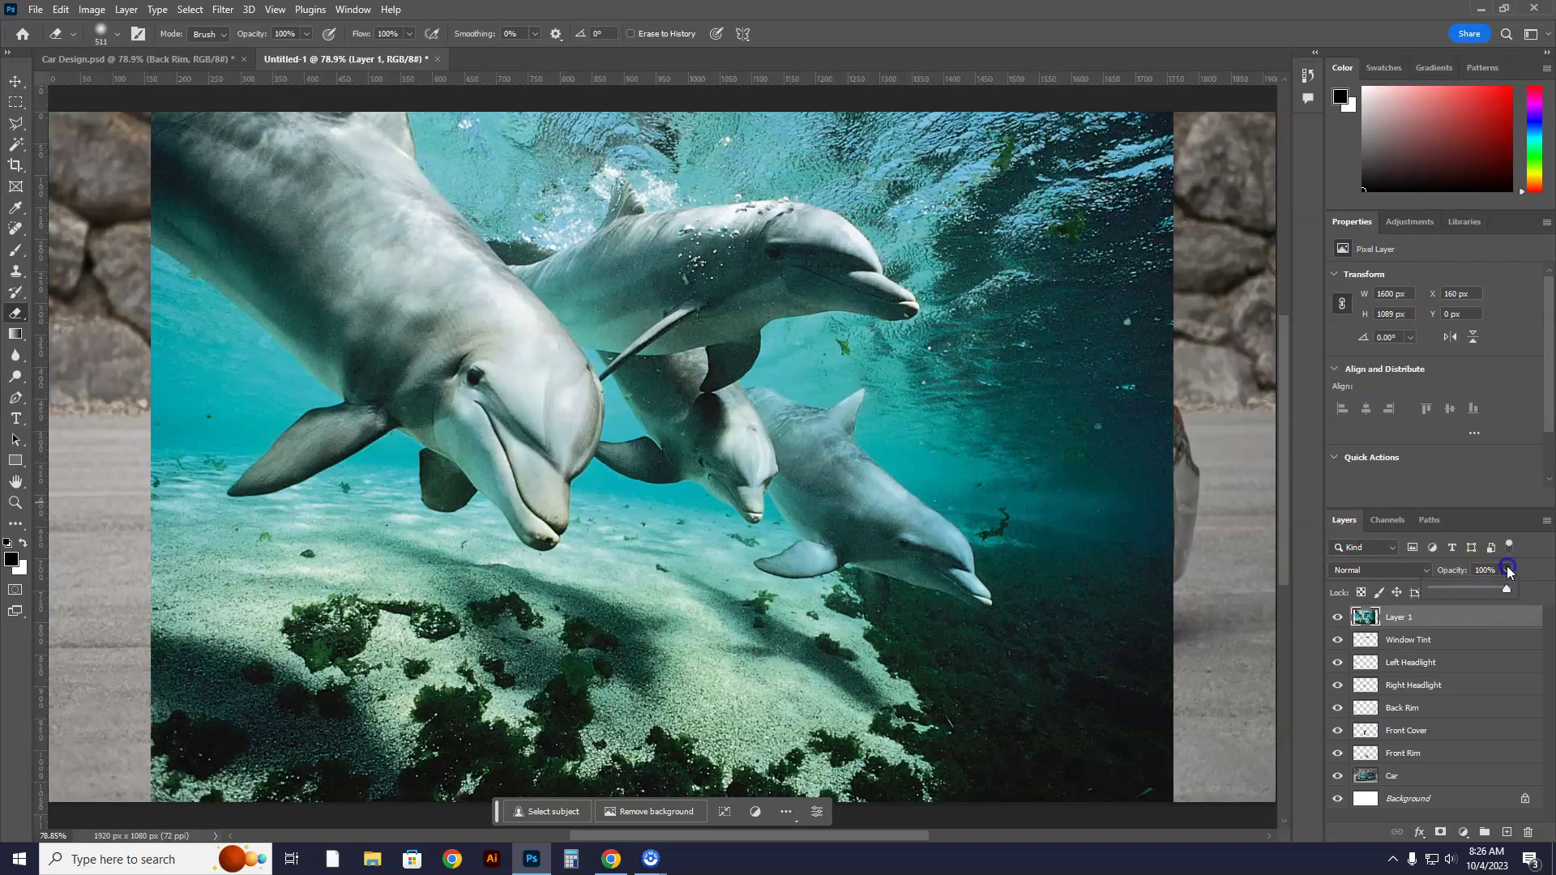
left_click(1389, 622)
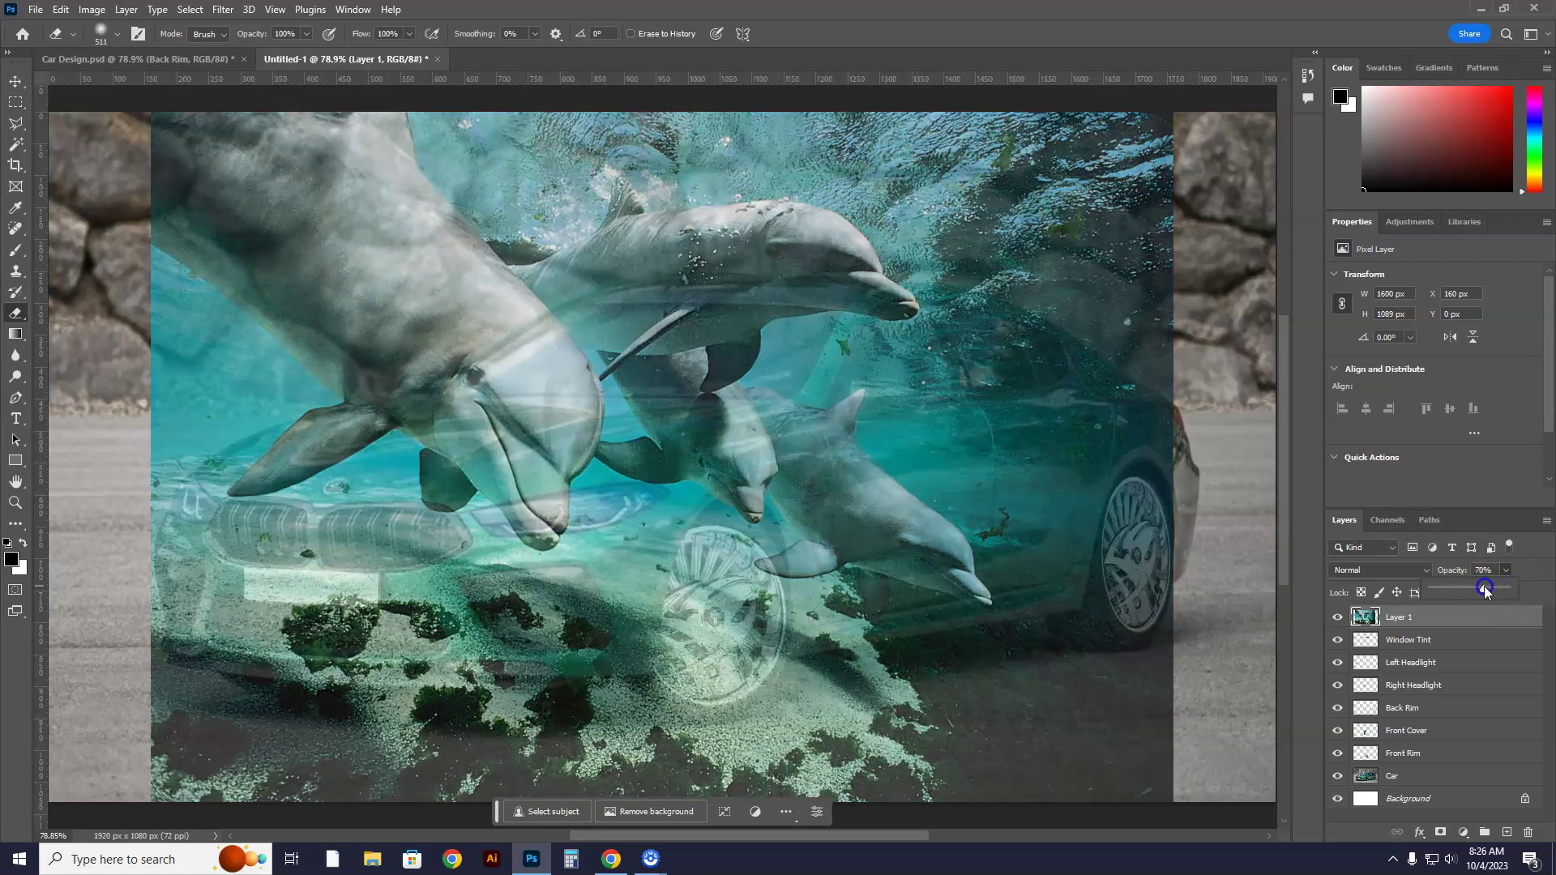
left_click_drag(1484, 586, 1471, 588)
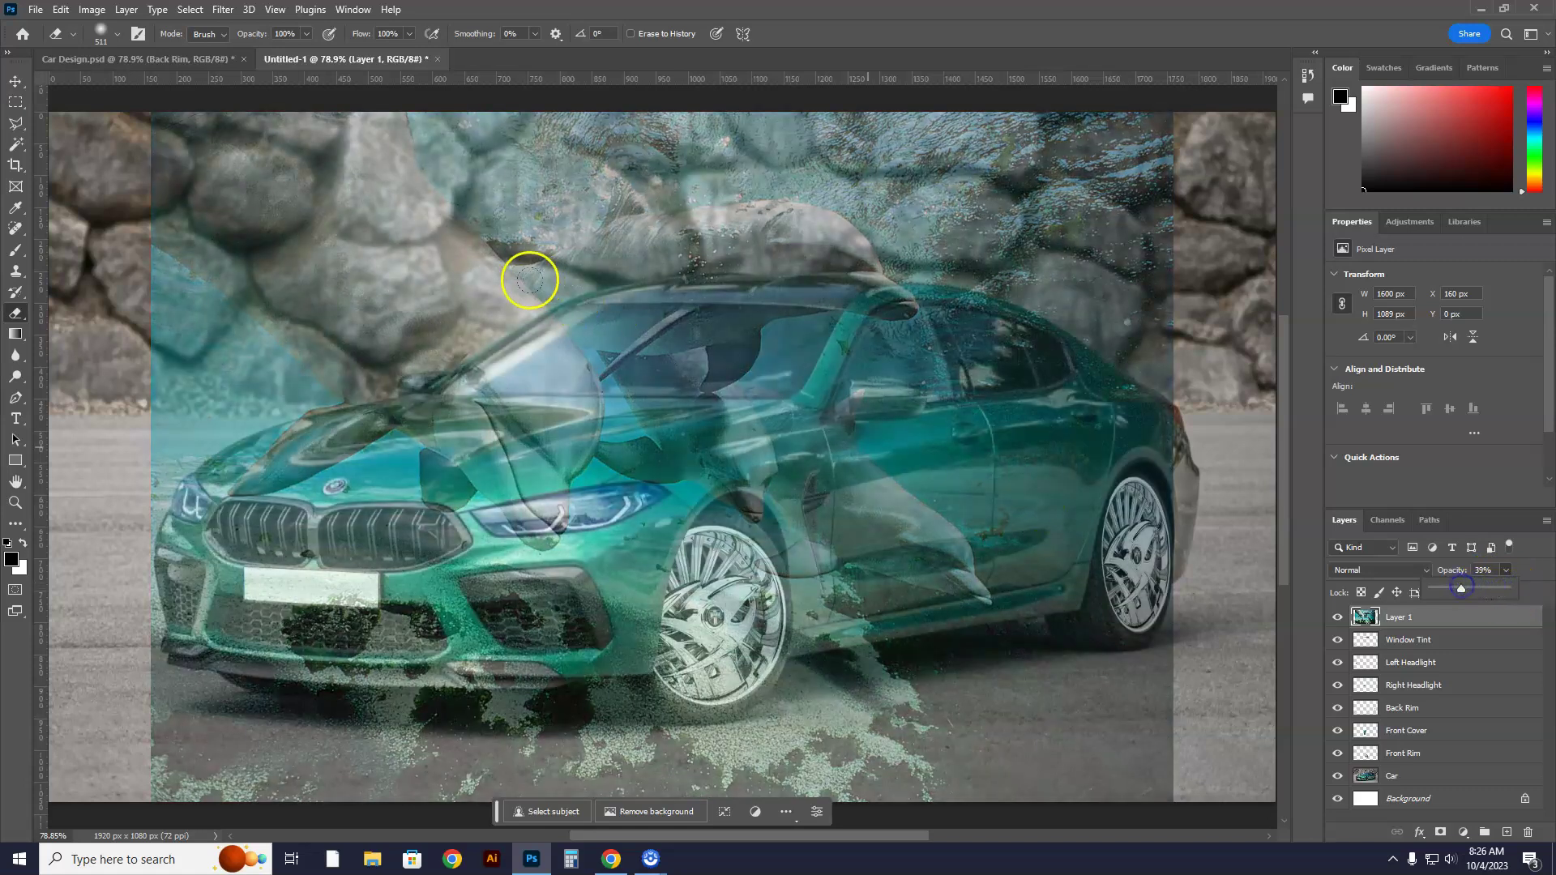
Scale the dolphin layer proportionally to about 56% and position it over the car's side doors
left_click(14, 86)
left_click_drag(375, 316, 515, 370)
key("ctrl+t")
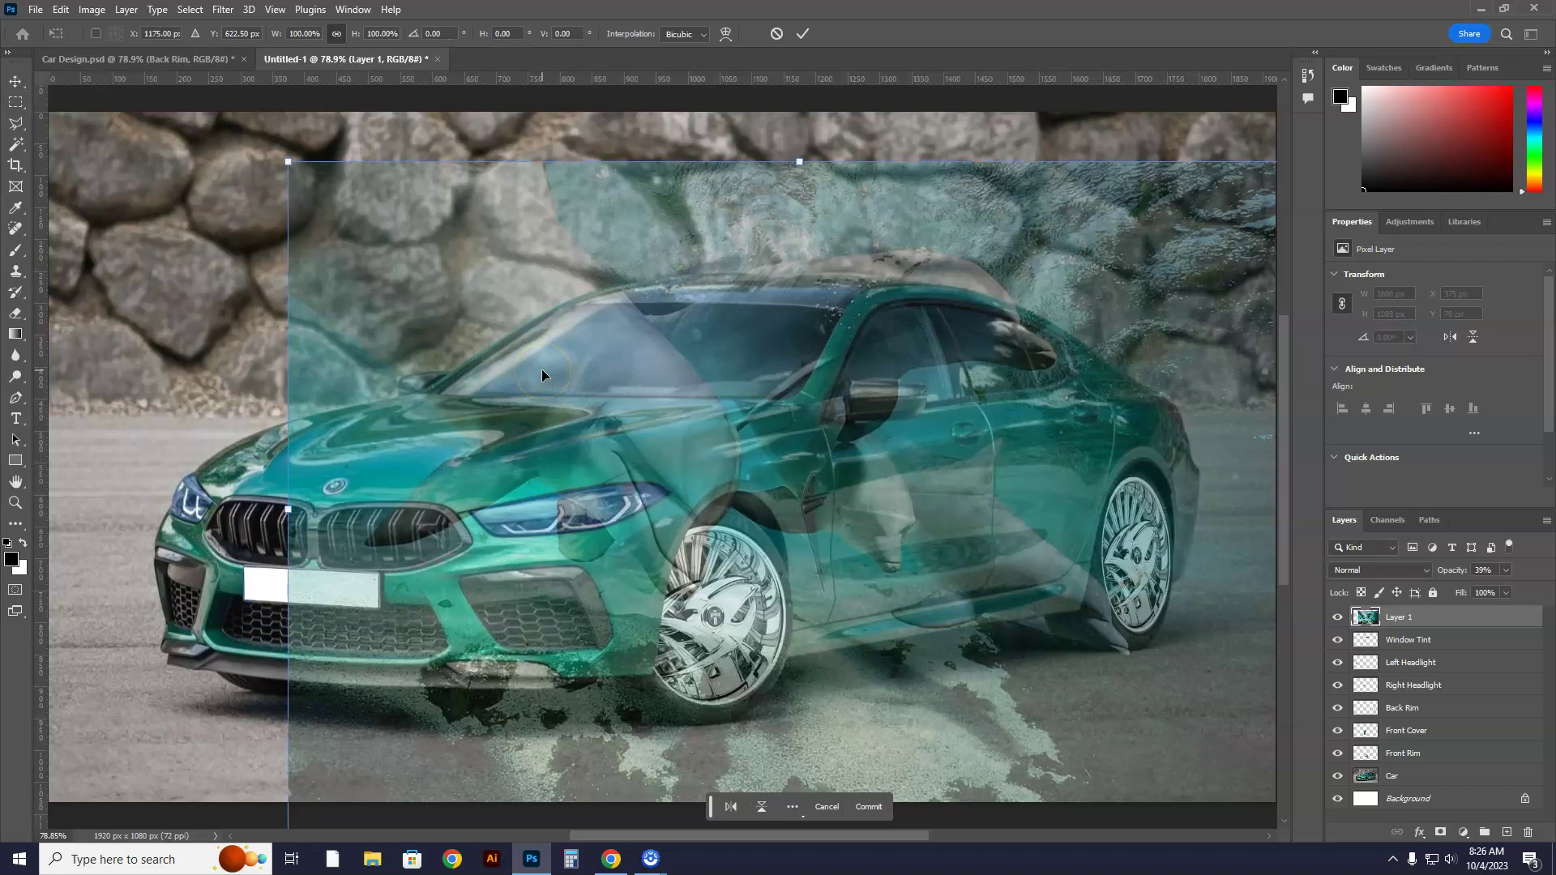
left_click_drag(291, 161, 701, 348)
left_click_drag(1122, 554, 1057, 461)
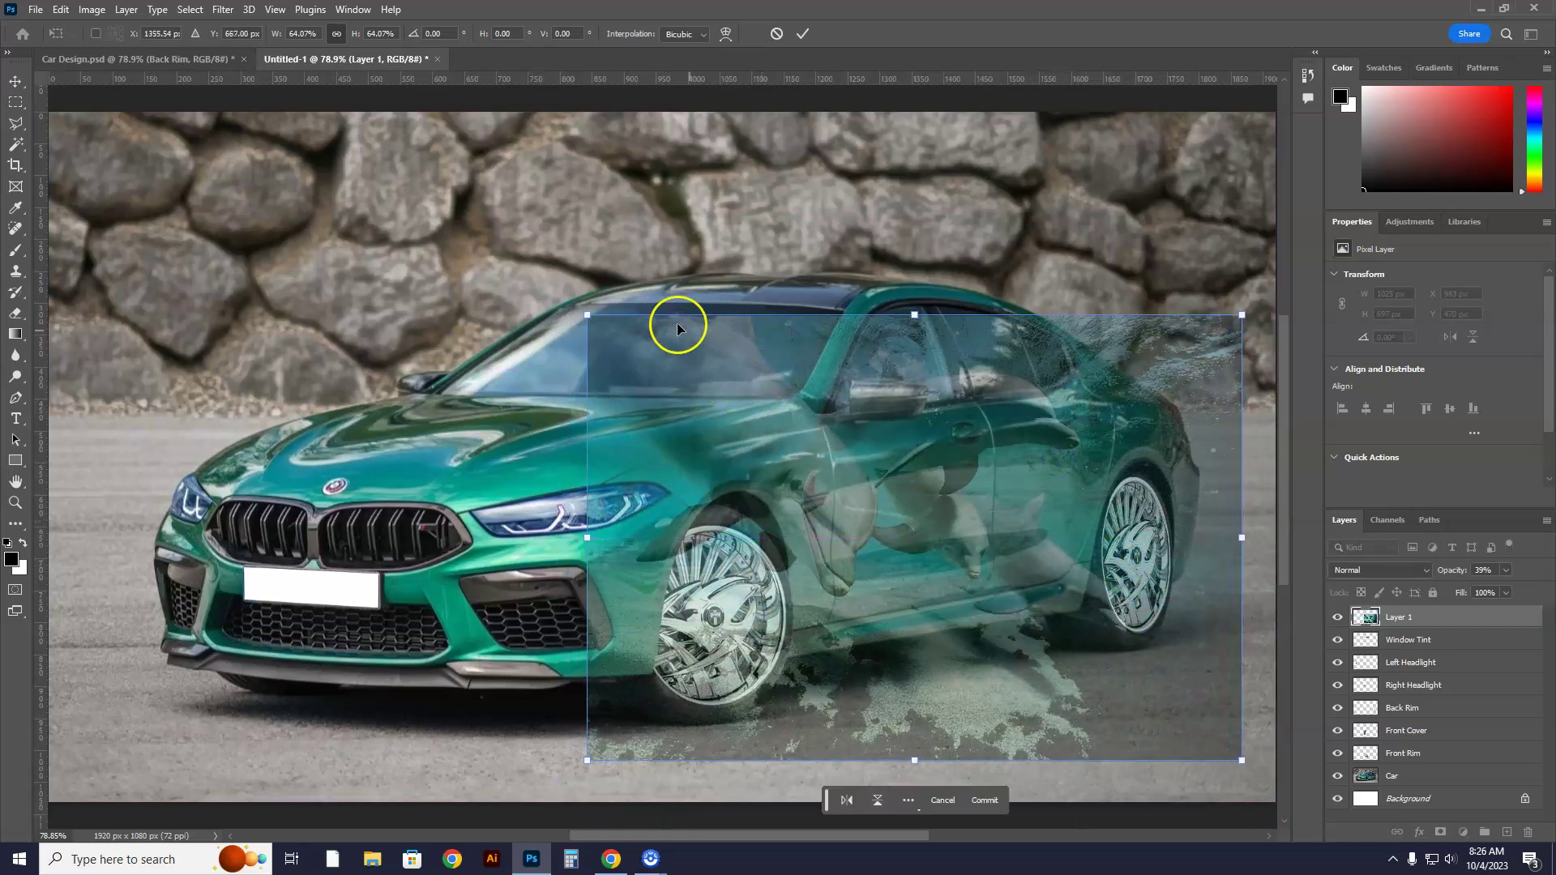
left_click_drag(588, 316, 682, 371)
left_click_drag(910, 470, 869, 444)
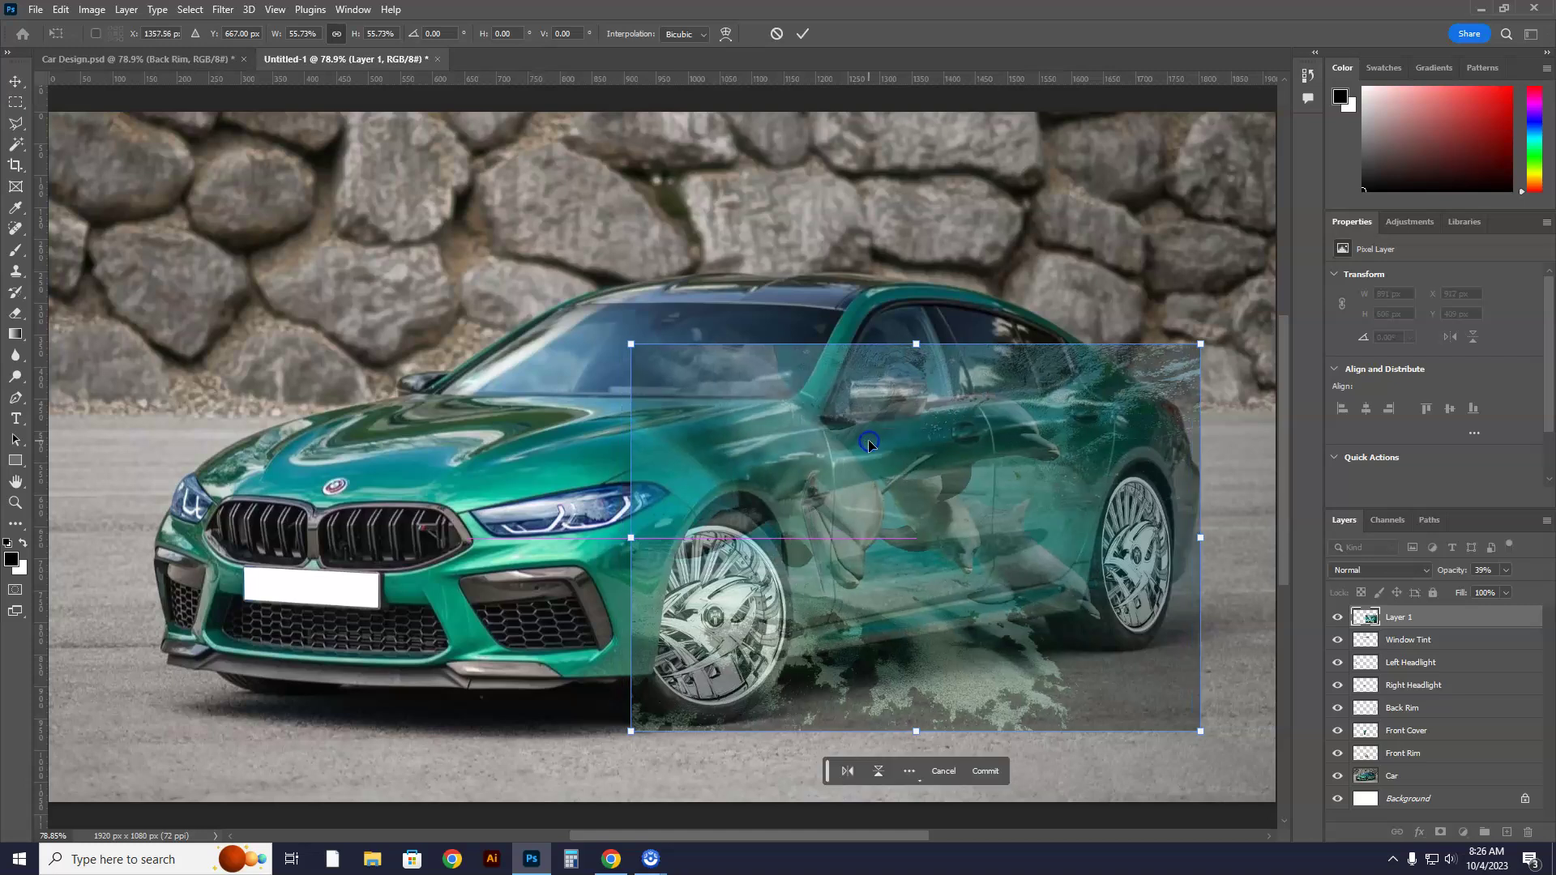
Reduce the dolphin layer to about 49%, fitted over the car's side, and restore its opacity to 100%
left_click_drag(645, 349, 688, 382)
left_click_drag(908, 474, 863, 445)
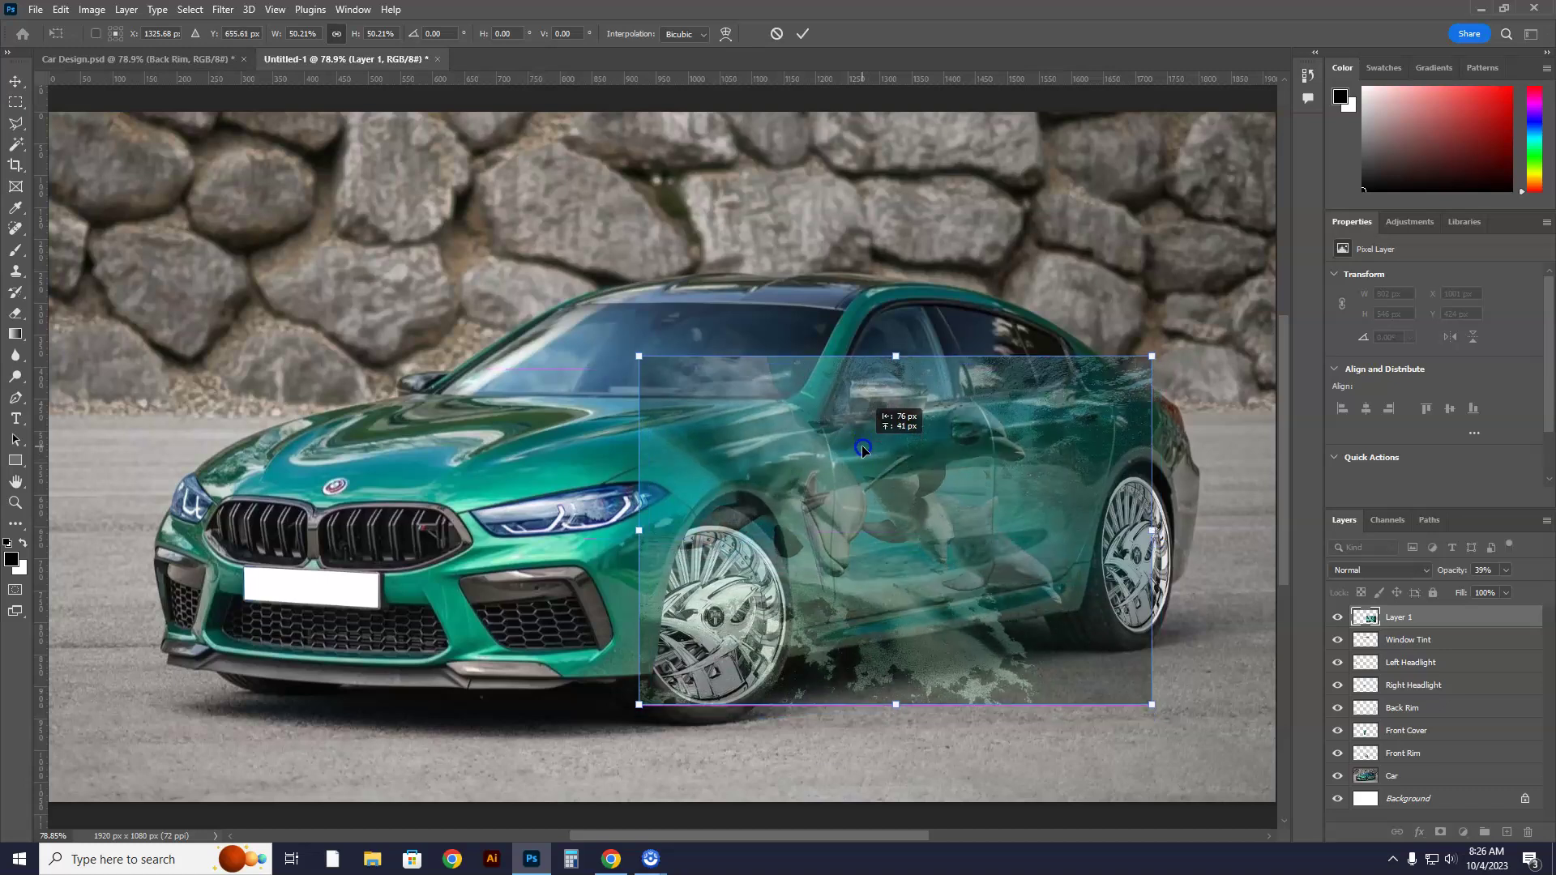
left_click_drag(1042, 476, 1031, 485)
left_click_drag(1157, 713, 1142, 705)
scroll(877, 493, "up", 1)
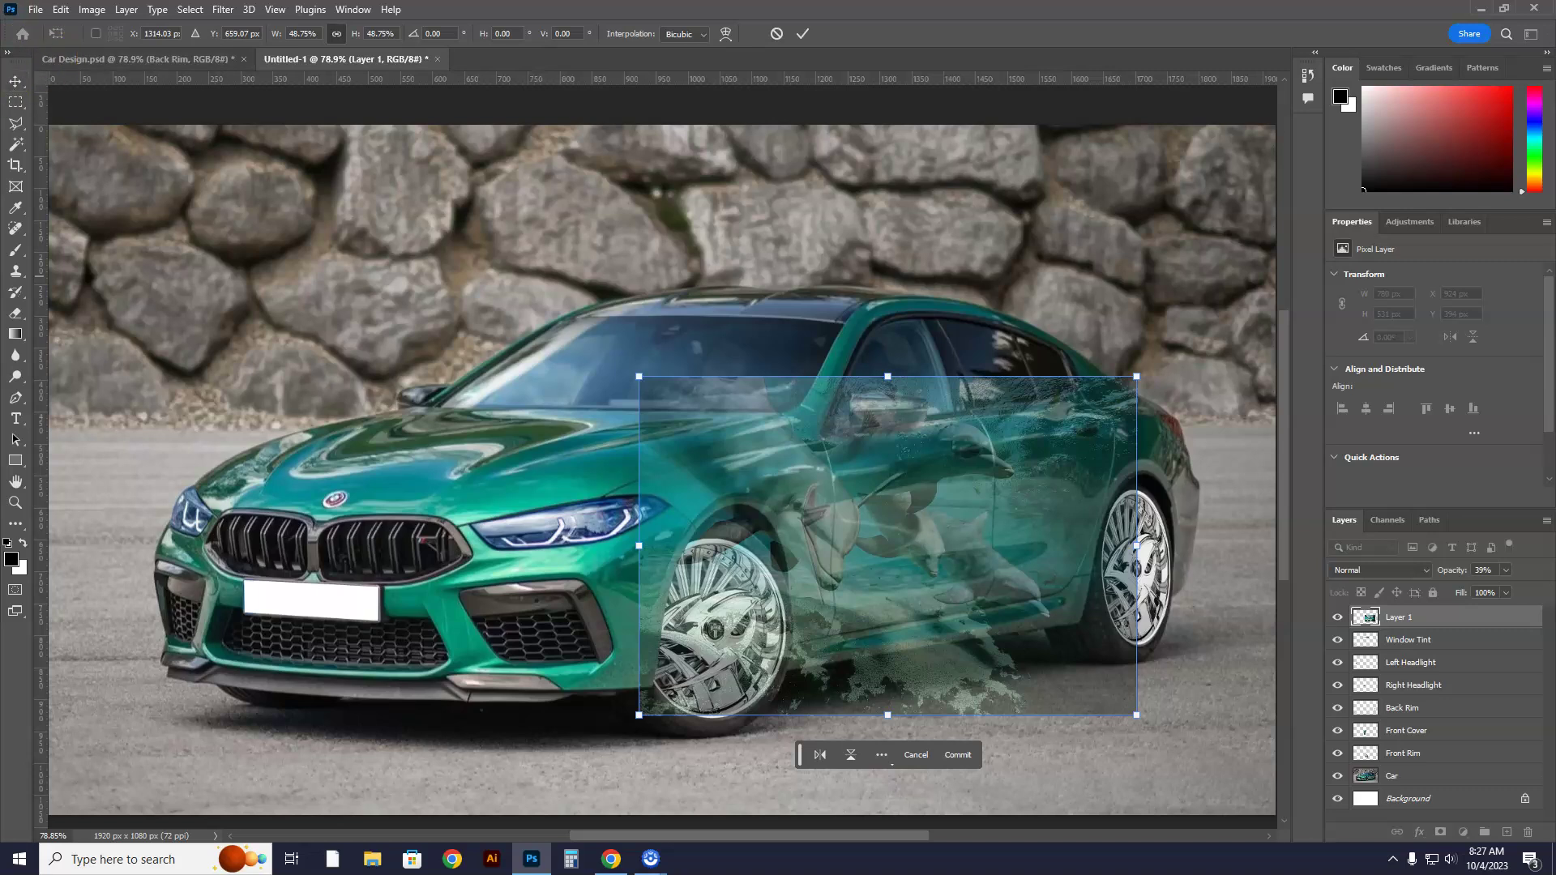
left_click(16, 81)
left_click(1505, 570)
left_click_drag(1497, 592, 1550, 590)
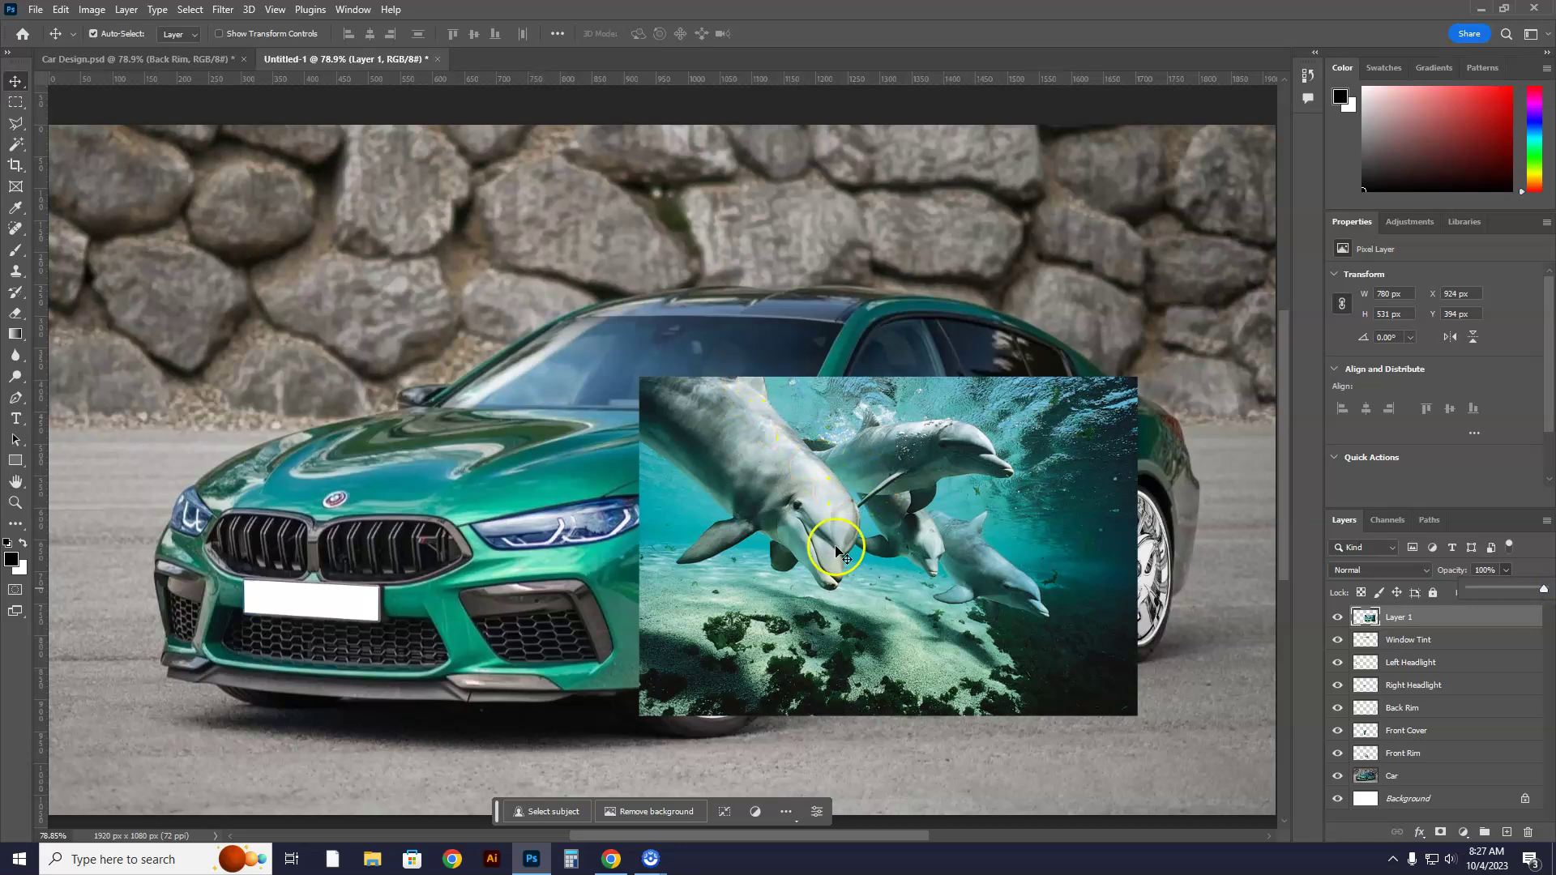
Outline a small triangular area of water below the large dolphin's body with the Polygonal Lasso and clear the selection
left_click(16, 123)
left_click(88, 146)
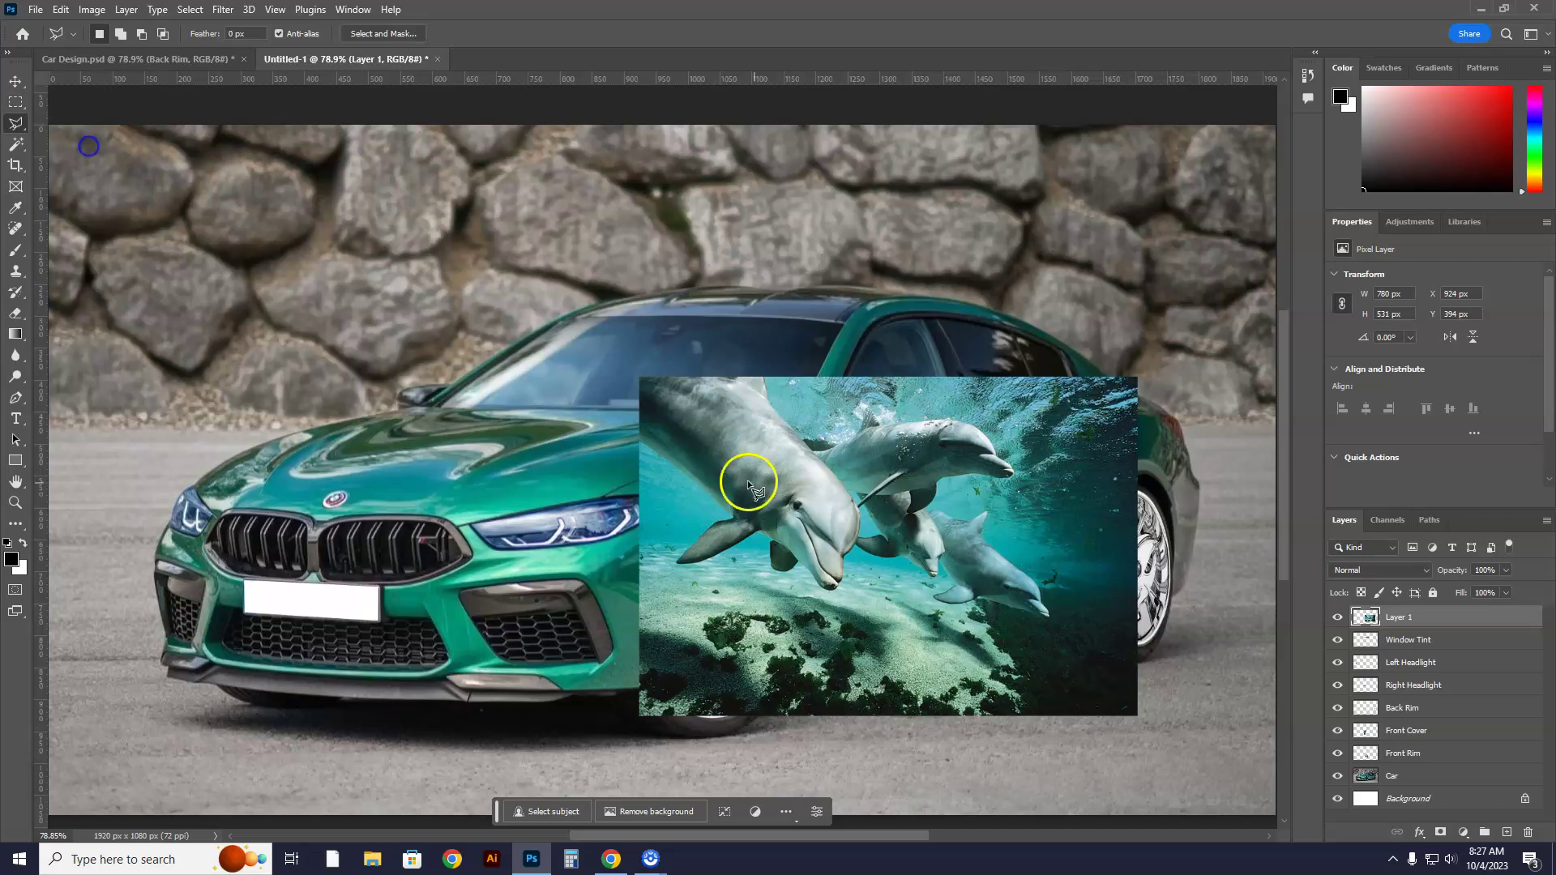
left_click(639, 442)
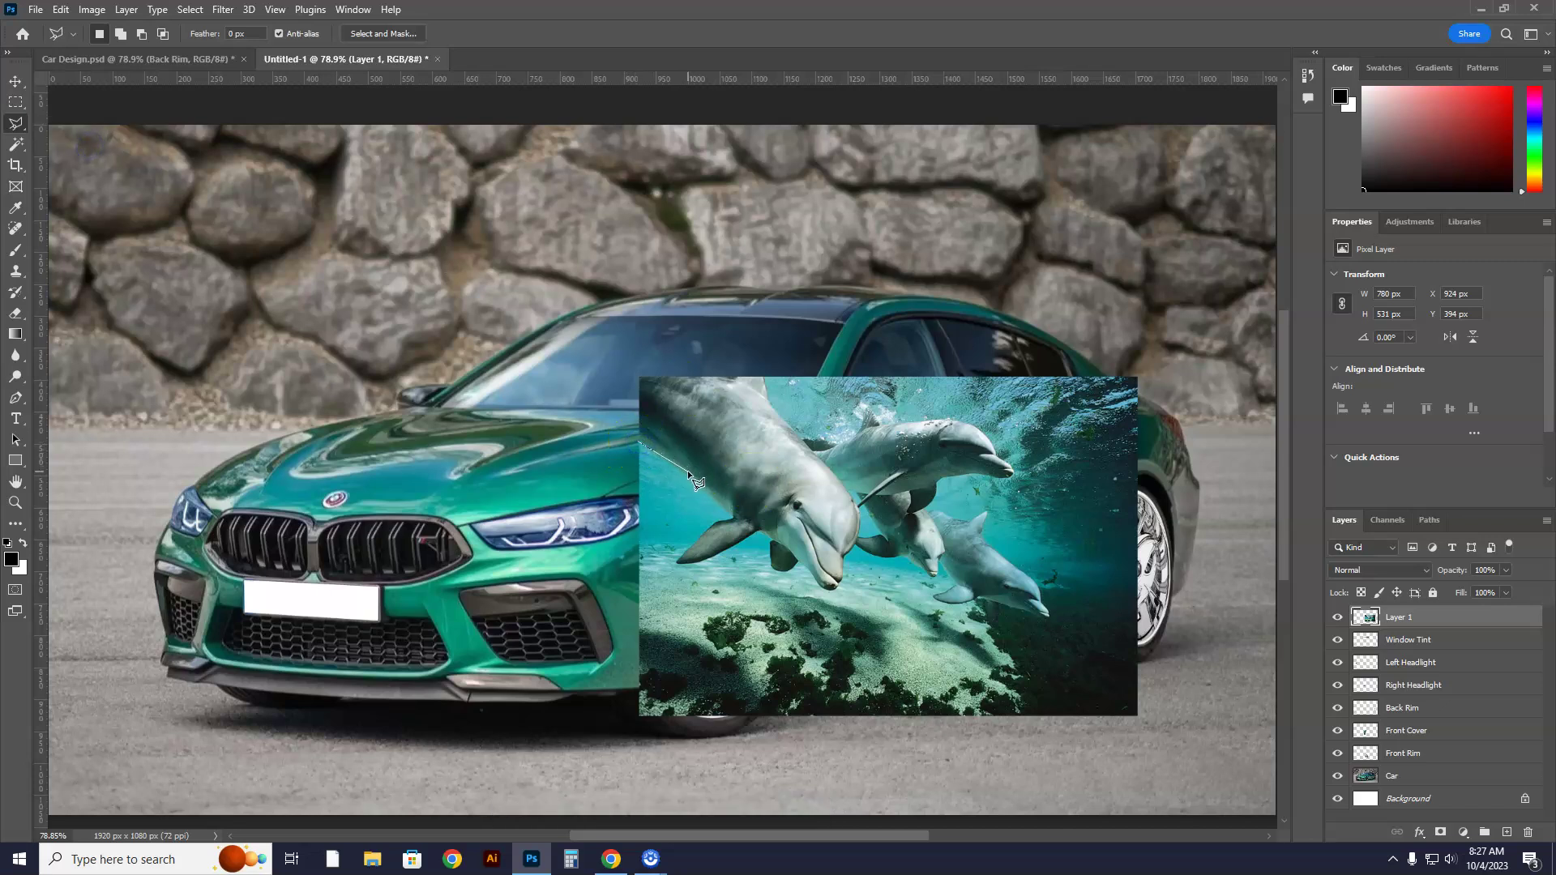
left_click(713, 497)
double_click(645, 500)
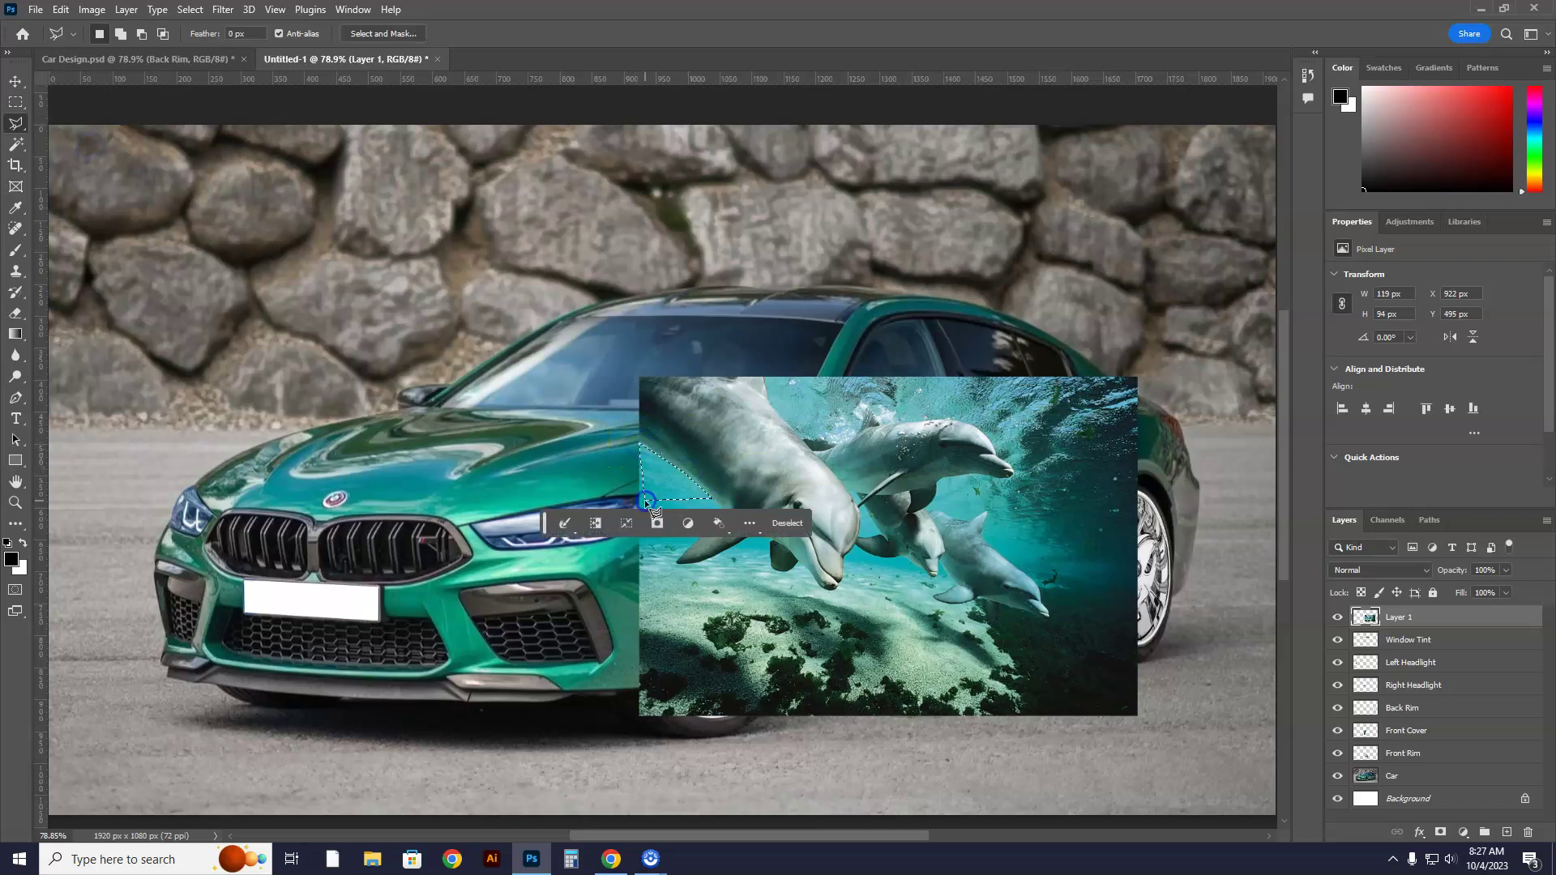
right_click(644, 488)
left_click(673, 499)
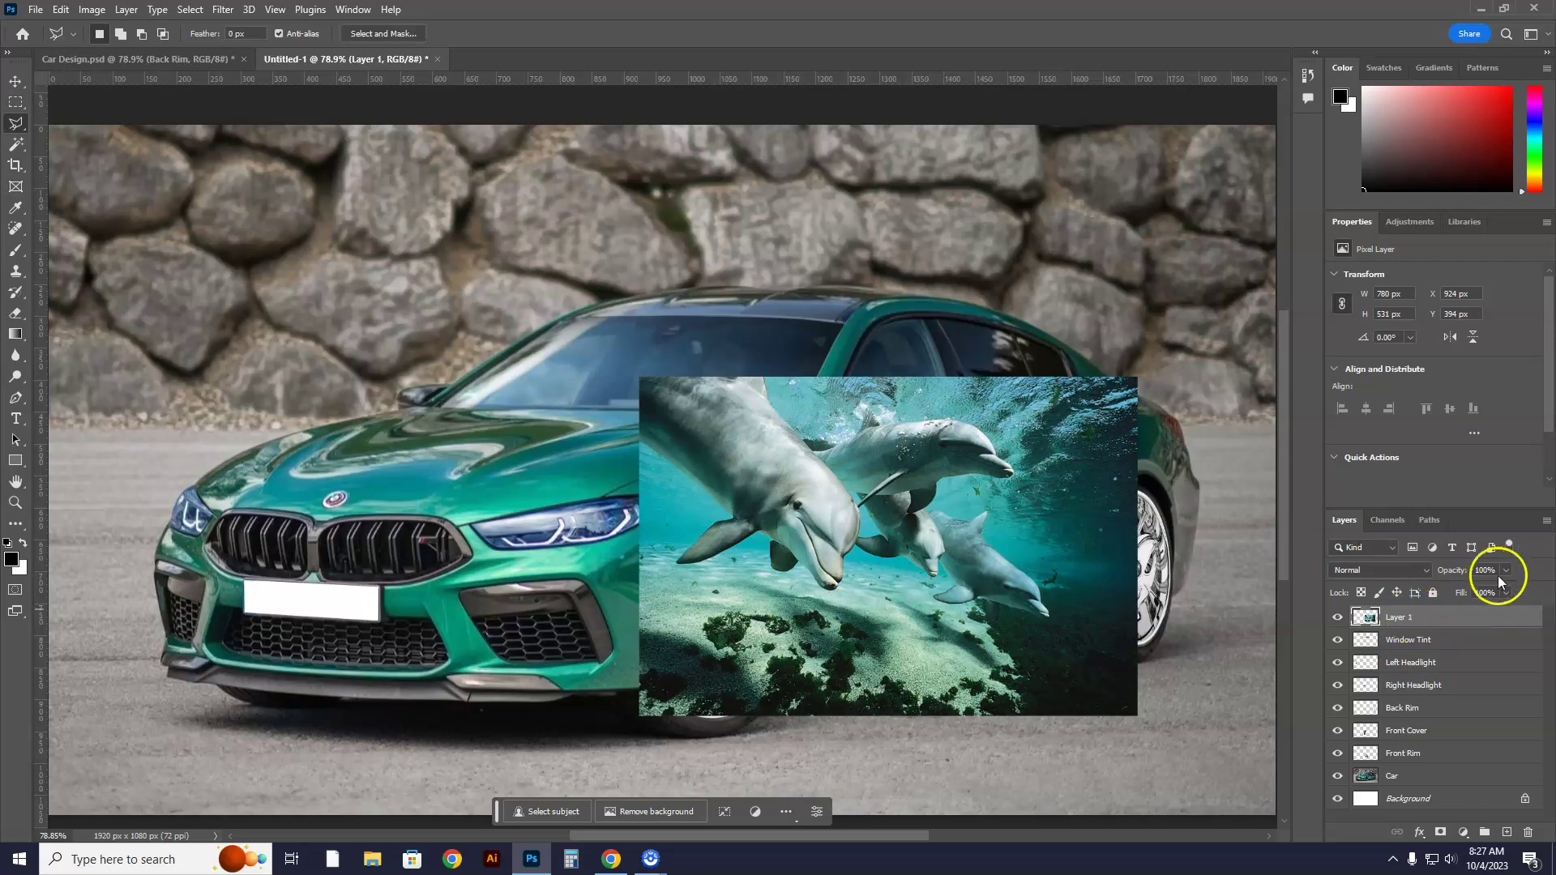
Lower the dolphin layer's opacity to 23% and get the Move tool ready
left_click_drag(1481, 590, 1480, 591)
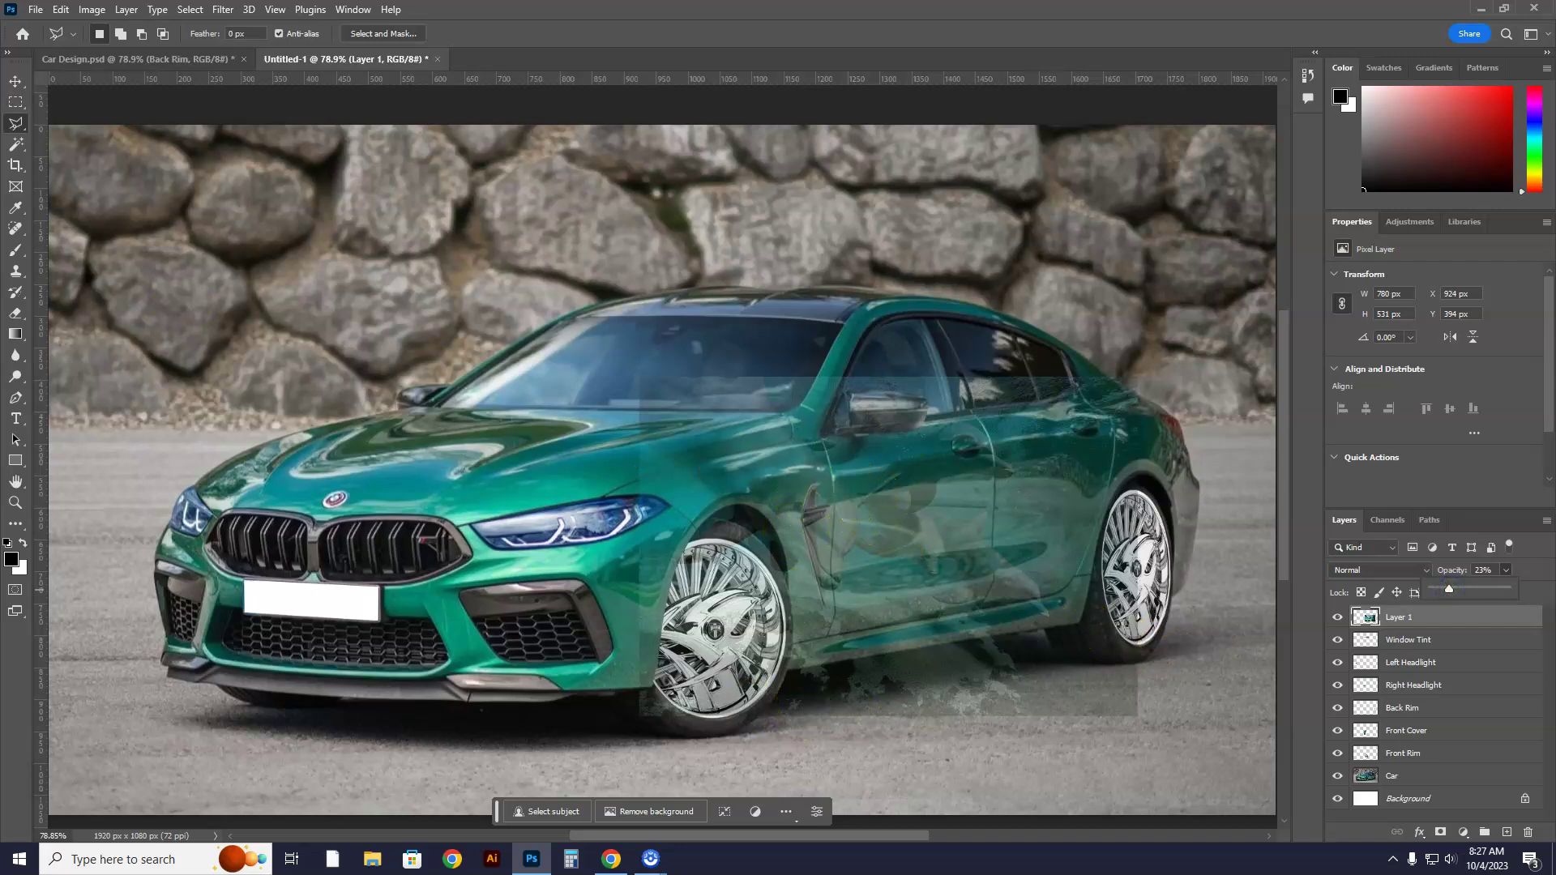
left_click(14, 81)
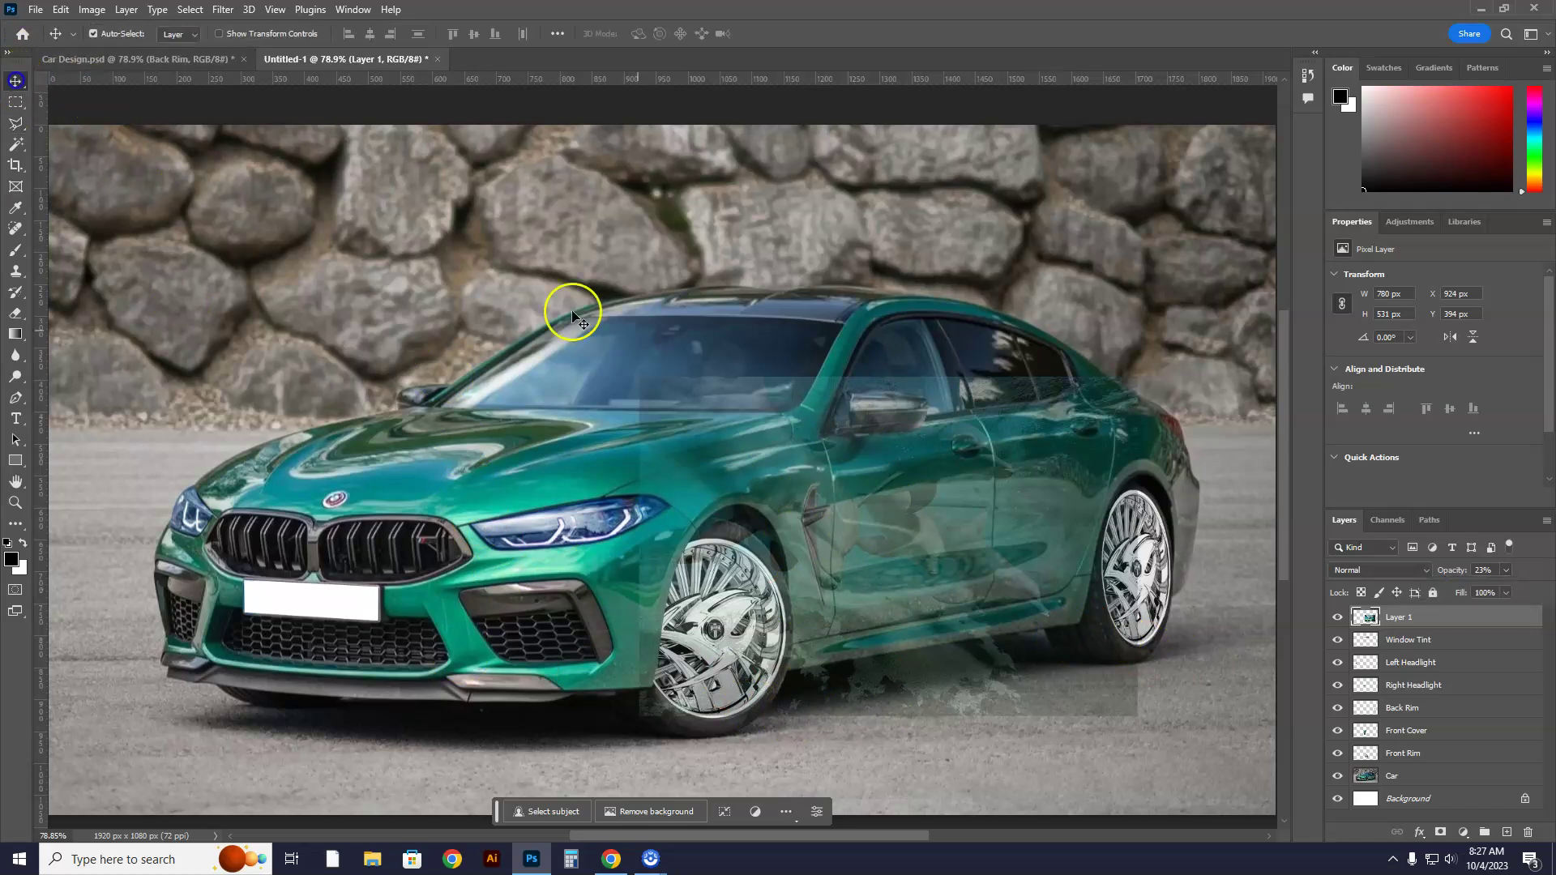
Move the dolphin layer toward the car's rear and erase its top and bottom edges with a 432 px Soft Round eraser
left_click_drag(938, 489, 985, 478)
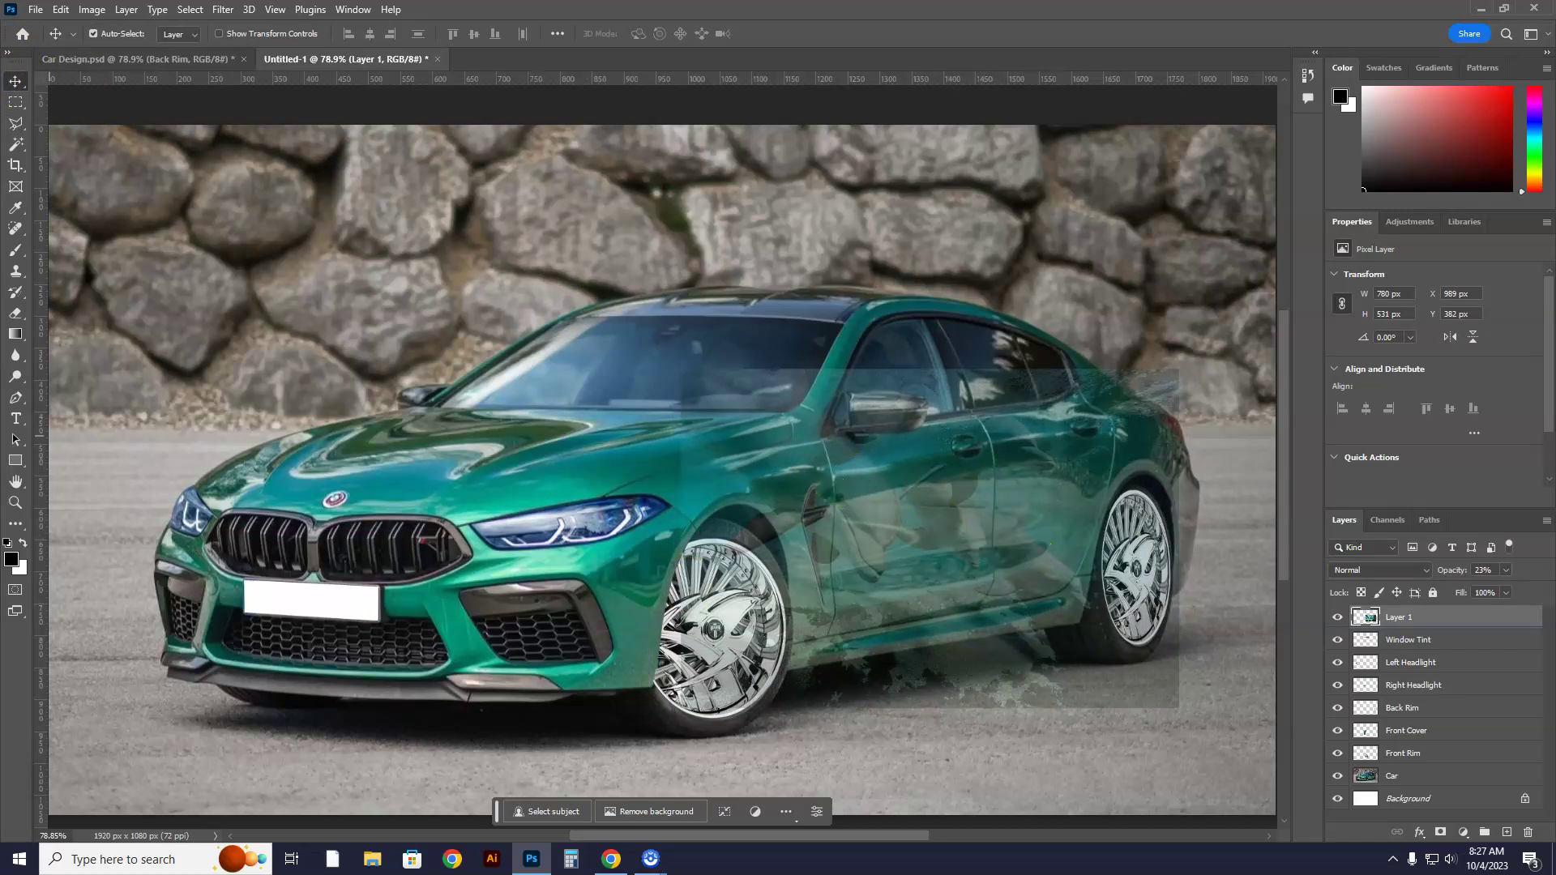
left_click(17, 312)
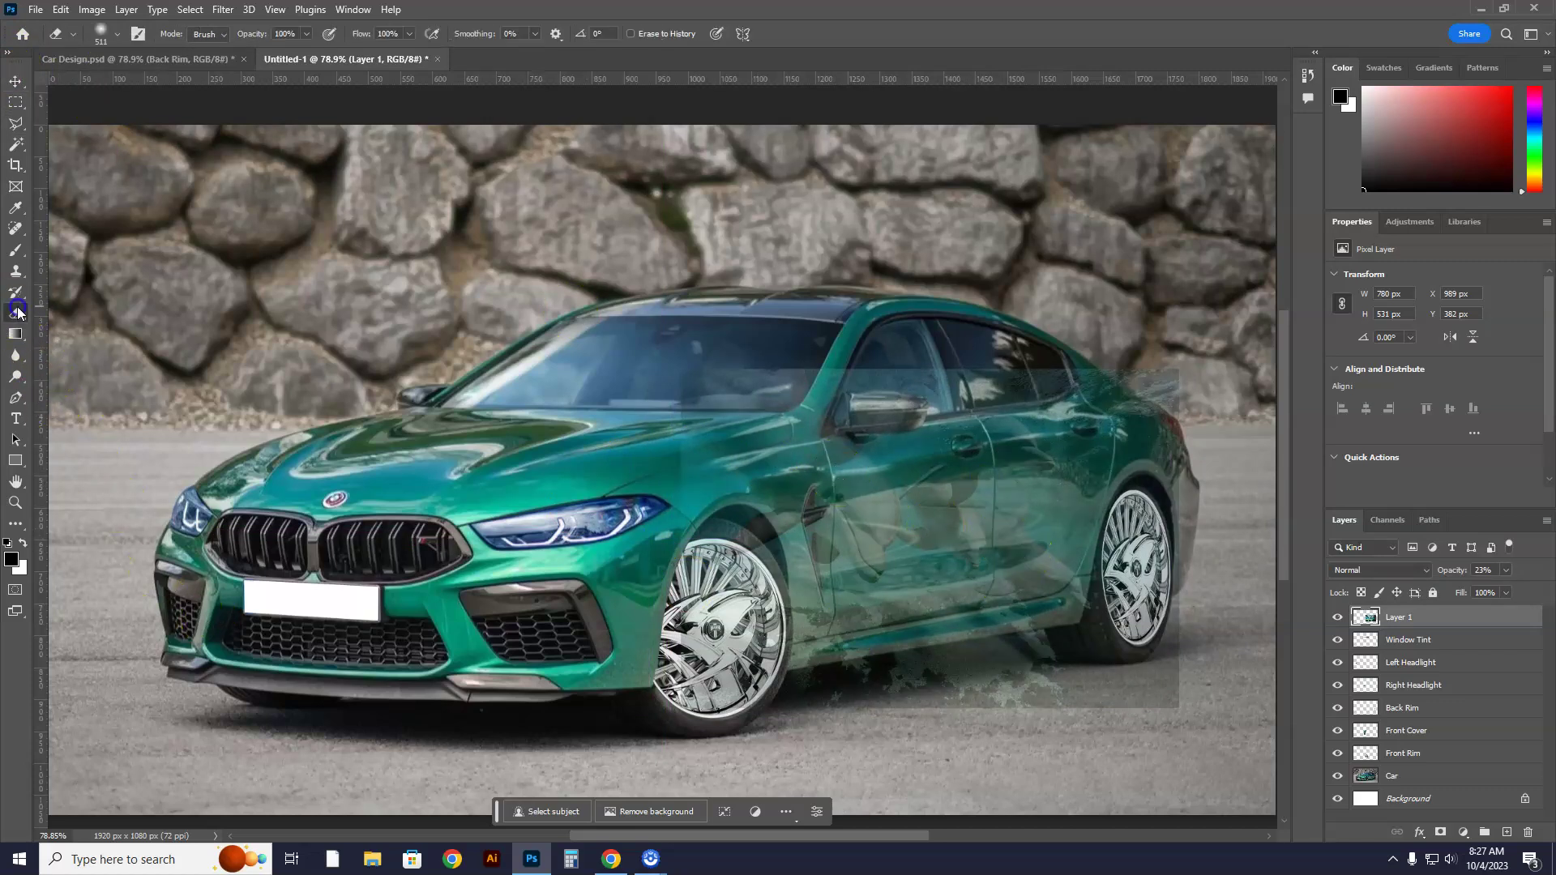
left_click(81, 313)
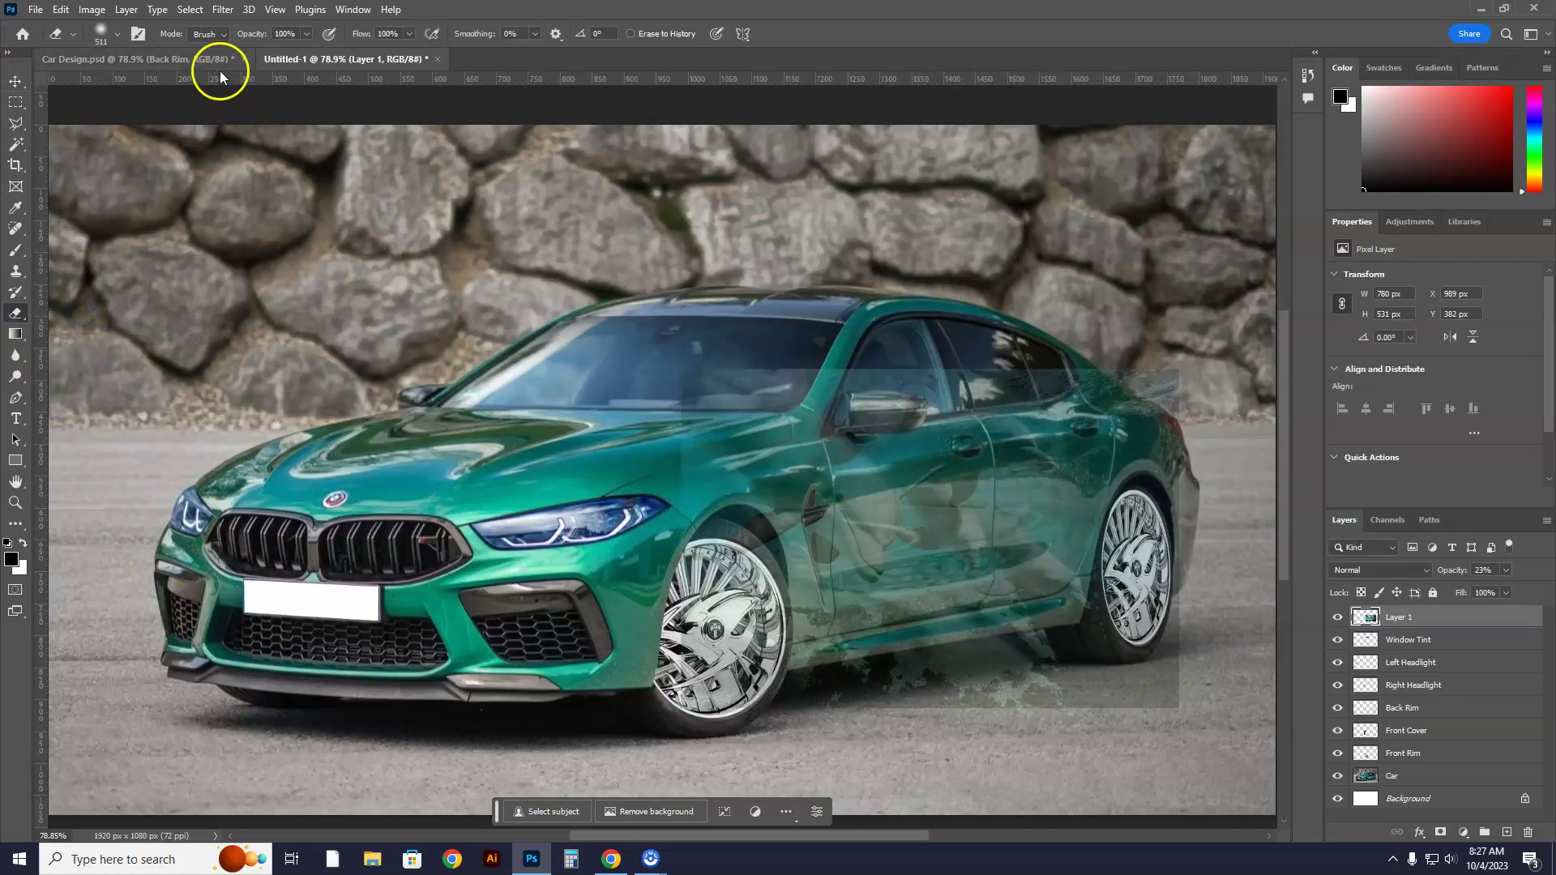
left_click(114, 35)
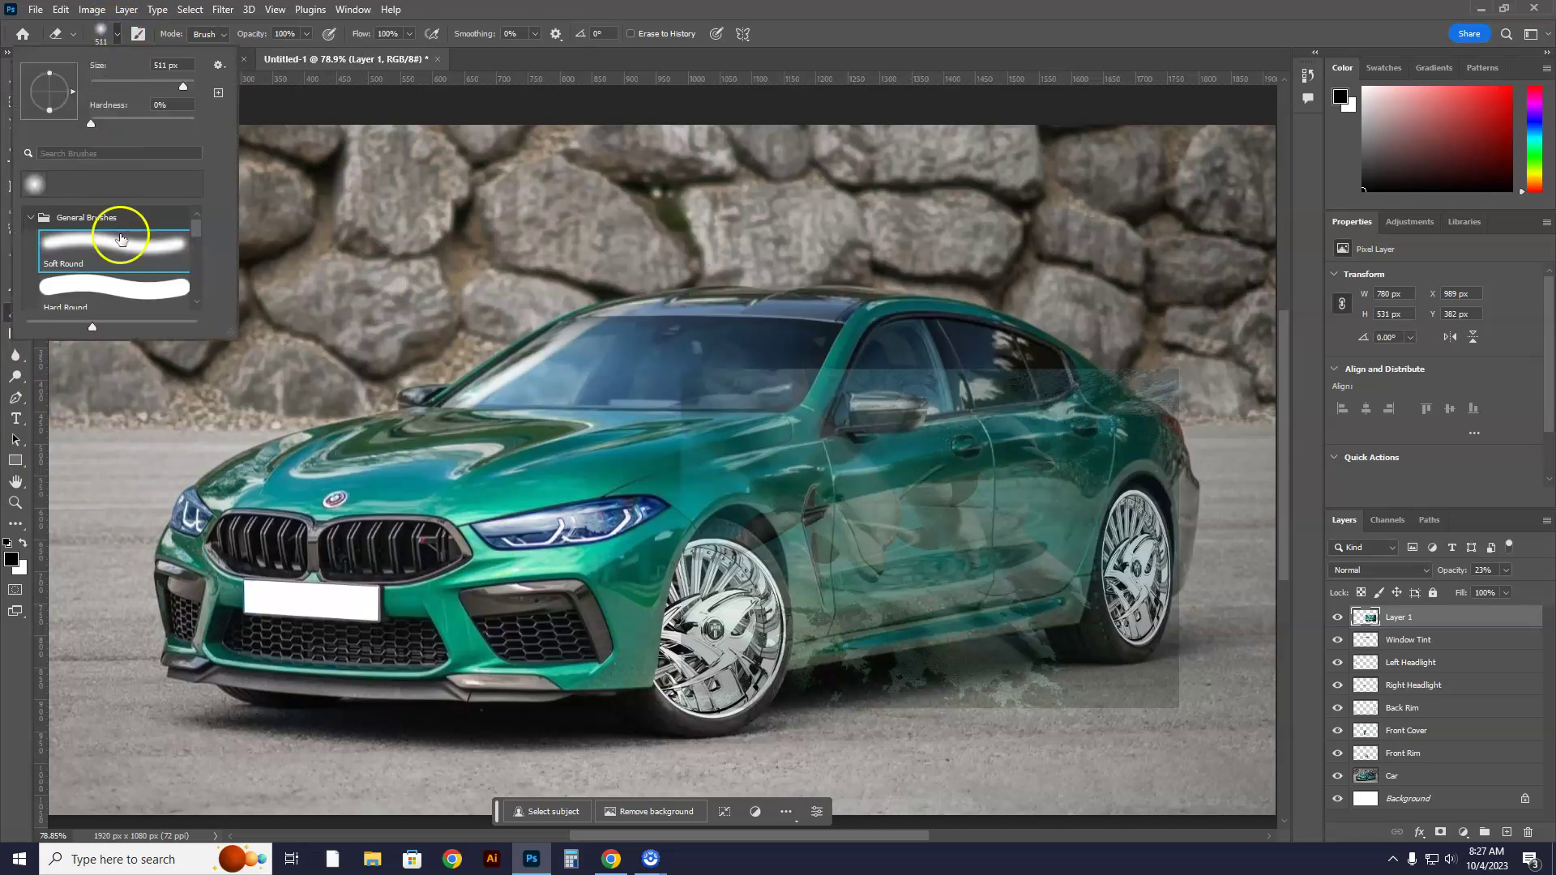
left_click(33, 218)
scroll(94, 229, "up", 1)
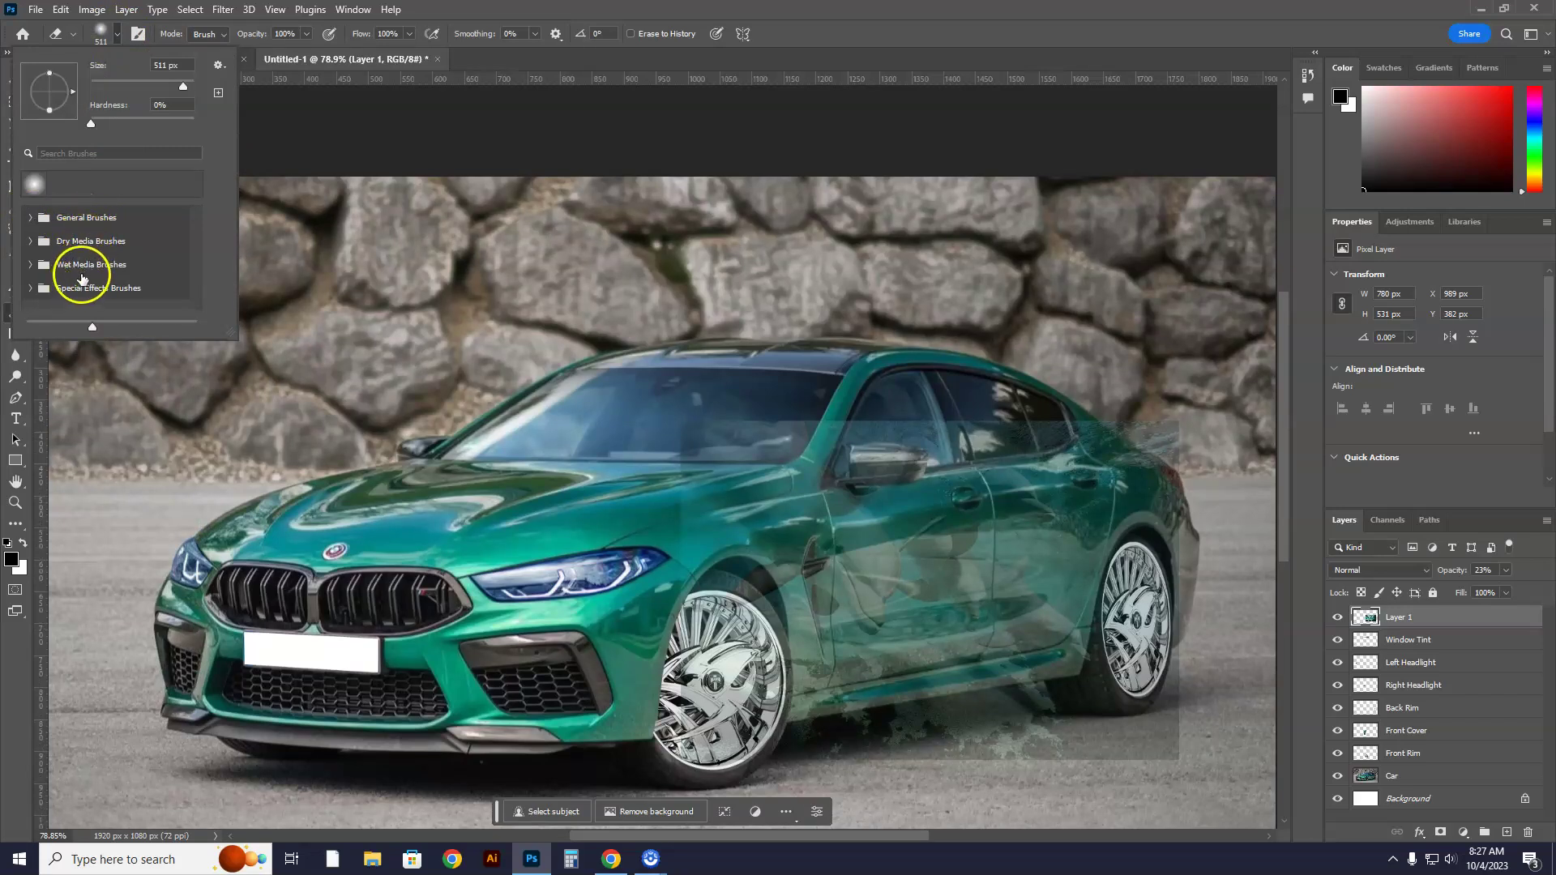
left_click(30, 219)
left_click(86, 243)
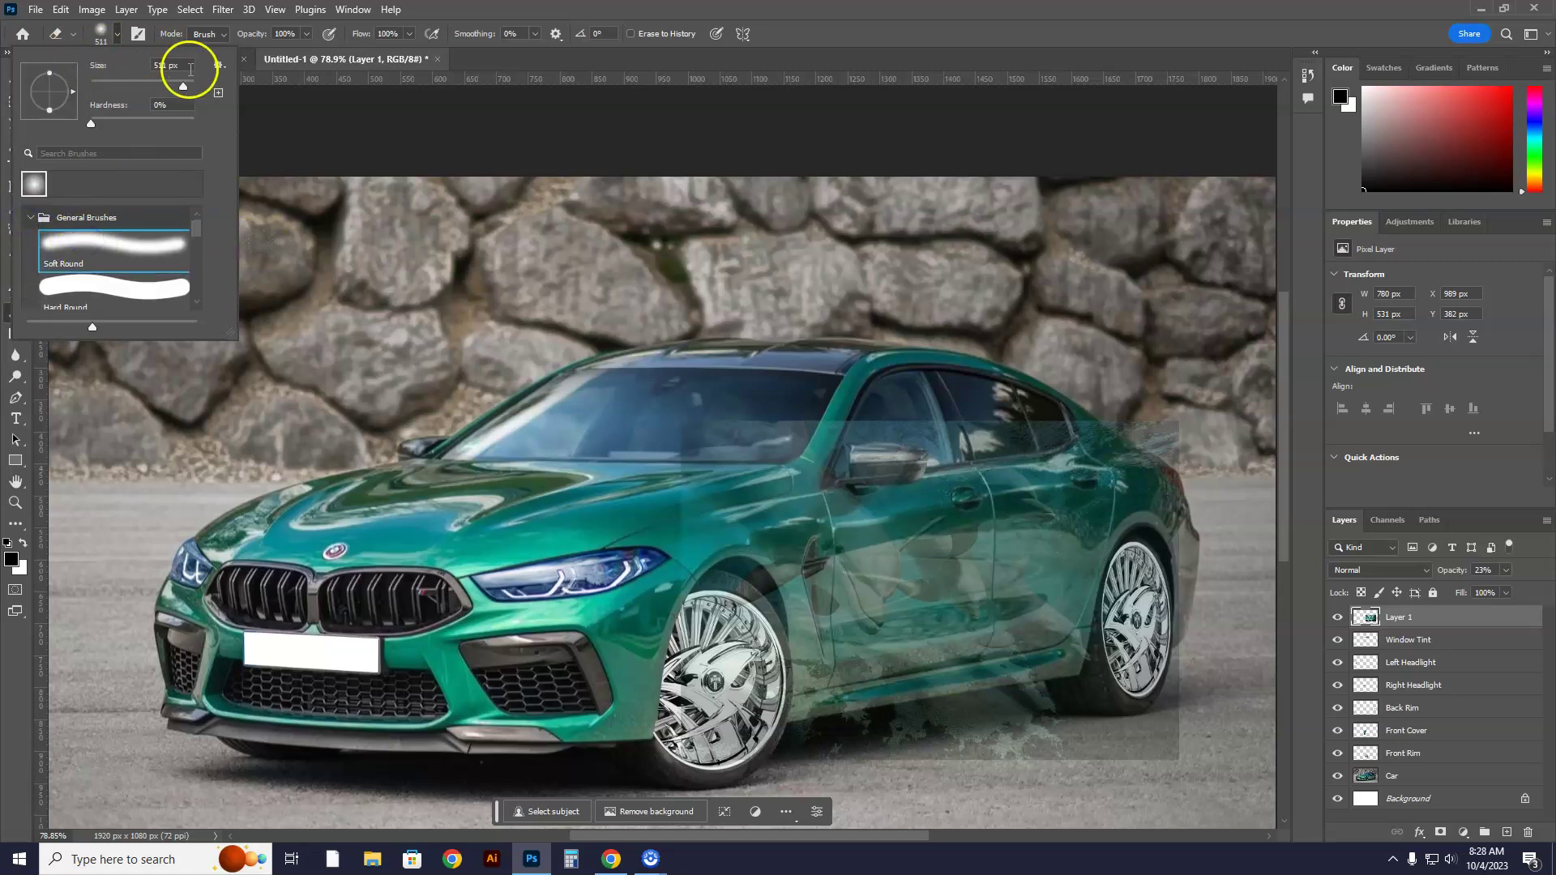
mouse_move(178, 89)
left_mouse_down()
mouse_move(146, 89)
mouse_move(178, 90)
left_mouse_up()
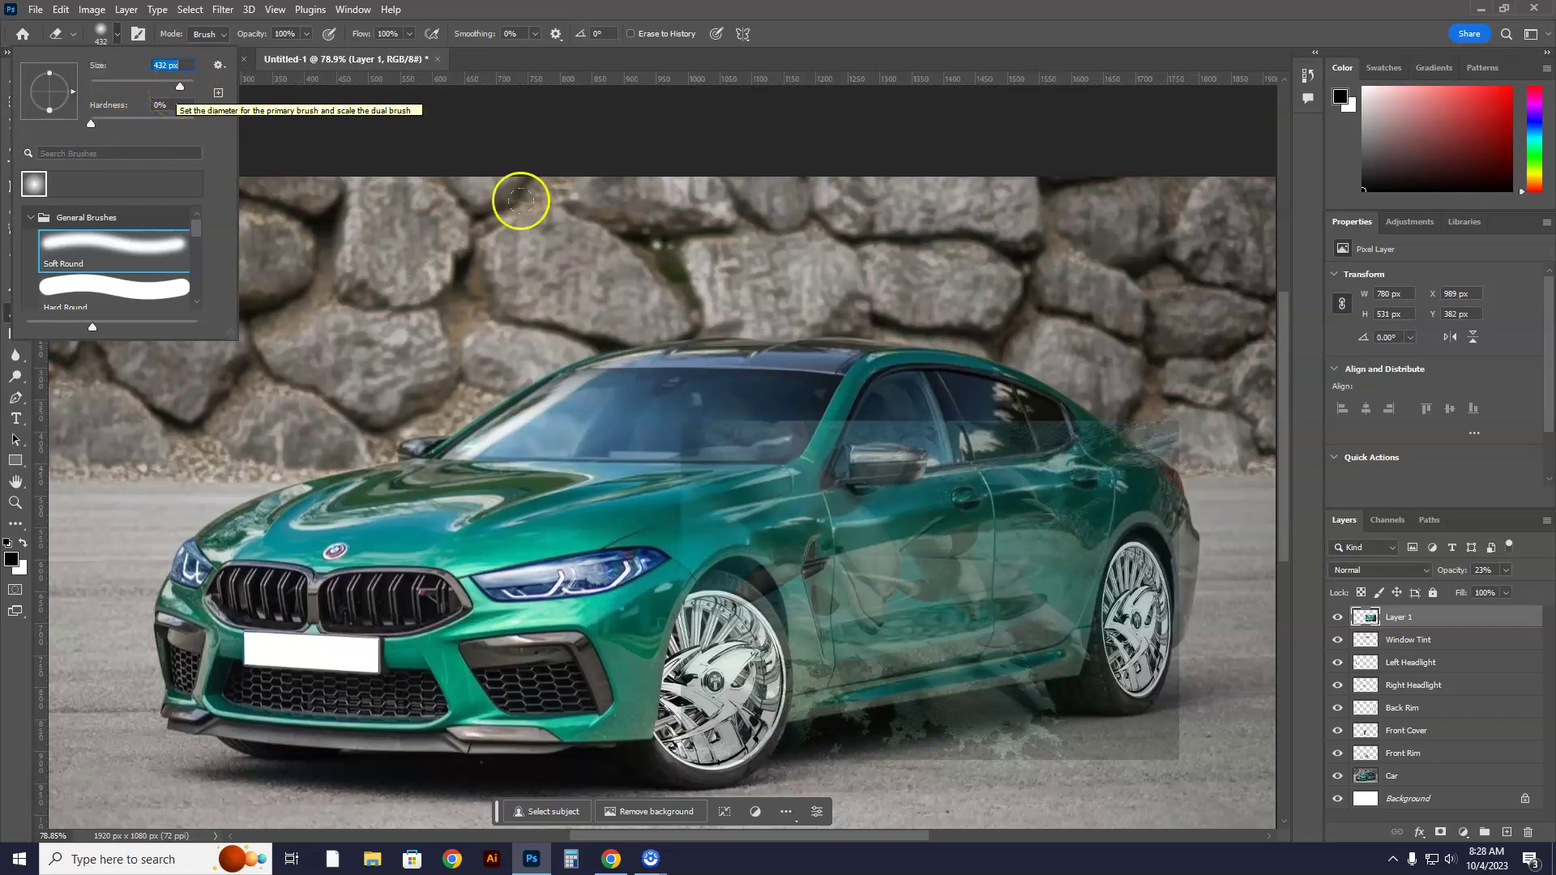
left_click(633, 374)
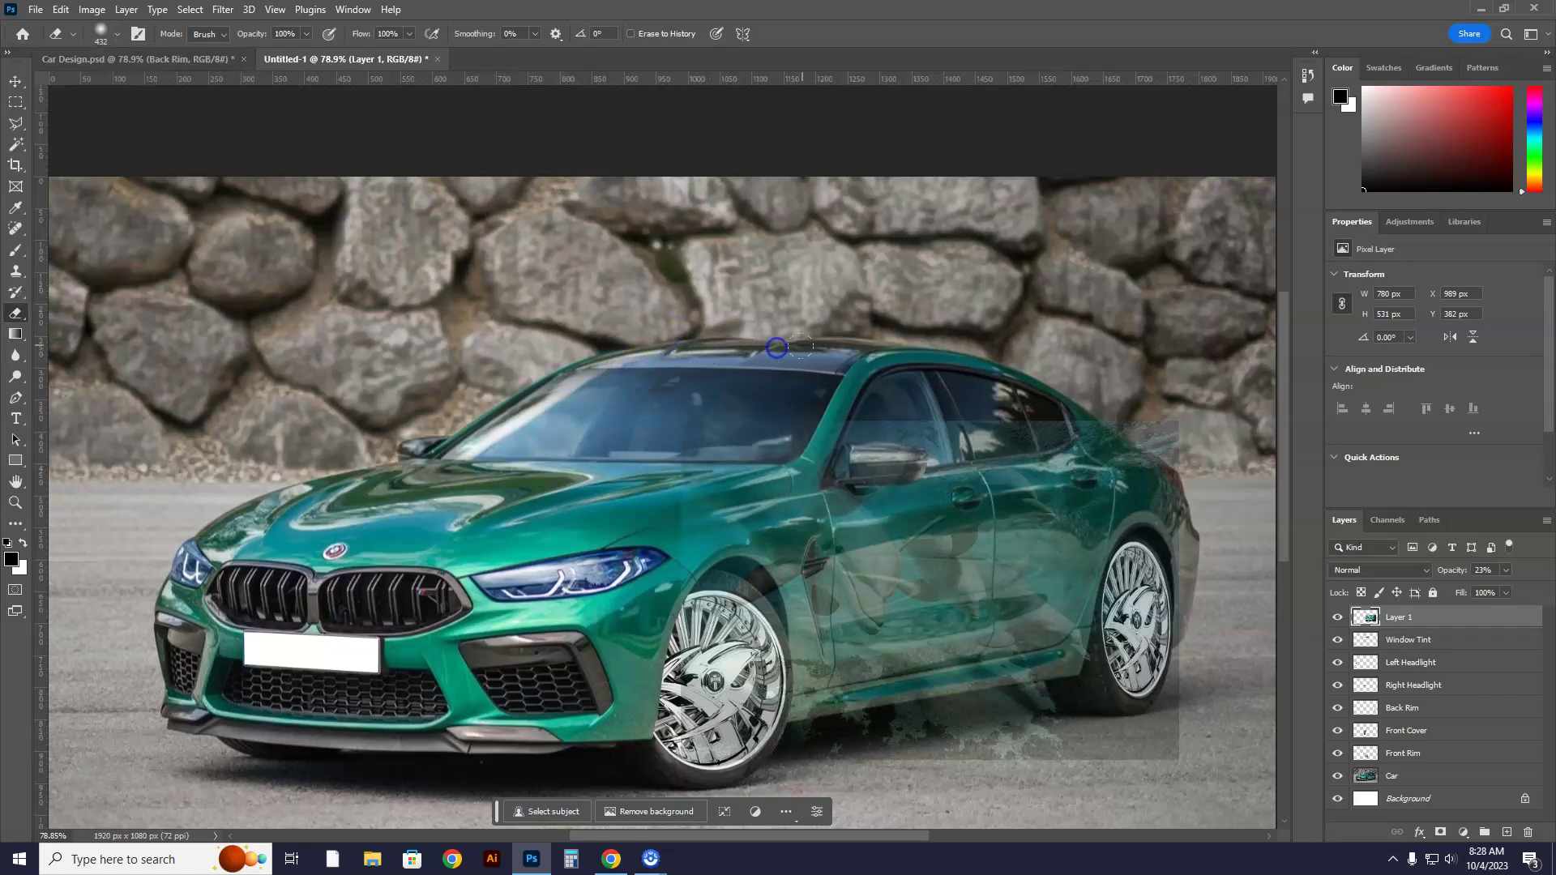
mouse_move(910, 331)
left_mouse_down()
mouse_move(1164, 322)
mouse_move(926, 350)
mouse_move(1055, 350)
left_mouse_up()
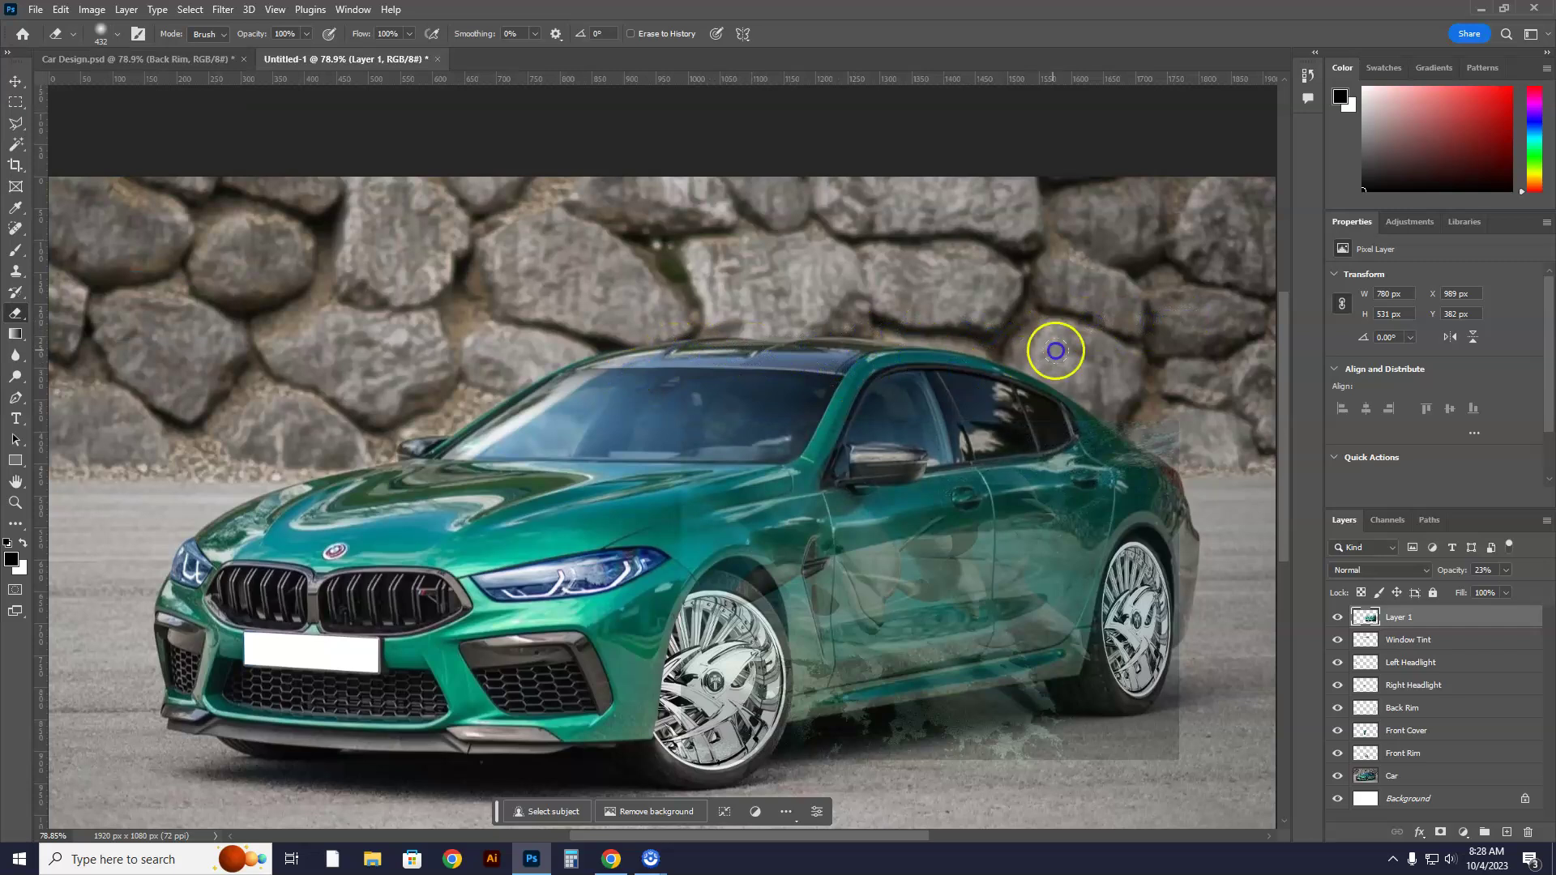
mouse_move(677, 792)
left_mouse_down()
mouse_move(711, 813)
mouse_move(1119, 779)
left_mouse_up()
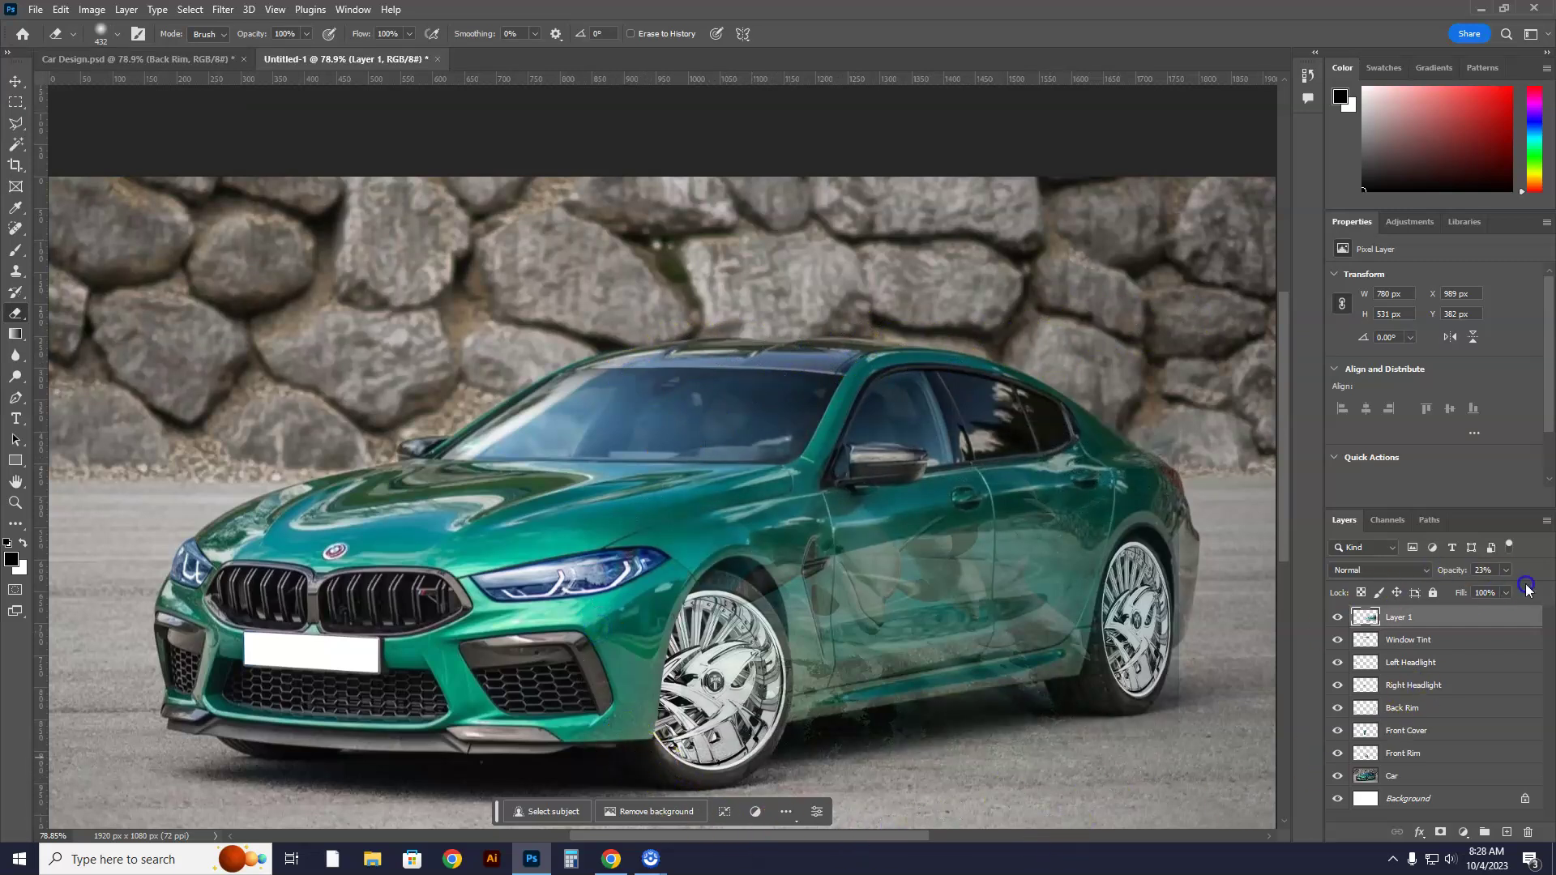
Set the dolphin layer's opacity to 37% and reduce the eraser's size to 17 px
left_click(1506, 570)
left_click_drag(1484, 590, 1549, 609)
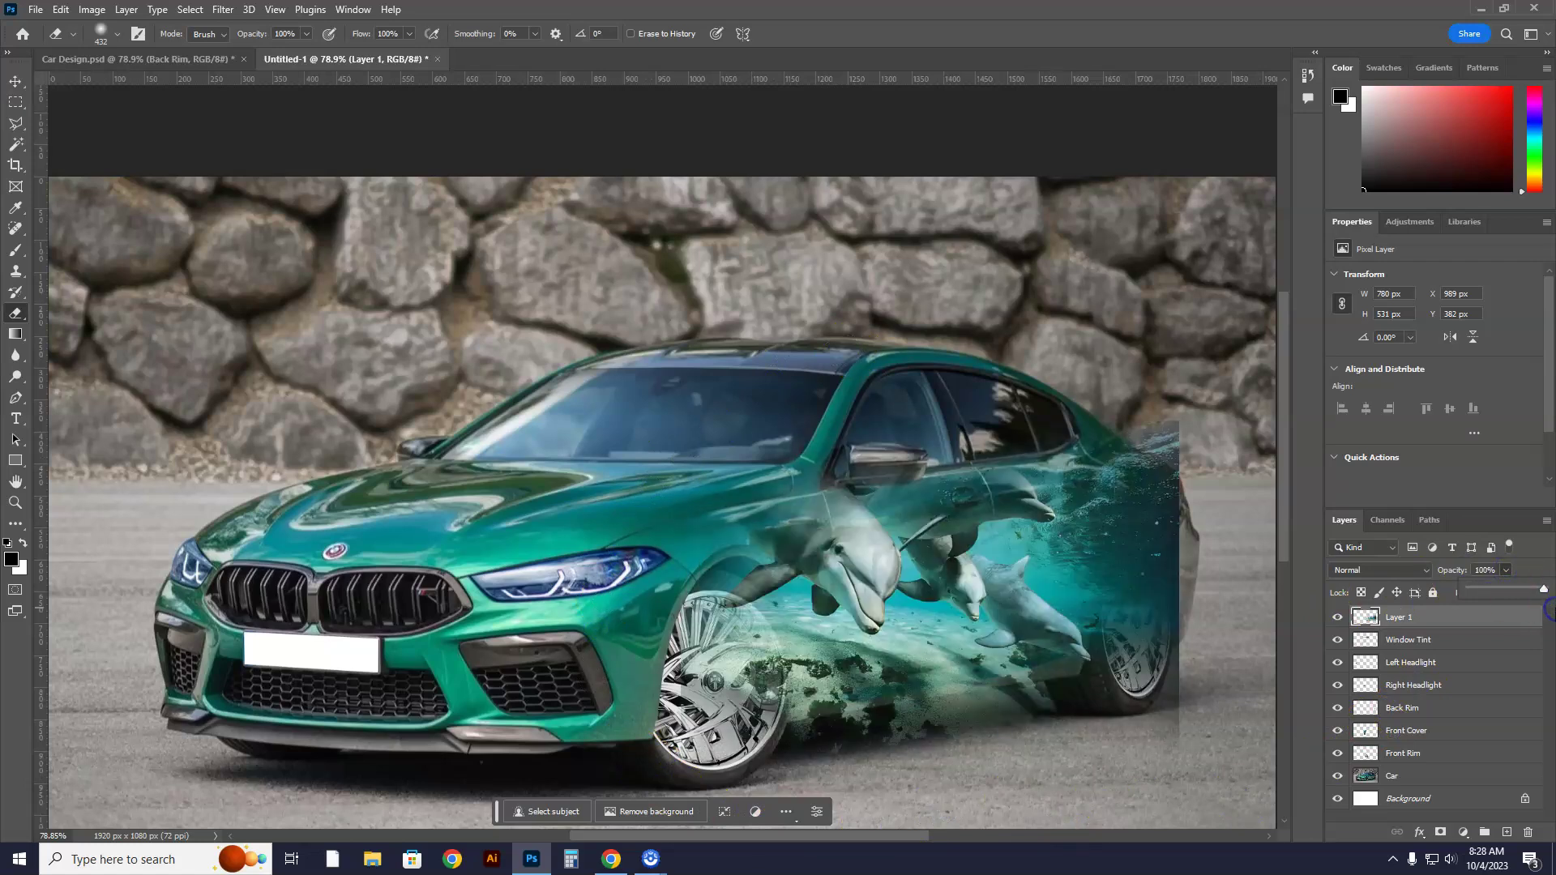
left_click_drag(1540, 594, 1496, 590)
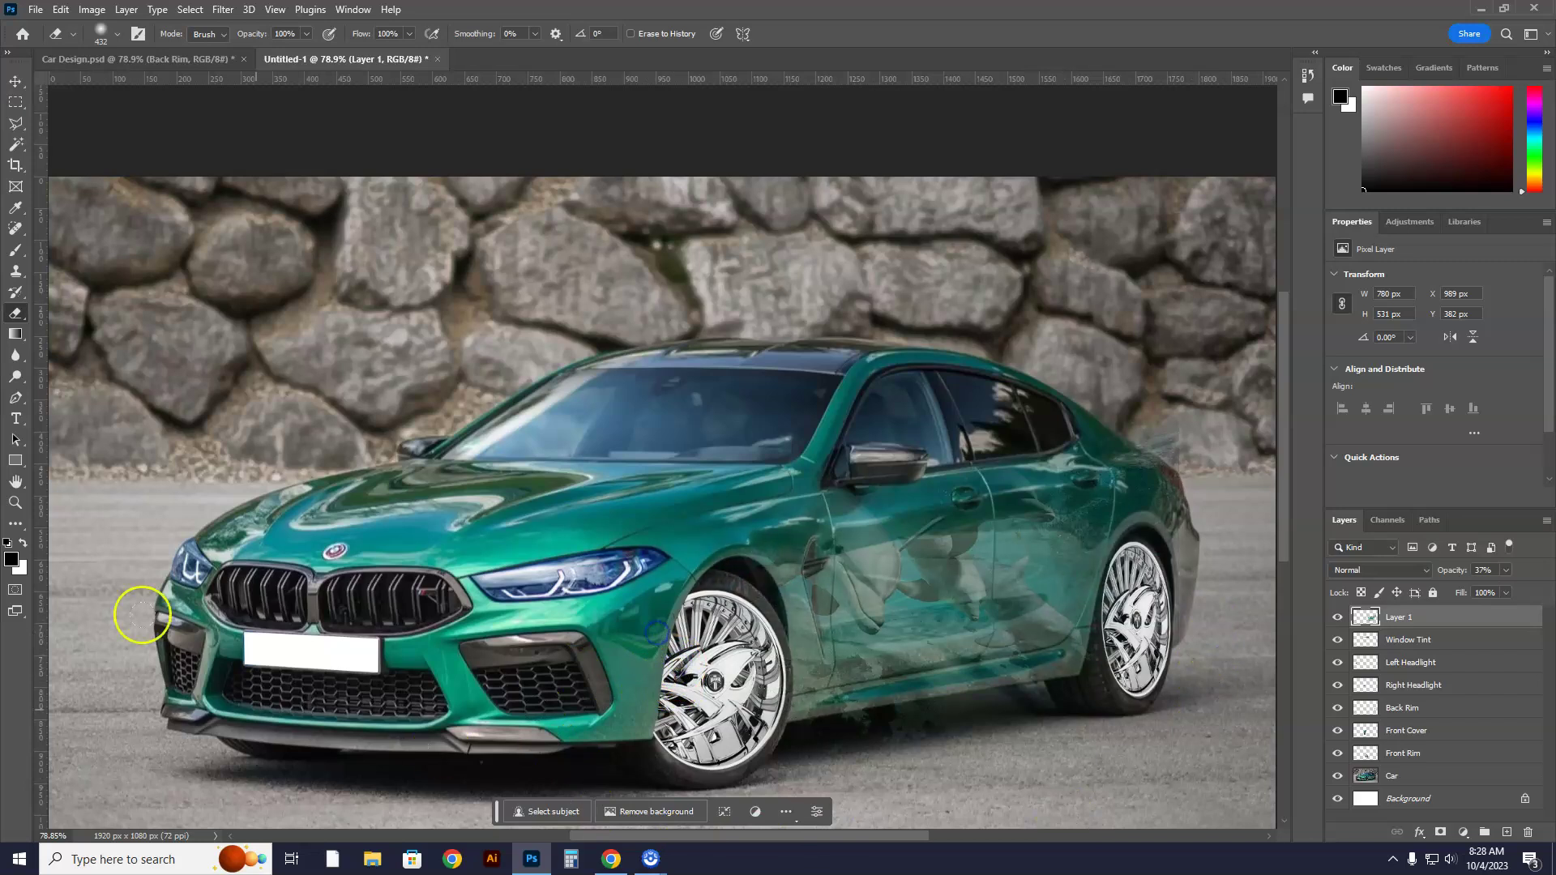
left_click(117, 34)
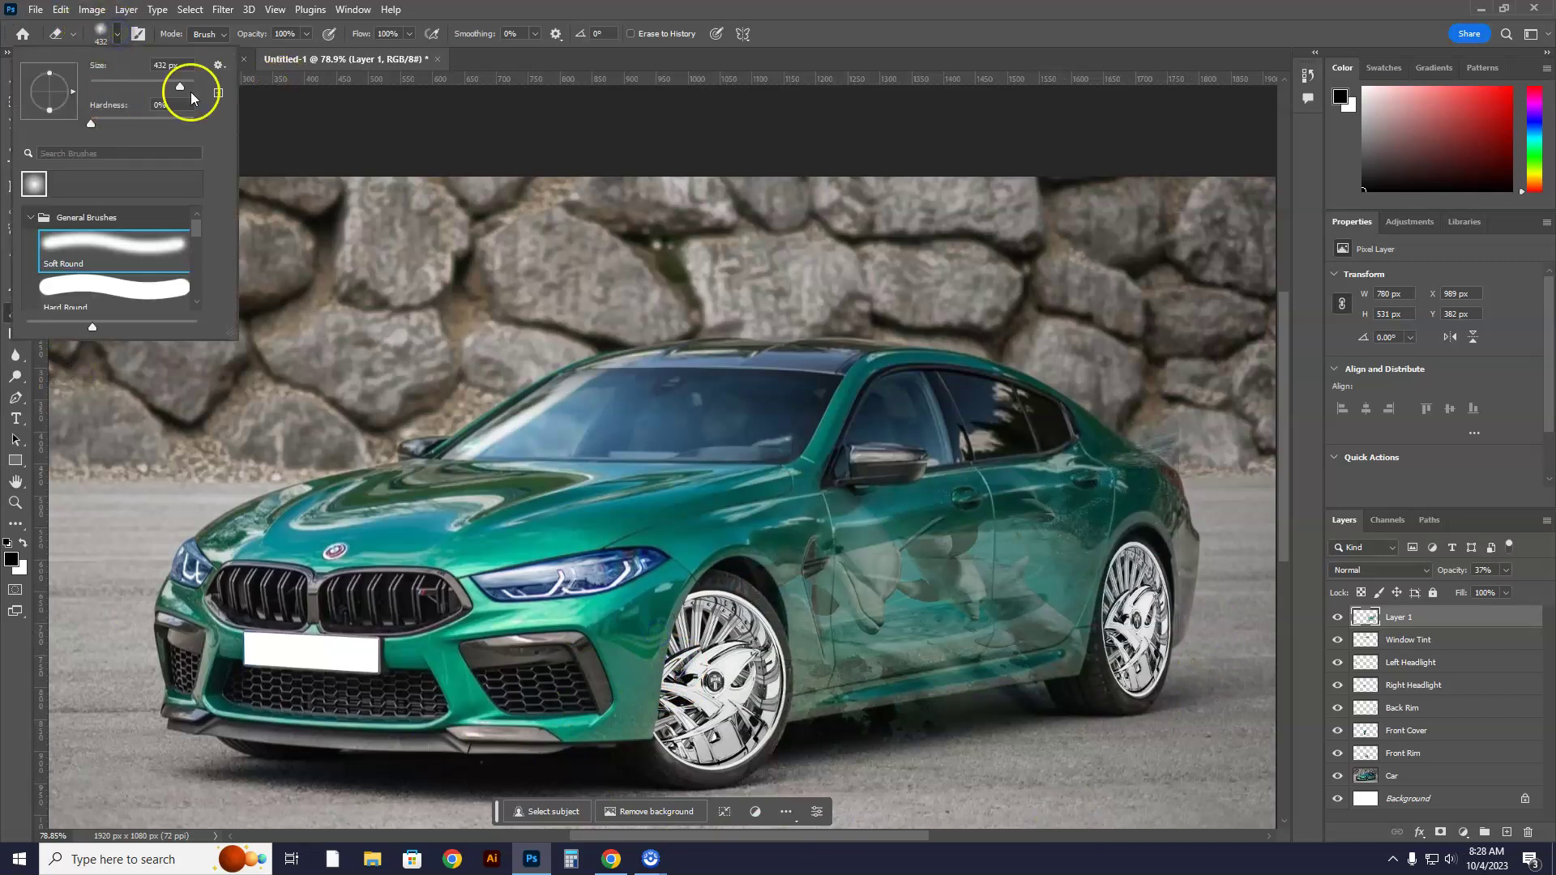
left_click_drag(179, 87, 100, 84)
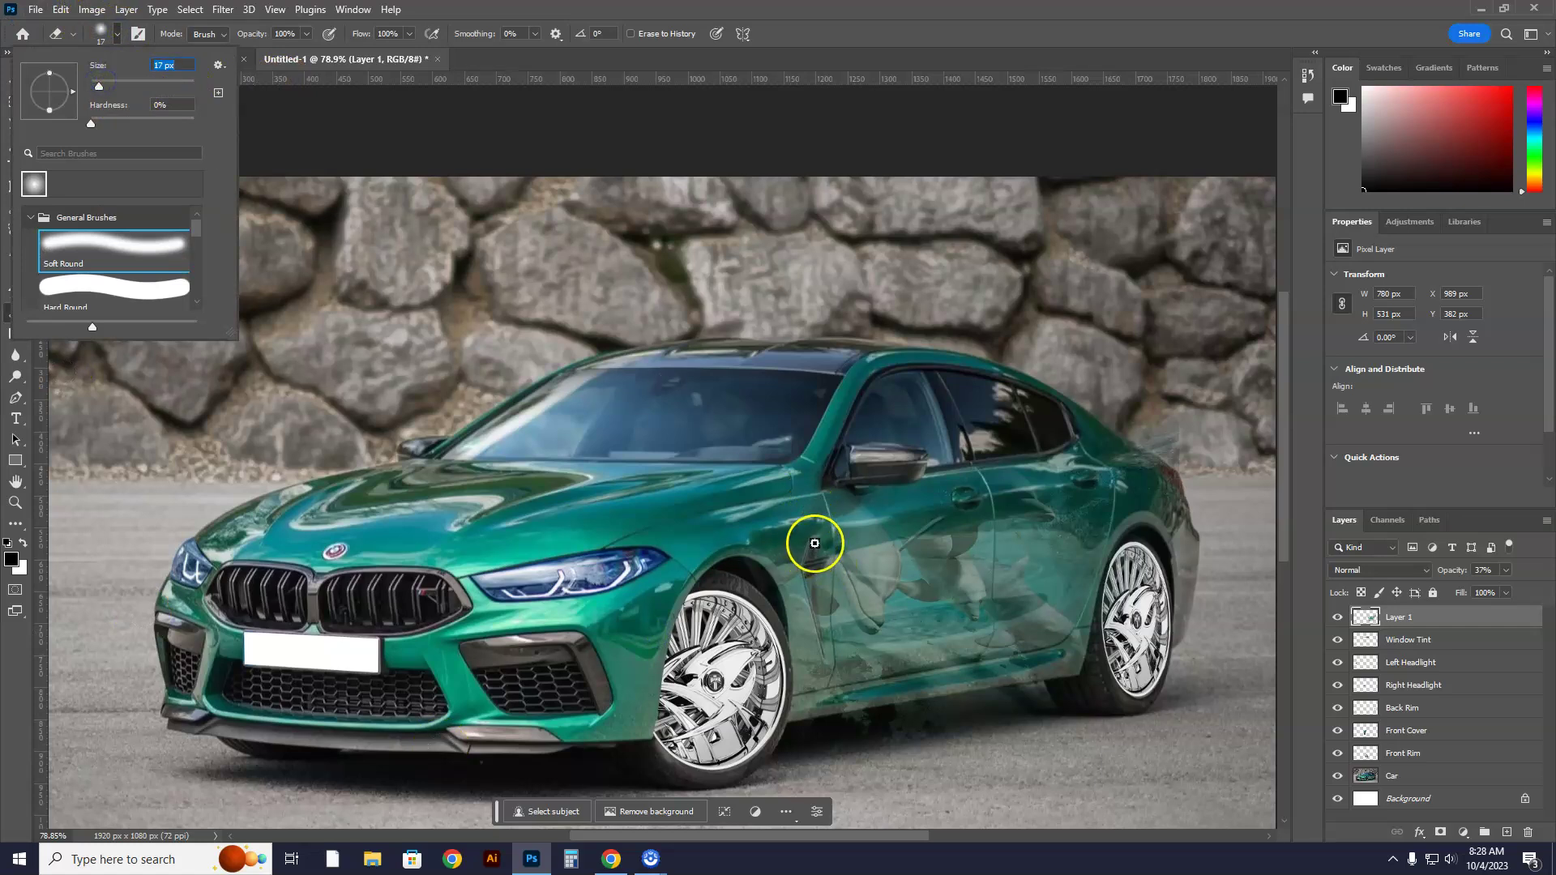
Outline the dark side vent behind the front wheel with the Polygonal Lasso as a closed selection
left_click(15, 504)
mouse_move(827, 588)
left_mouse_down()
mouse_move(914, 614)
mouse_move(896, 623)
left_mouse_up()
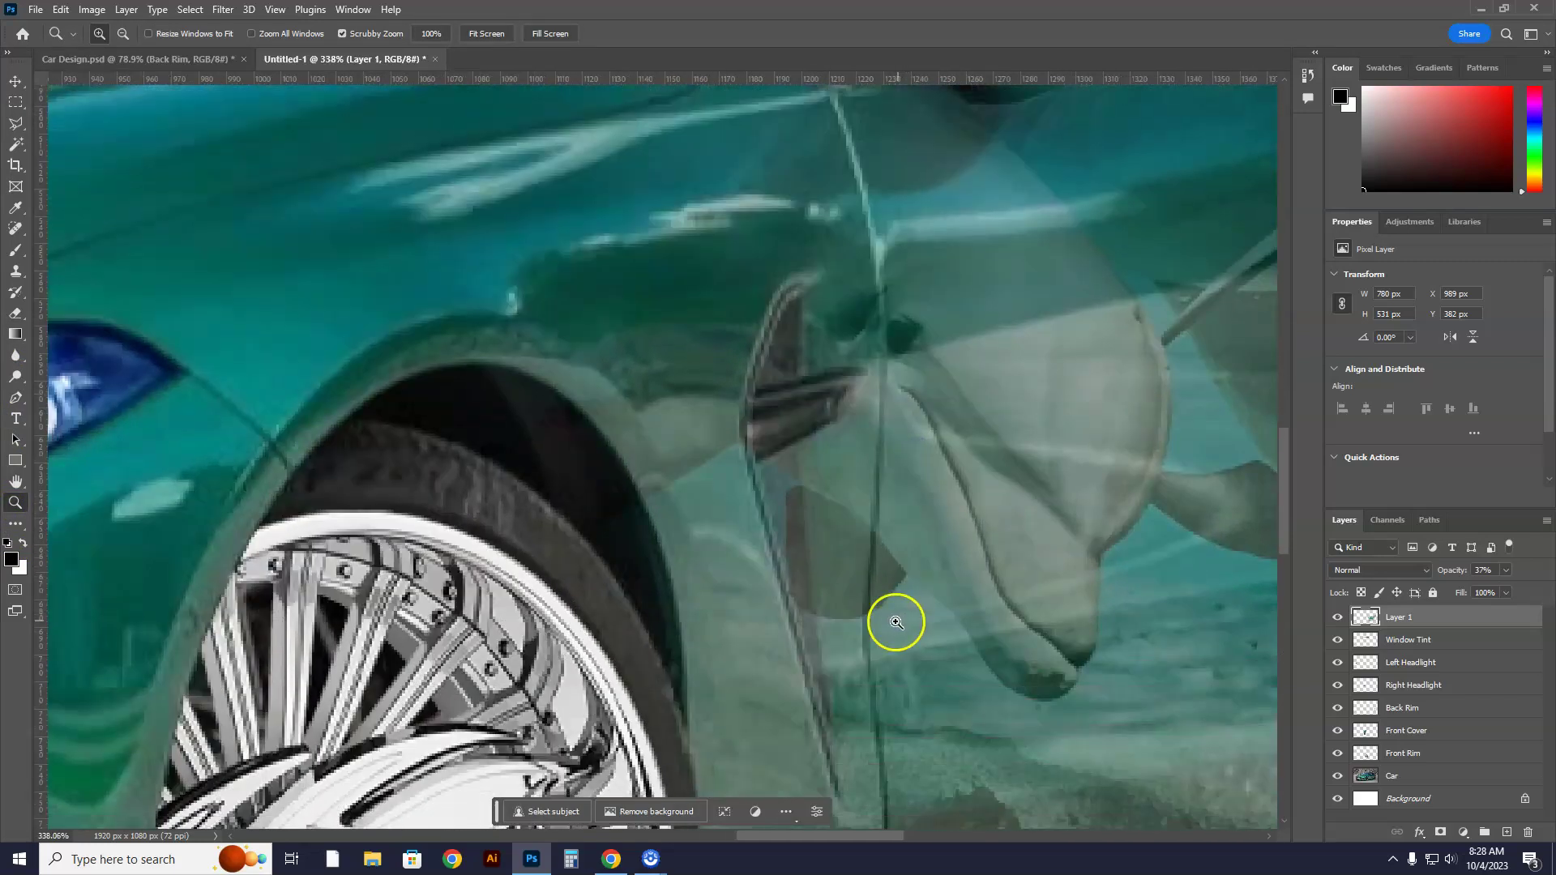
scroll(895, 622, "down", 1)
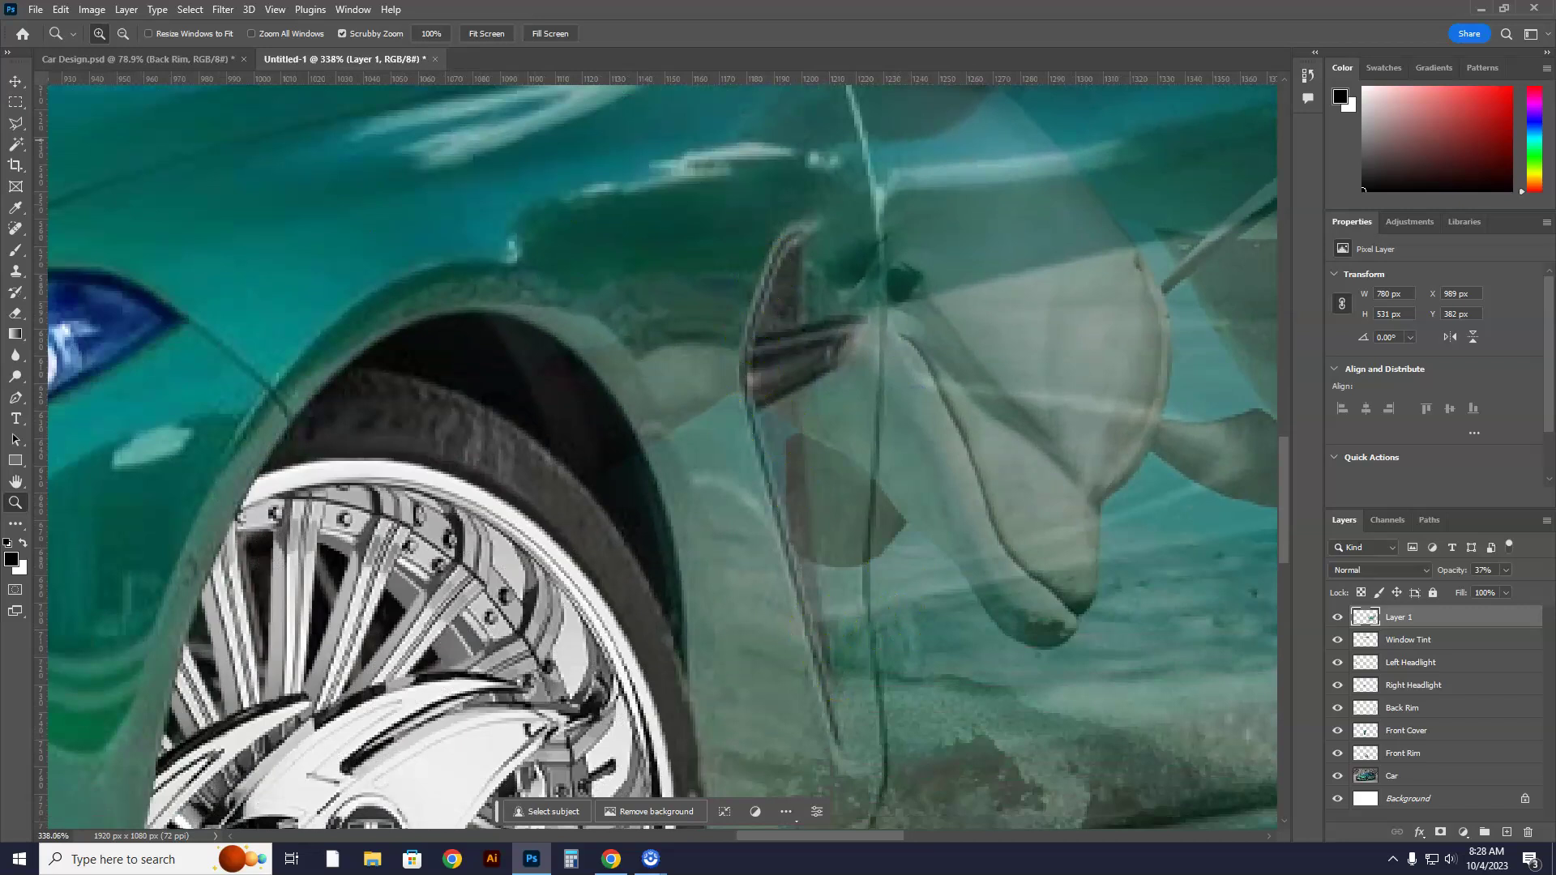
left_click(15, 123)
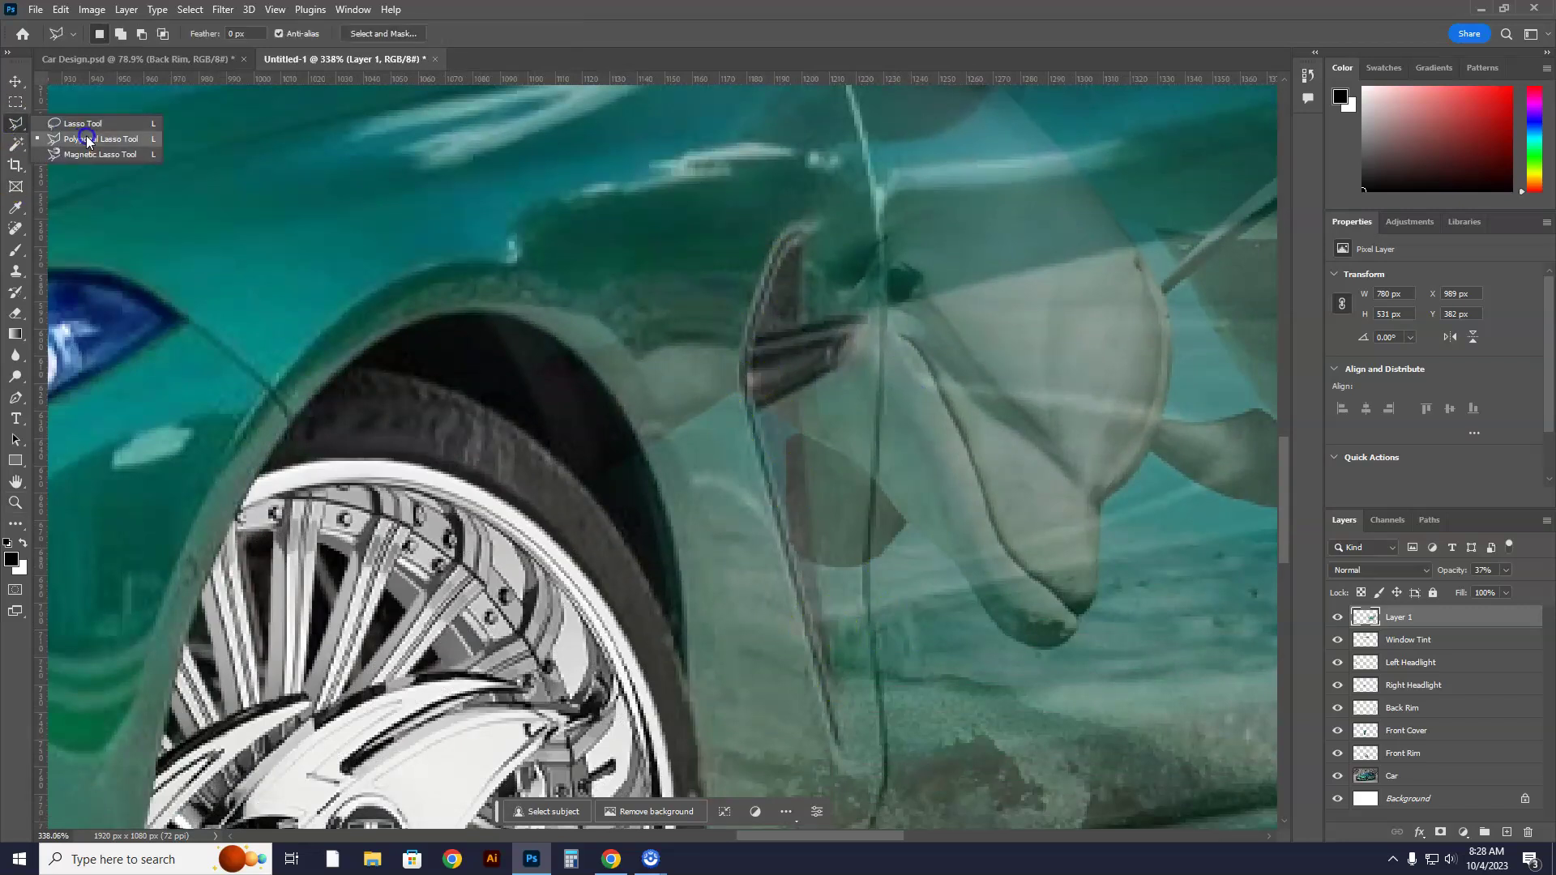
left_click(86, 134)
left_click(801, 237)
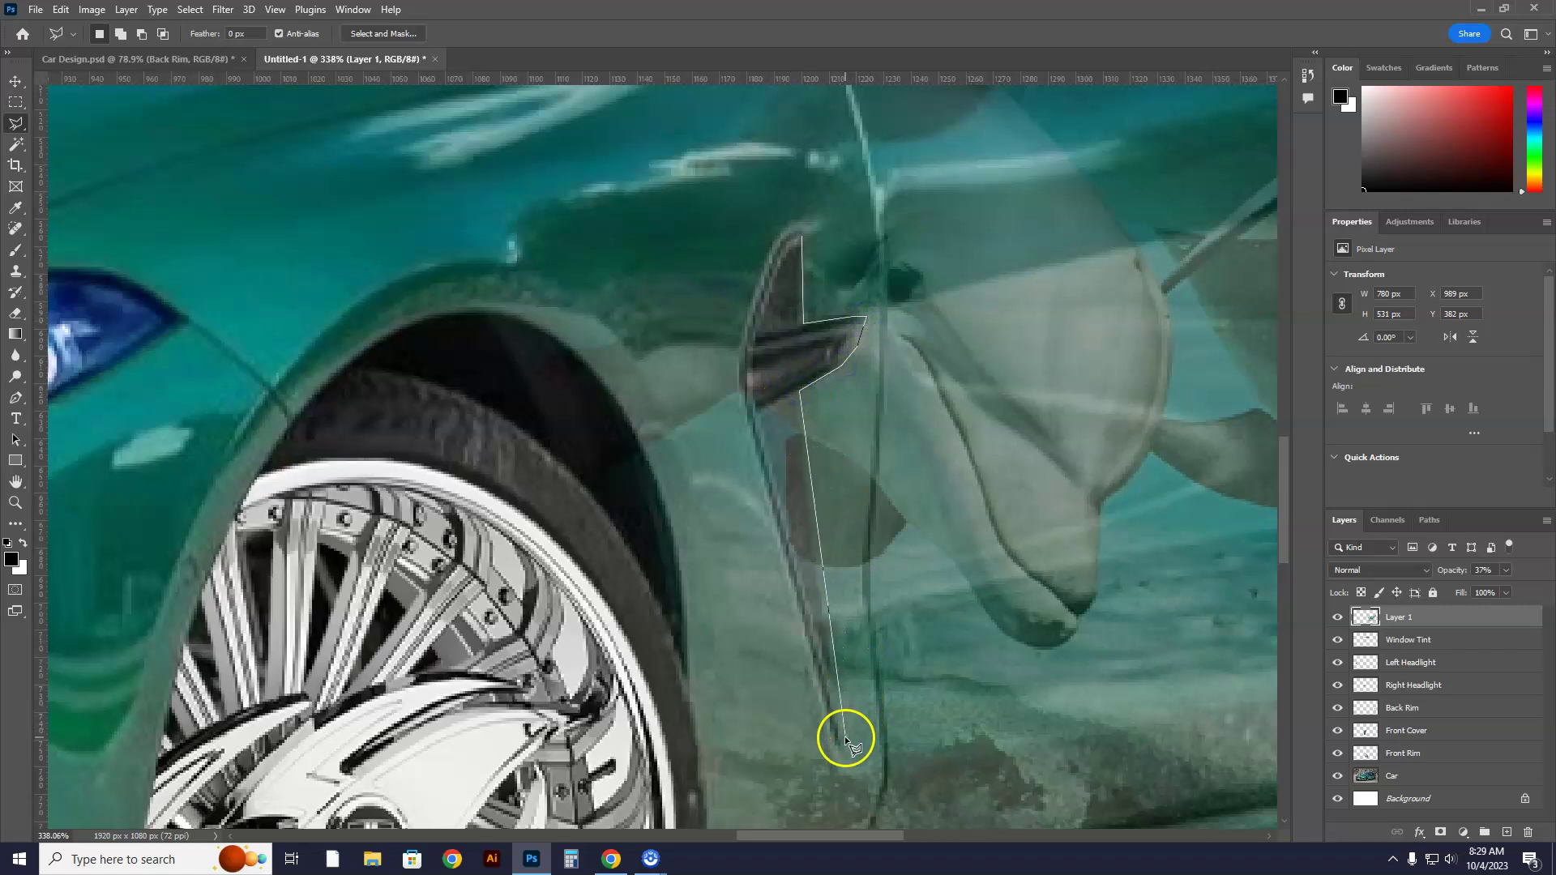
left_click(742, 391)
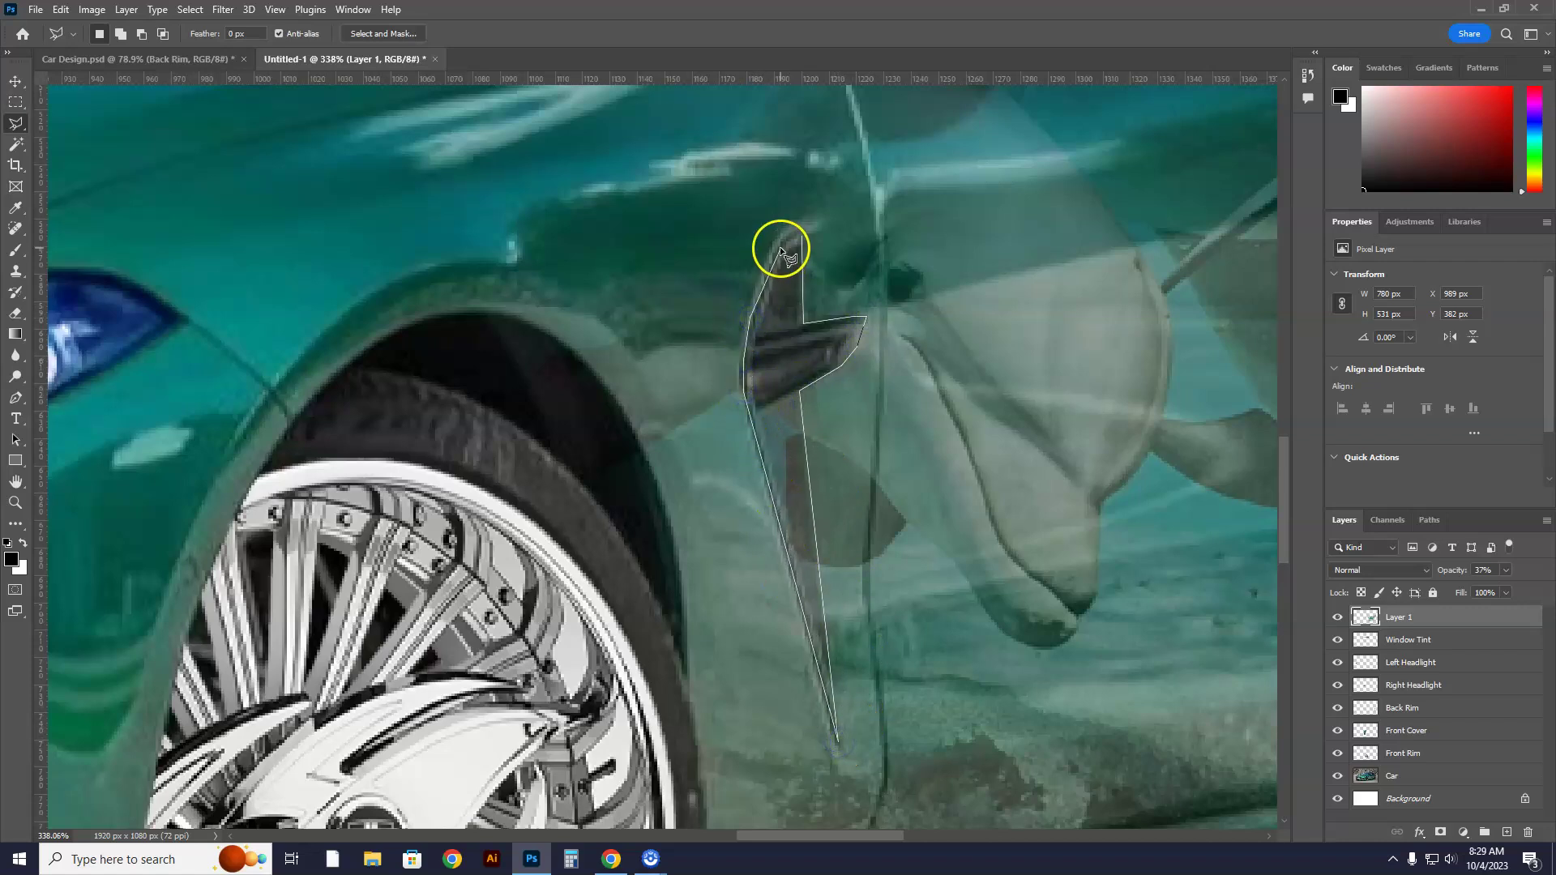
left_click(800, 232)
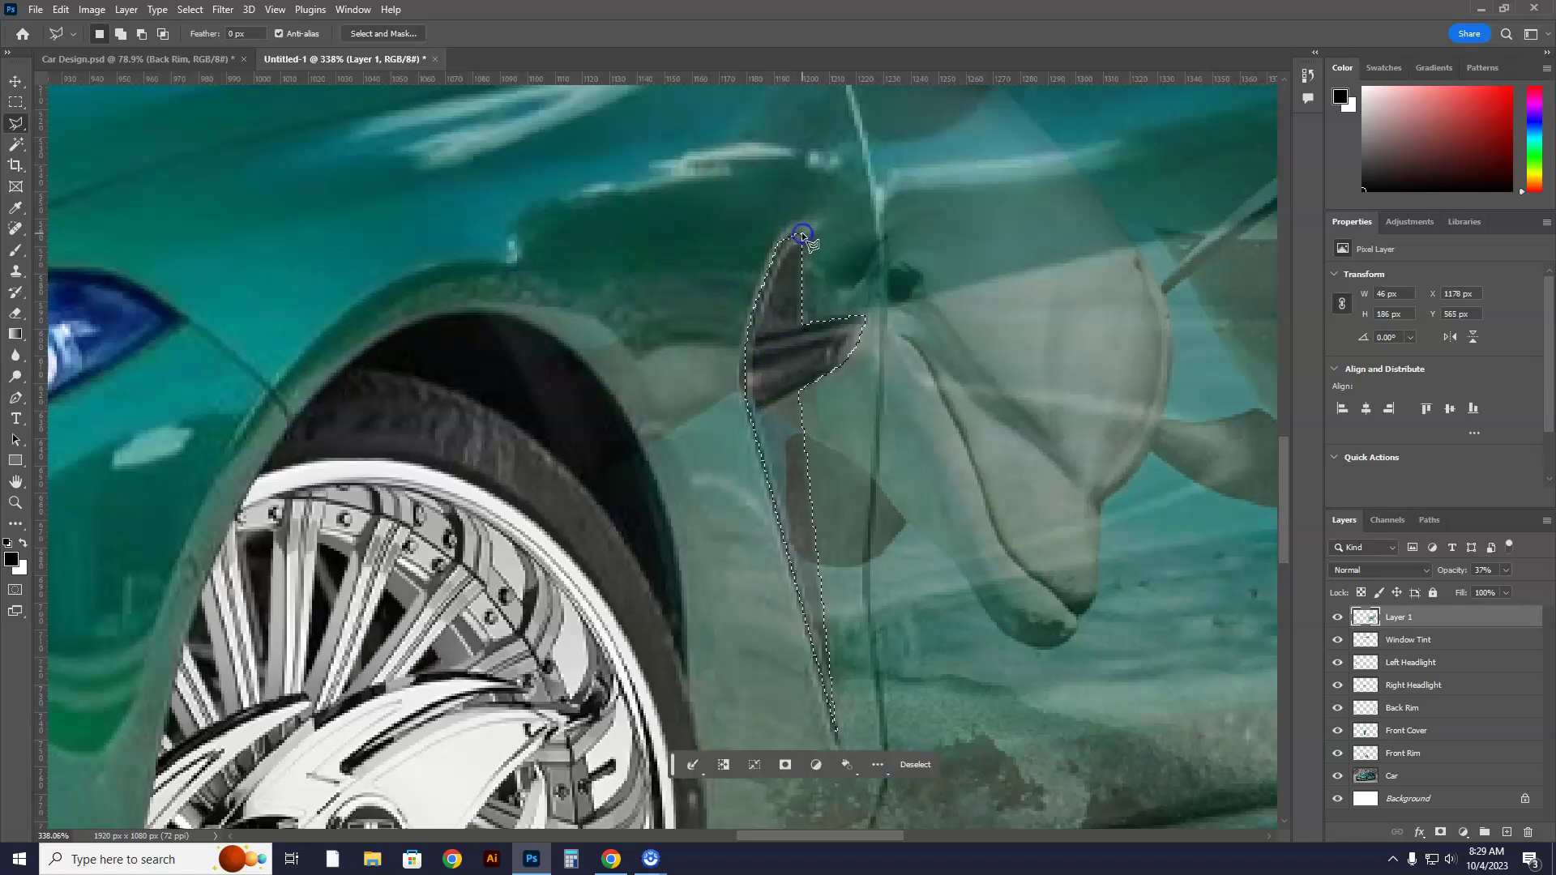
Remove the selected vent area from the dolphin layer, clear the selection, and set the layer's opacity to 60%
left_click(1426, 616)
left_click(1506, 570)
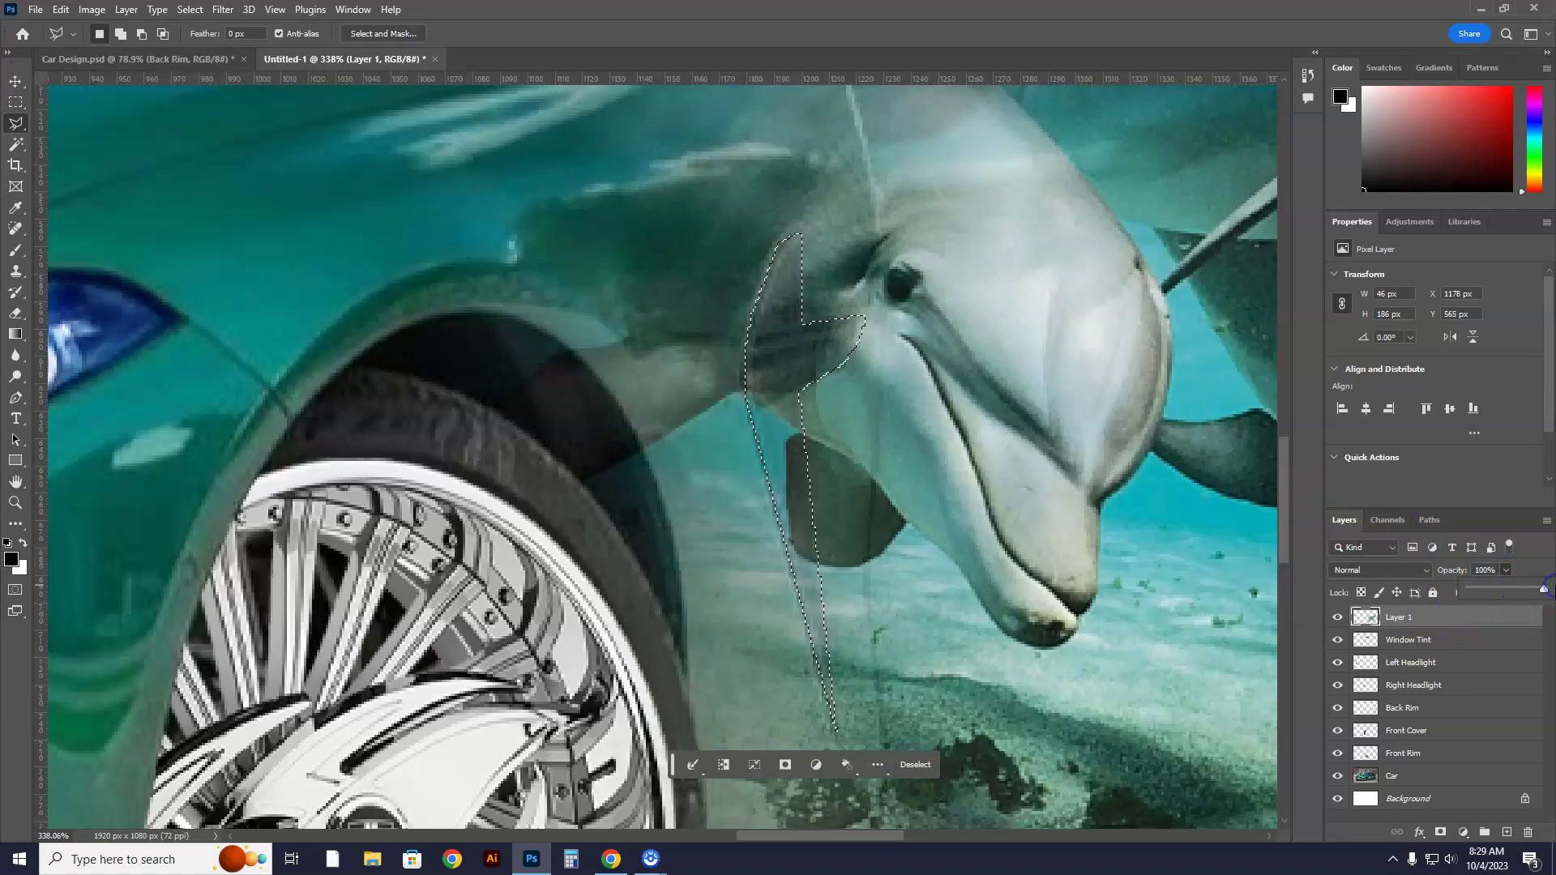
left_click(61, 9)
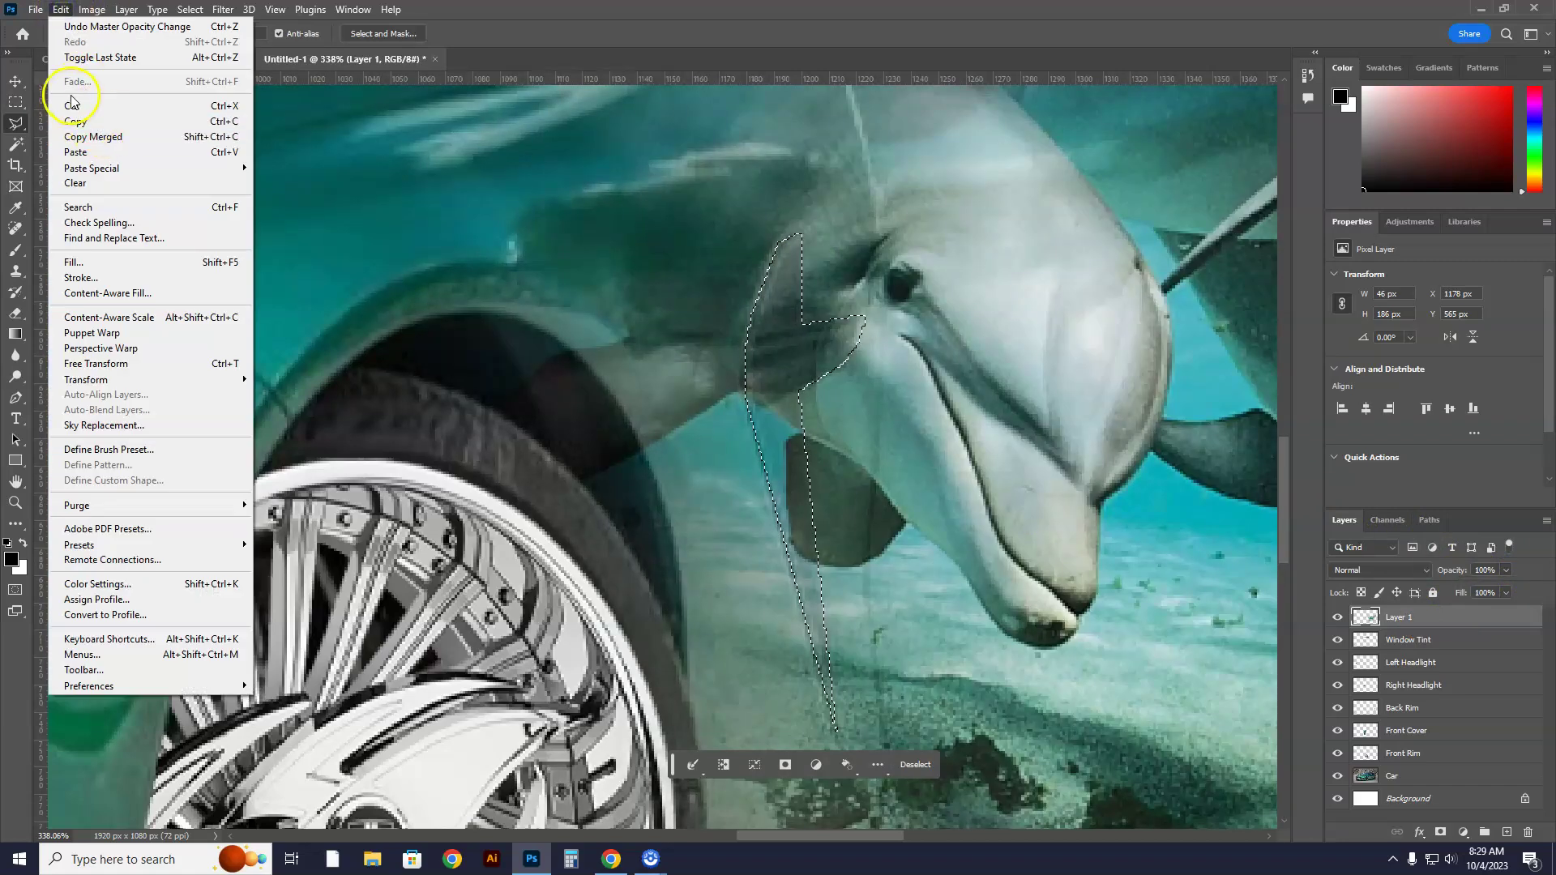
left_click(103, 135)
key("ctrl+v")
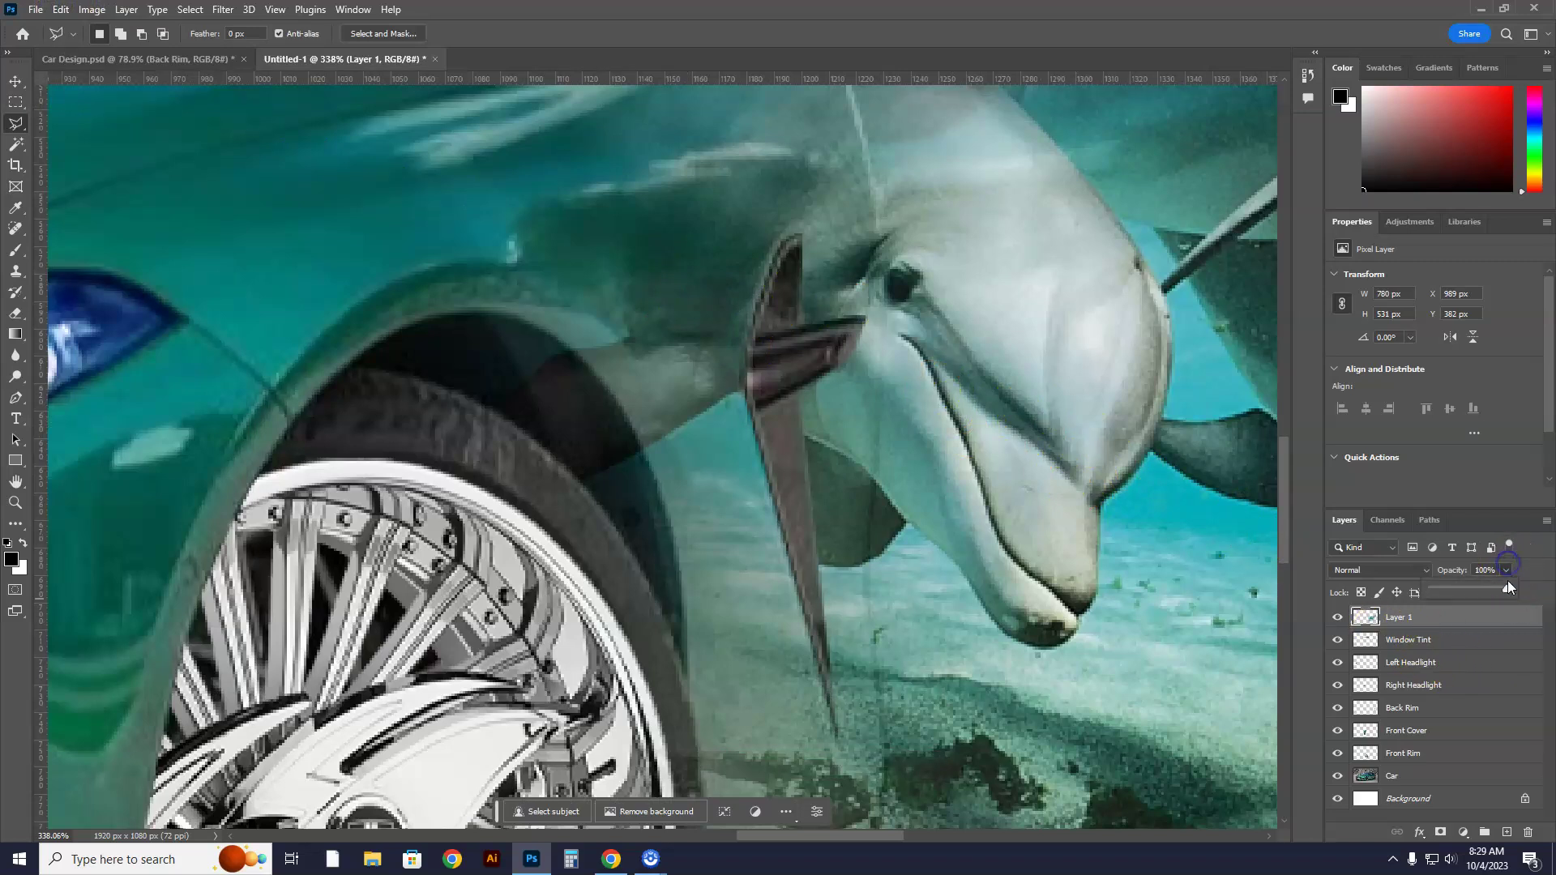
left_click_drag(1500, 586, 1477, 586)
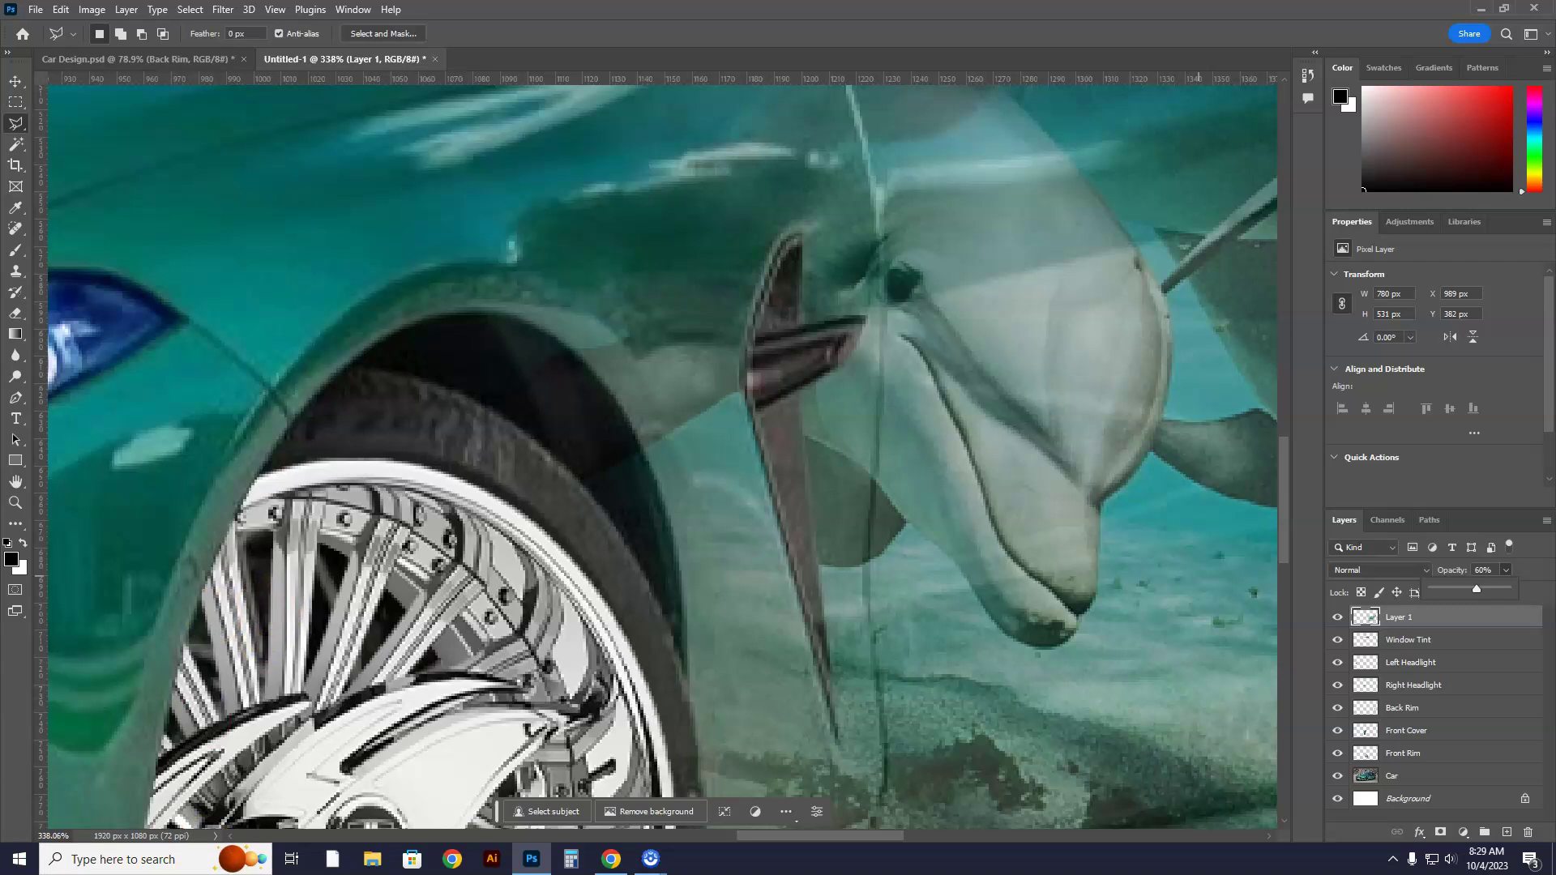
Erase the dolphin picture's spillover beneath the car and behind its trunk with a 120 px soft eraser
left_click(15, 82)
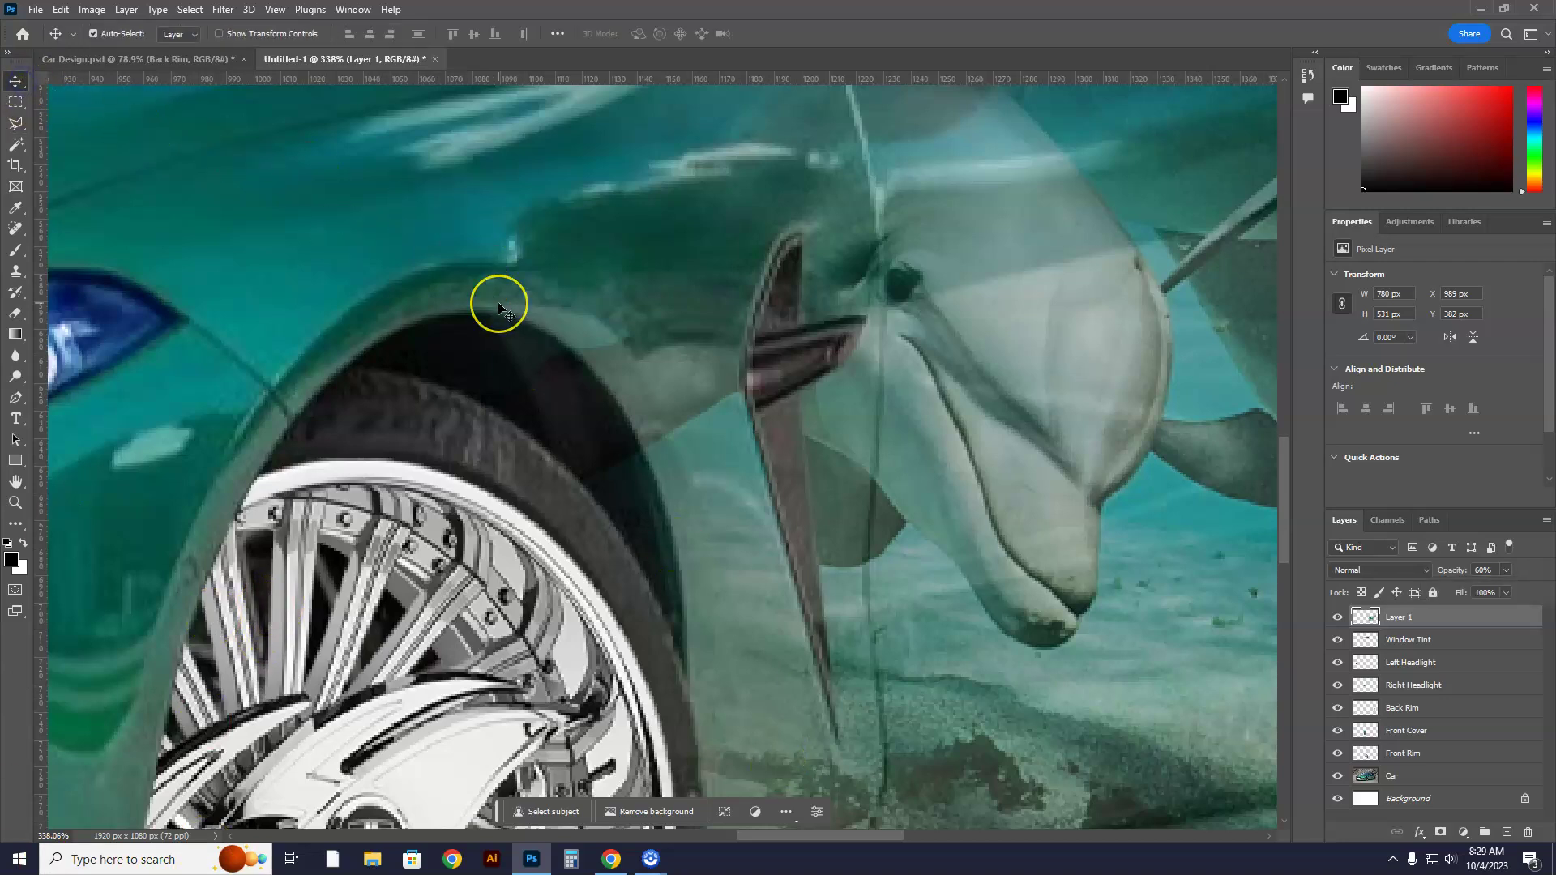
key("ctrl+0")
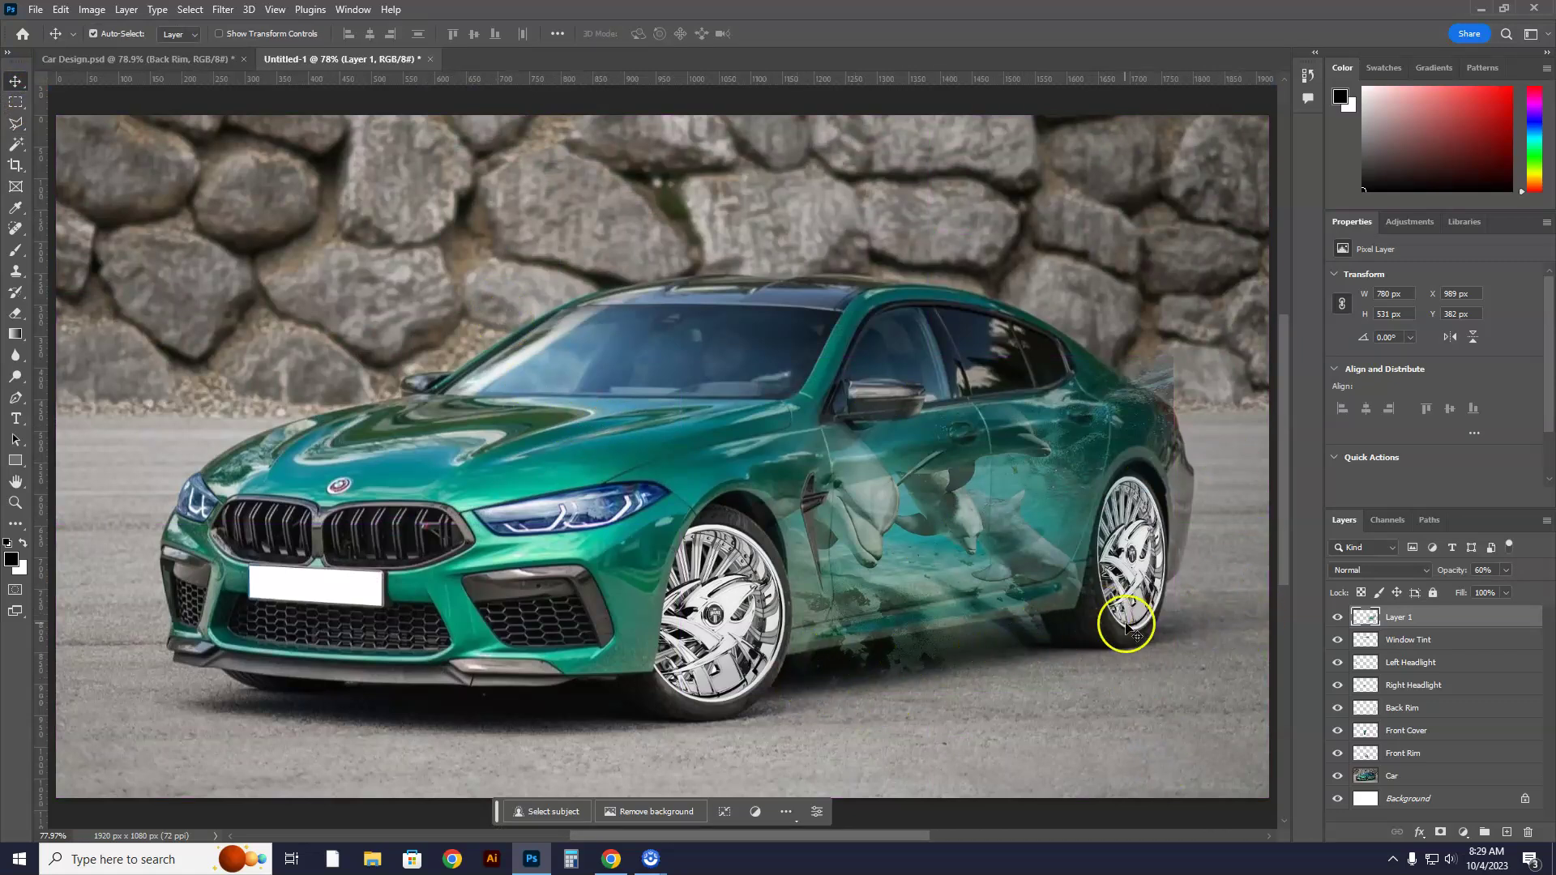
left_click(15, 313)
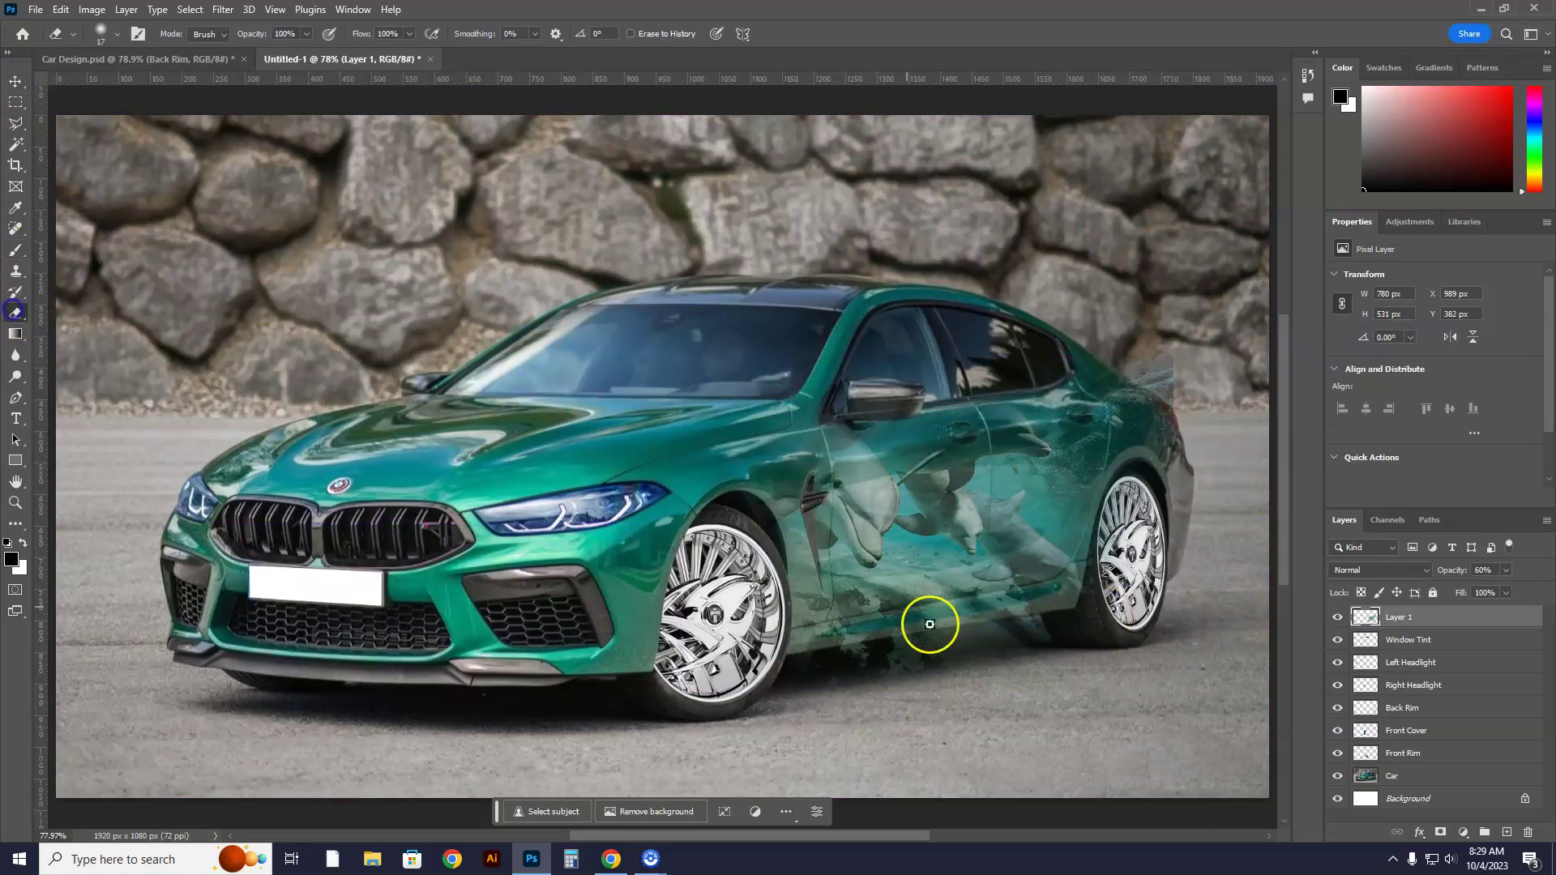
left_click(117, 34)
left_click_drag(93, 81, 148, 87)
left_click(803, 693)
left_click_drag(843, 677, 1085, 626)
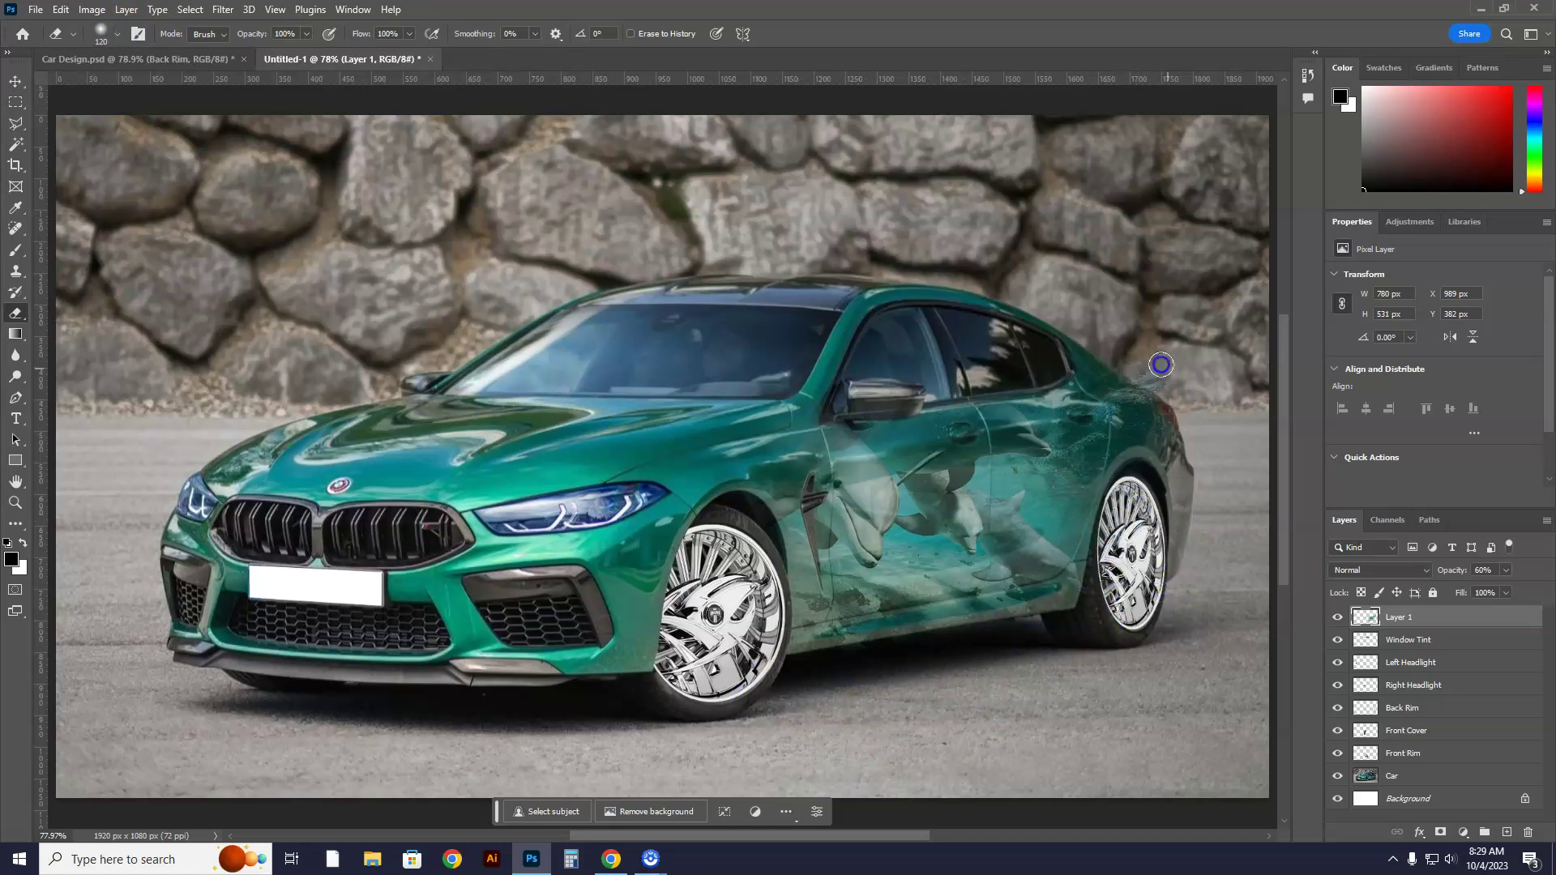
left_click(814, 368)
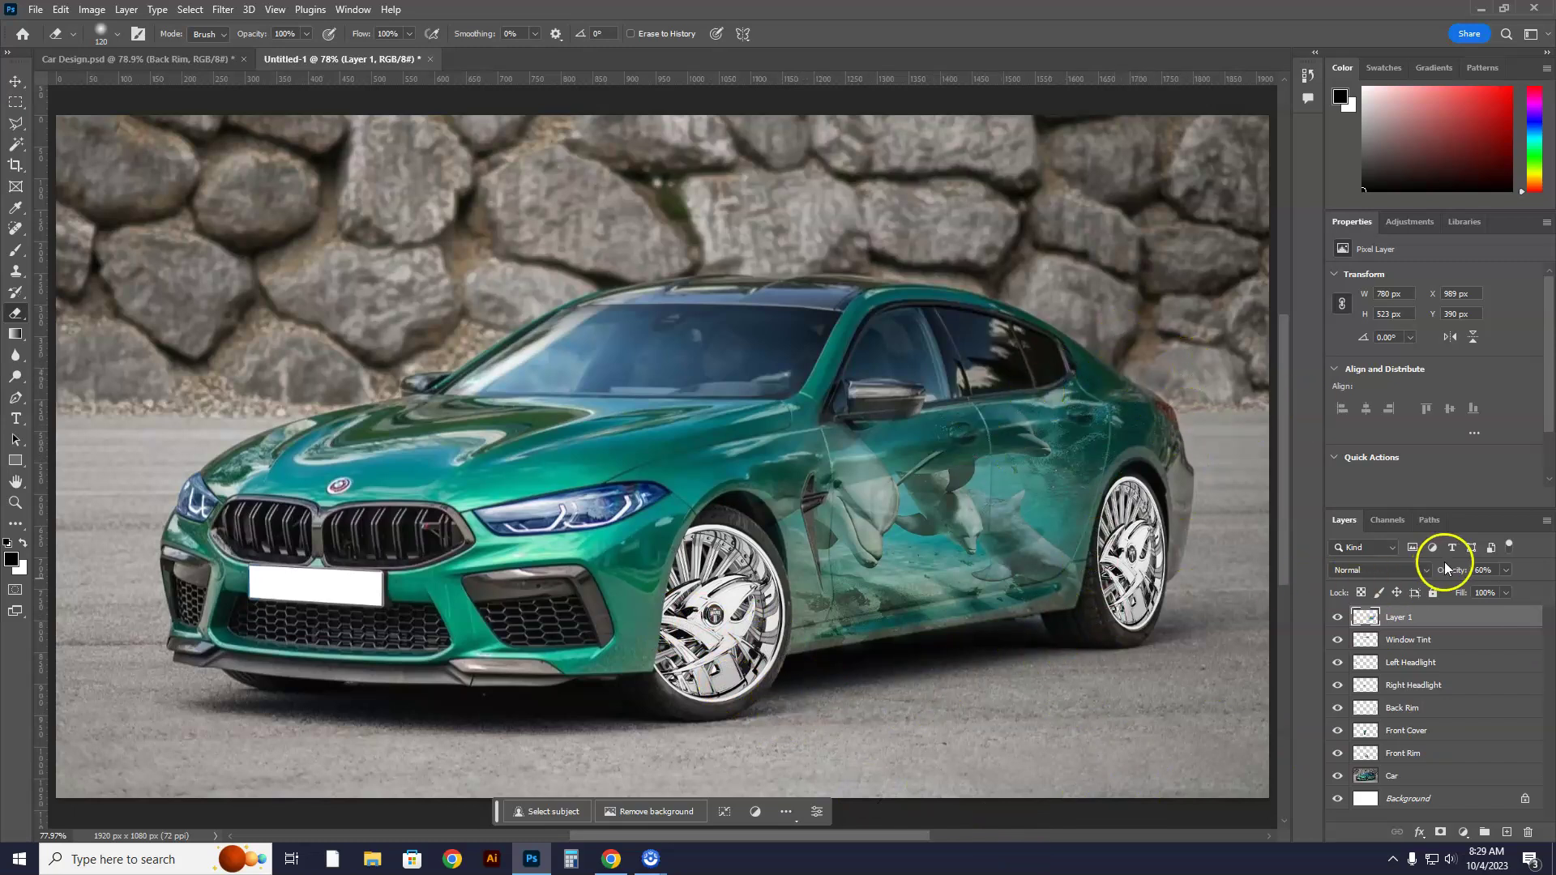
Raise the dolphin layer's opacity to about 77% and hide the layer
left_click(1505, 571)
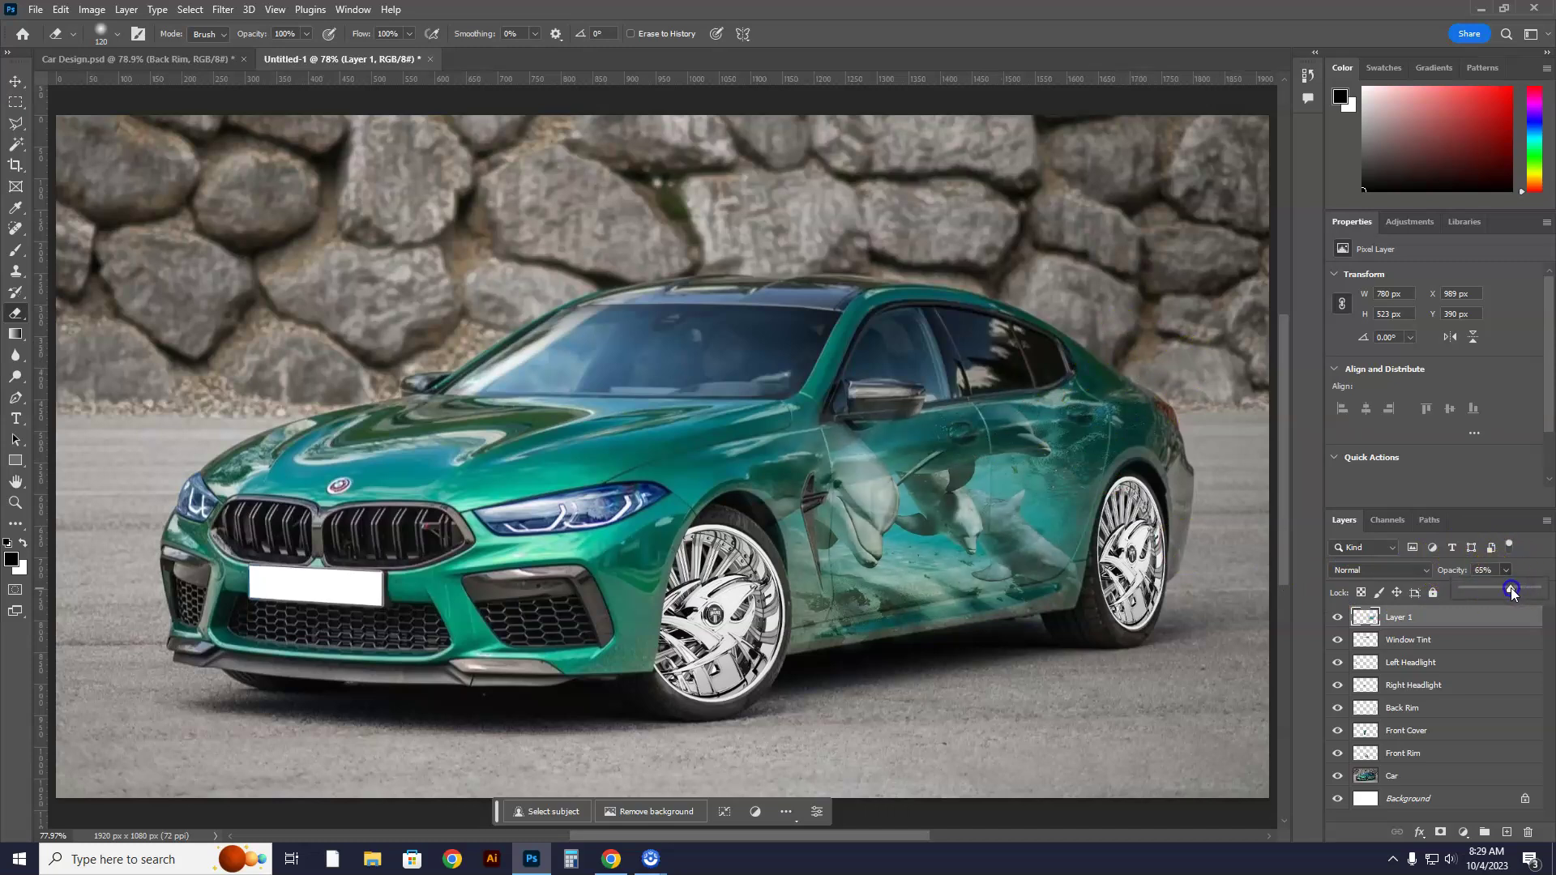
left_click_drag(1510, 586, 1527, 591)
left_click(1344, 619)
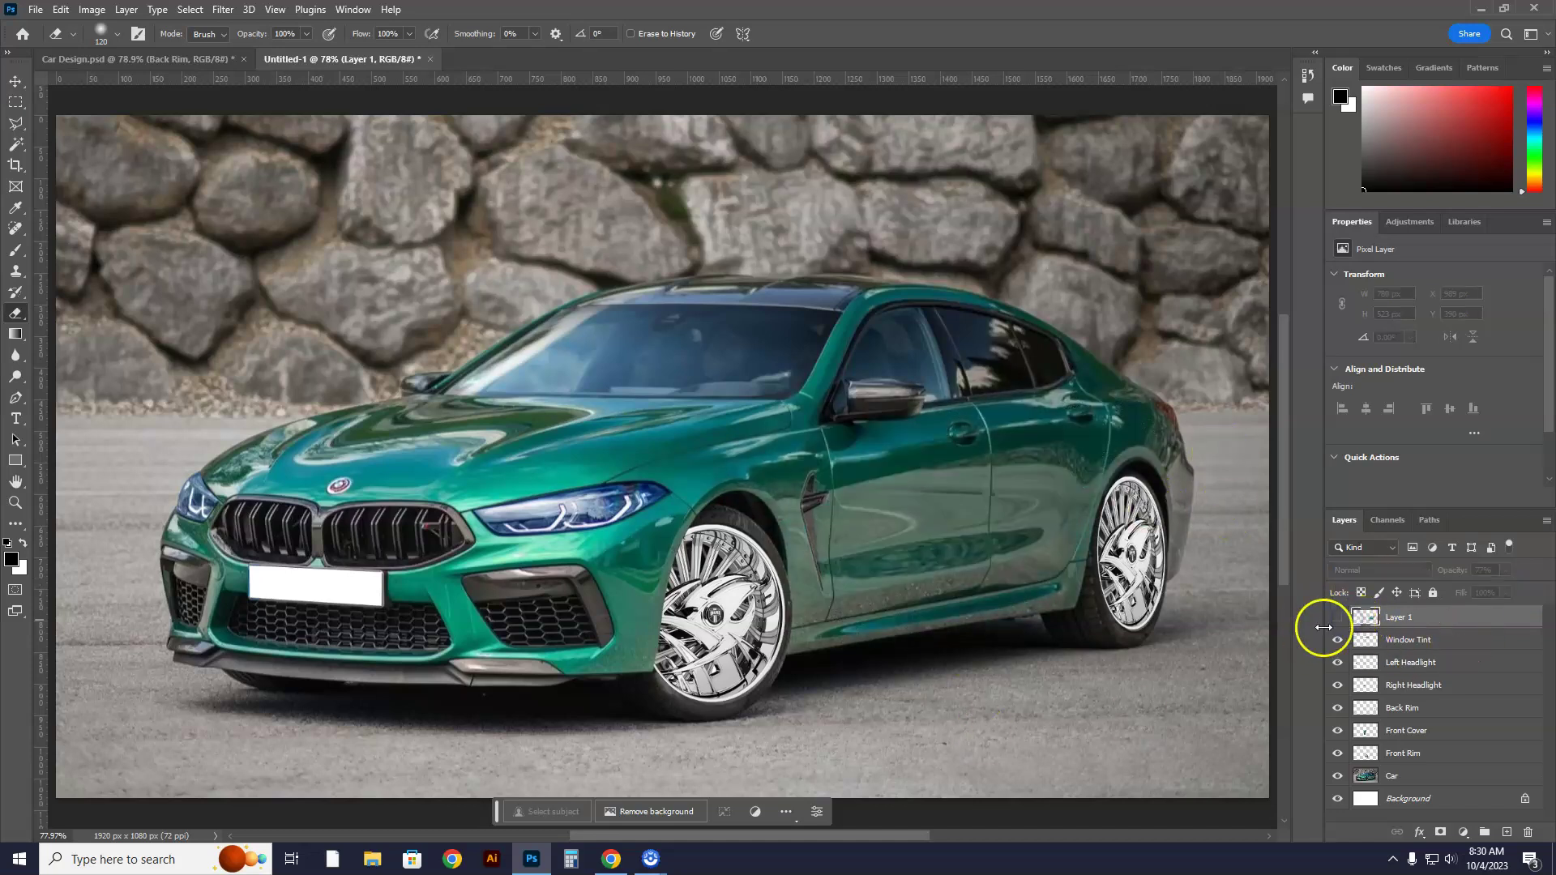
Switch to Chrome, copy the Bengal tiger picture from the "tigers green" image results, and return to Photoshop
left_click(611, 858)
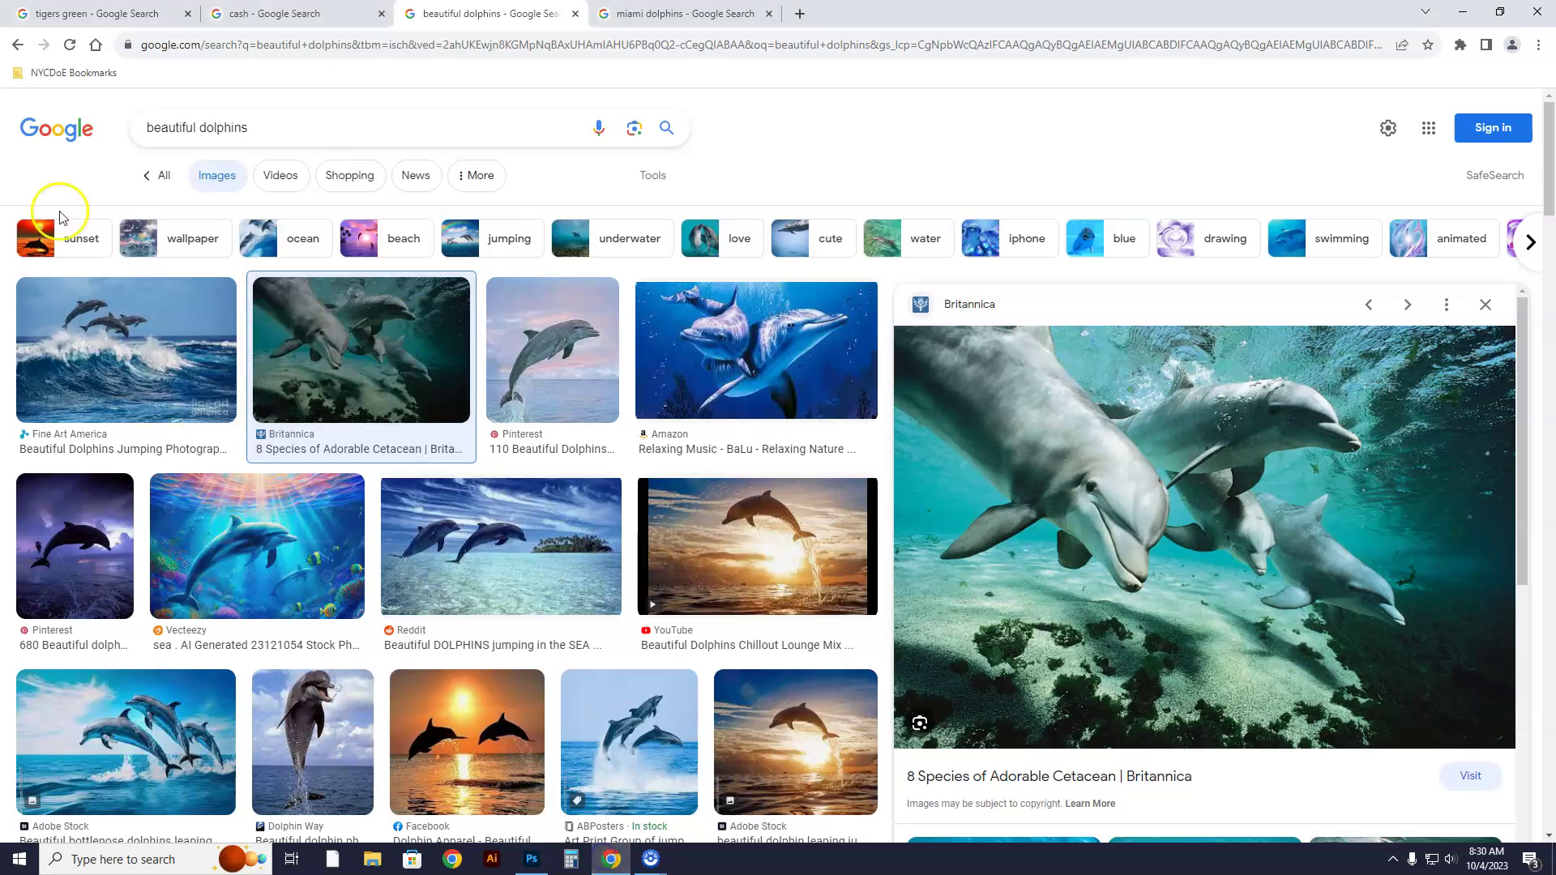
left_click(114, 13)
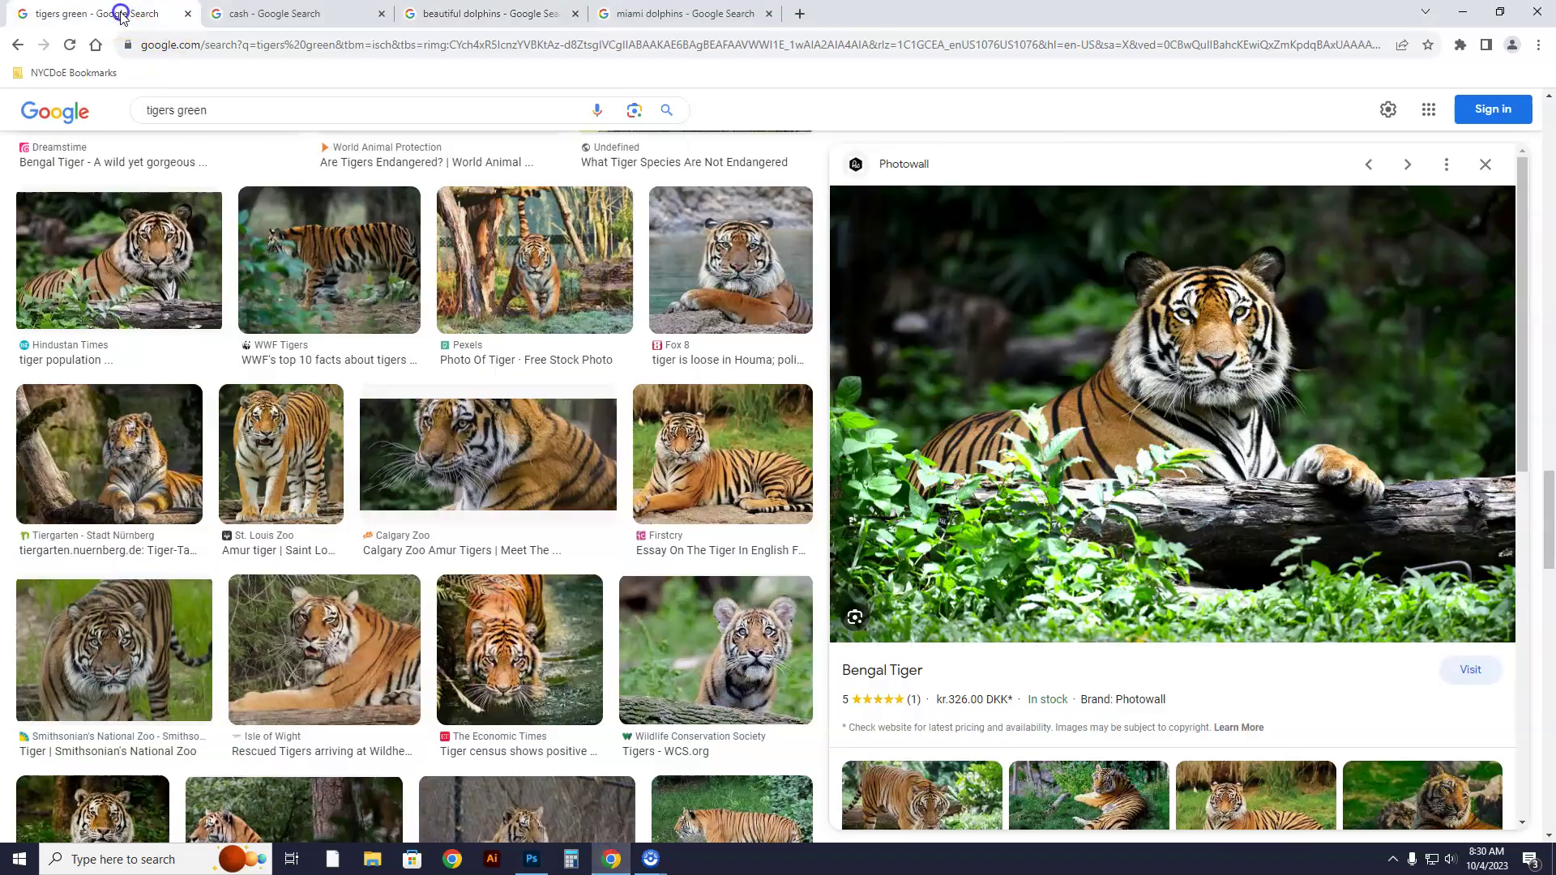
right_click(1314, 394)
left_click(1258, 531)
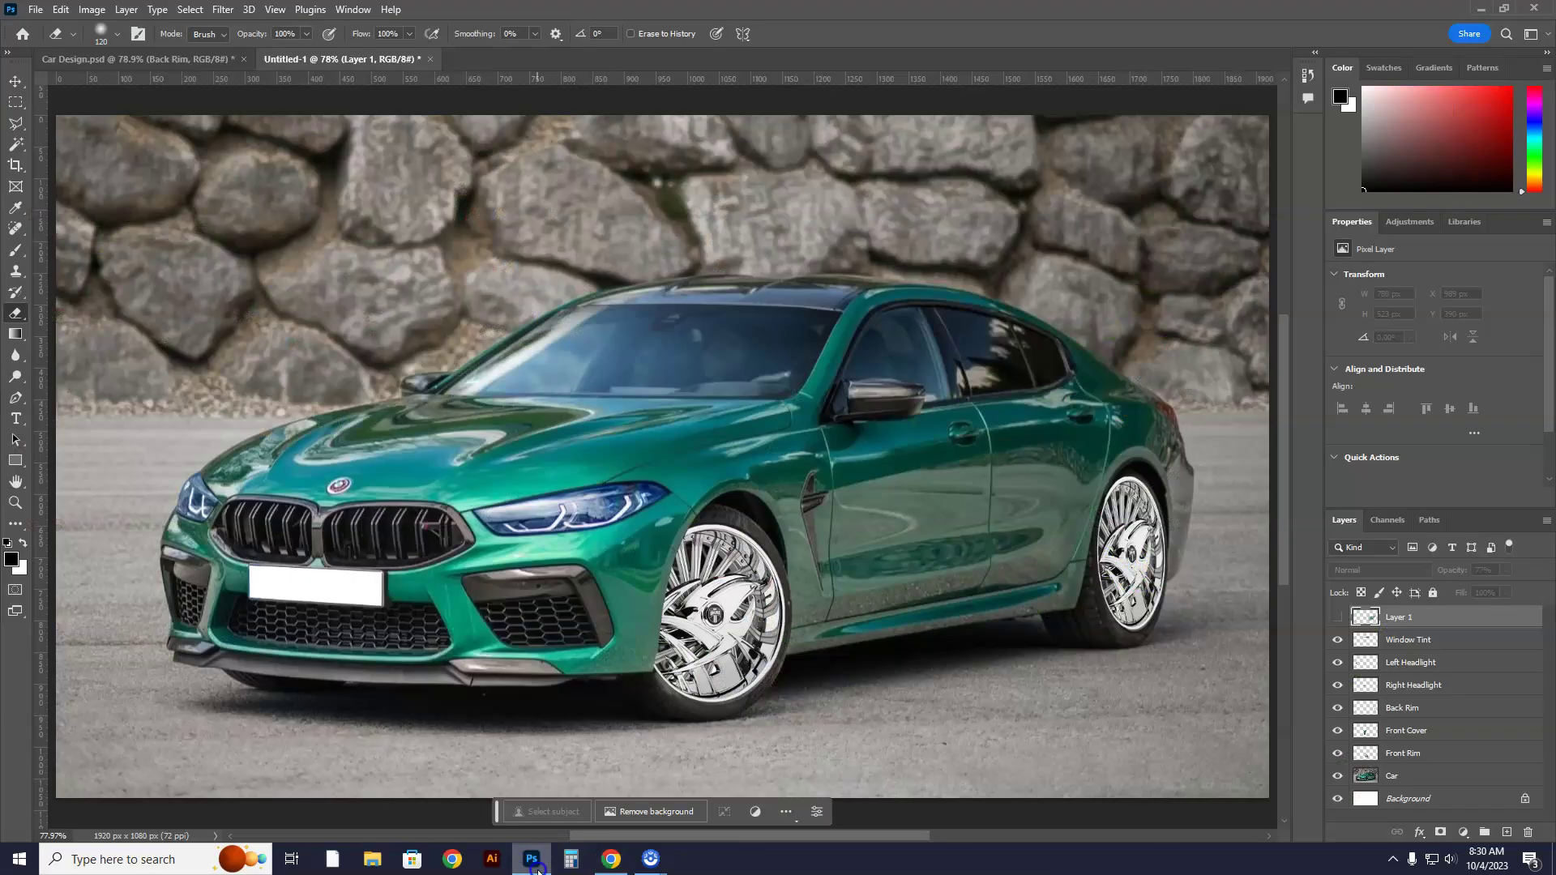
left_click(532, 859)
Compare the car with and without the dolphin artwork, leaving the dolphin layer hidden
left_click(1336, 616)
left_click(1334, 617)
left_click(1336, 617)
left_click(1336, 617)
Paste the copied tiger picture as a new layer on top of the car image
left_click(61, 9)
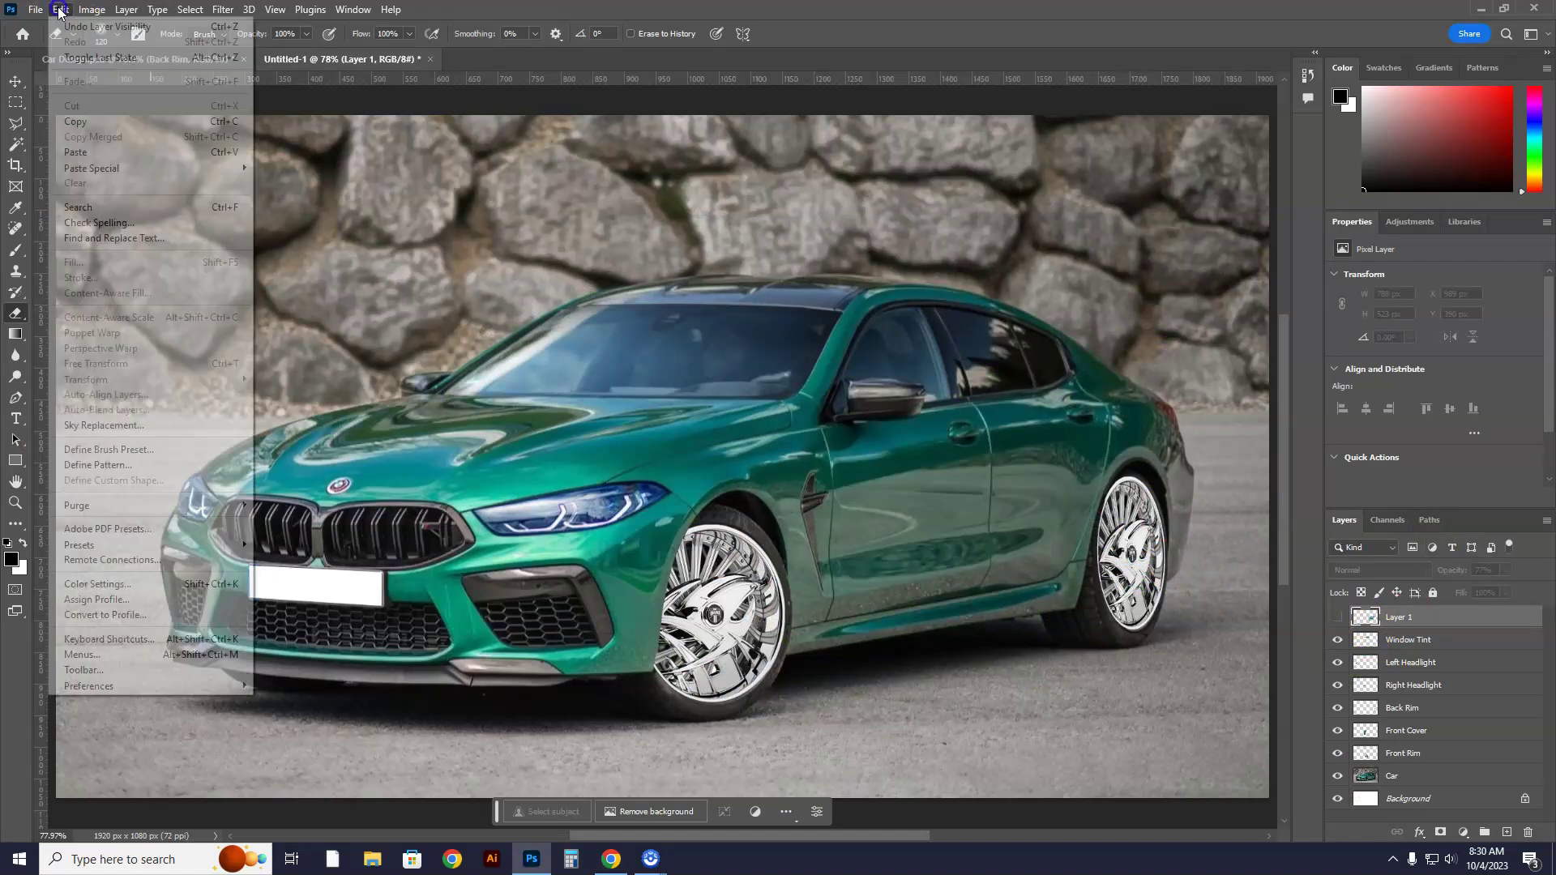
left_click(73, 162)
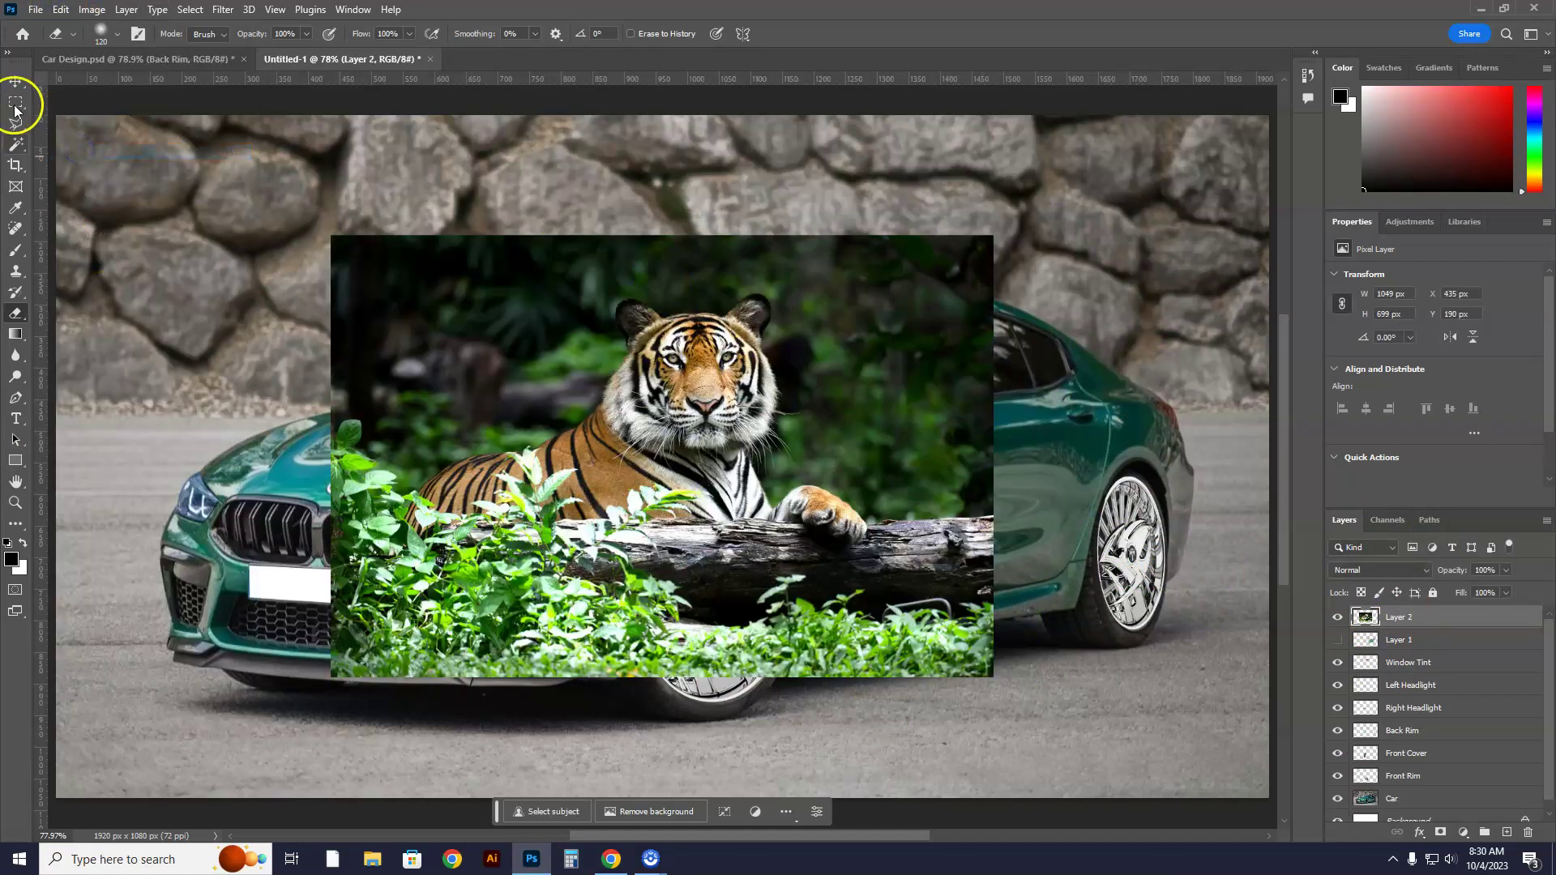
Rename the dolphin artwork's layer "Dolphin", hide it, and make the tiger layer active
left_click(1337, 640)
double_click(1400, 639)
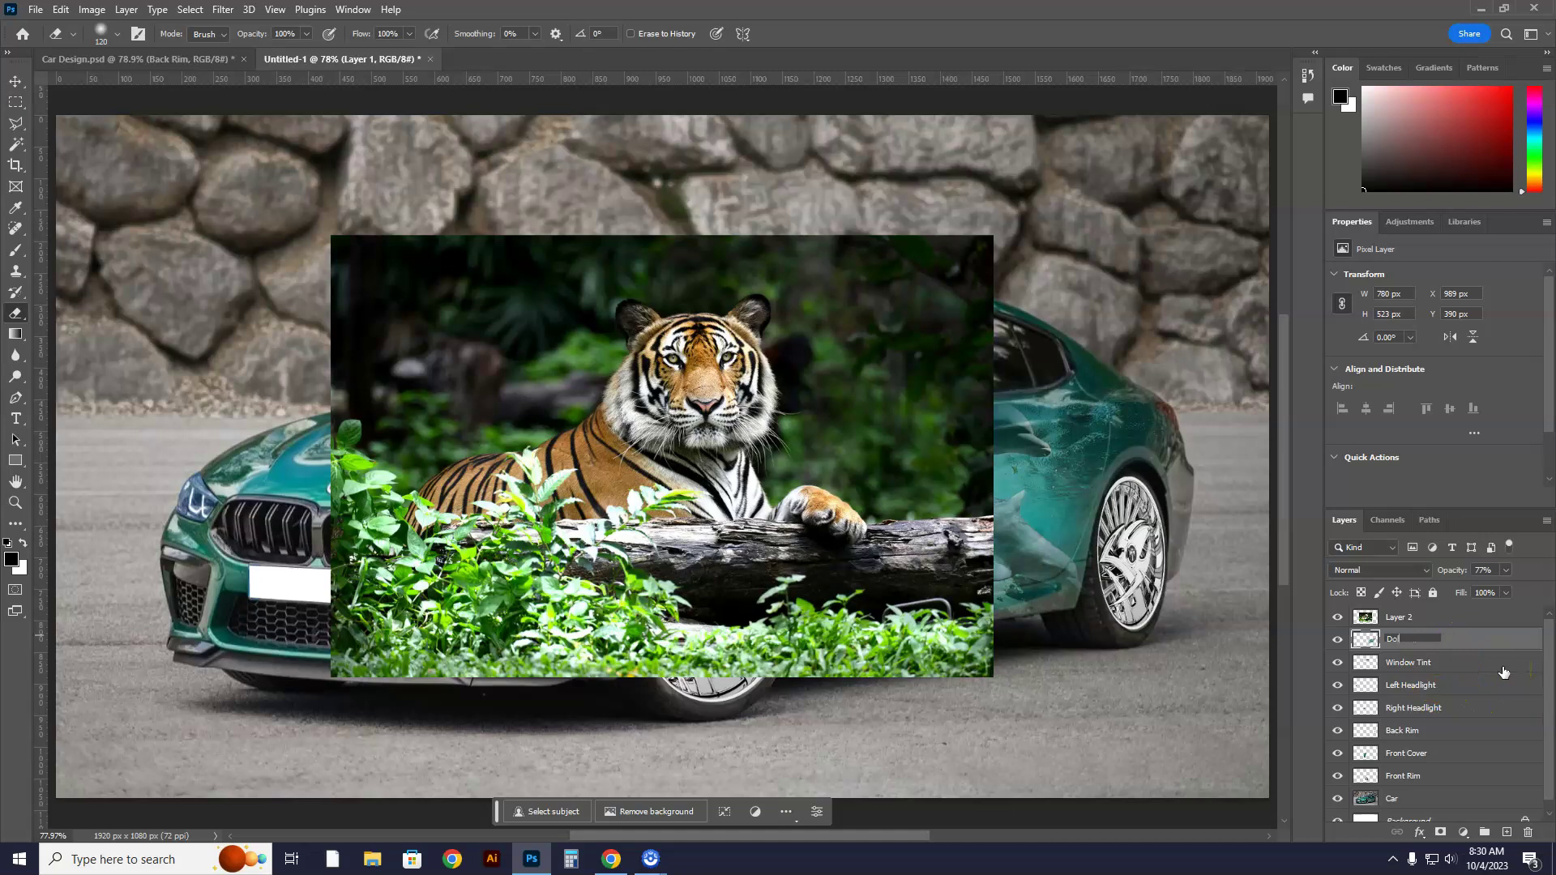
left_click(1478, 683)
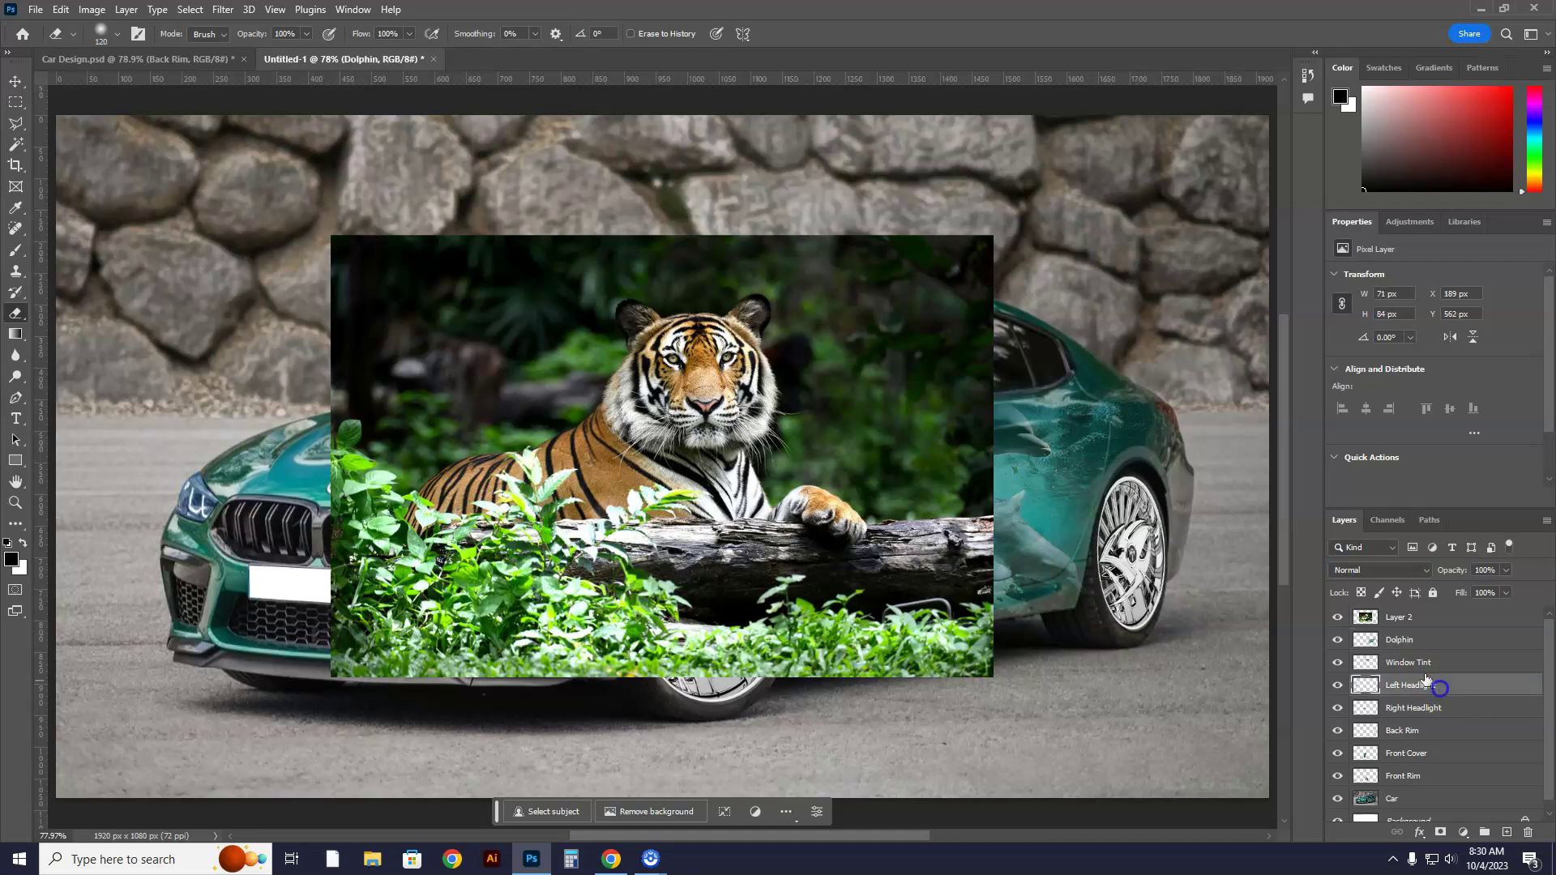
left_click(1435, 617)
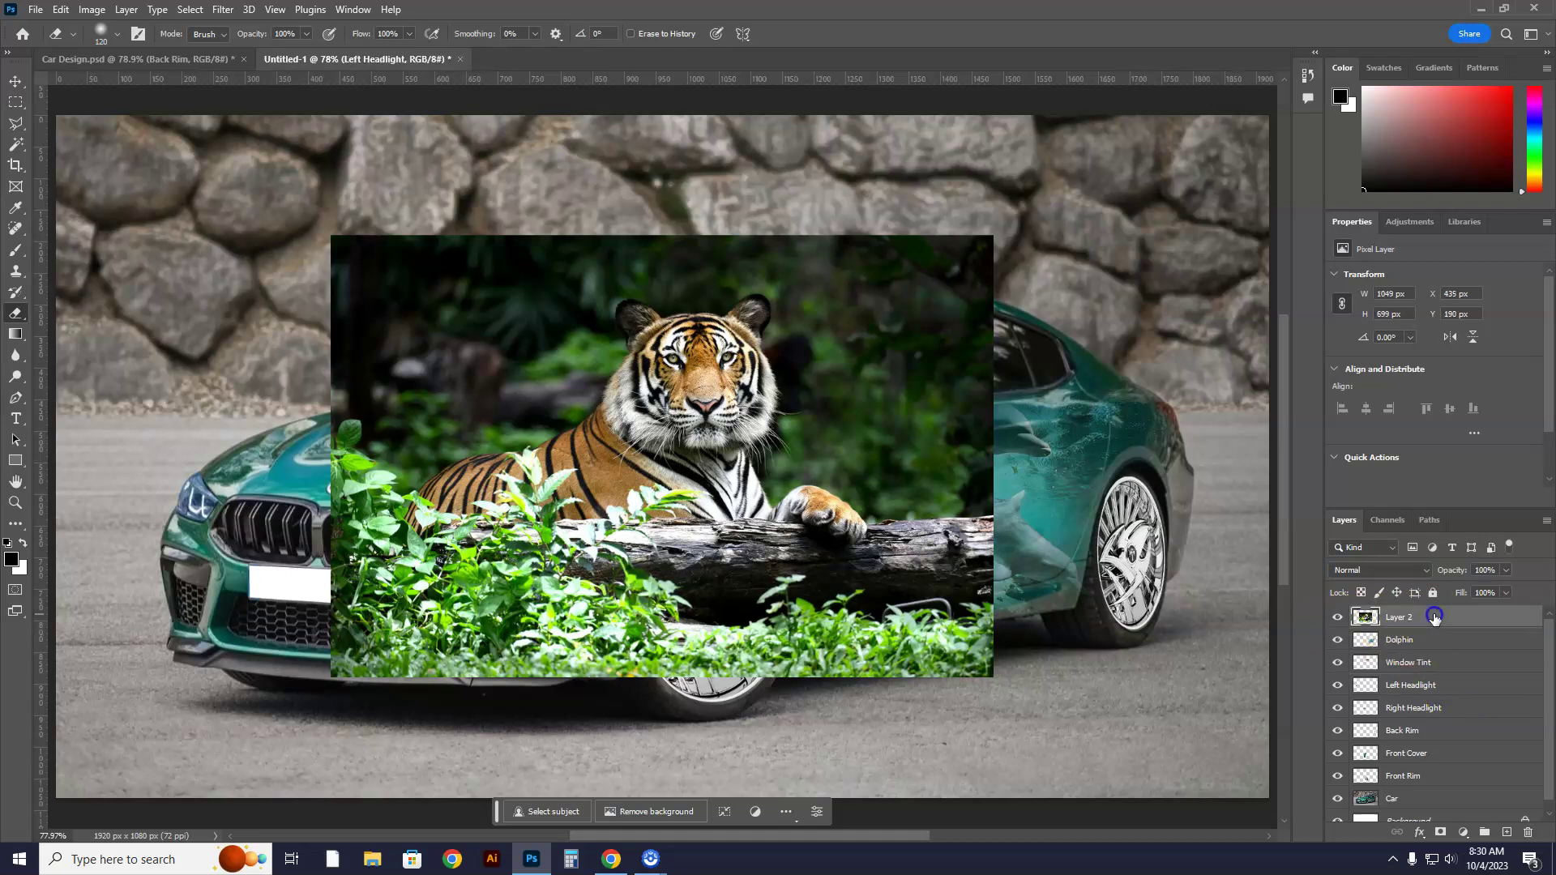
left_click(1337, 640)
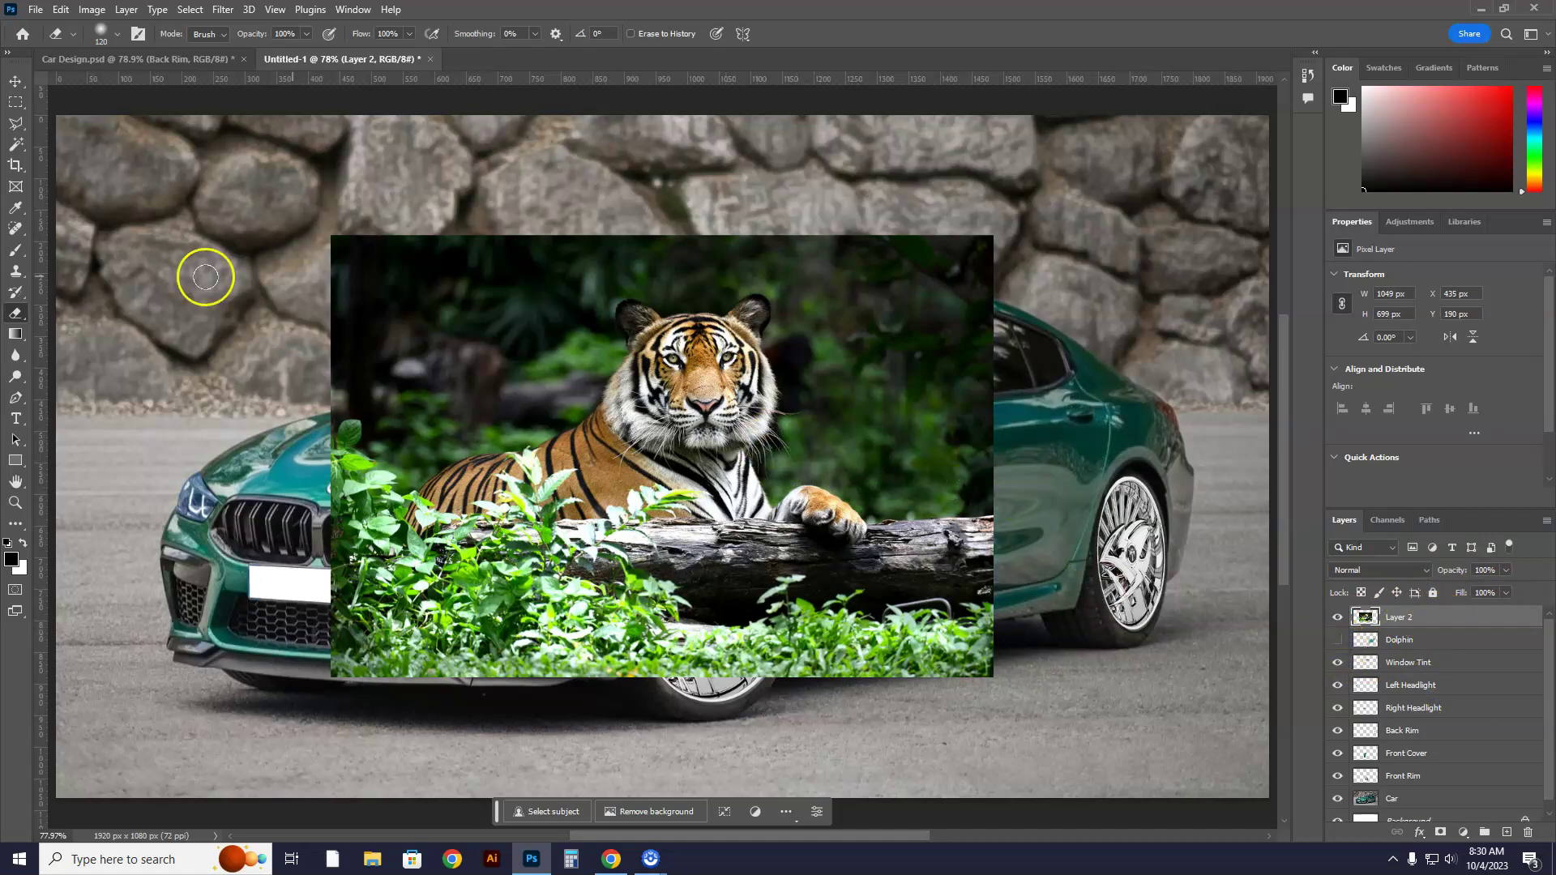
Move the tiger picture over the car's side and lower its layer opacity to 37%
left_click(15, 81)
mouse_move(564, 359)
left_mouse_down()
mouse_move(681, 335)
mouse_move(764, 359)
mouse_move(772, 395)
left_mouse_up()
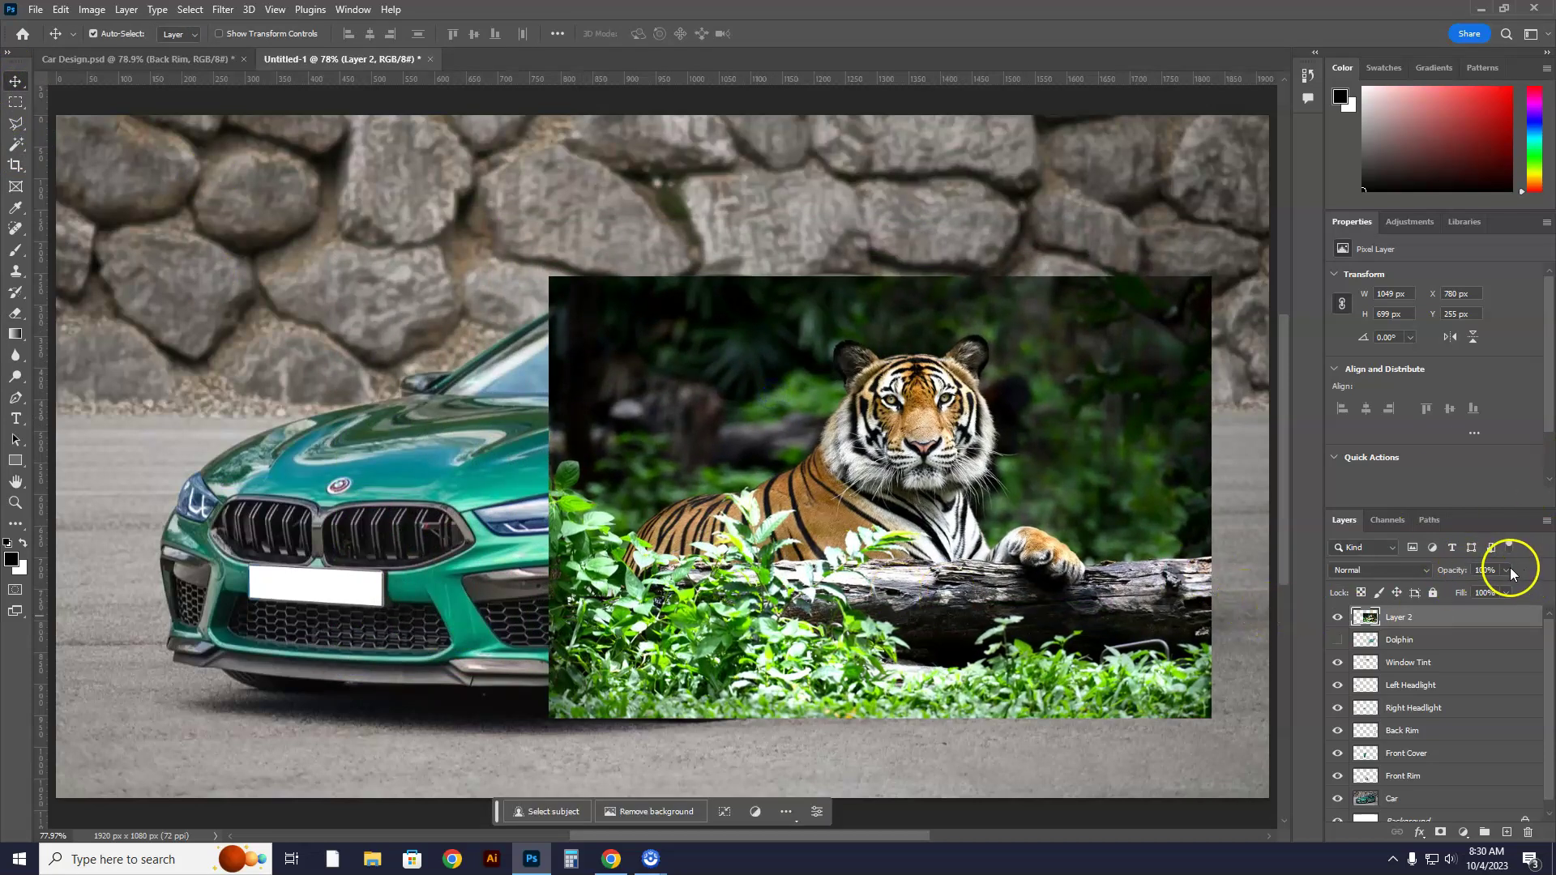
left_click_drag(1461, 591, 1460, 591)
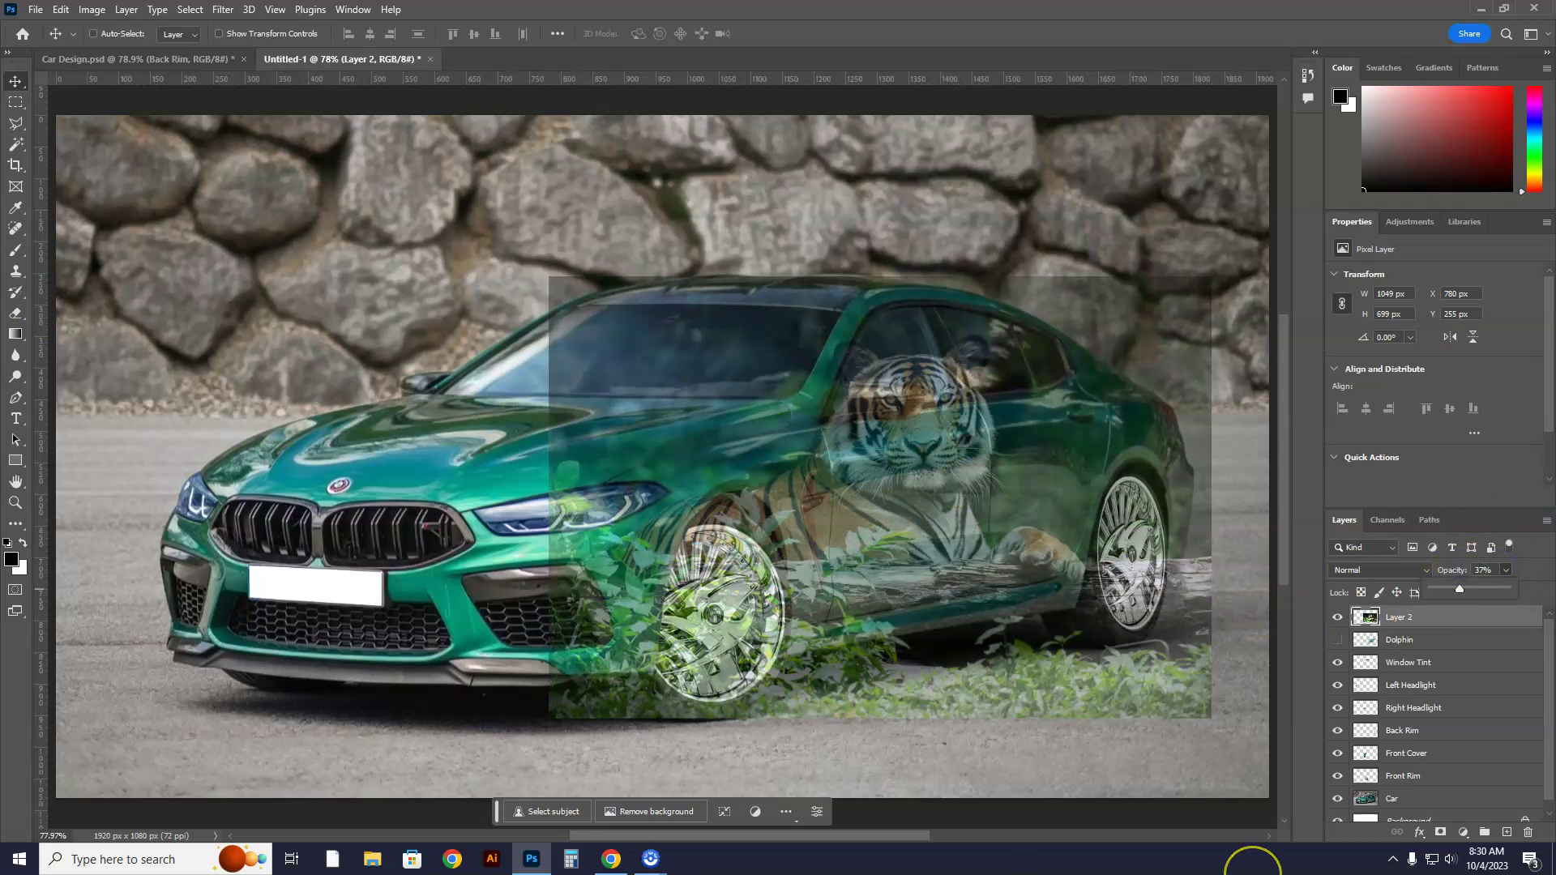
Scale the tiger picture proportionally to about 59% and place it over the car's doors between the front and rear wheels
key("ctrl+t")
left_click_drag(550, 276, 709, 381)
left_click_drag(1130, 527, 1092, 474)
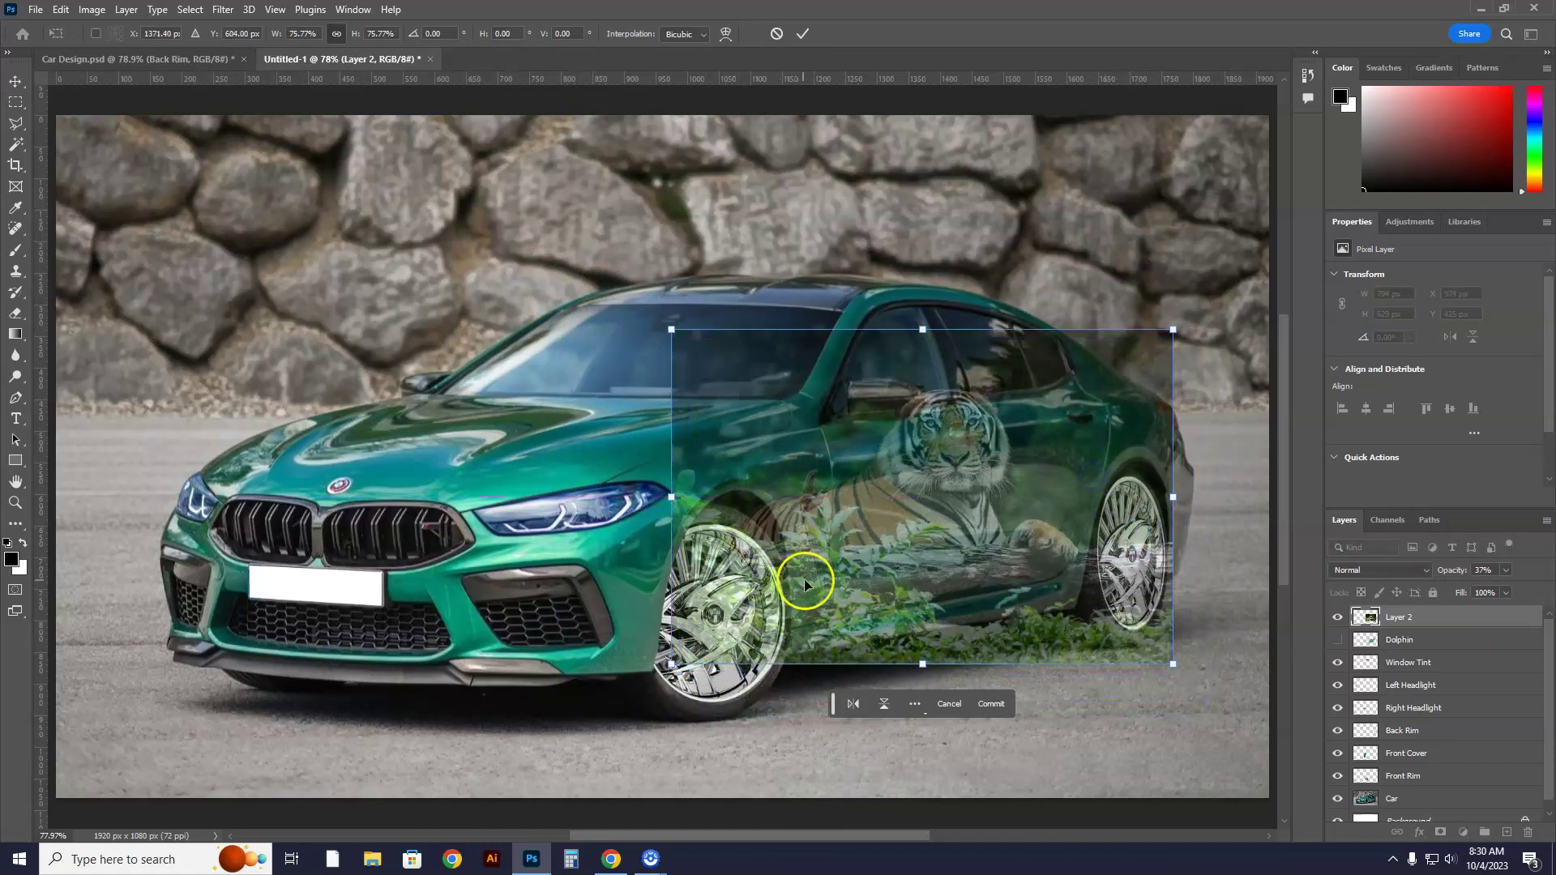
left_click_drag(671, 329, 736, 457)
key("ctrl+z")
left_click_drag(648, 306, 781, 403)
left_click_drag(979, 495, 511, 469)
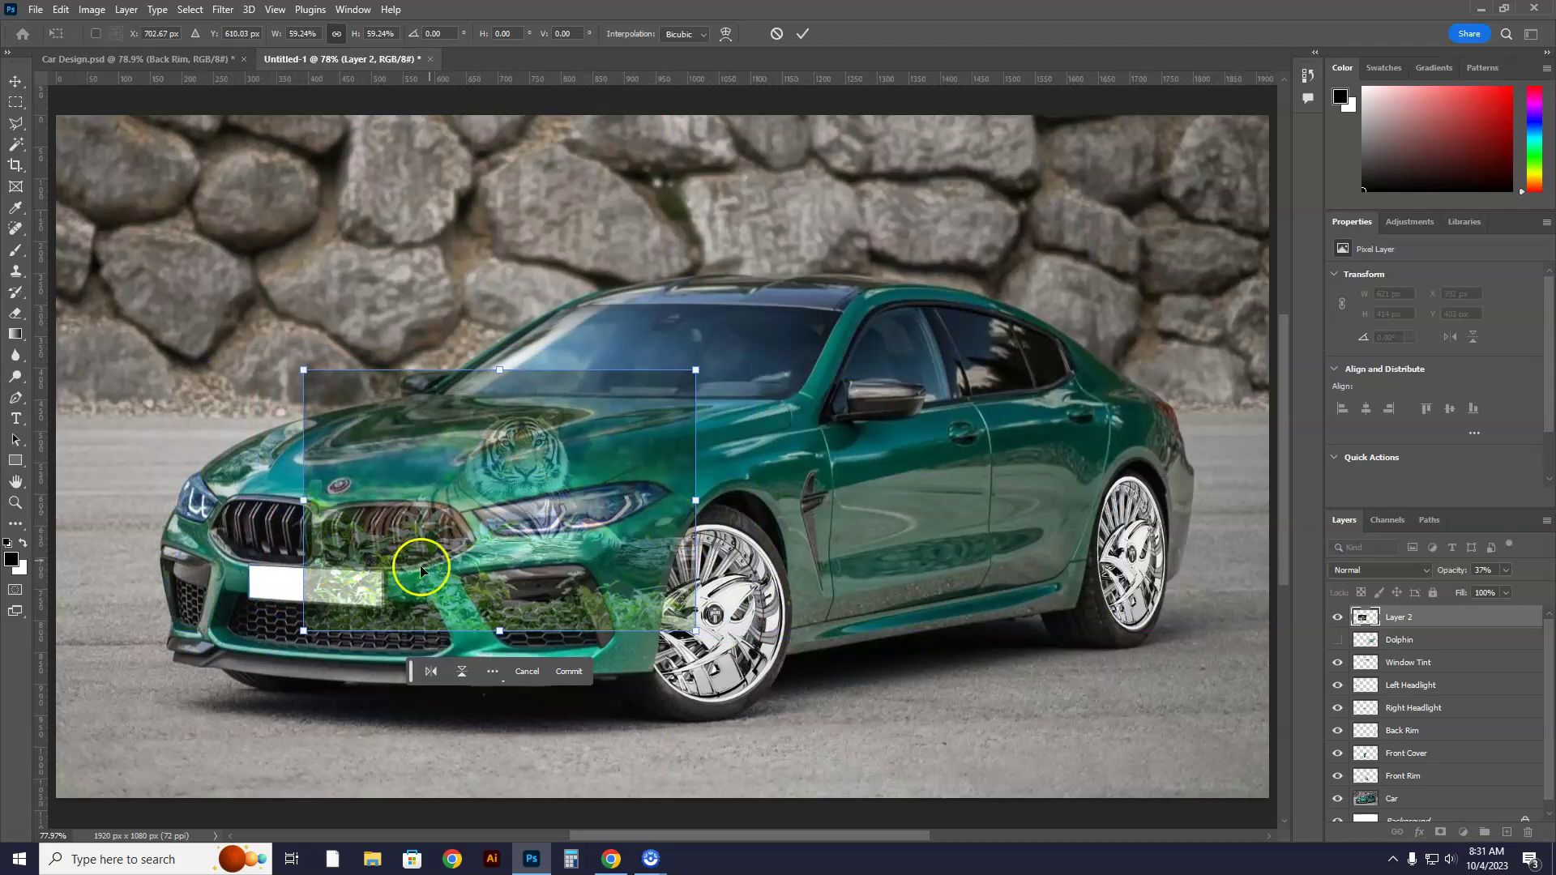
left_click_drag(445, 463, 865, 460)
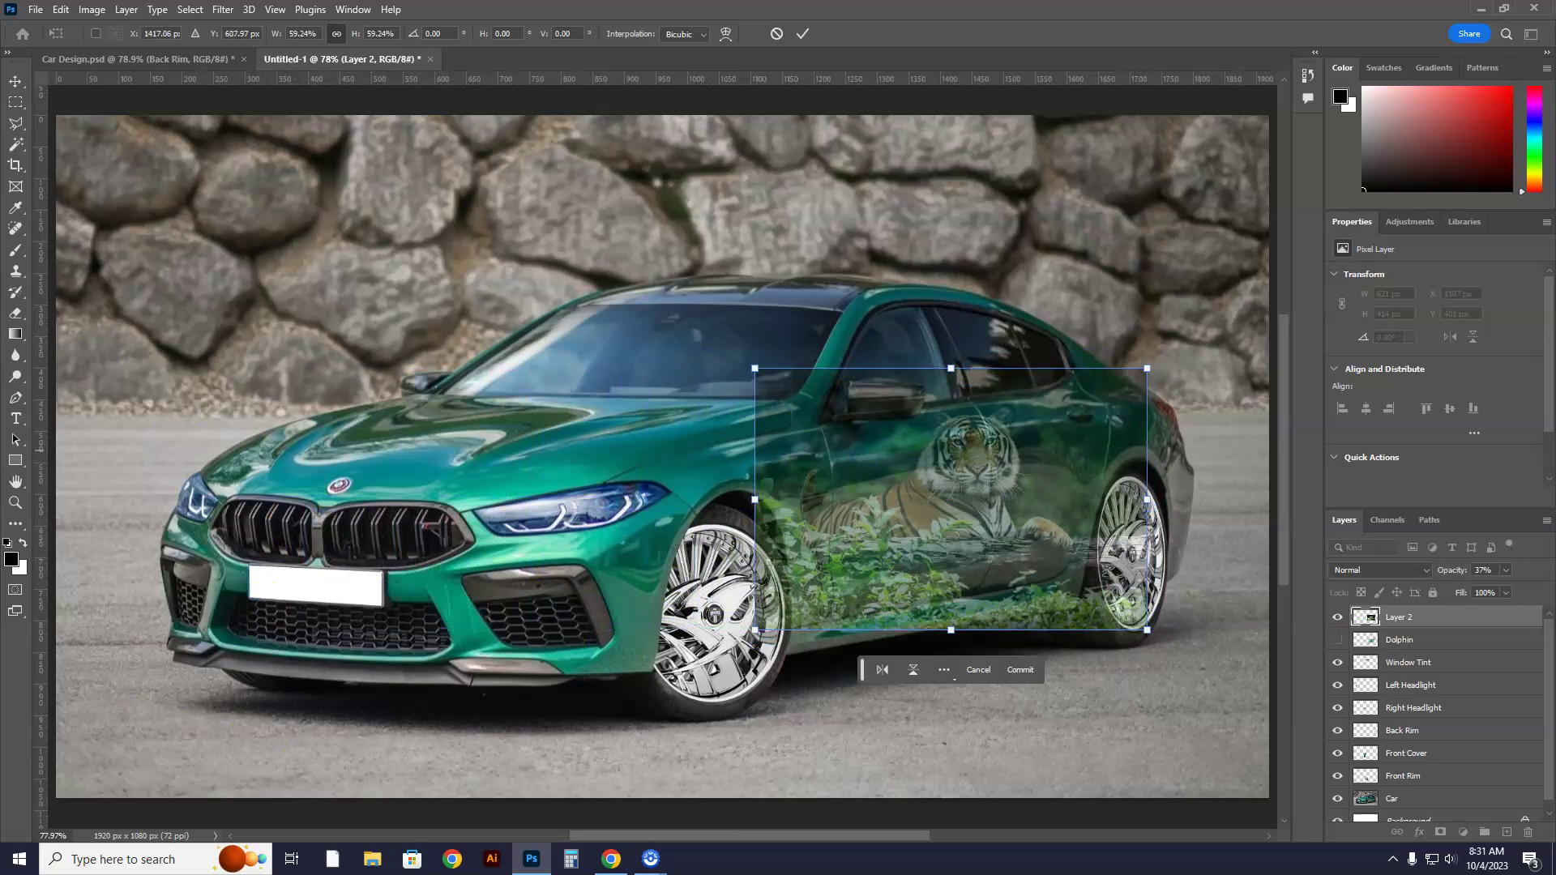
Erase the tiger picture where it covers the front and rear wheels with the 120 px soft eraser
left_click(17, 313)
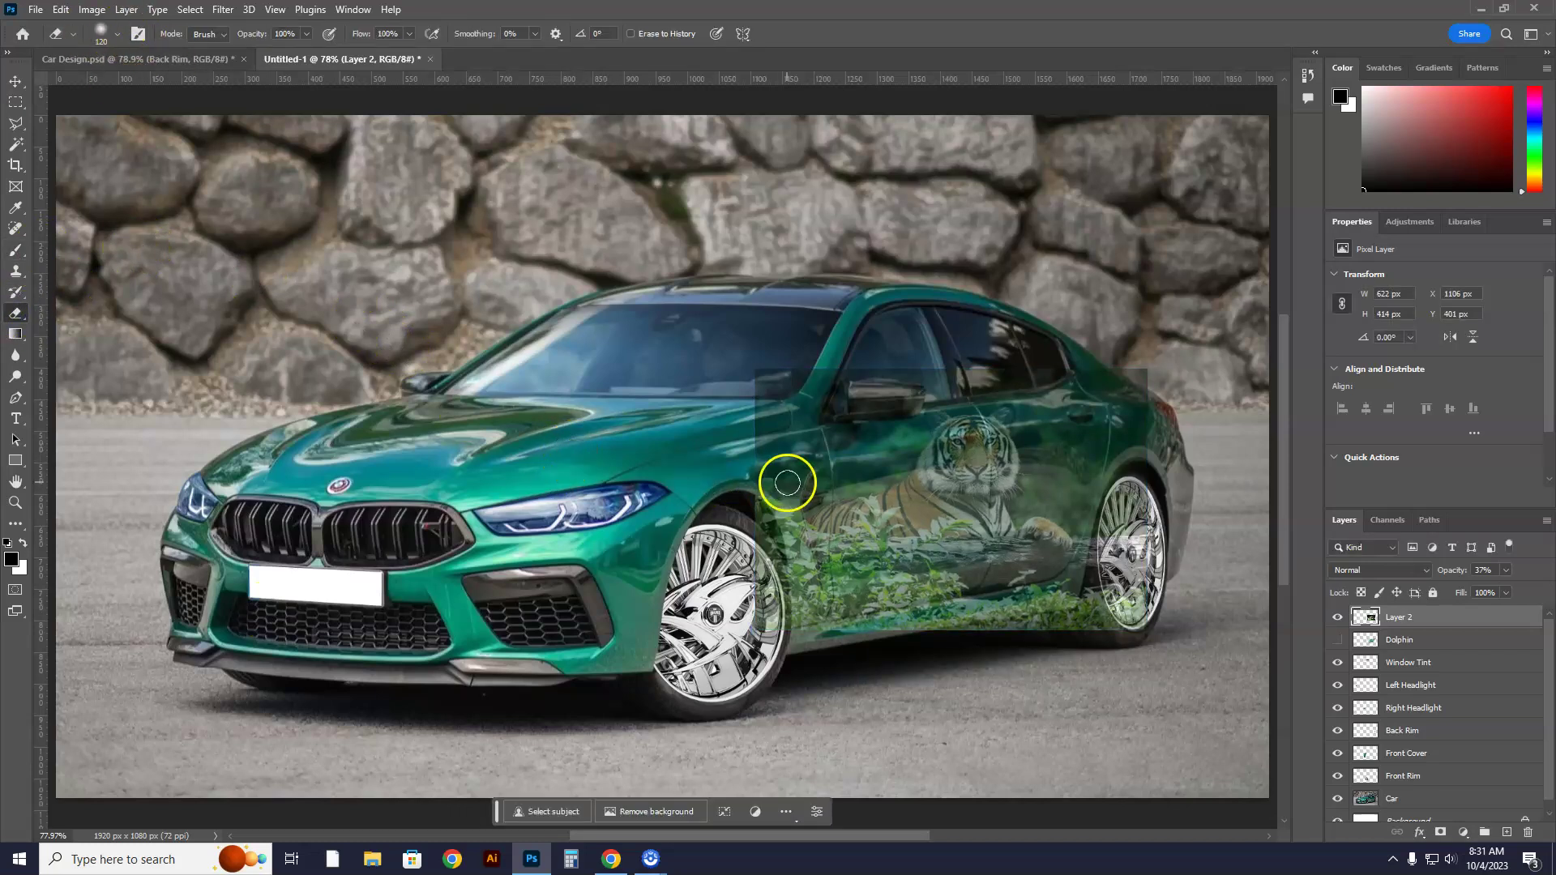
left_click_drag(755, 559, 765, 641)
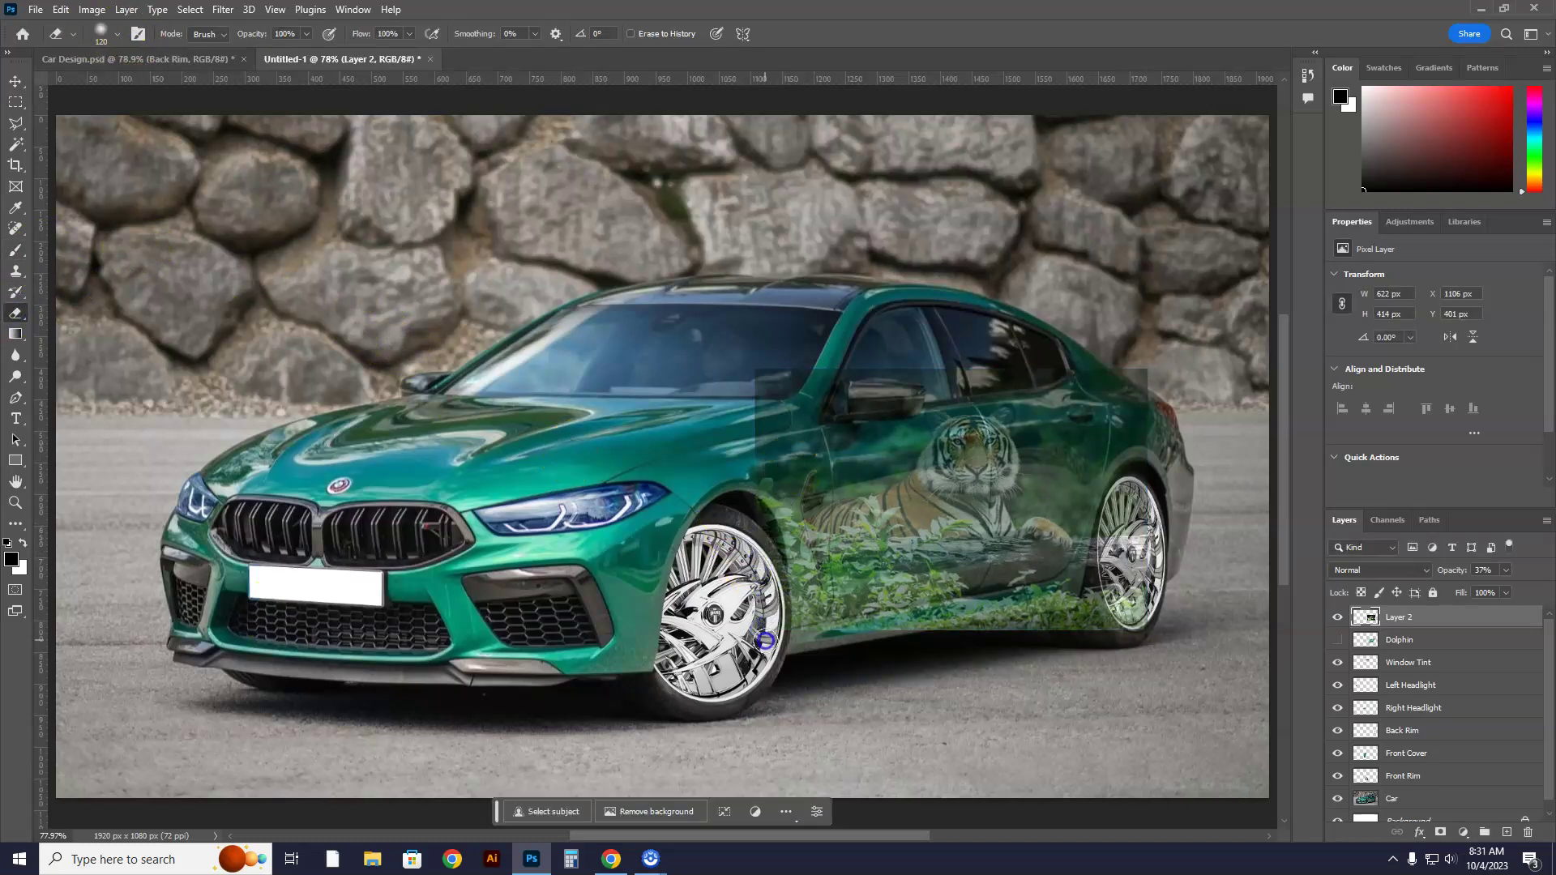
mouse_move(1146, 624)
left_mouse_down()
mouse_move(1104, 647)
mouse_move(1096, 613)
mouse_move(1132, 495)
mouse_move(1143, 625)
left_mouse_up()
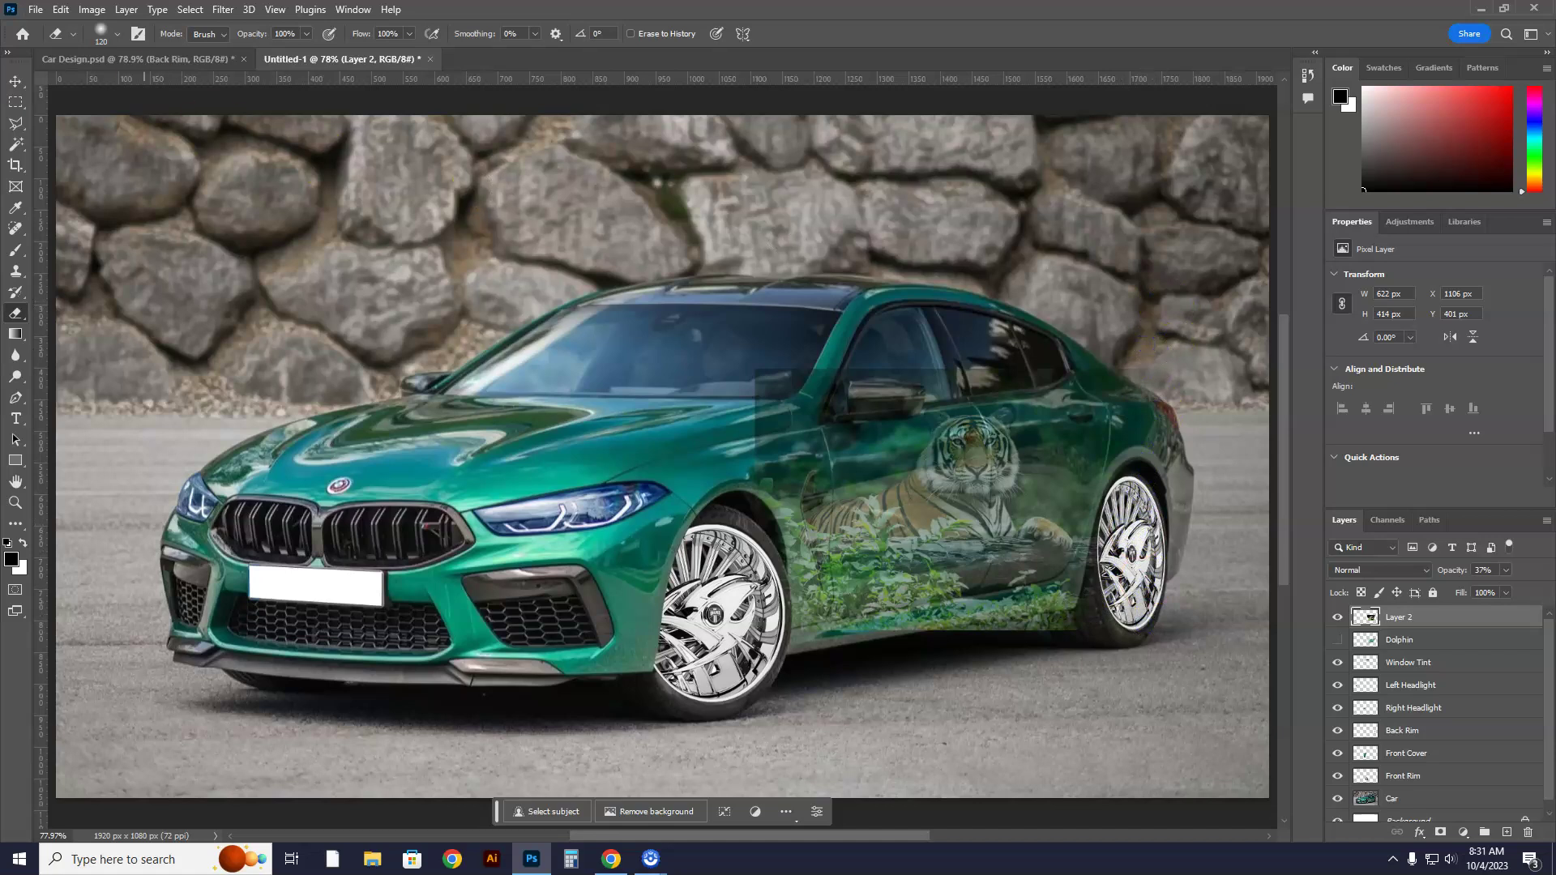
Enlarge the soft eraser to 480 px and fade the tiger picture's upper corner near the windshield
left_click(112, 31)
left_click_drag(167, 89, 168, 87)
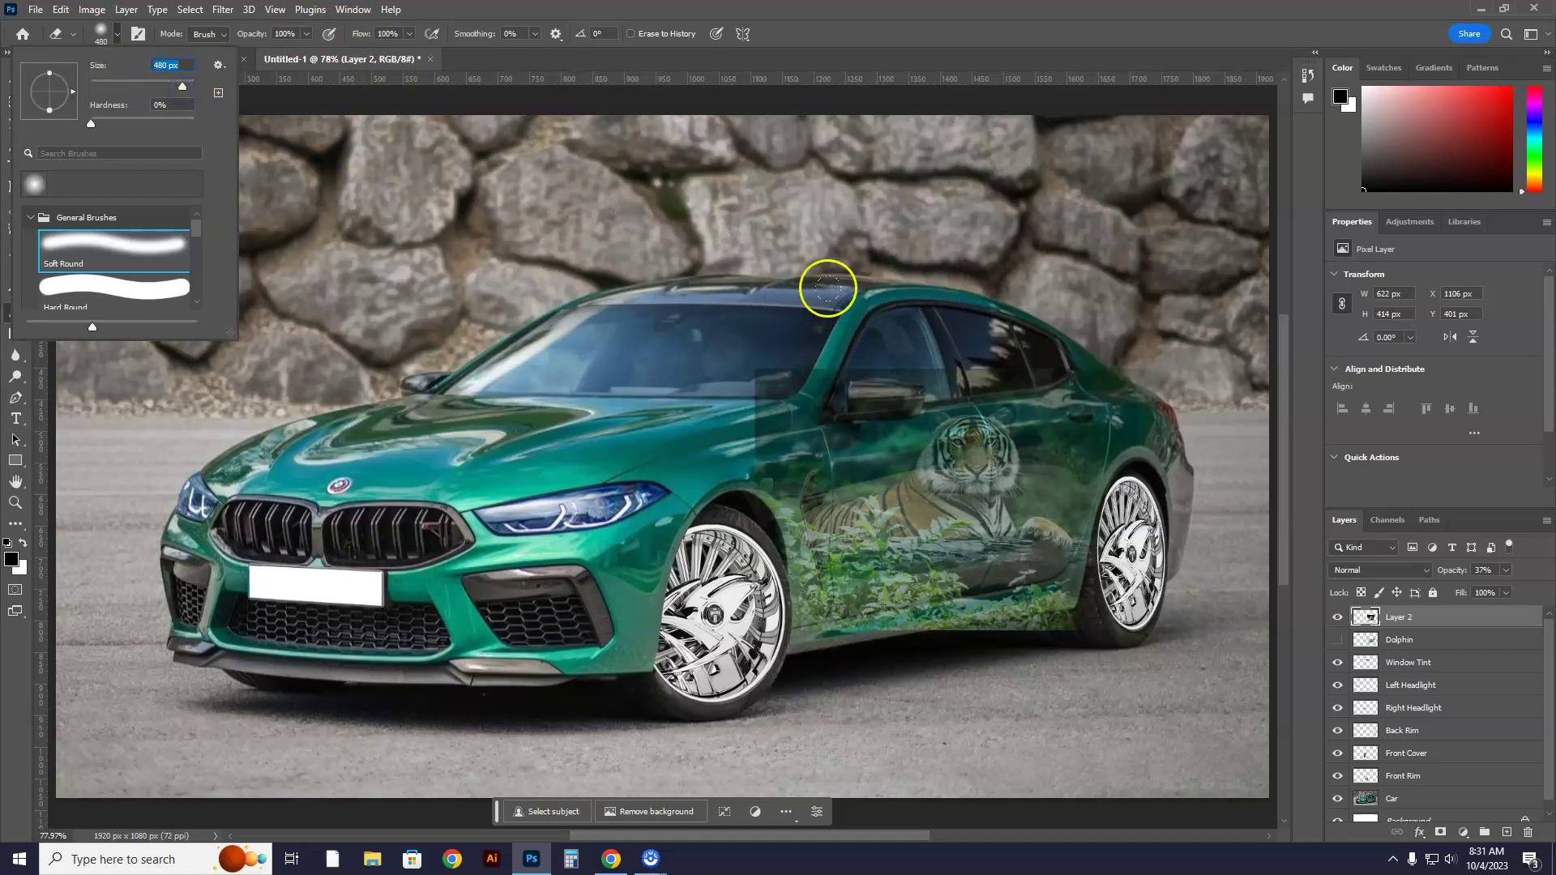
left_click(768, 287)
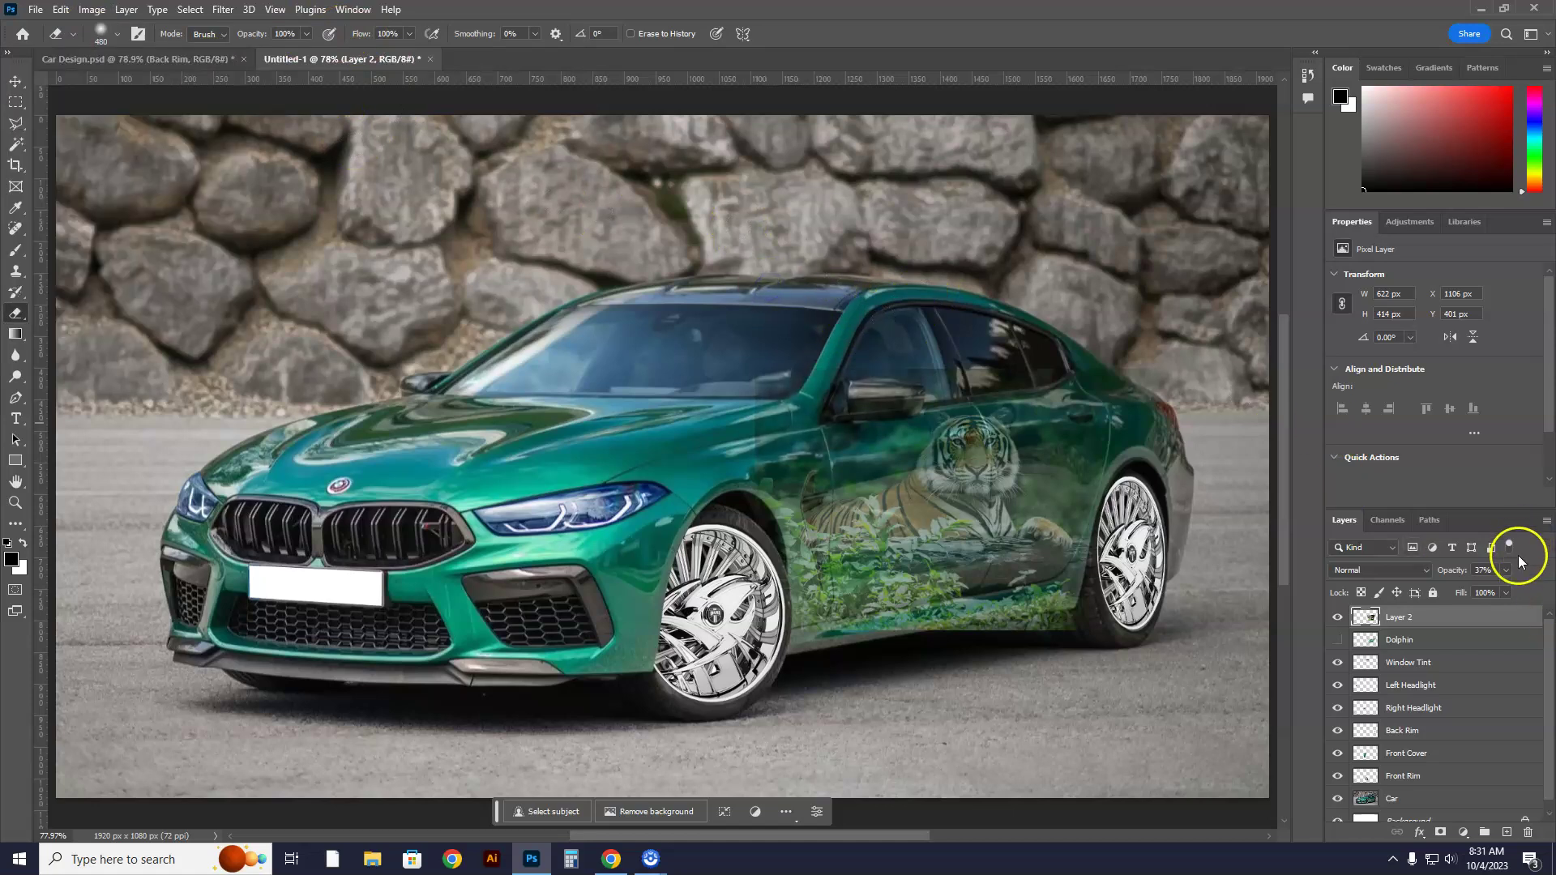
Raise the tiger layer's opacity to 58% and softly erase its edges beneath the car and above the rear windows
left_click_drag(1512, 589, 1512, 589)
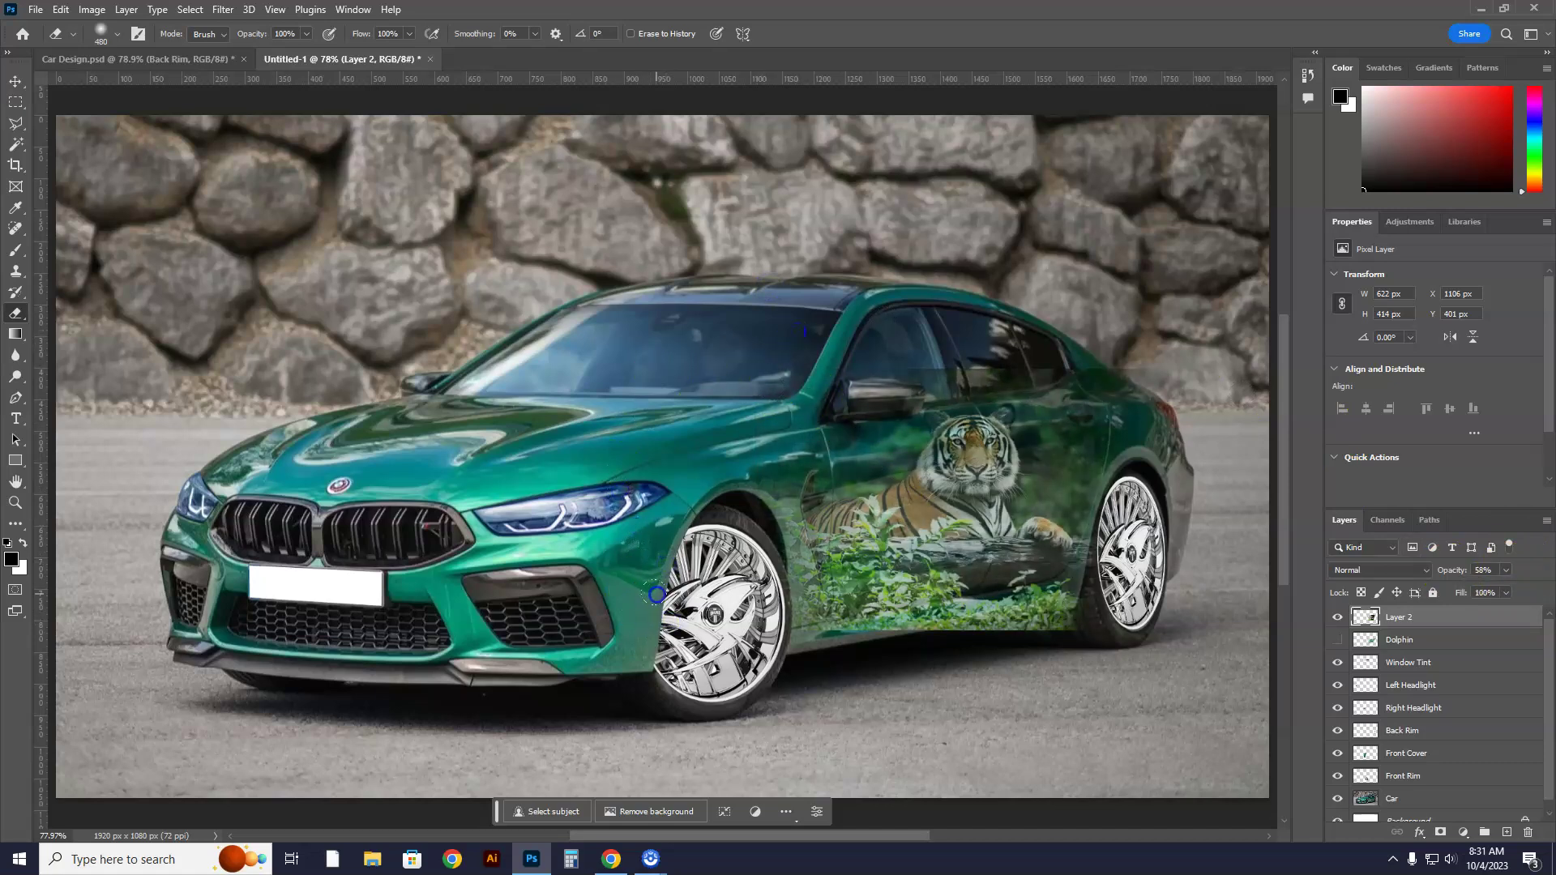
mouse_move(809, 772)
left_mouse_down()
mouse_move(1122, 684)
mouse_move(826, 788)
left_mouse_up()
left_click(1139, 773)
left_click(1094, 281)
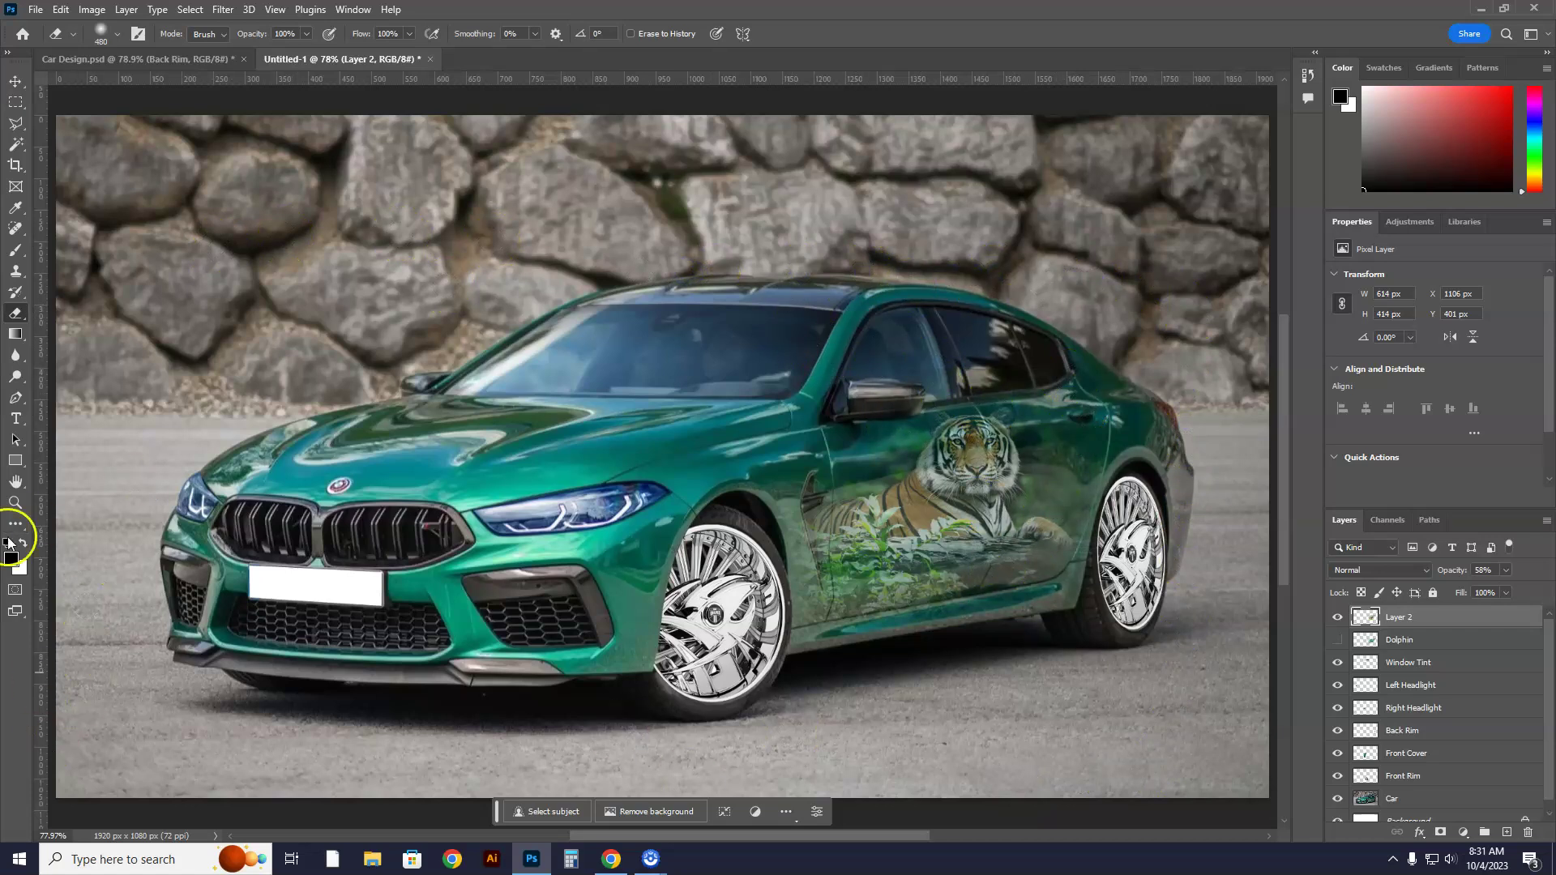
Trace the lower door seam with the Polygonal Lasso from the front wheel to the curve before the rear wheel
left_click(14, 503)
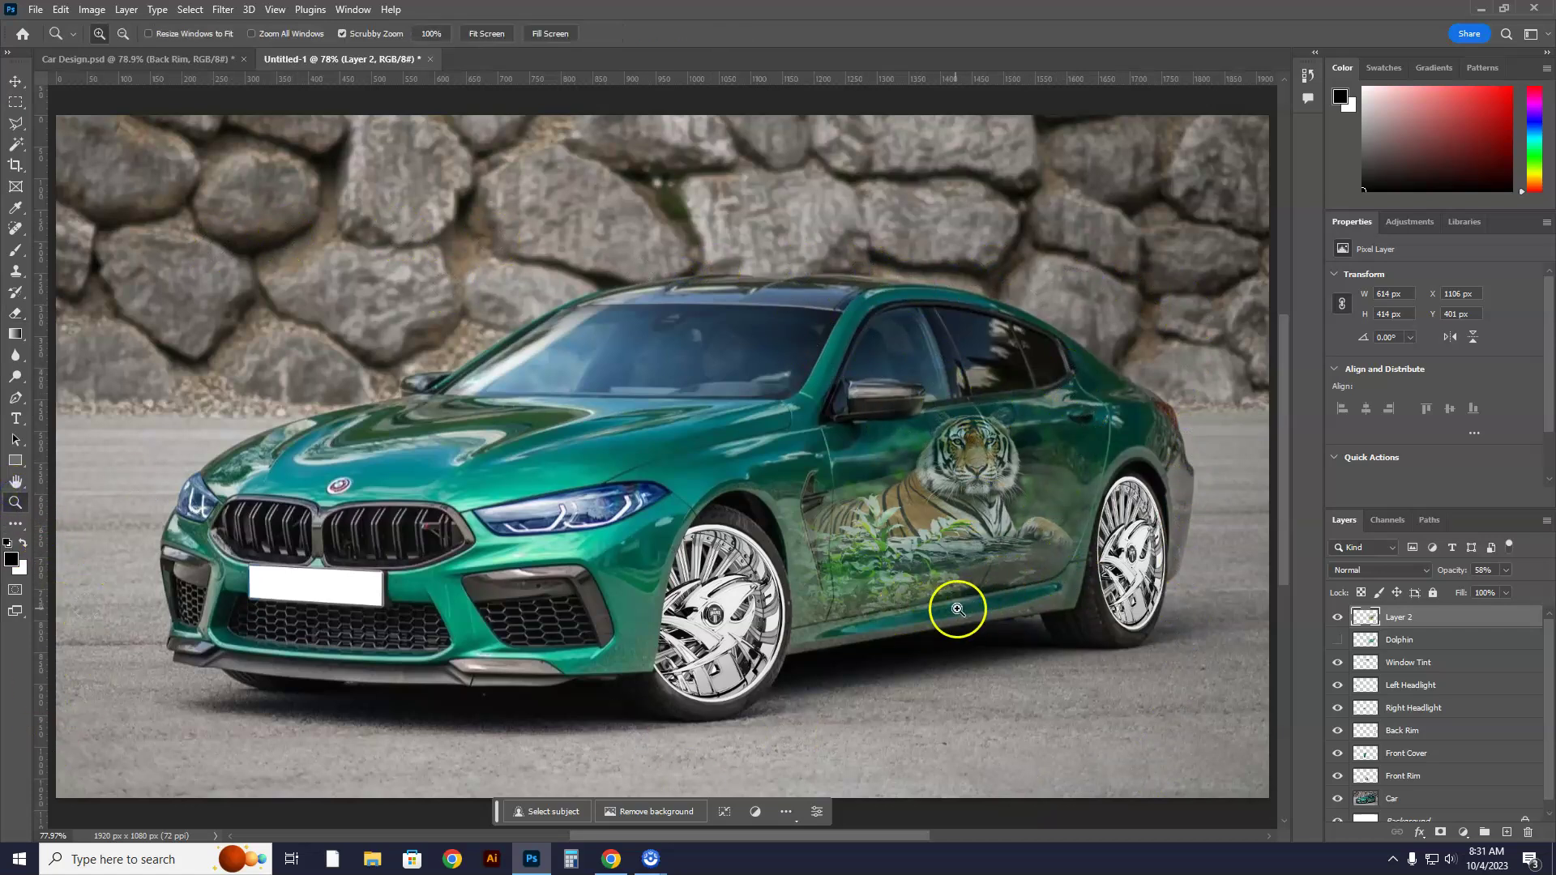
left_click_drag(922, 620, 1017, 620)
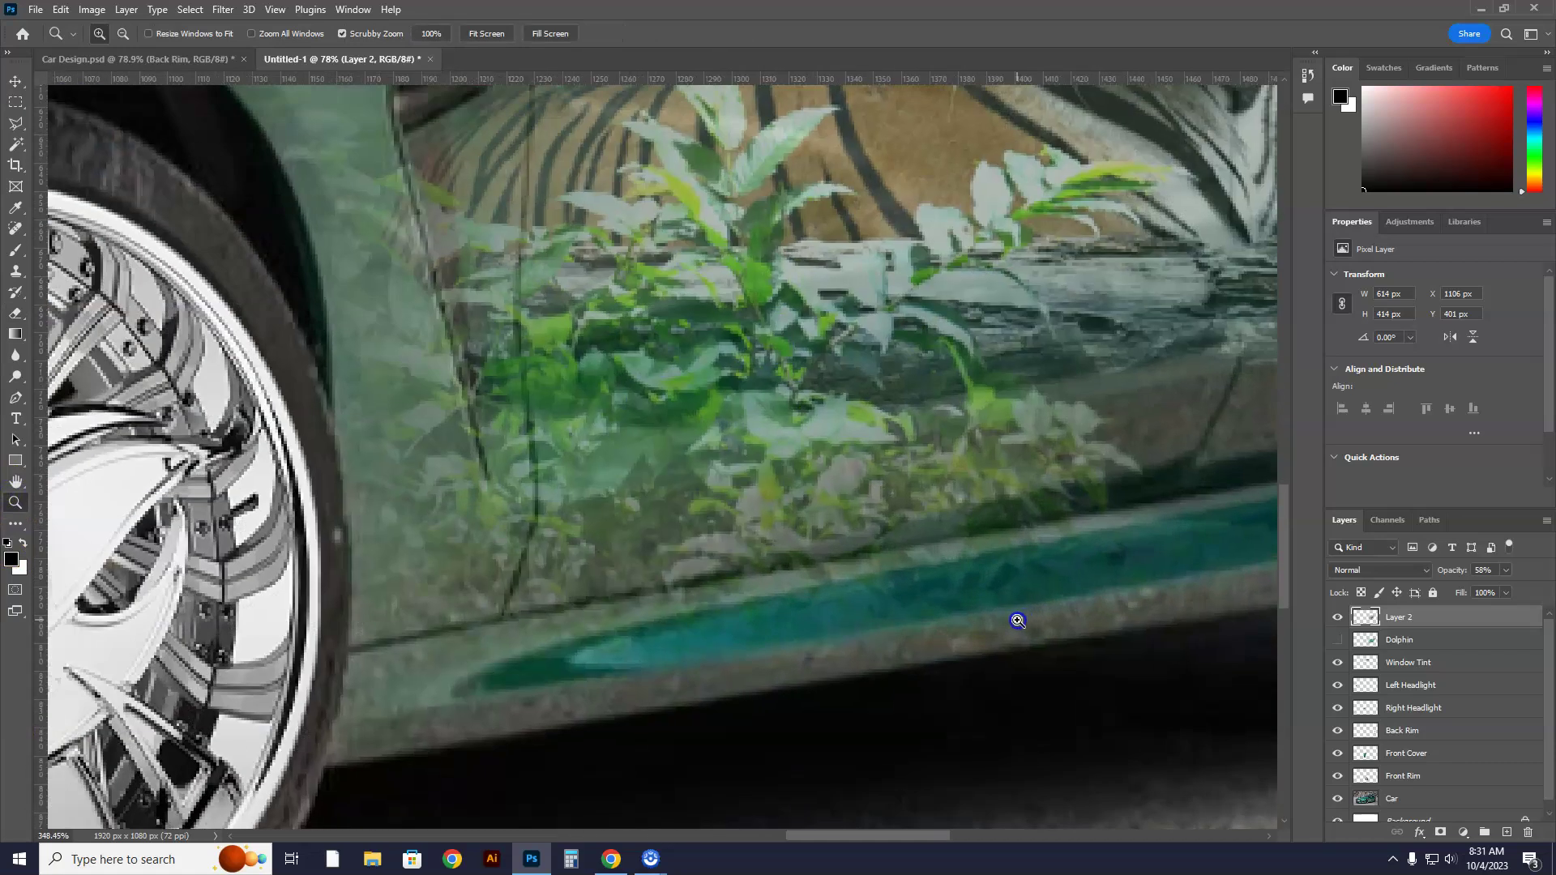
left_click(15, 483)
left_click_drag(990, 542, 713, 596)
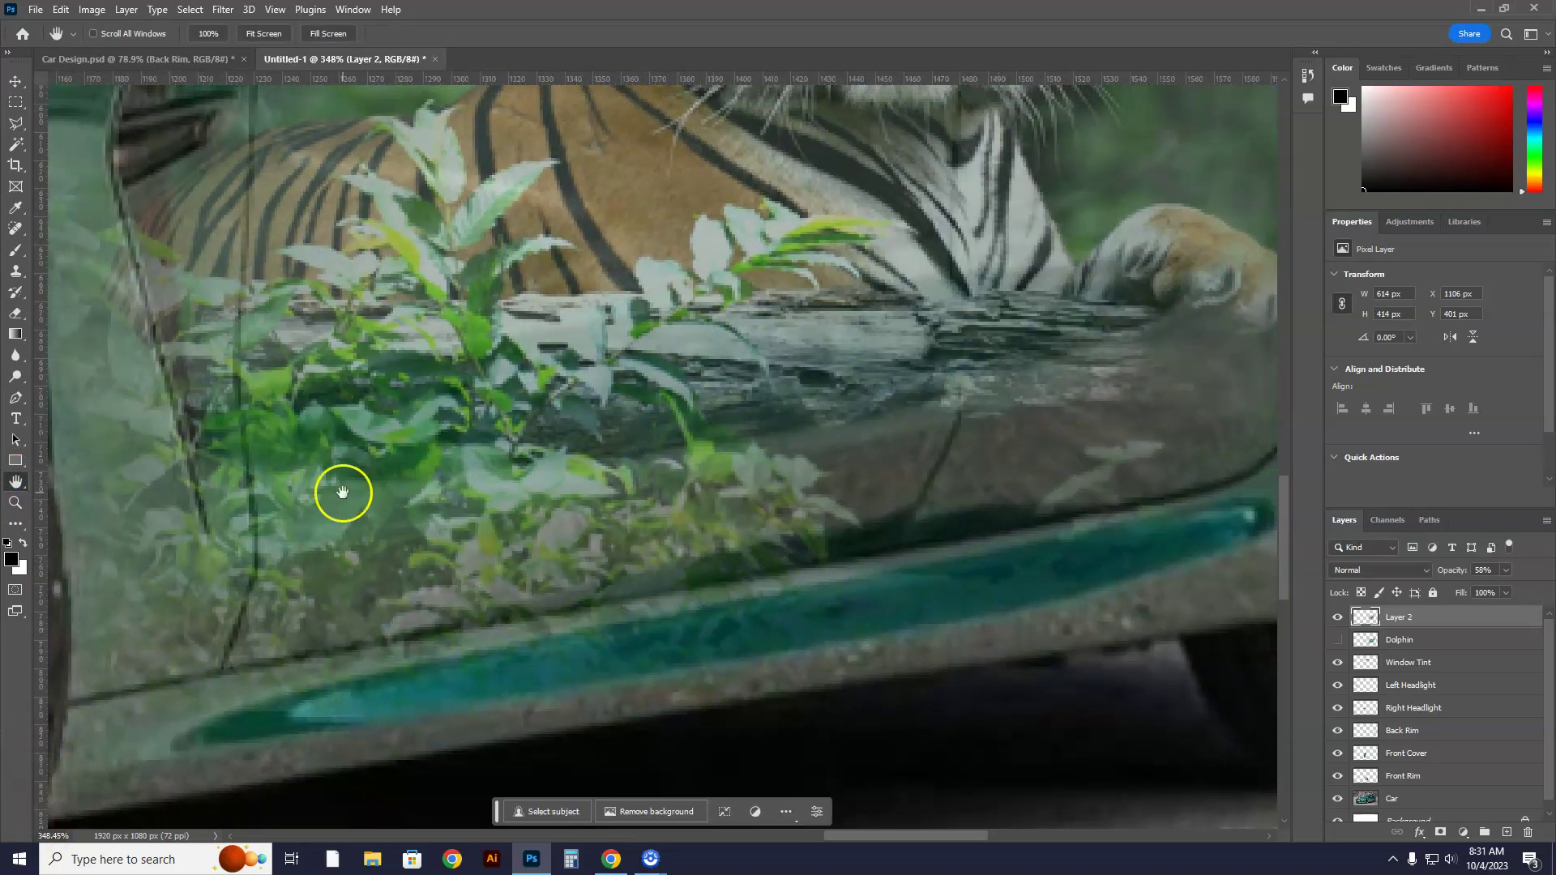
left_click(17, 124)
left_click(17, 124)
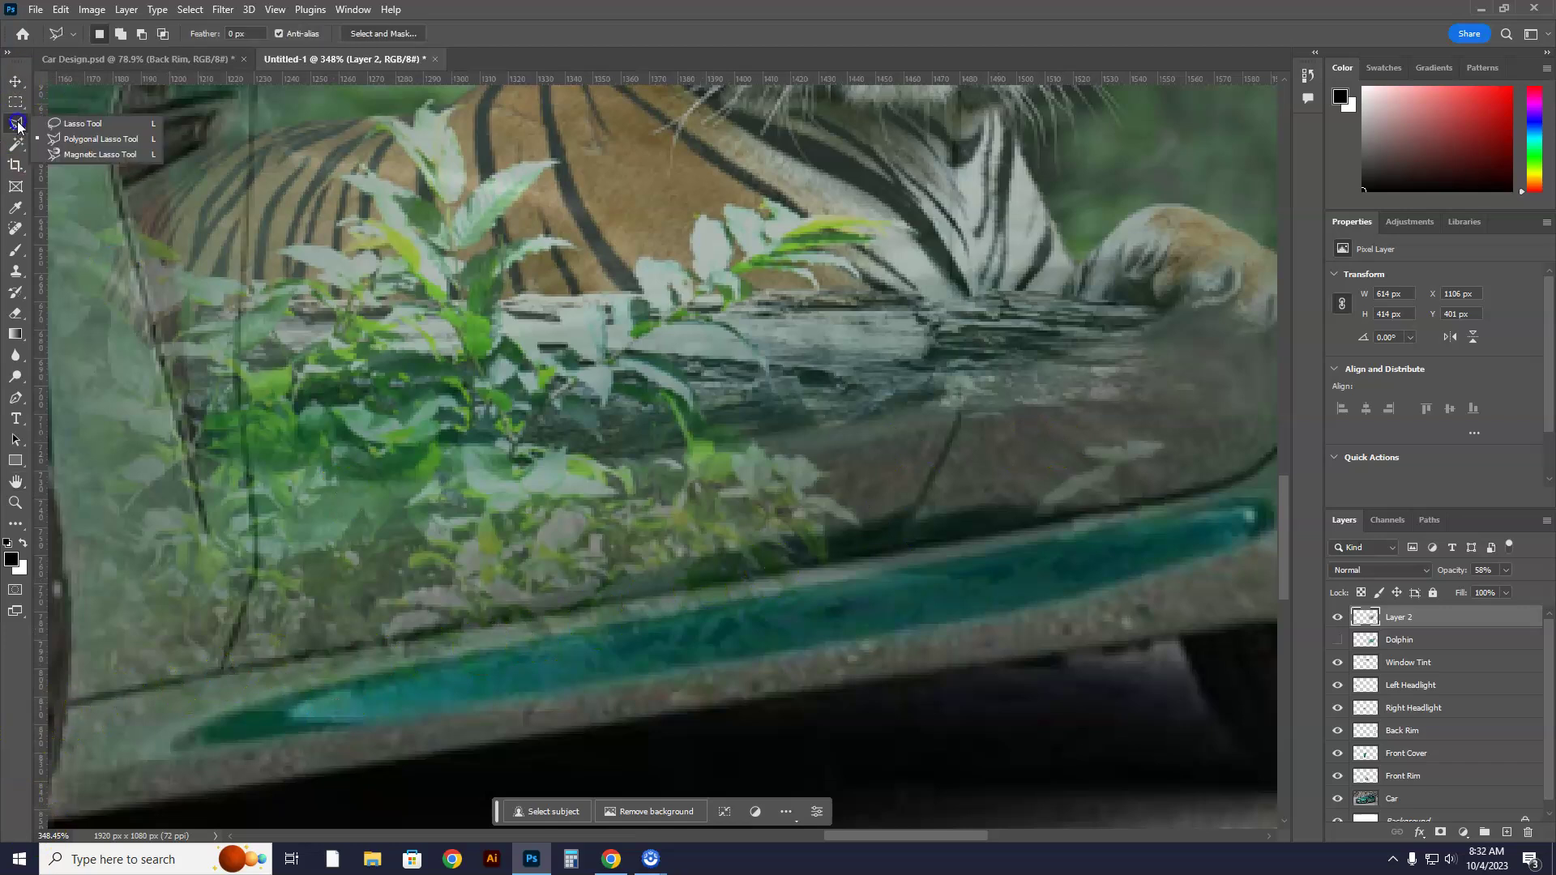
left_click(89, 134)
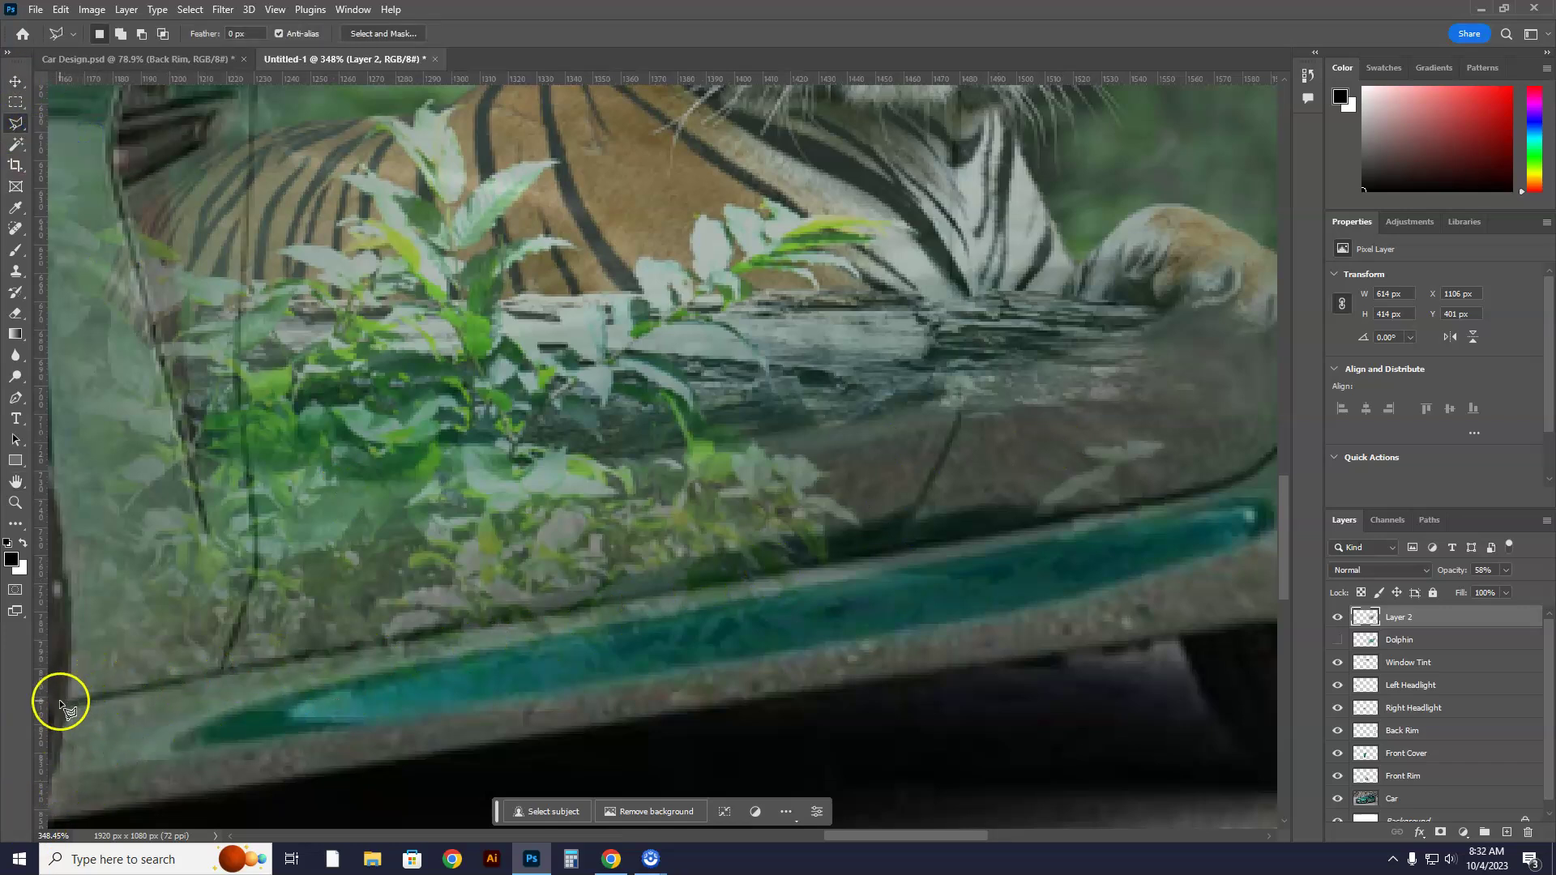
left_click(61, 702)
left_click(437, 628)
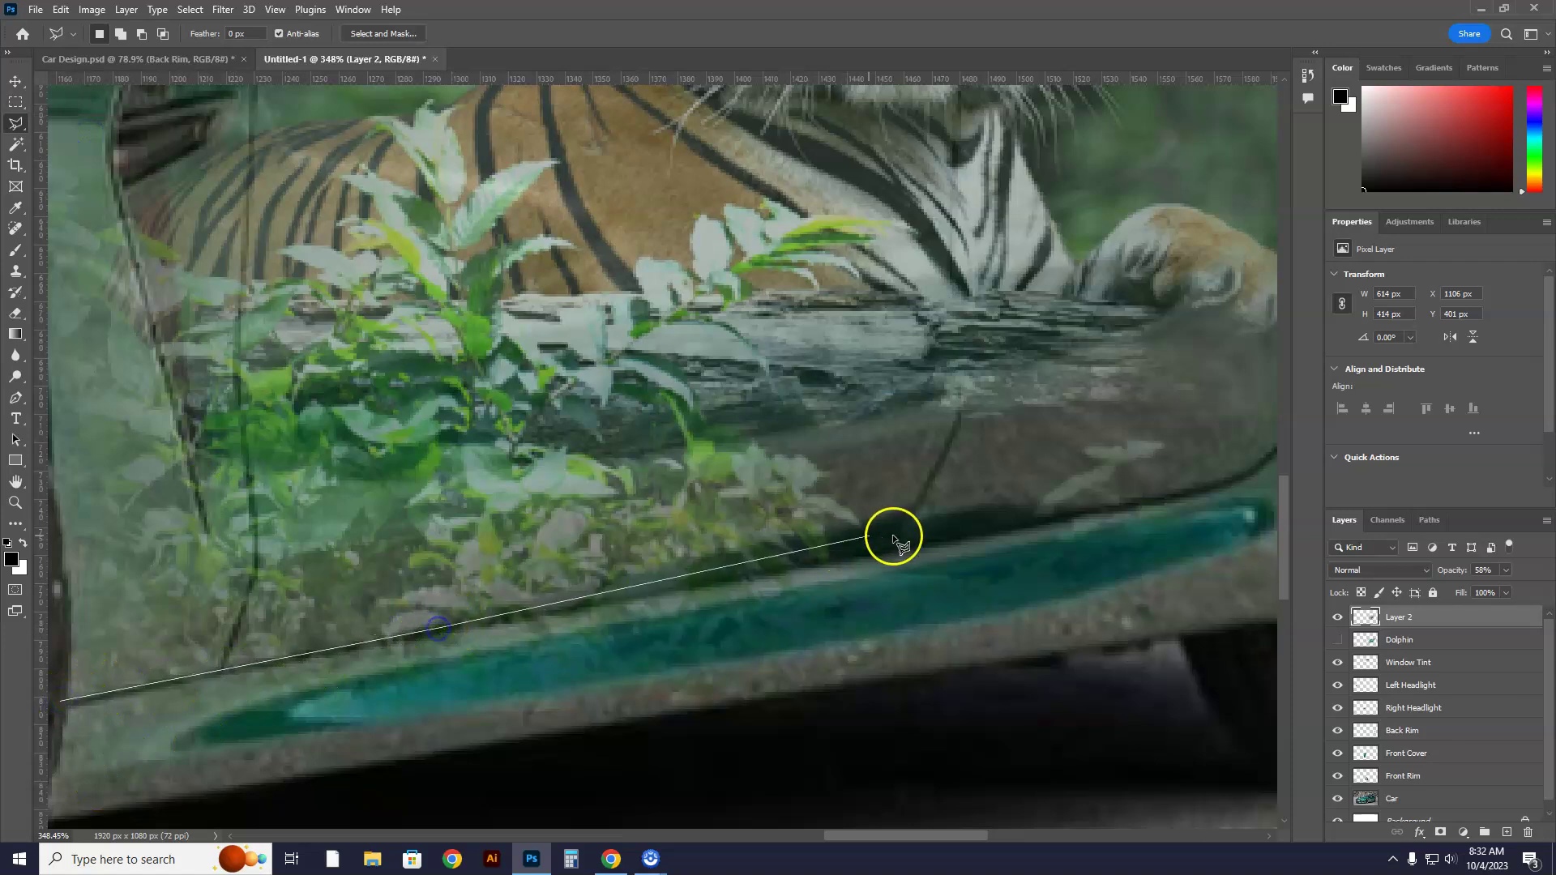
left_click(1150, 498)
left_click(1208, 484)
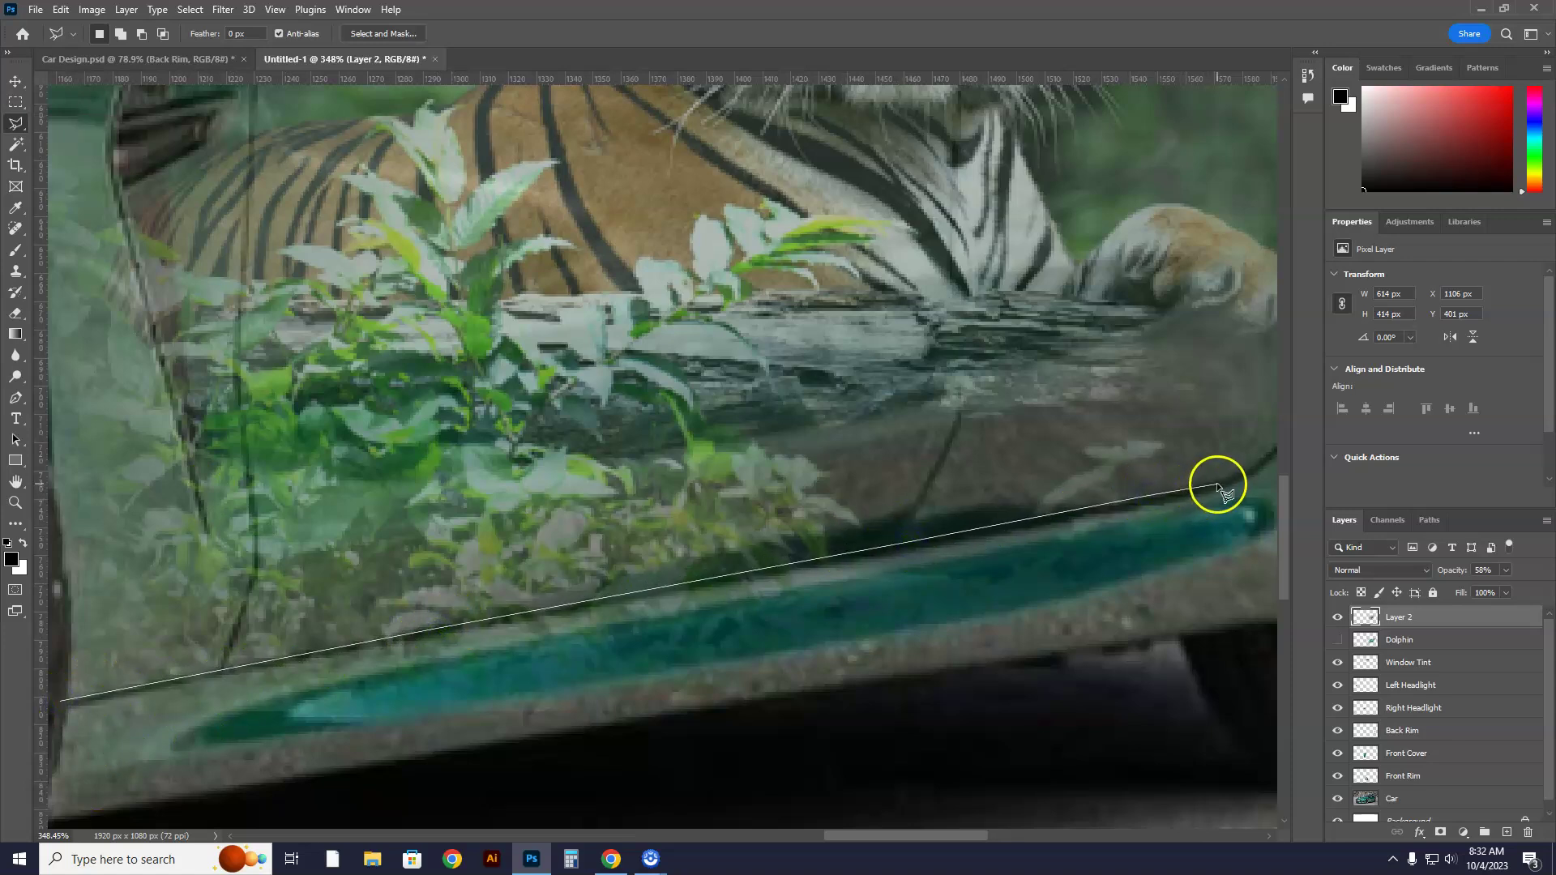
left_click_drag(1272, 452, 1029, 448)
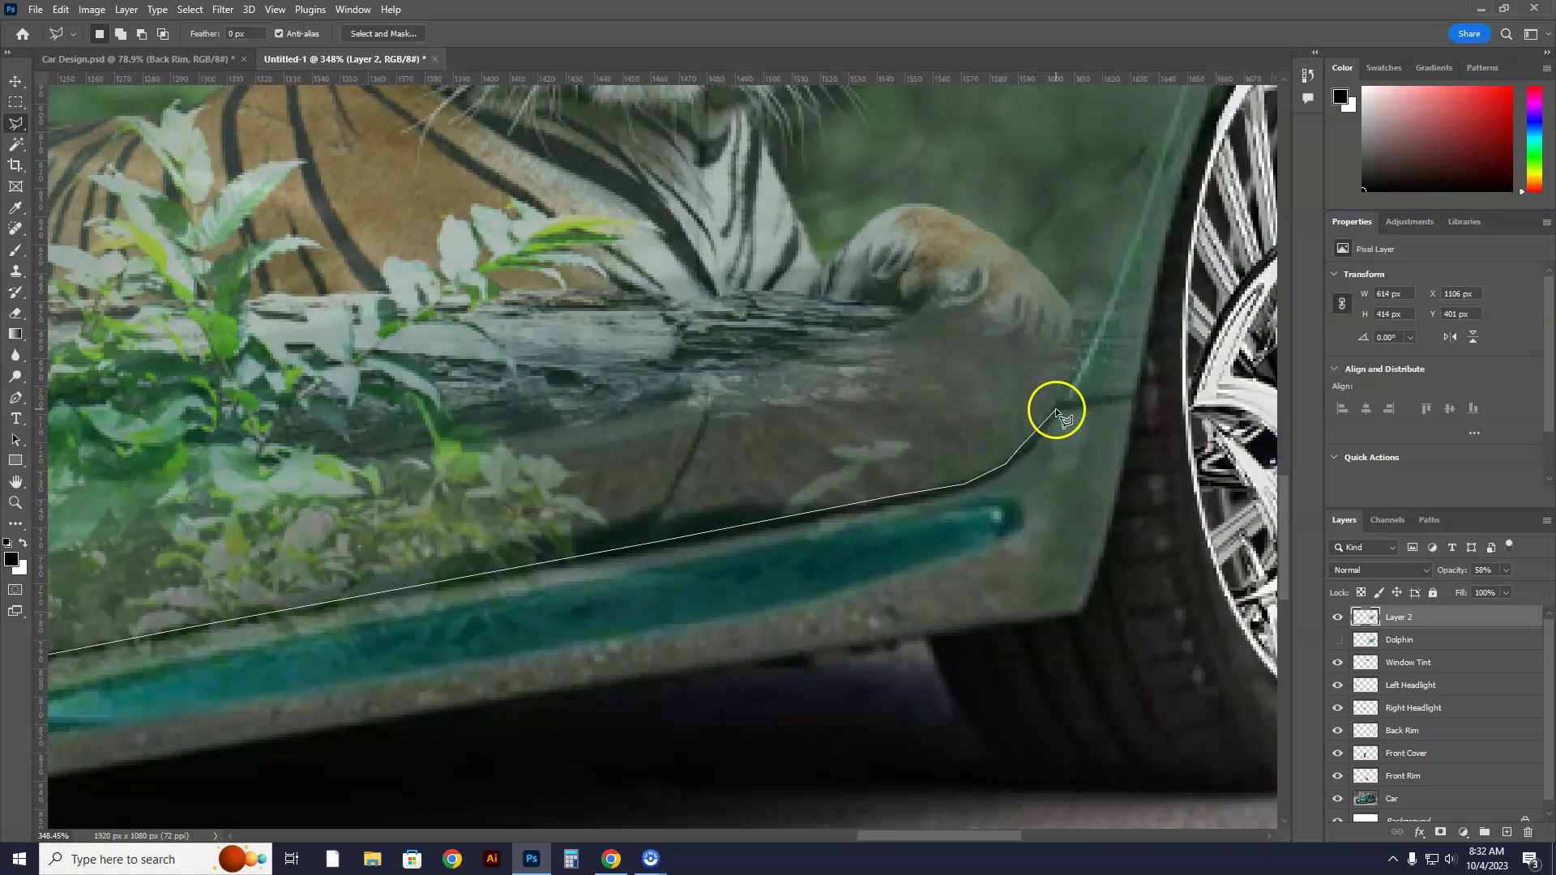
Redo the lasso points at the rear curve and close the outline back along the seam as a thin strip
key("BackSpace")
left_click(983, 476)
left_click(996, 472)
left_click(1029, 449)
left_click(944, 500)
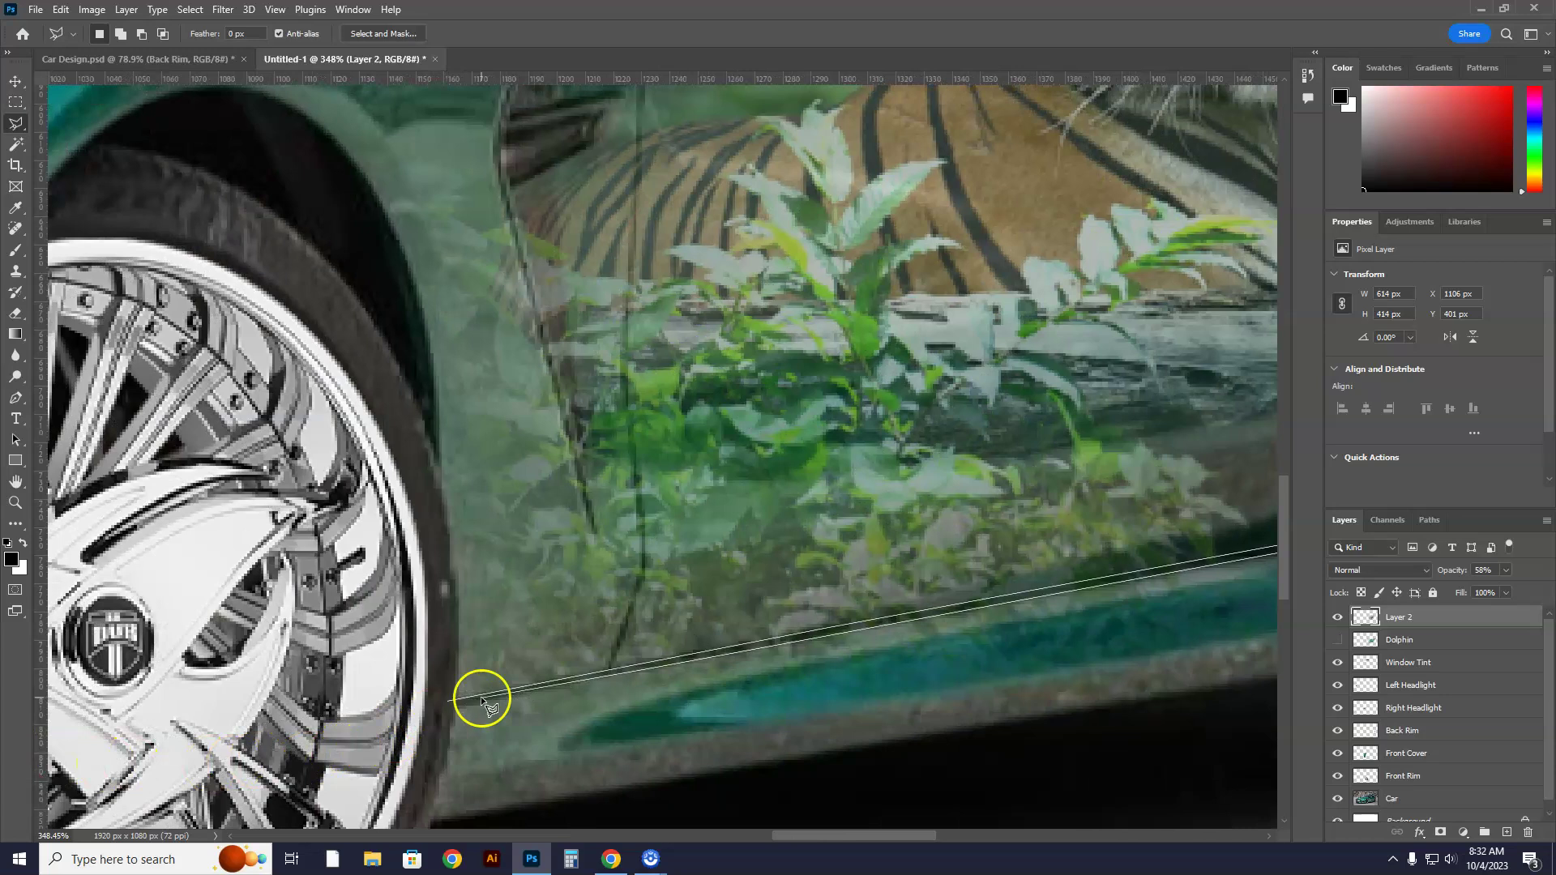
left_click(451, 713)
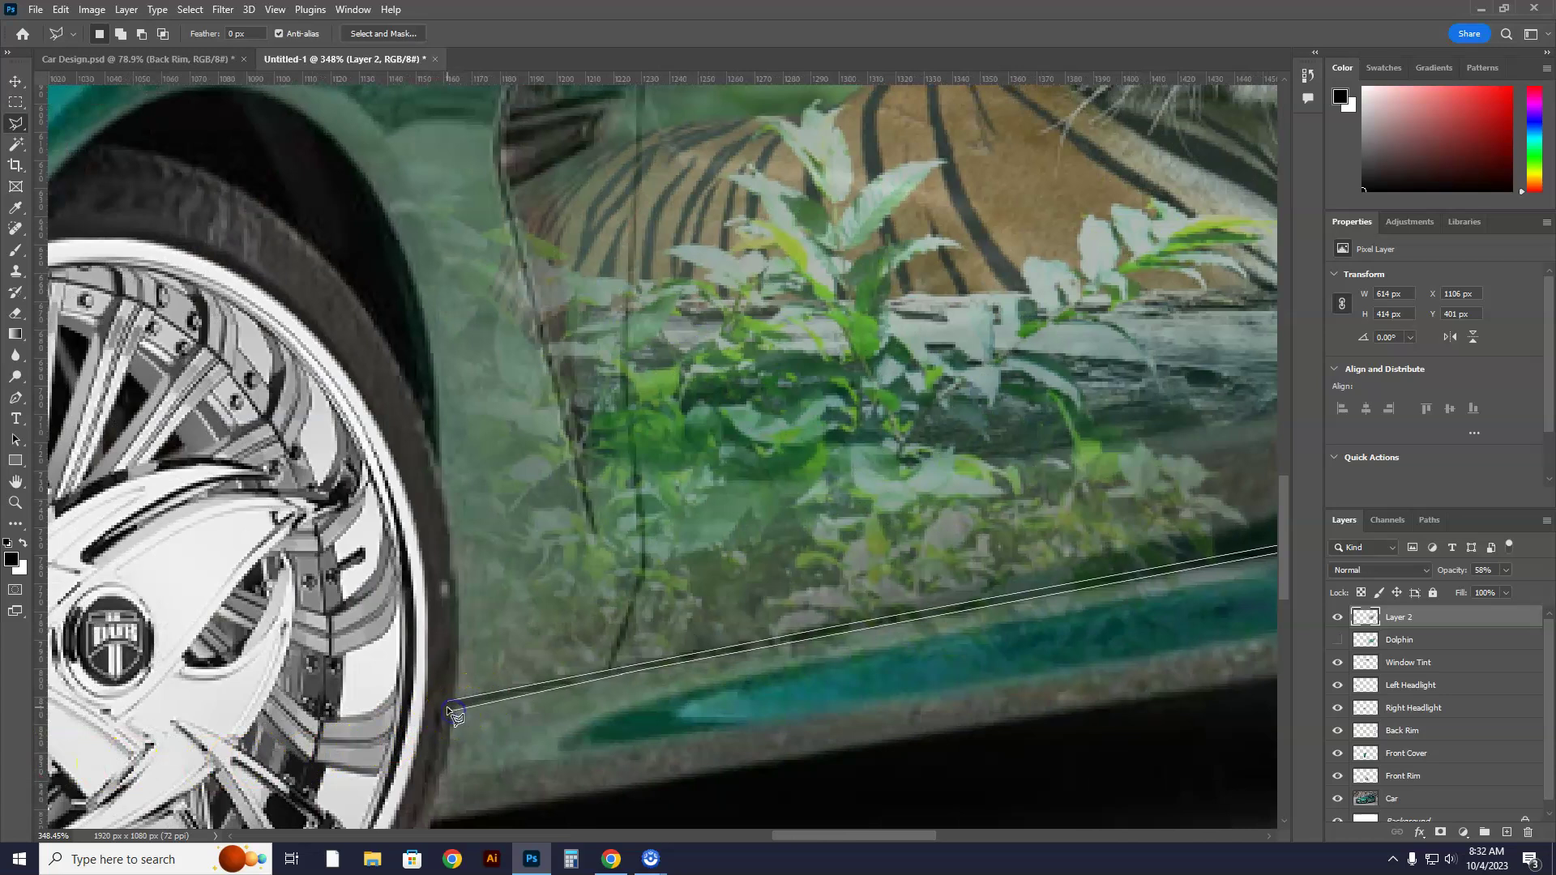
left_click(448, 703)
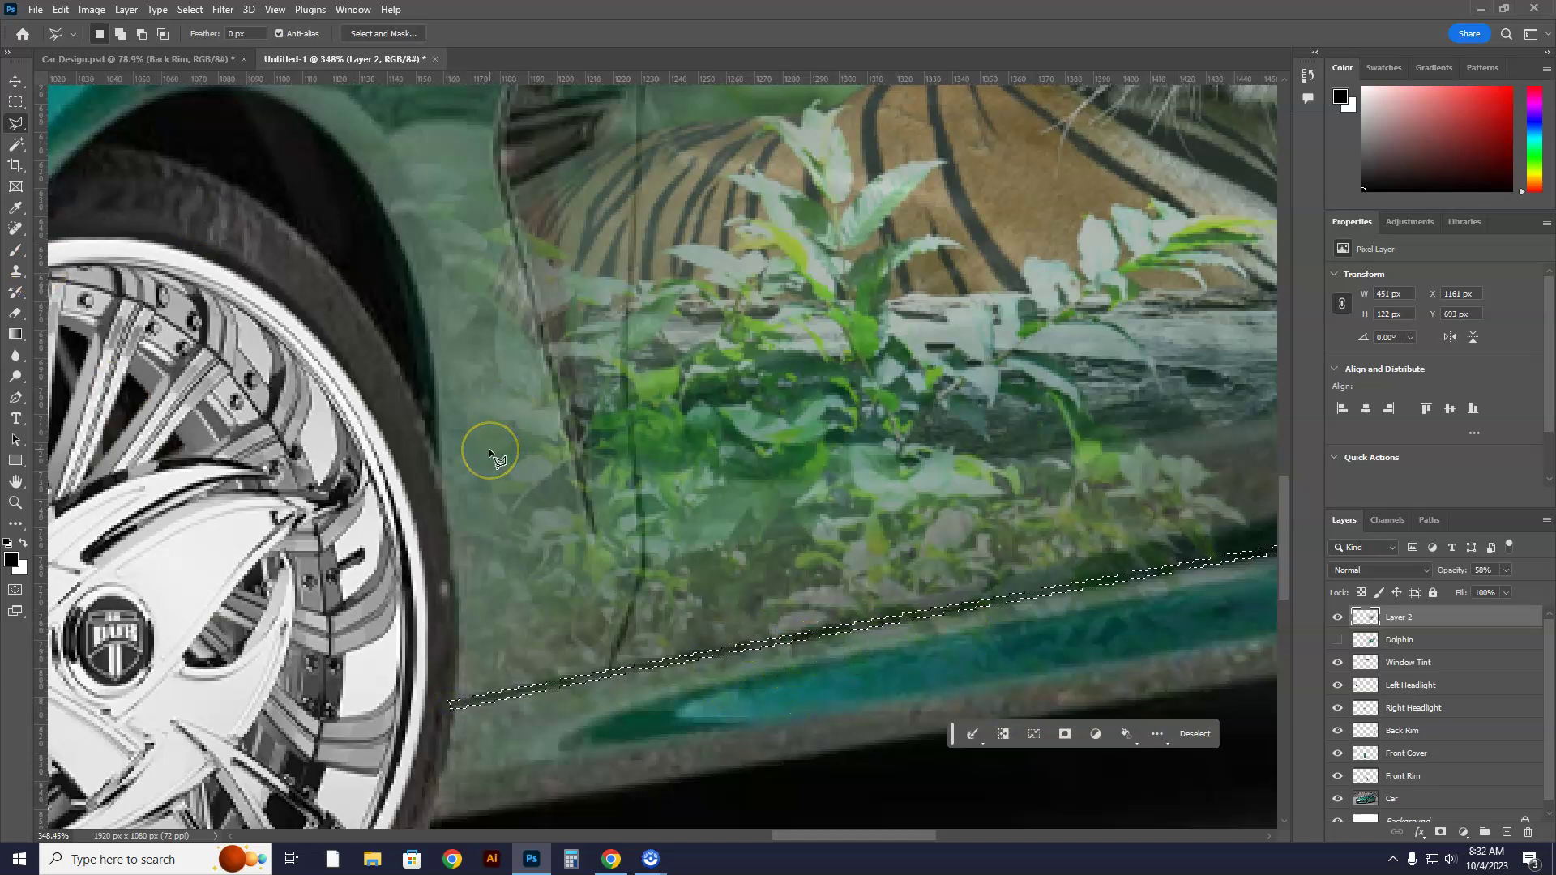
Compare the lower doors with and without the tiger layer, and discard the lasso selection
left_click(1337, 617)
left_click(1337, 617)
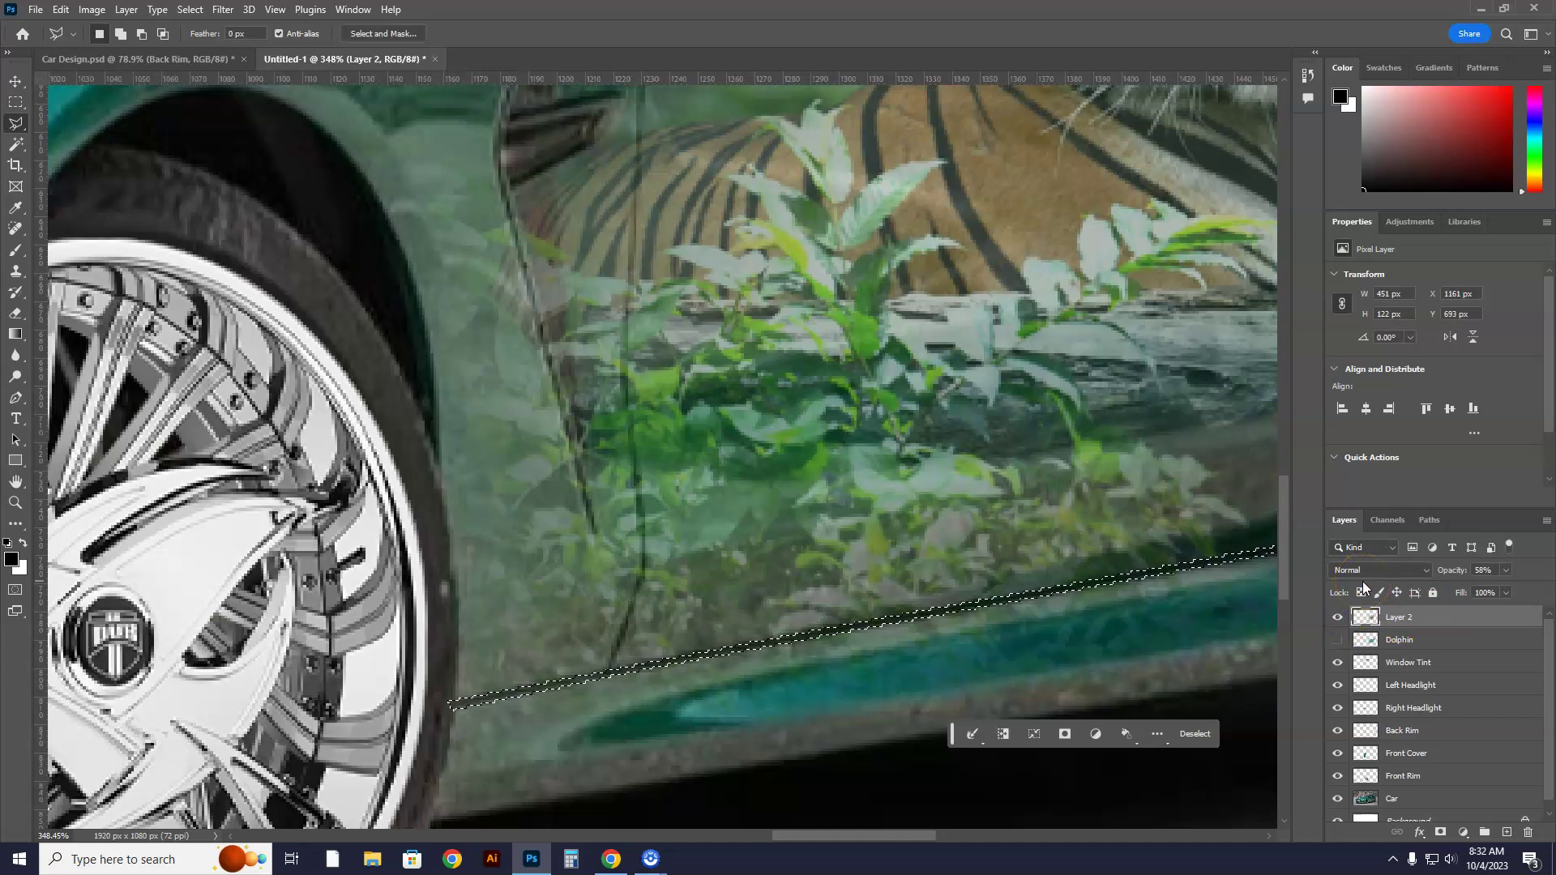
key("ctrl+d")
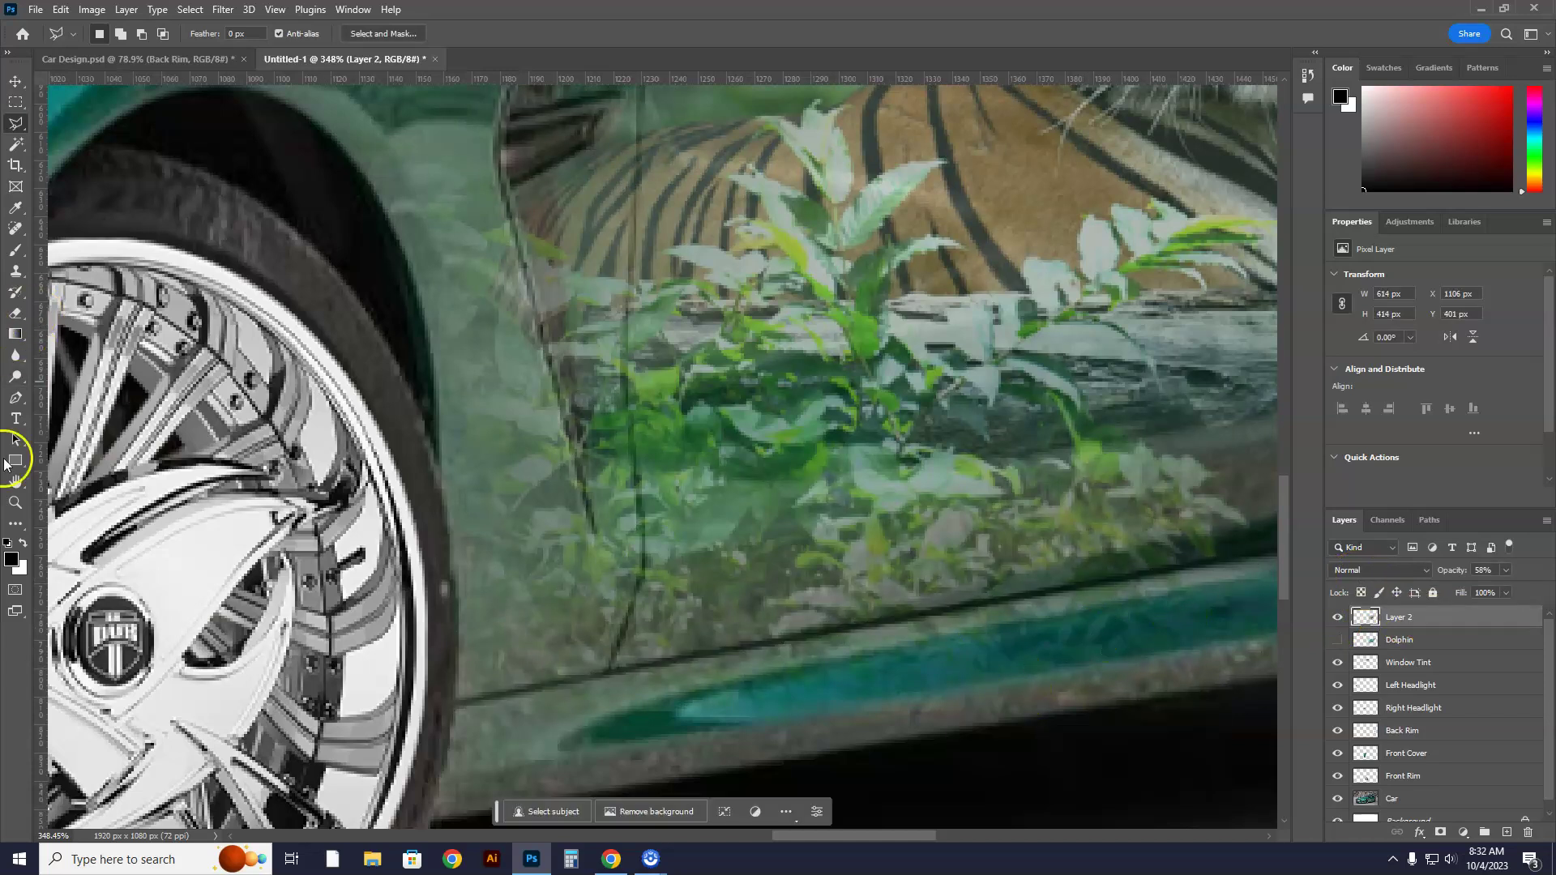
Erase the tiger artwork covering the dark fender vent behind the front wheel with a 14 px soft eraser
double_click(15, 502)
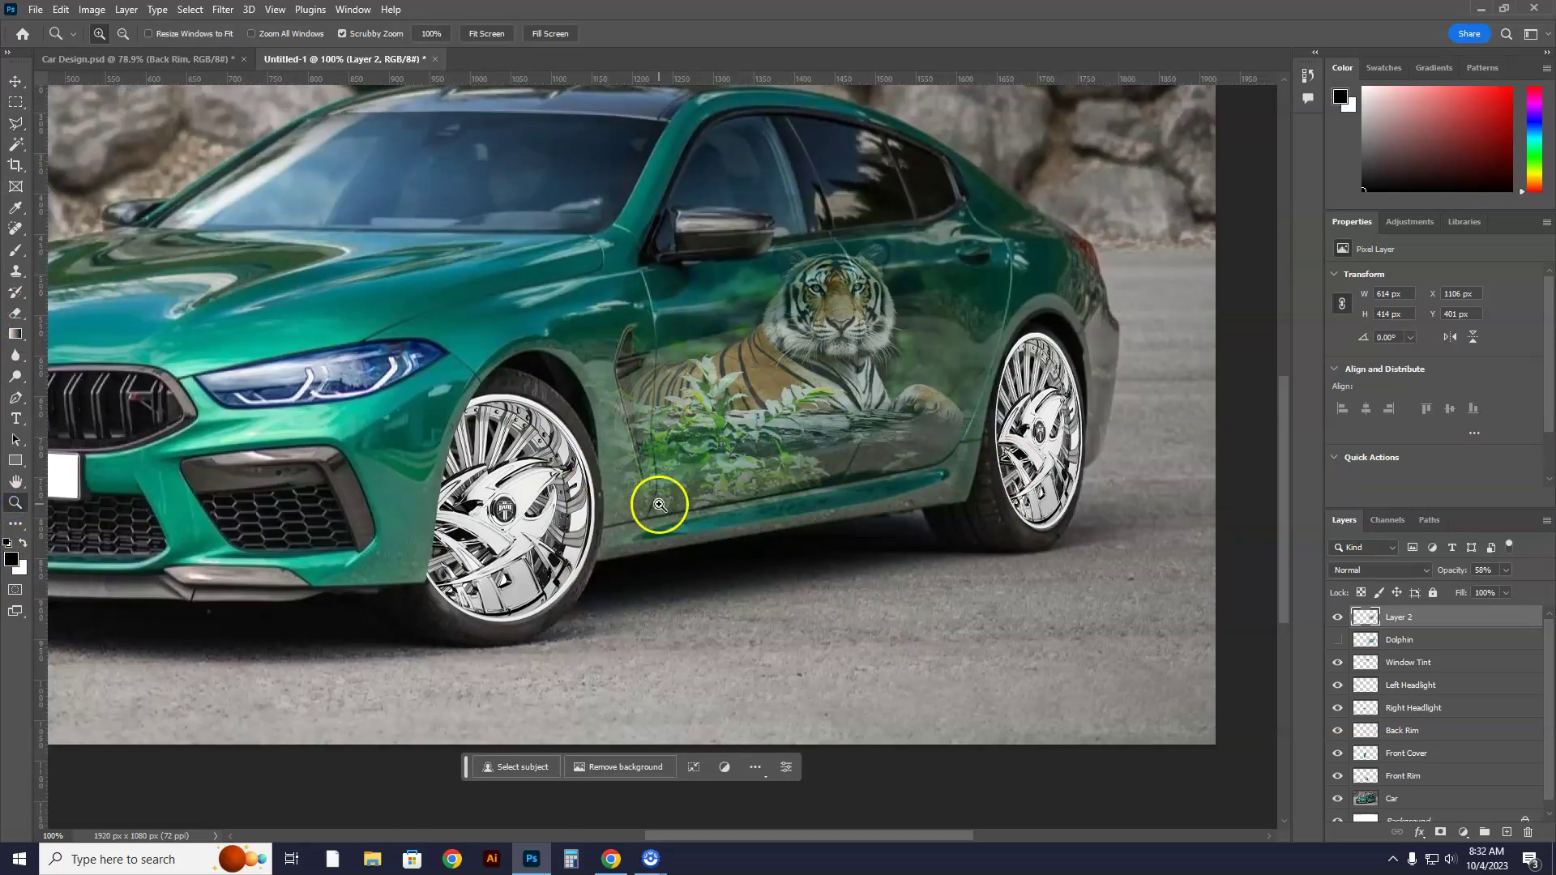
left_click(14, 315)
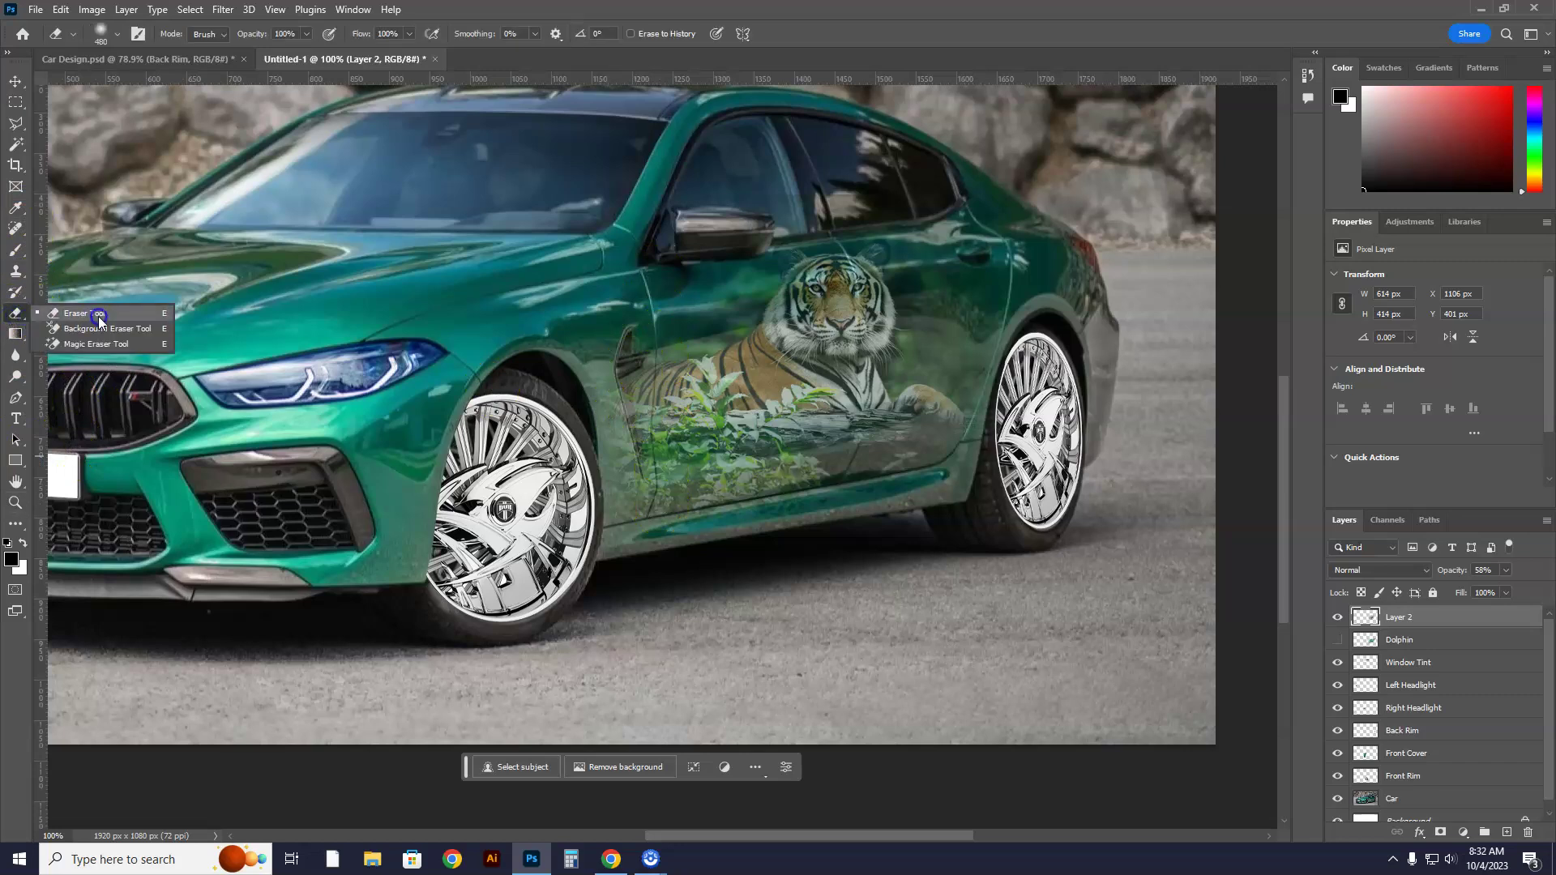
left_click(117, 32)
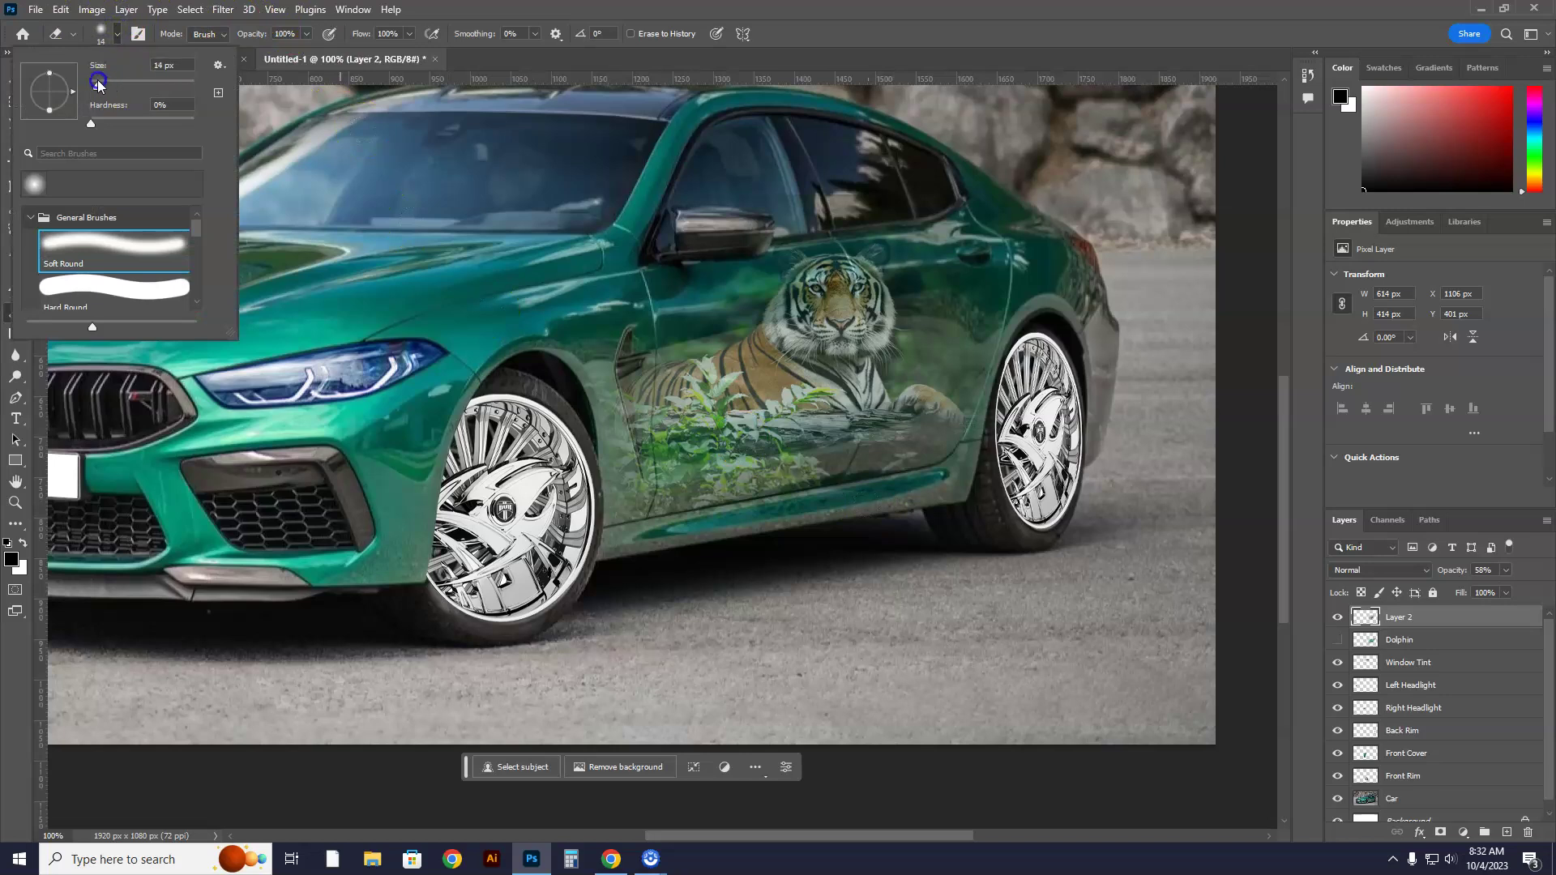
left_click(25, 504)
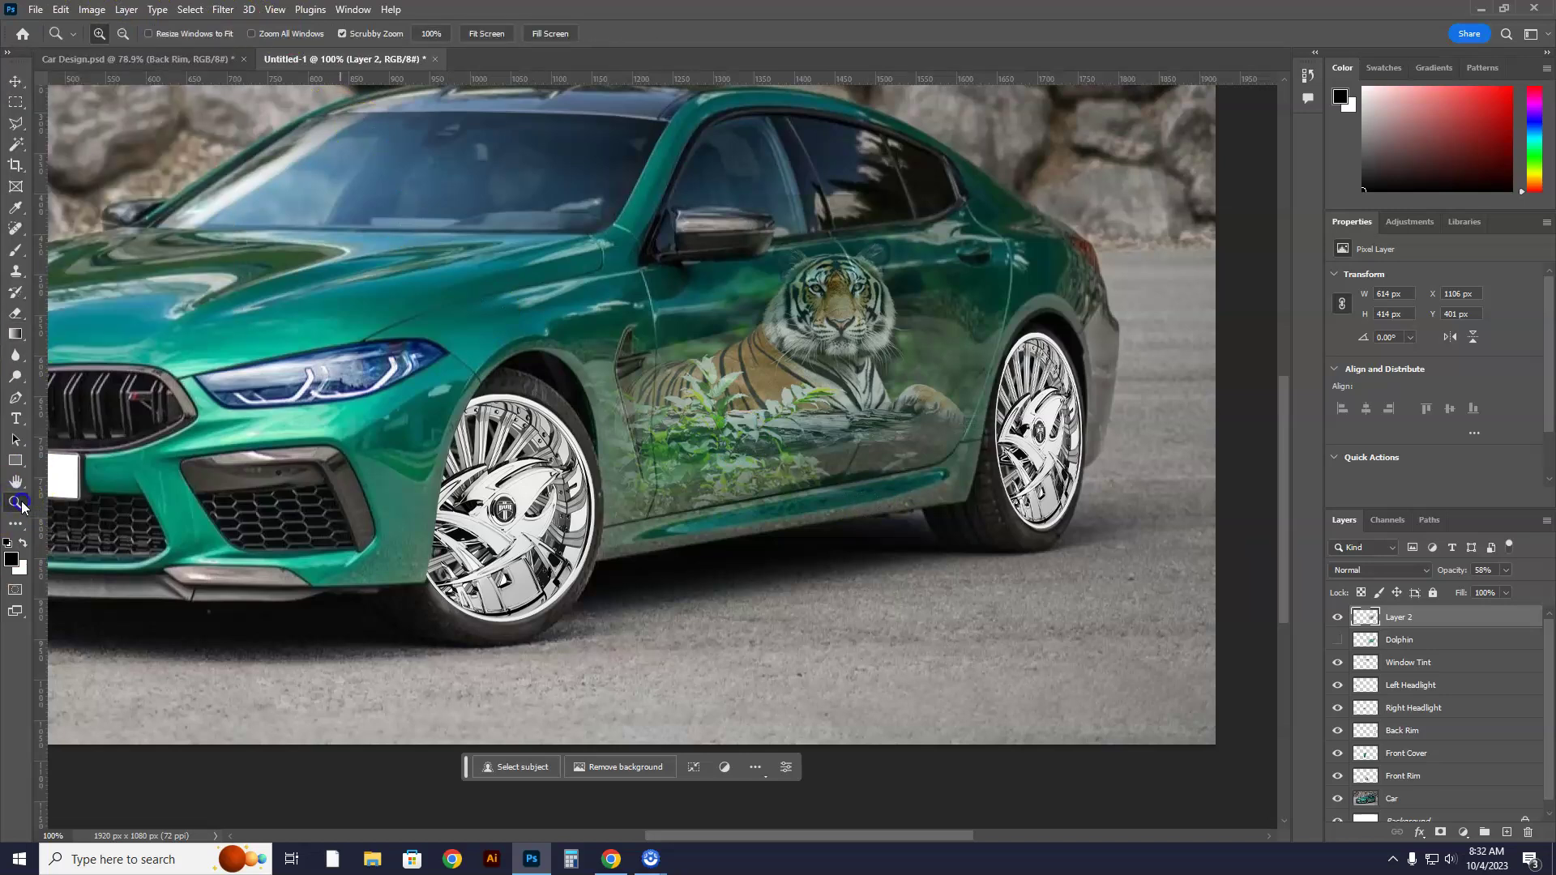
left_click_drag(639, 390, 716, 450)
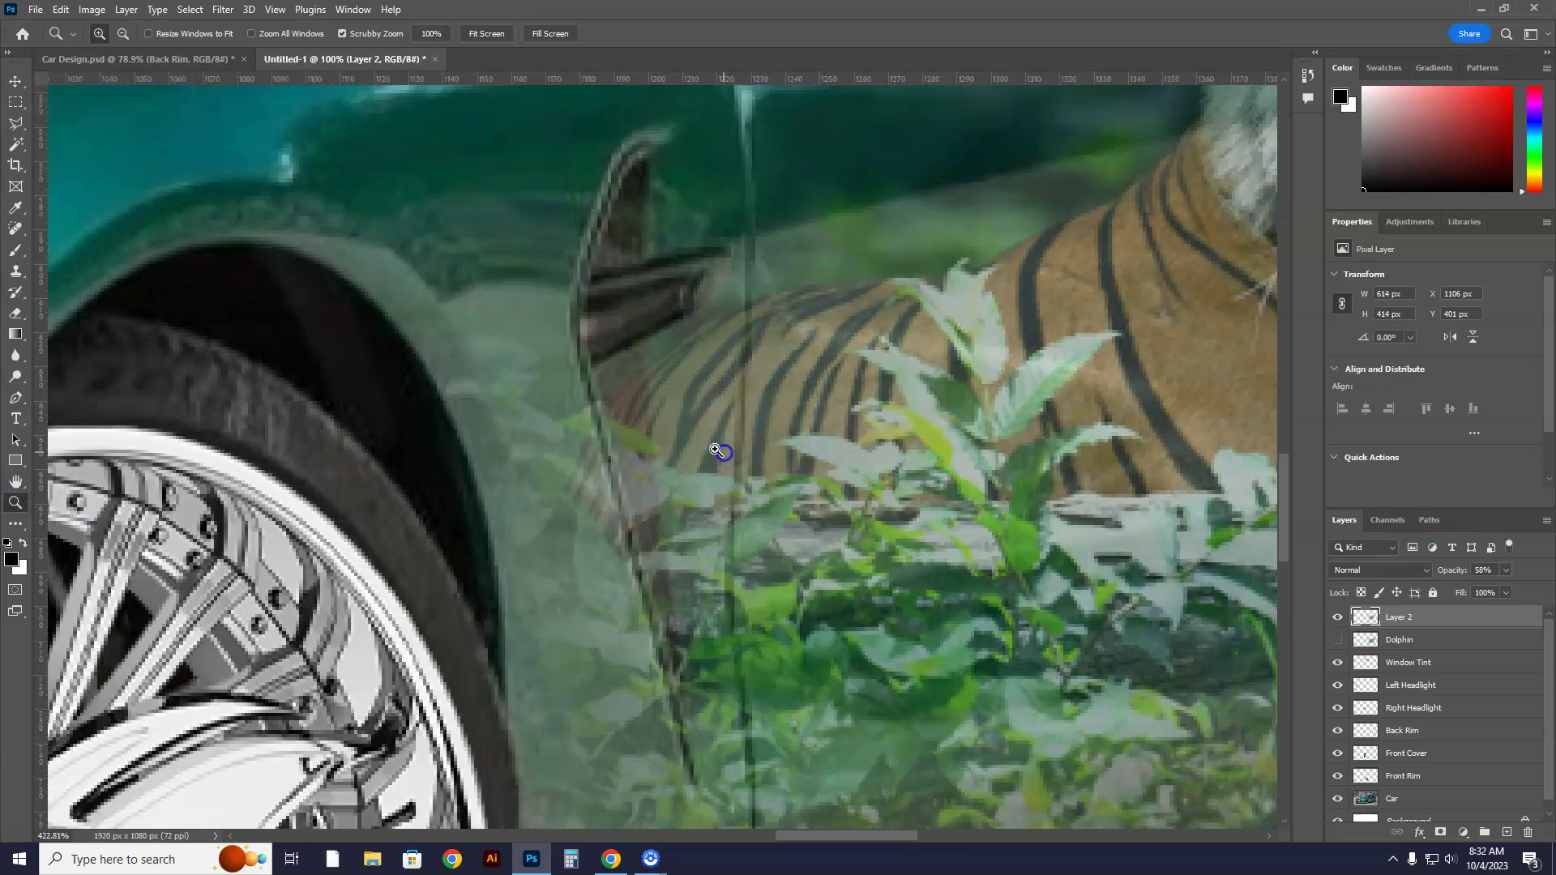
left_click(21, 317)
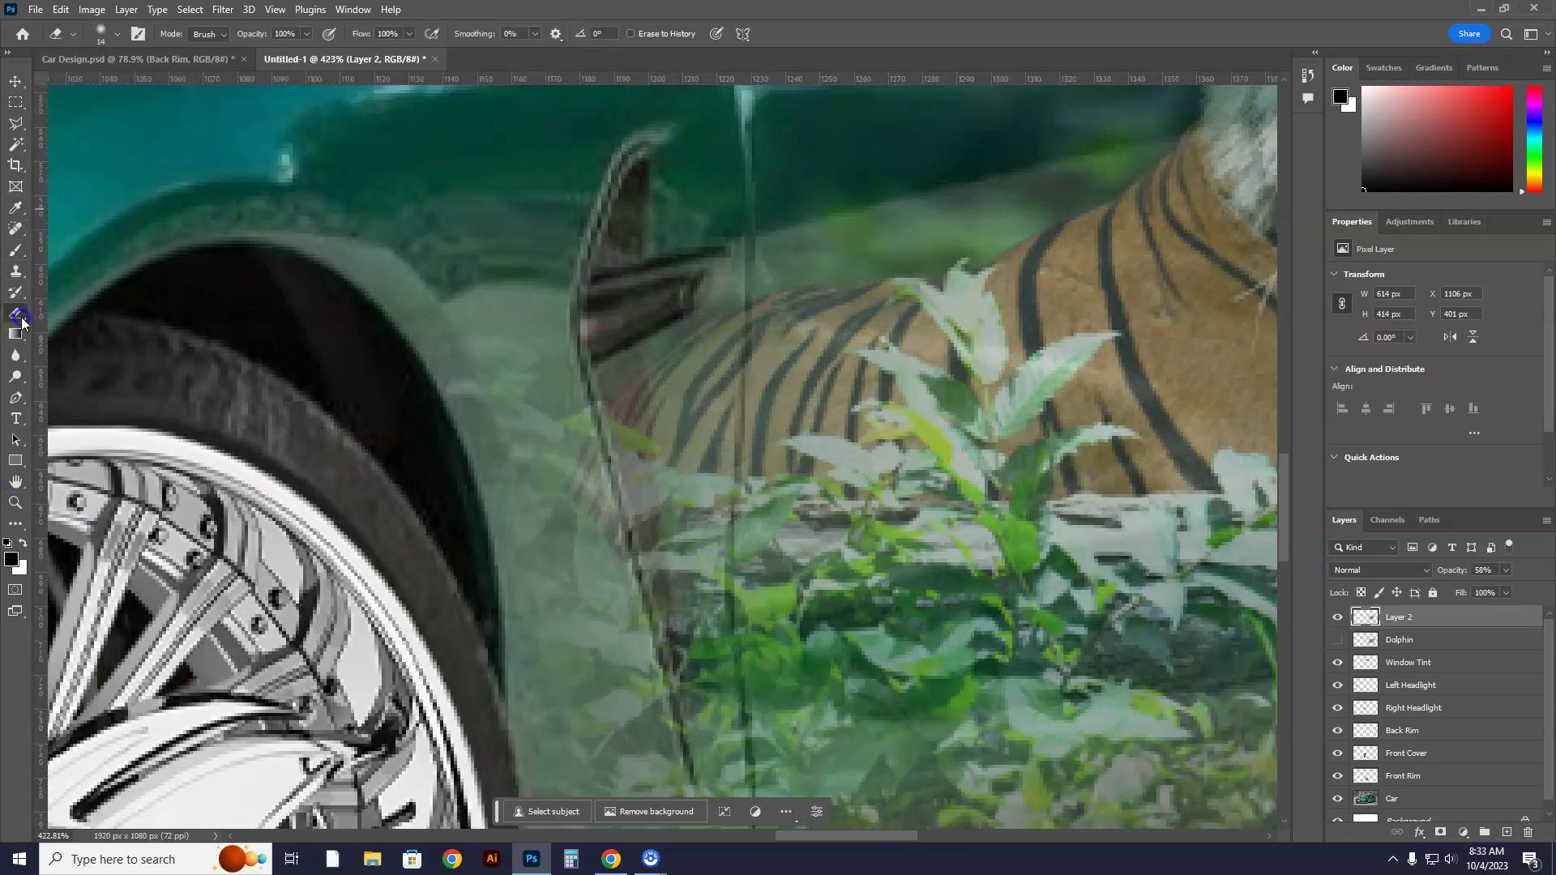
left_click_drag(615, 205, 628, 172)
left_click_drag(602, 358, 630, 467)
mouse_move(597, 381)
left_mouse_down()
mouse_move(639, 462)
mouse_move(670, 634)
left_mouse_up()
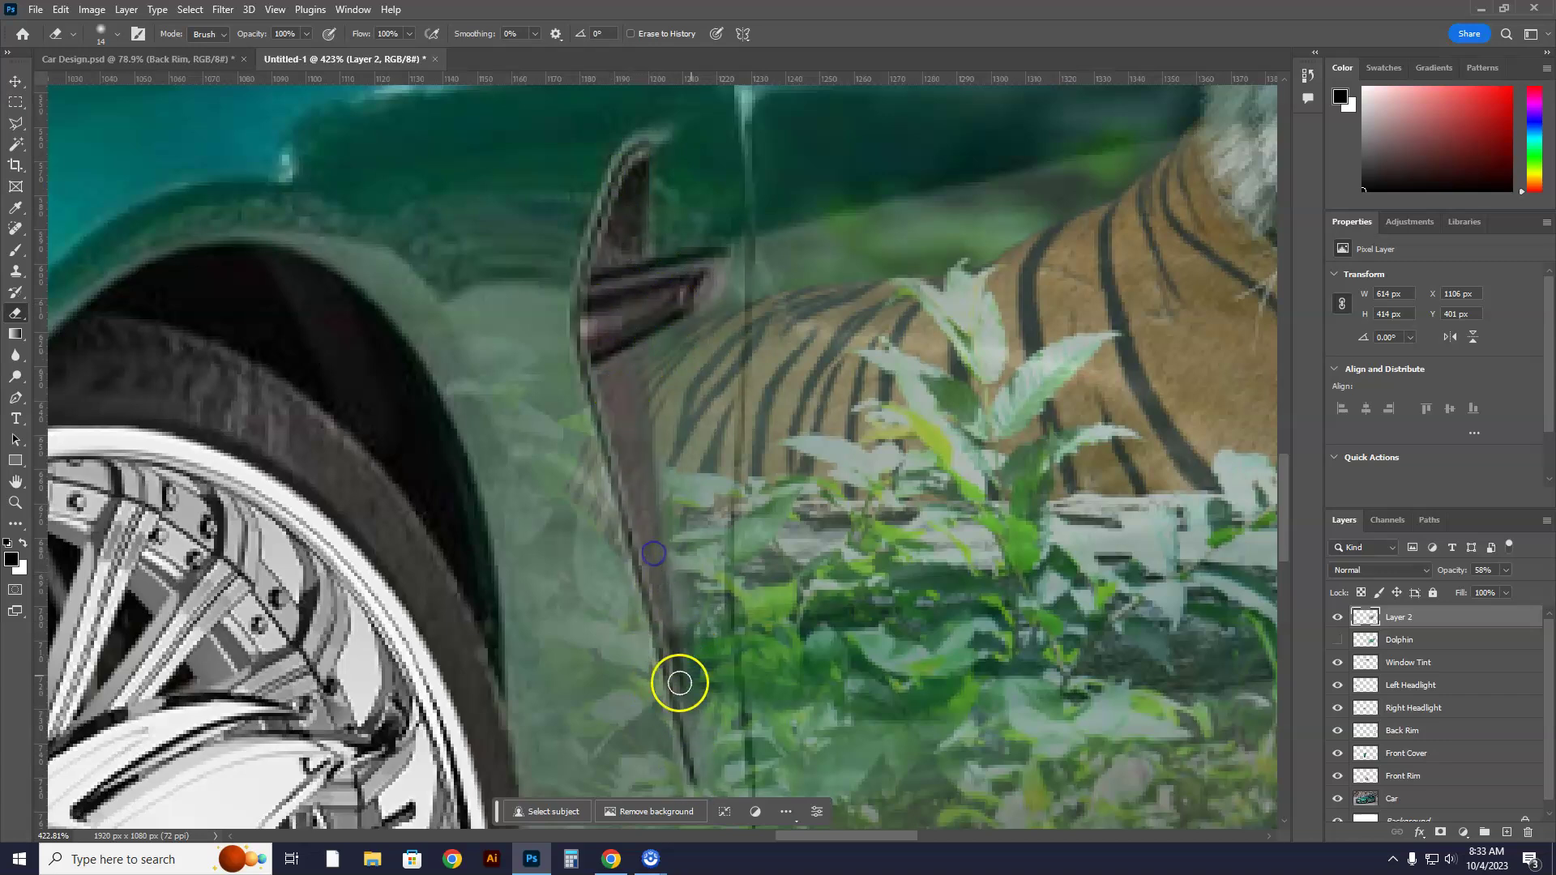
double_click(16, 507)
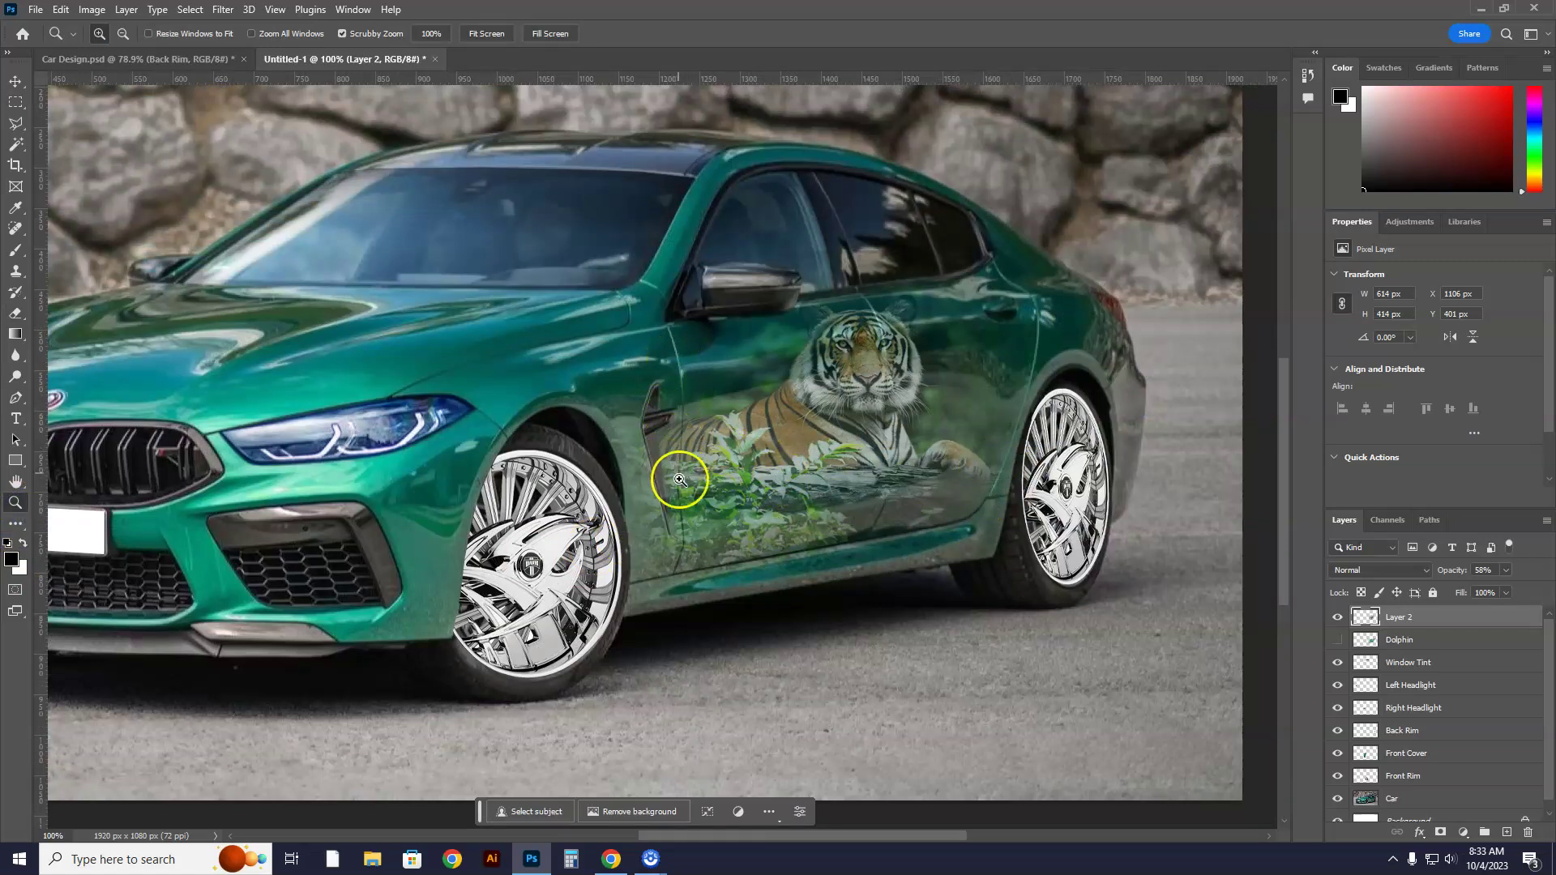
Trace the front door's vertical seam with the Polygonal Lasso, from beside the fender vent down to the door's lower edge
left_click(15, 312)
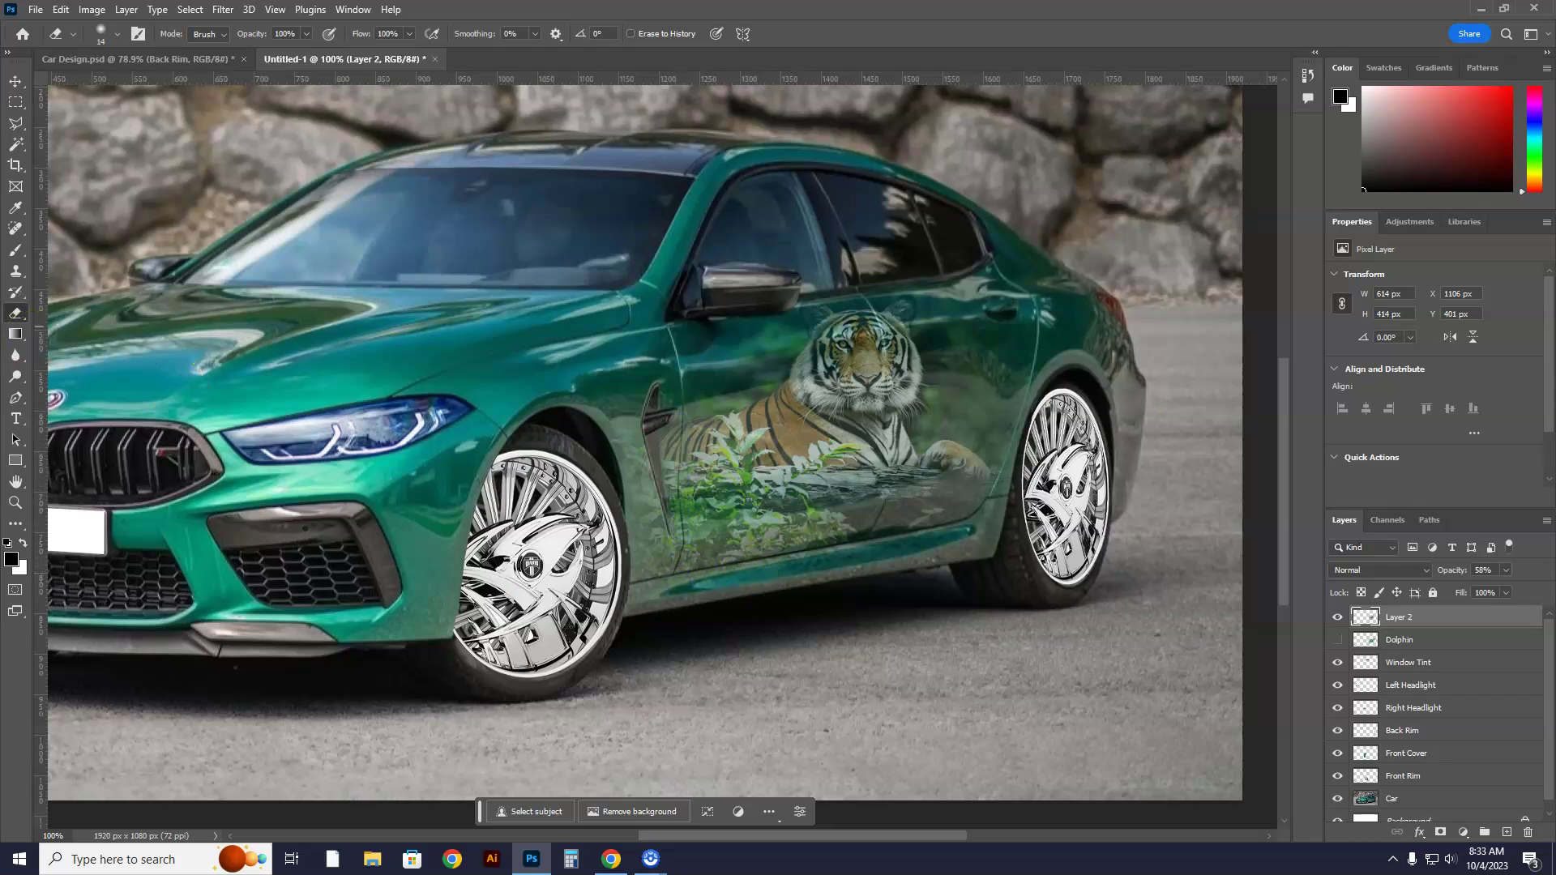
left_click(16, 502)
left_click_drag(677, 478, 771, 468)
left_click(15, 123)
left_click(101, 144)
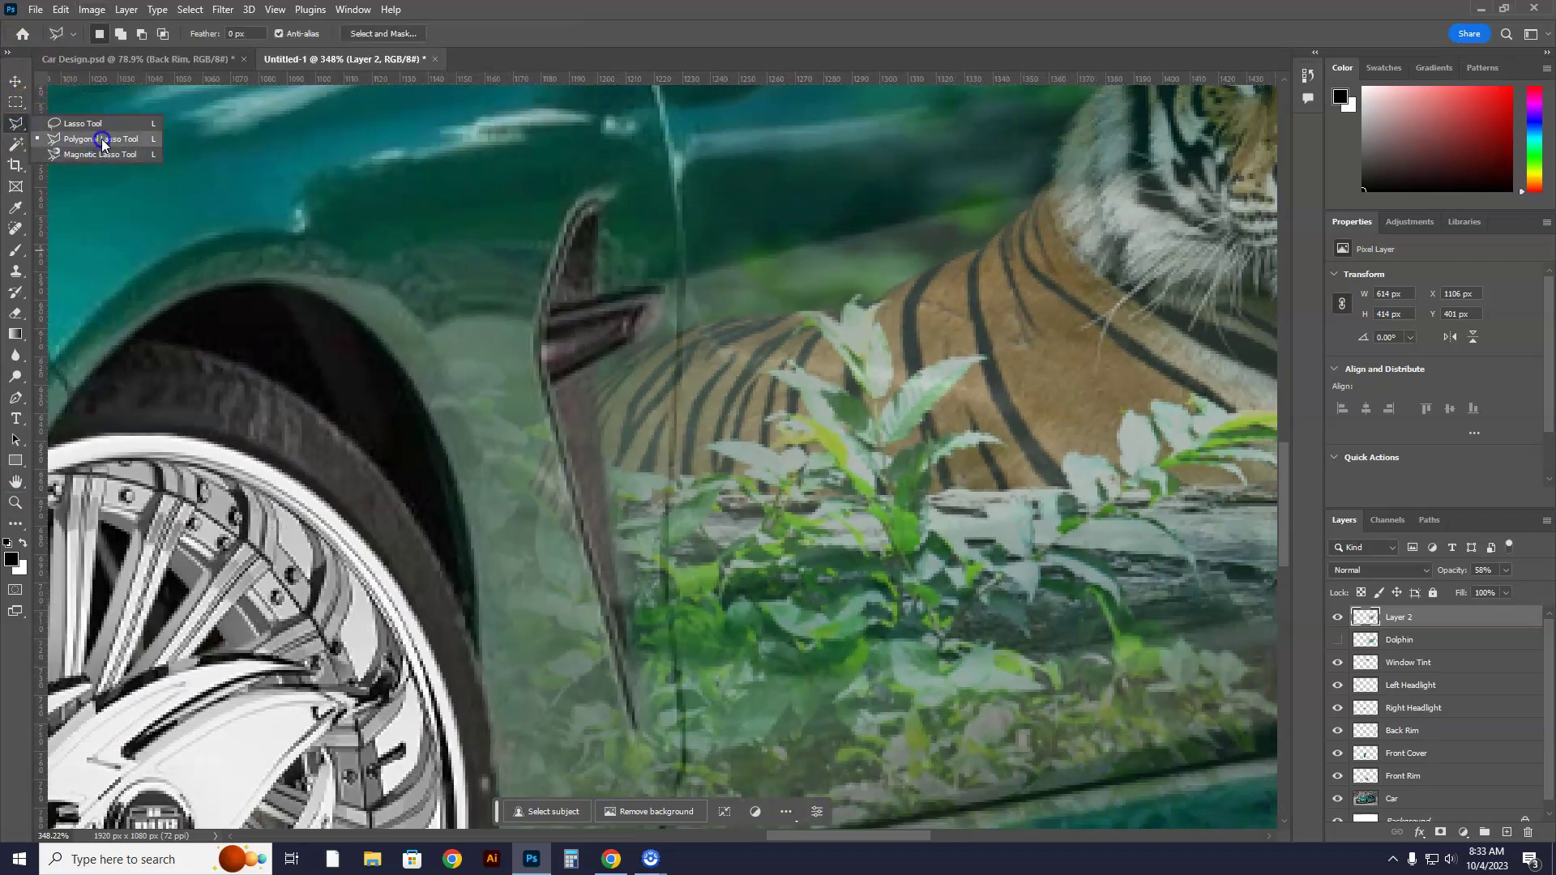
left_click(673, 258)
left_click(673, 444)
left_click(662, 523)
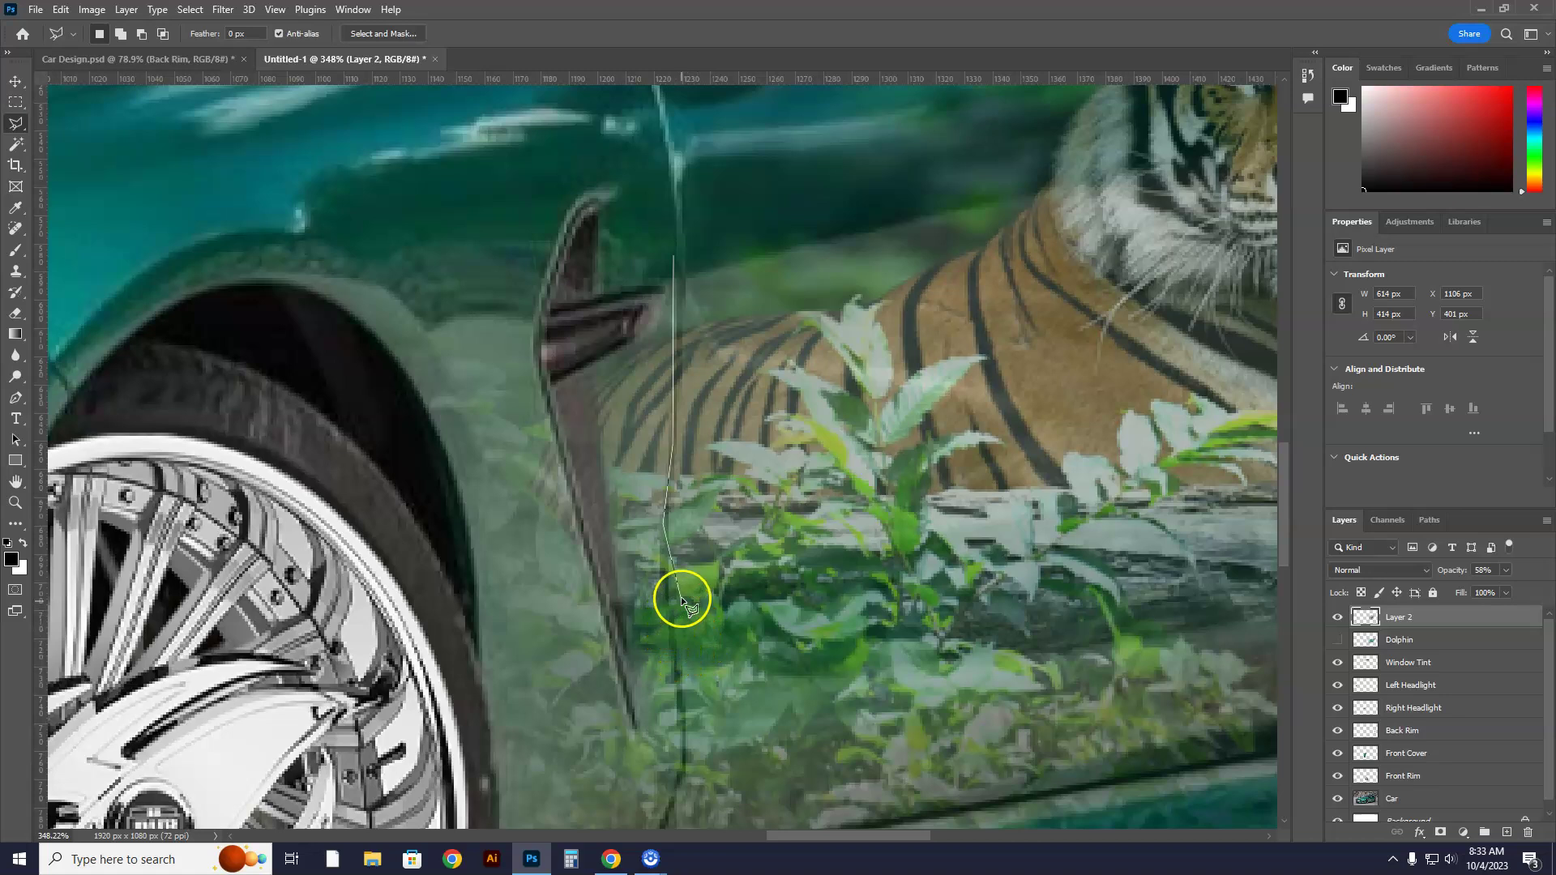
left_click(660, 558)
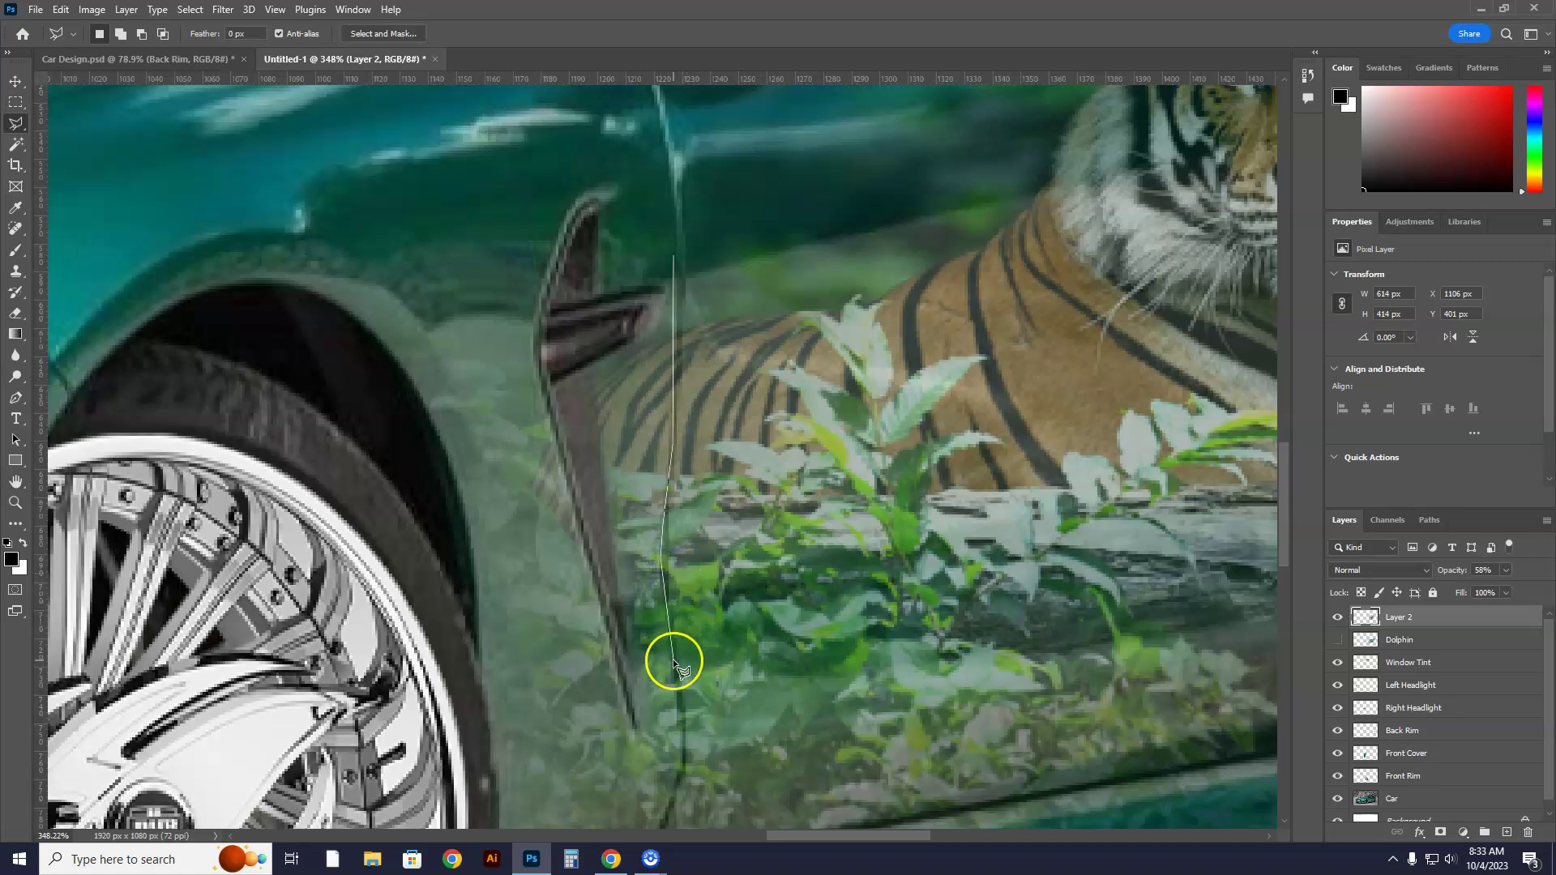
left_click(679, 771)
scroll(679, 770, "down", 3)
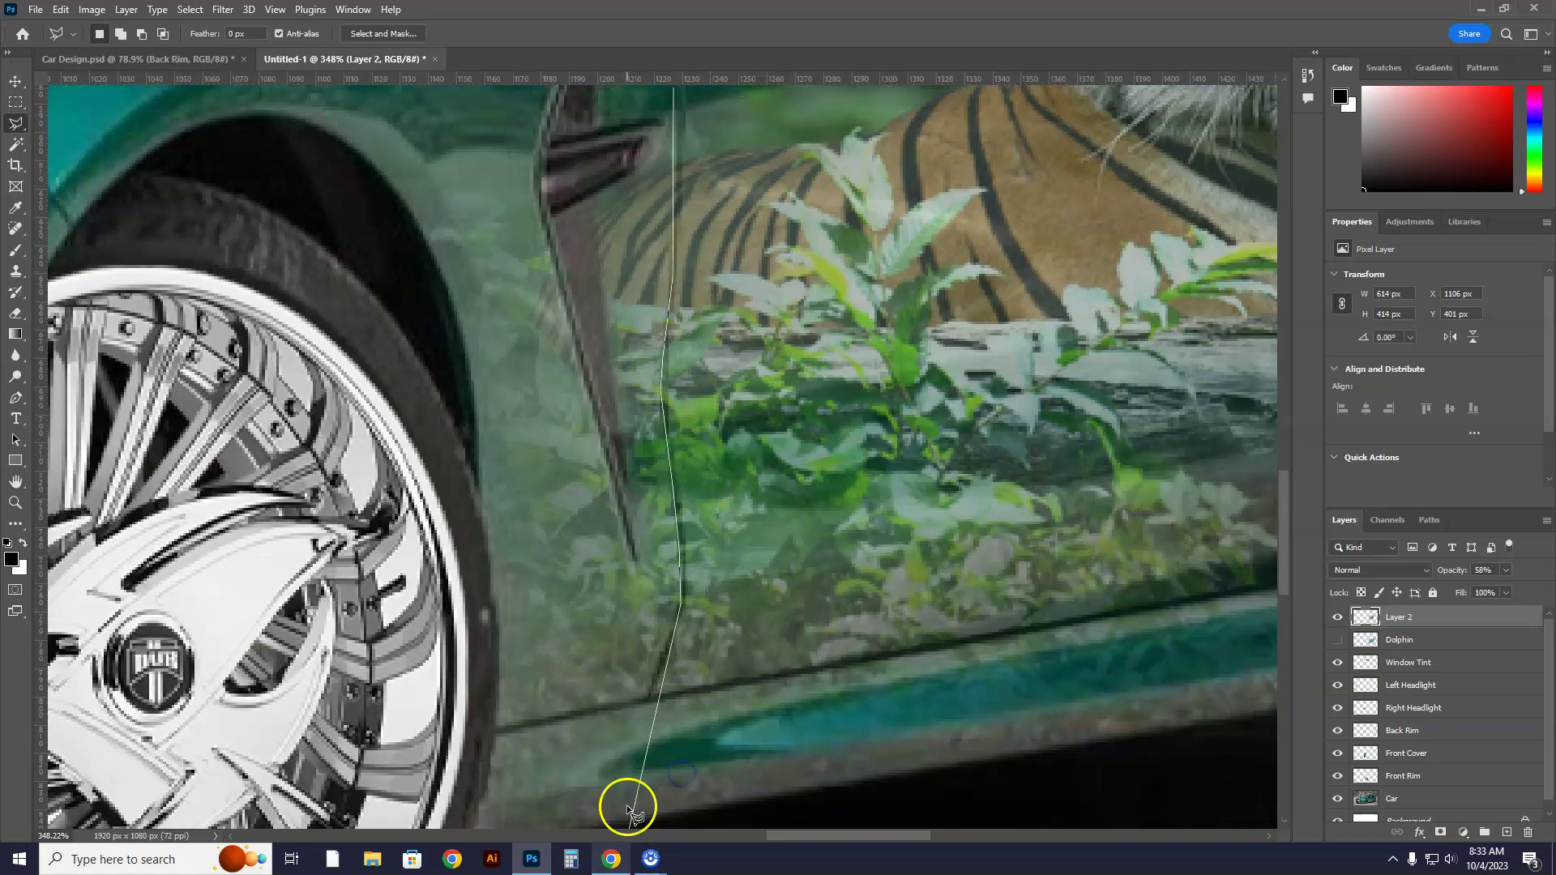
left_click(654, 698)
Close the outline back up the front door seam as a thin strip, clear the tiger artwork inside it and deselect
left_click(686, 603)
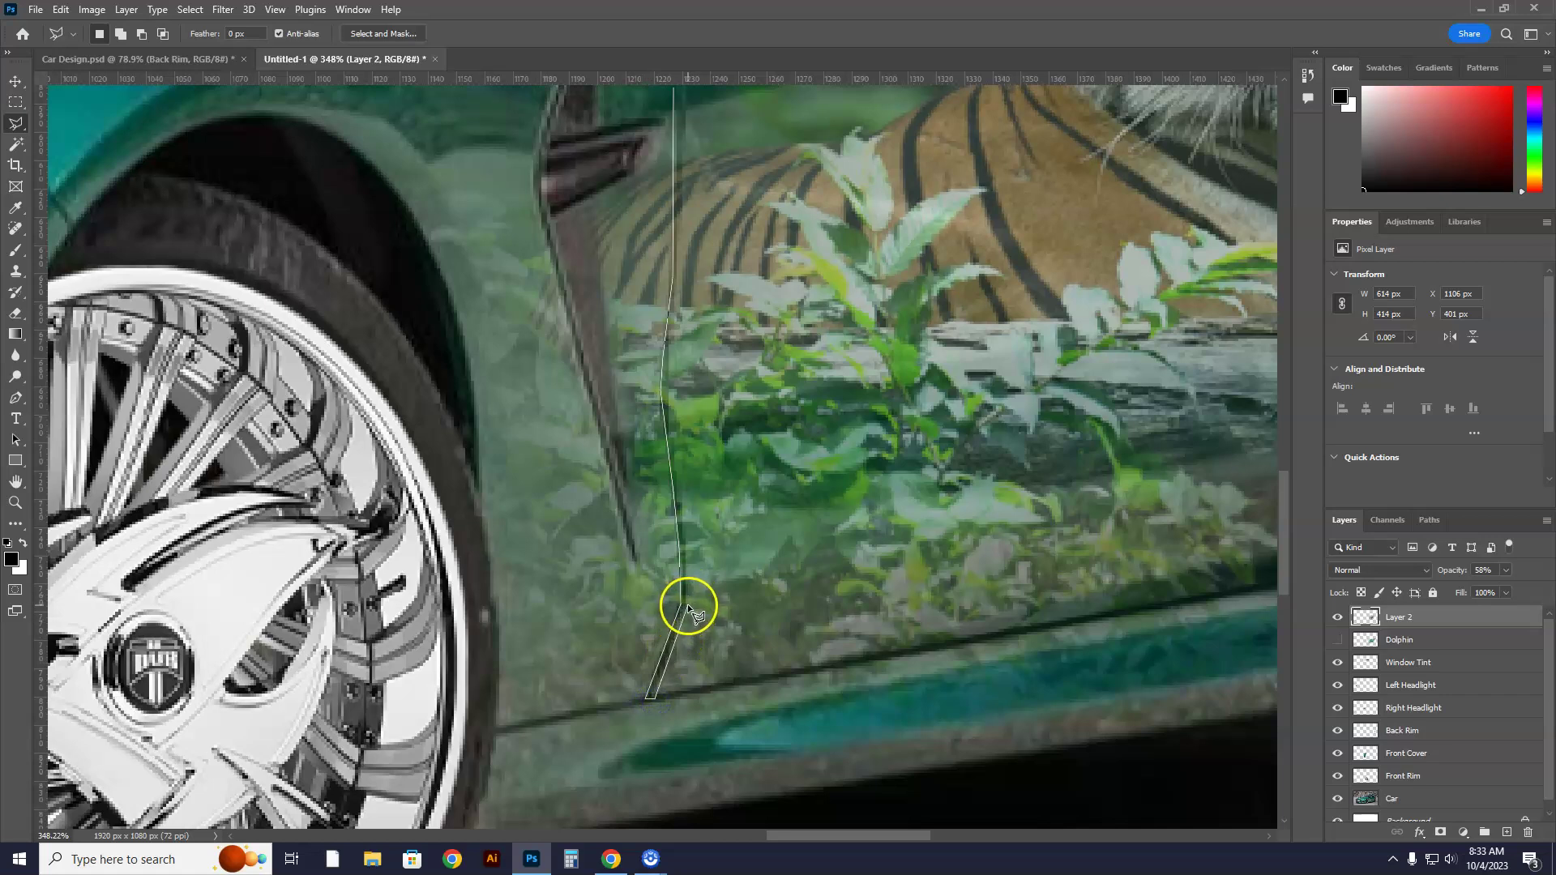
left_click(669, 381)
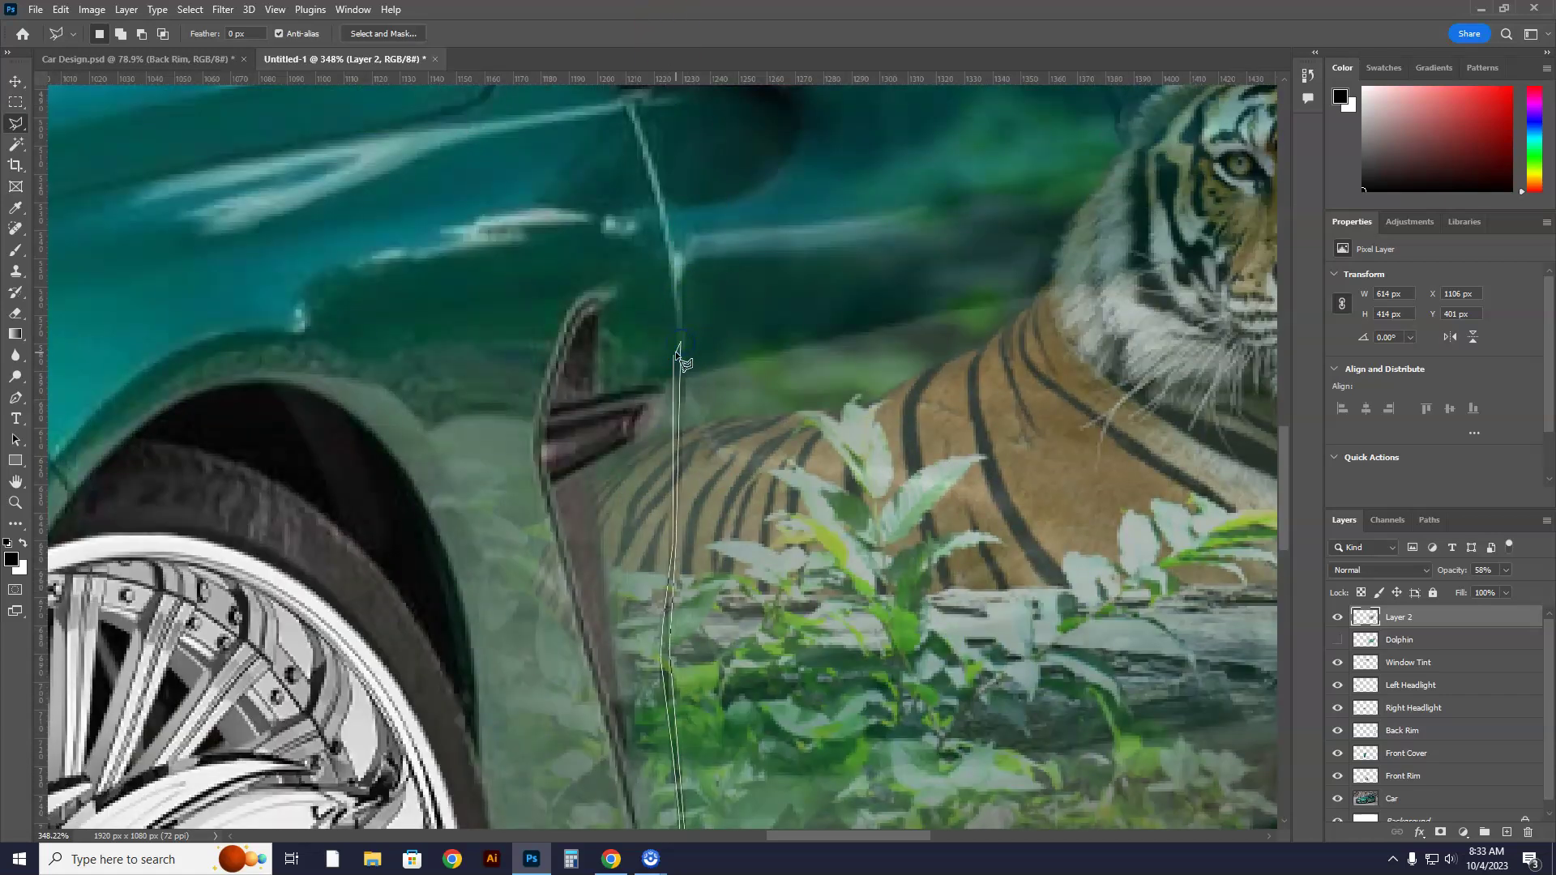
left_click(676, 354)
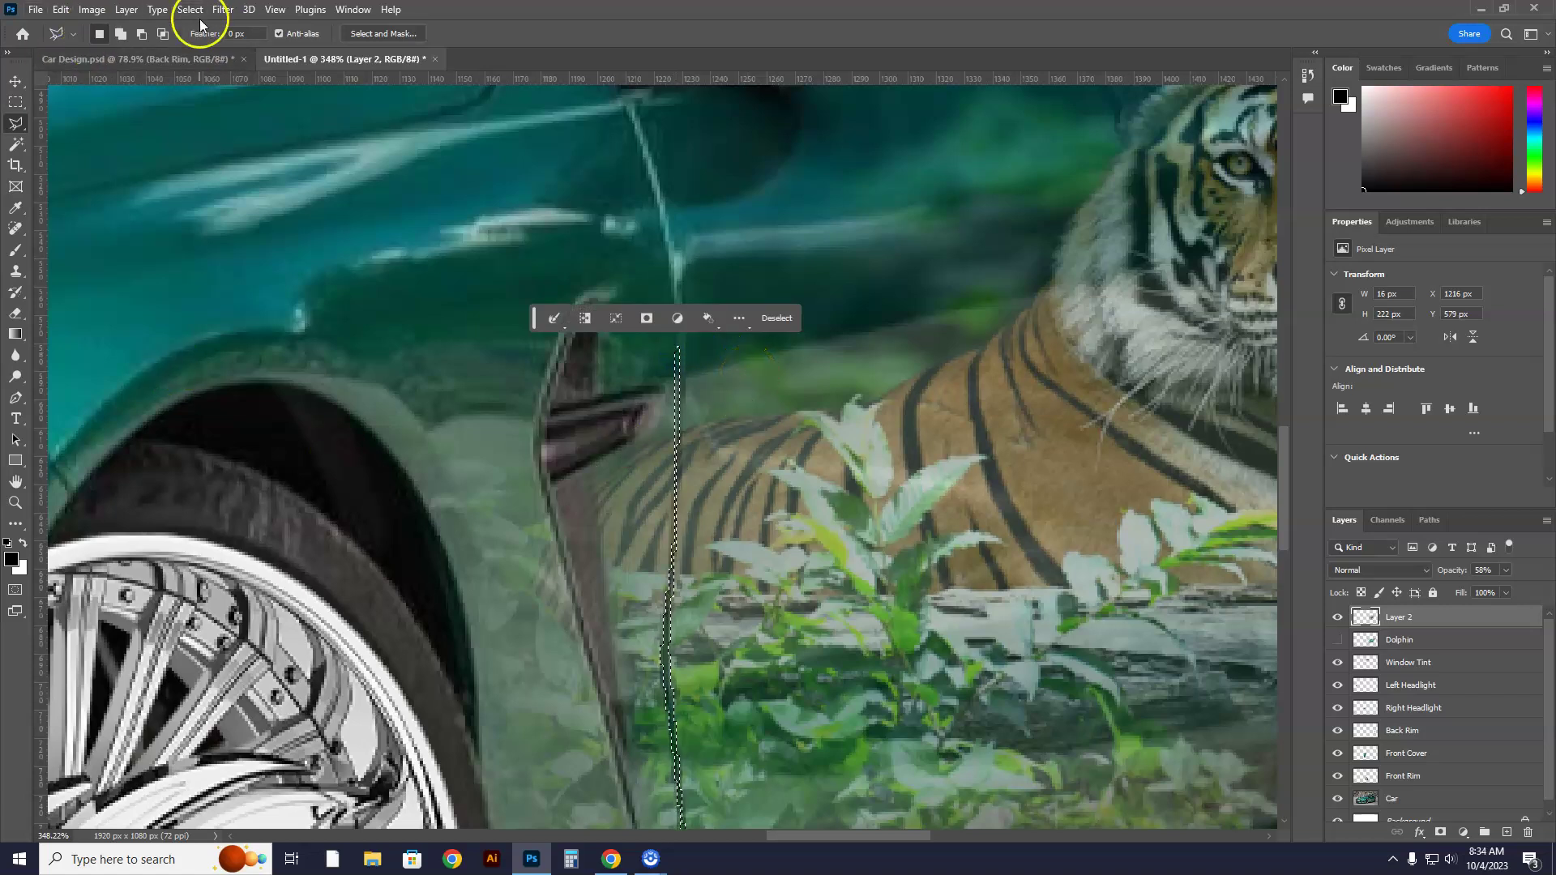
key("ctrl+d")
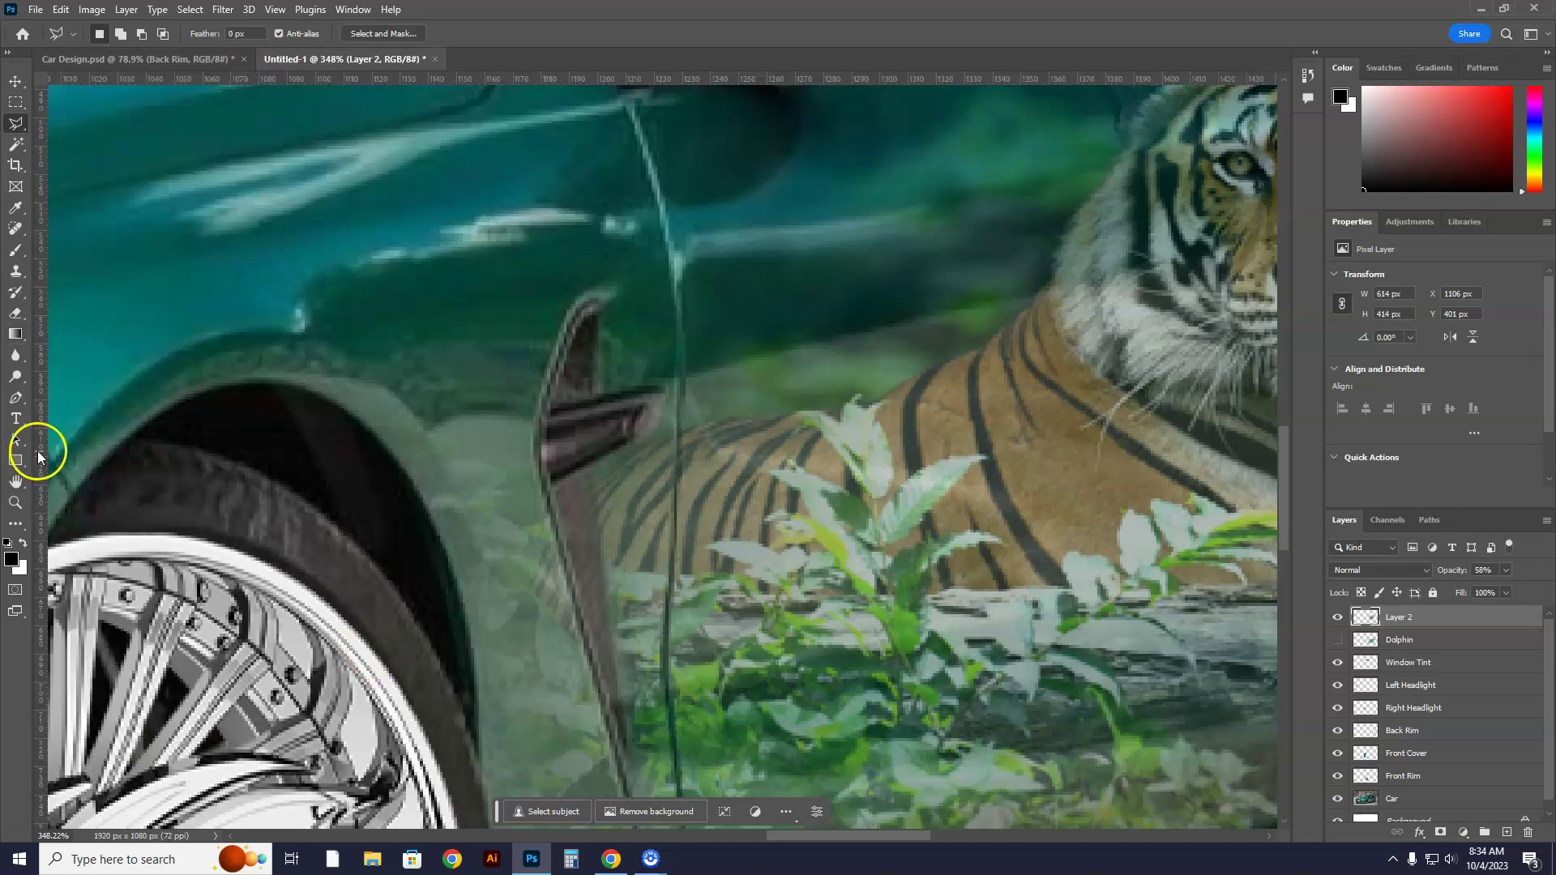
Compare the tiger and dolphin artwork on the whole car and leave both layers hidden
double_click(15, 503)
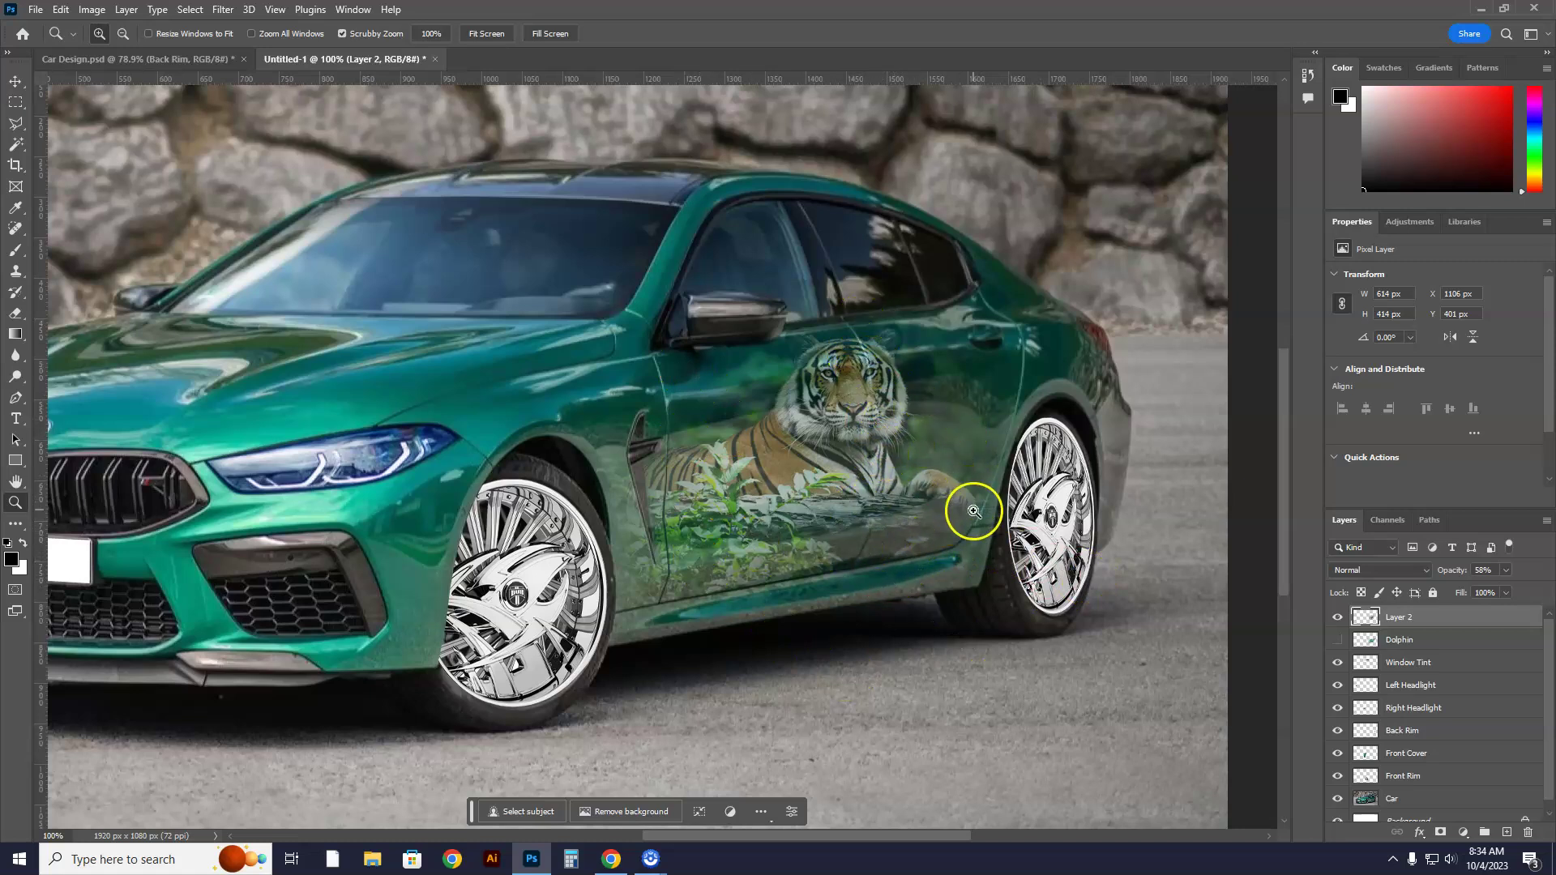
left_click(1338, 617)
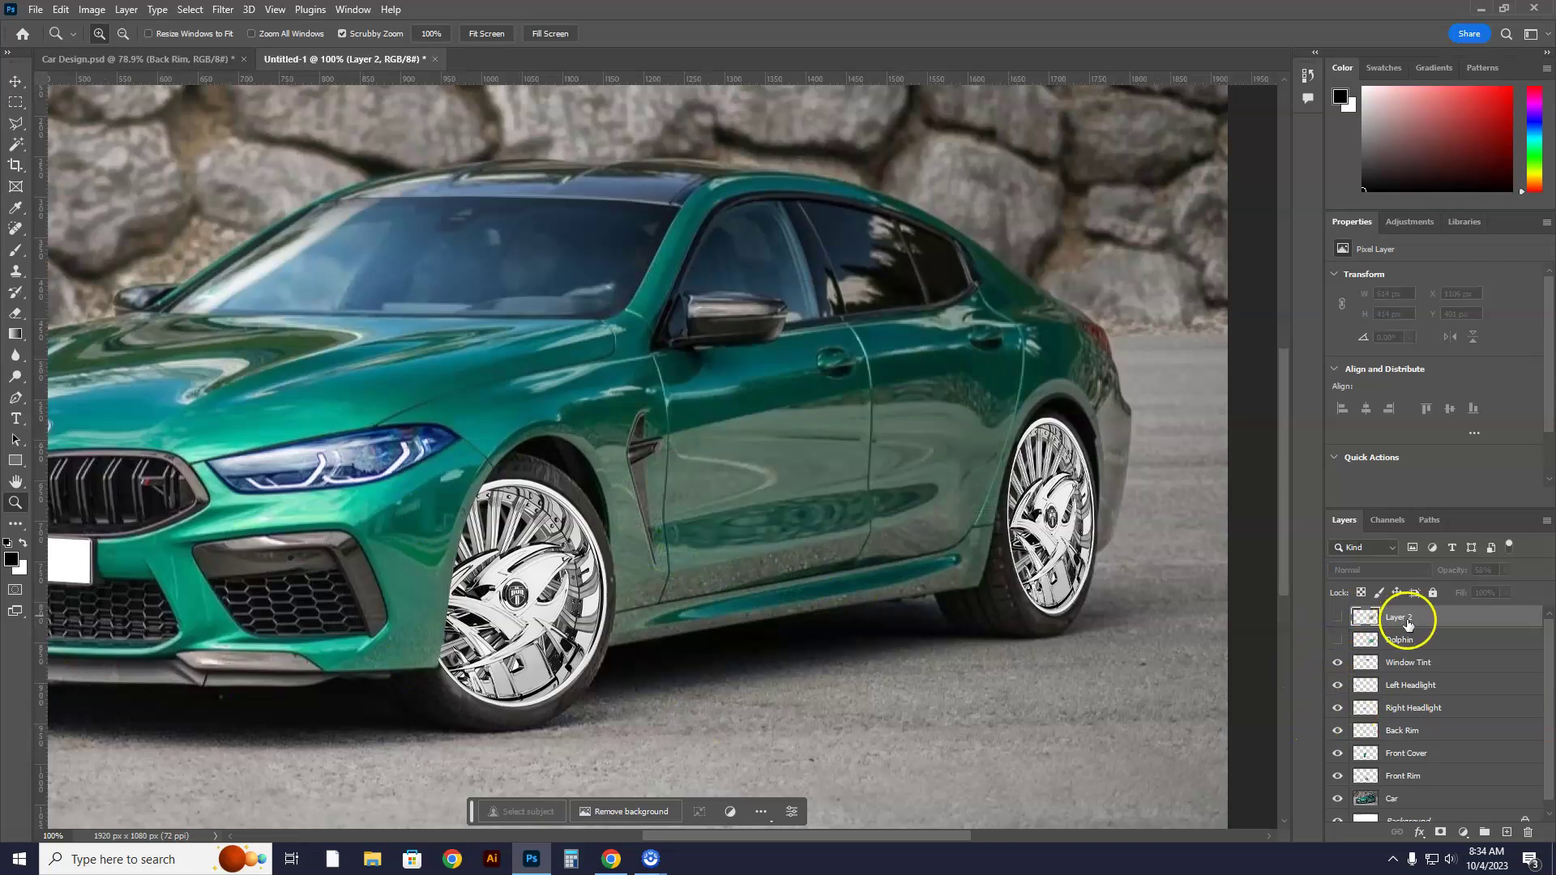
left_click(1337, 640)
left_click(1337, 641)
left_click(1338, 617)
left_click(1338, 618)
Copy the Business Journals picture of cash stacks from the cash image results in Chrome and paste it into the Photoshop car document
left_click(611, 859)
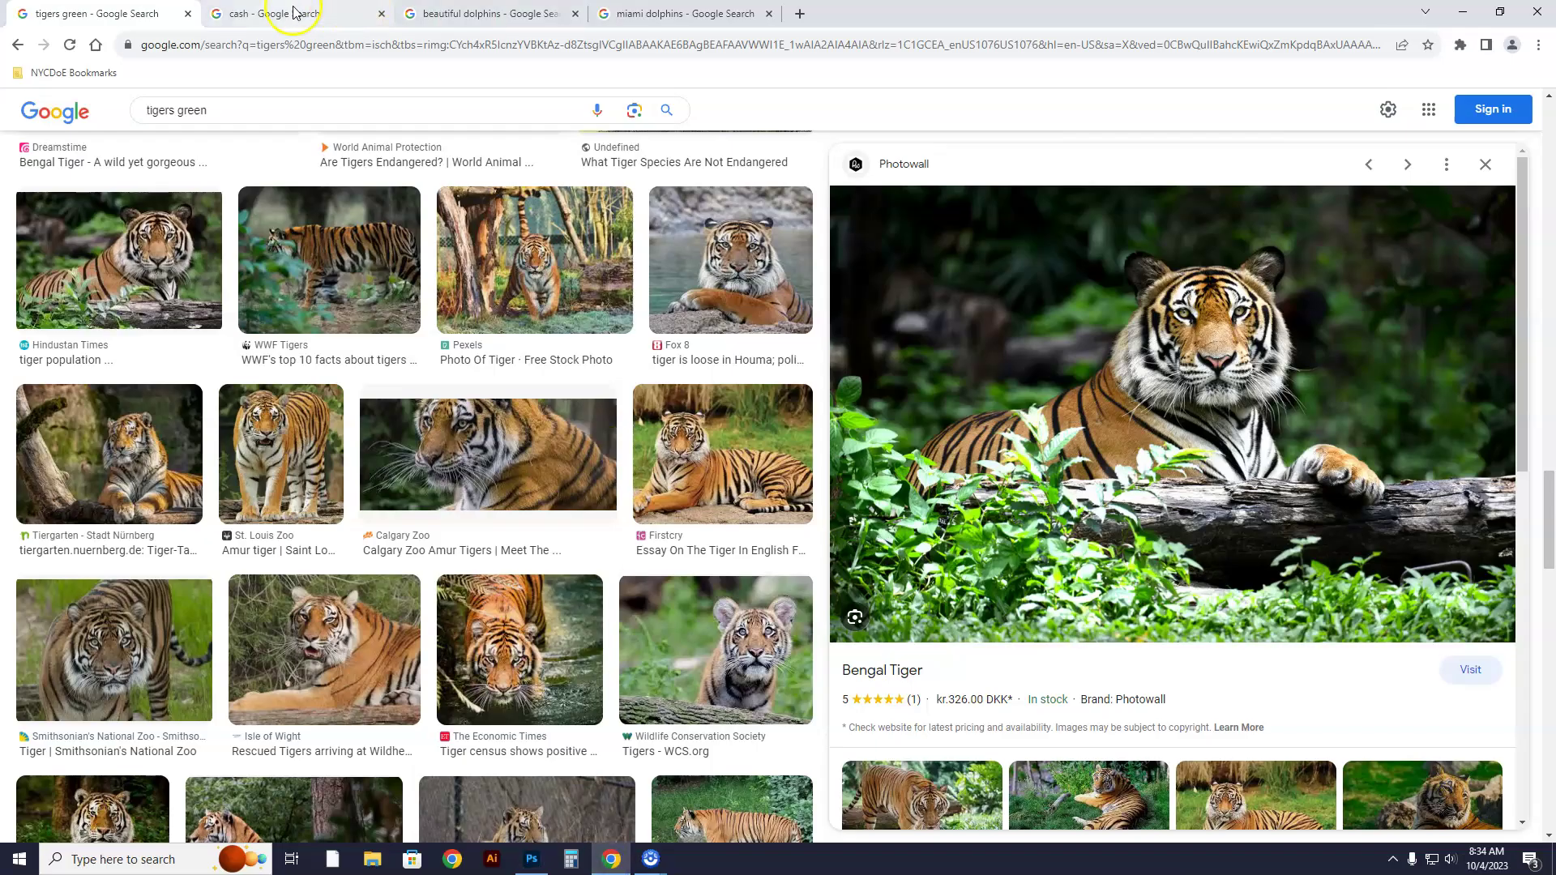
left_click(280, 14)
right_click(1174, 339)
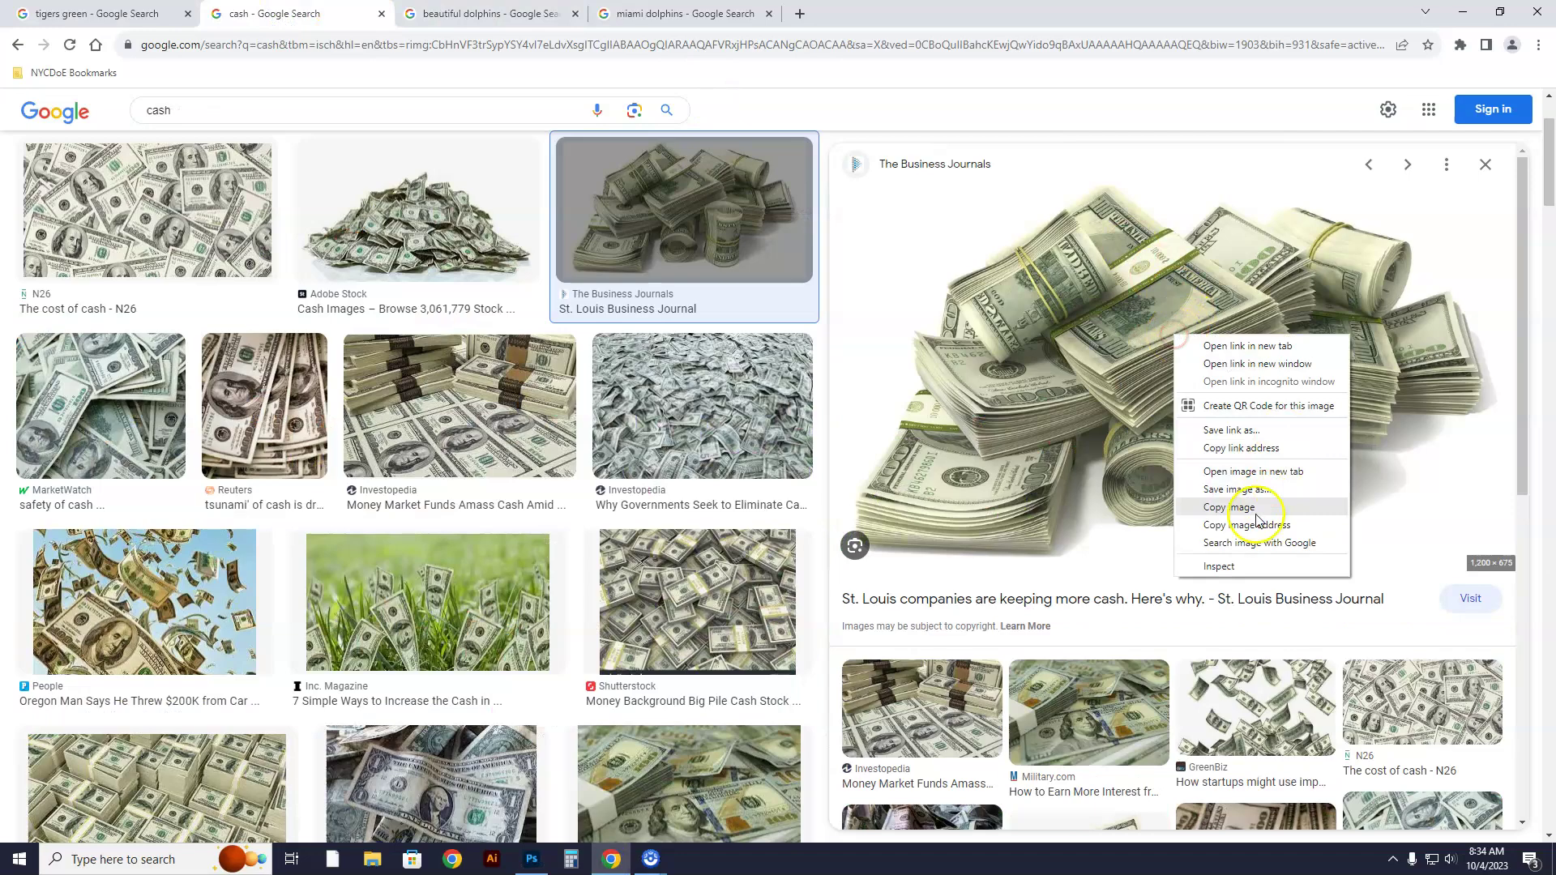
left_click(1250, 511)
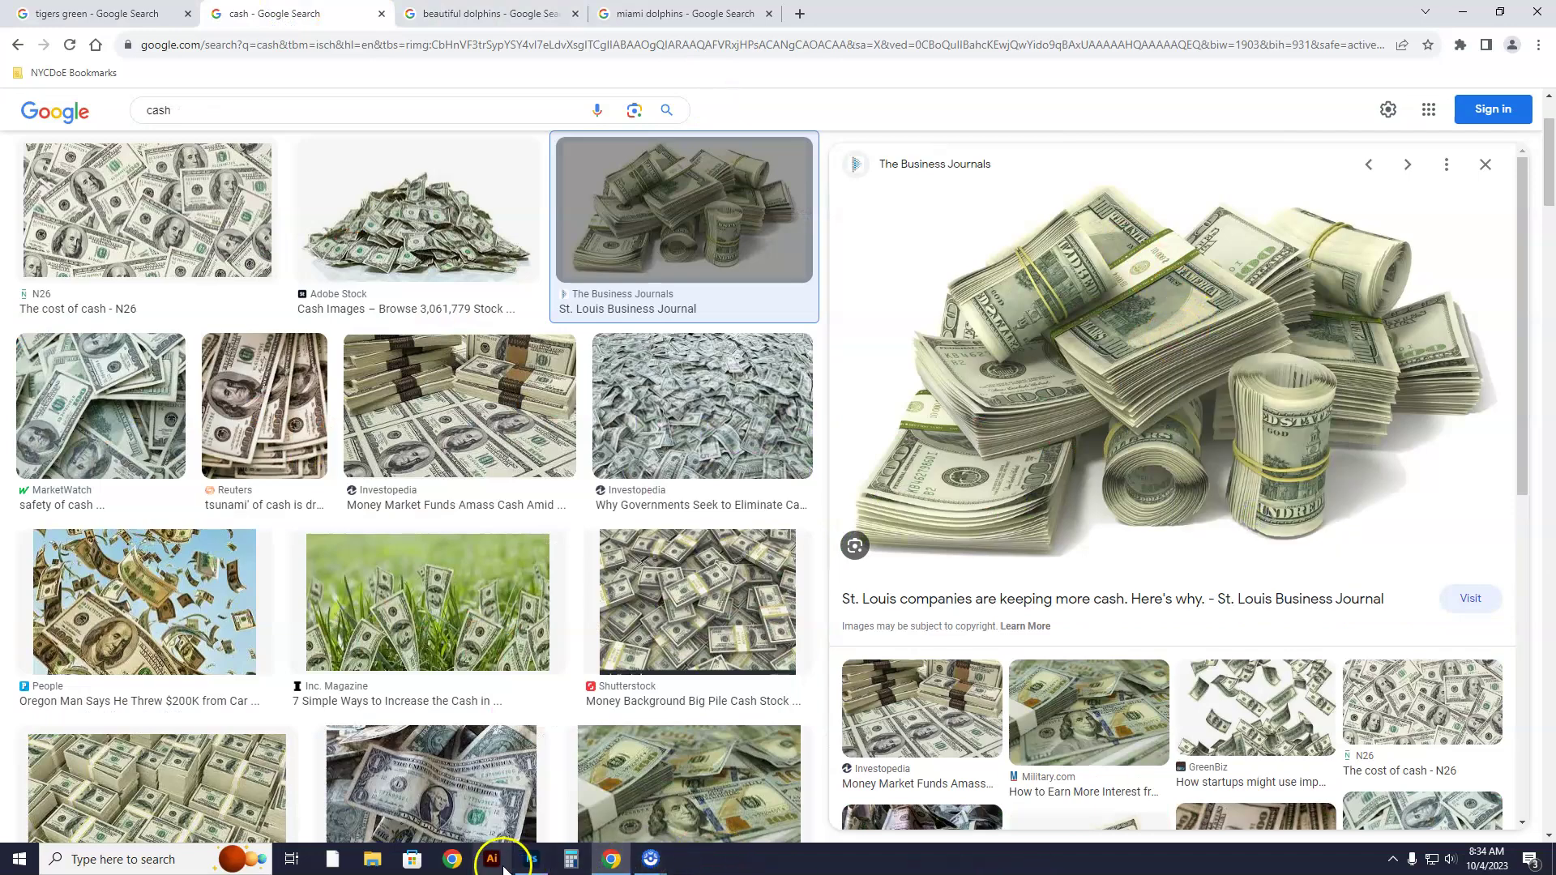
left_click(531, 860)
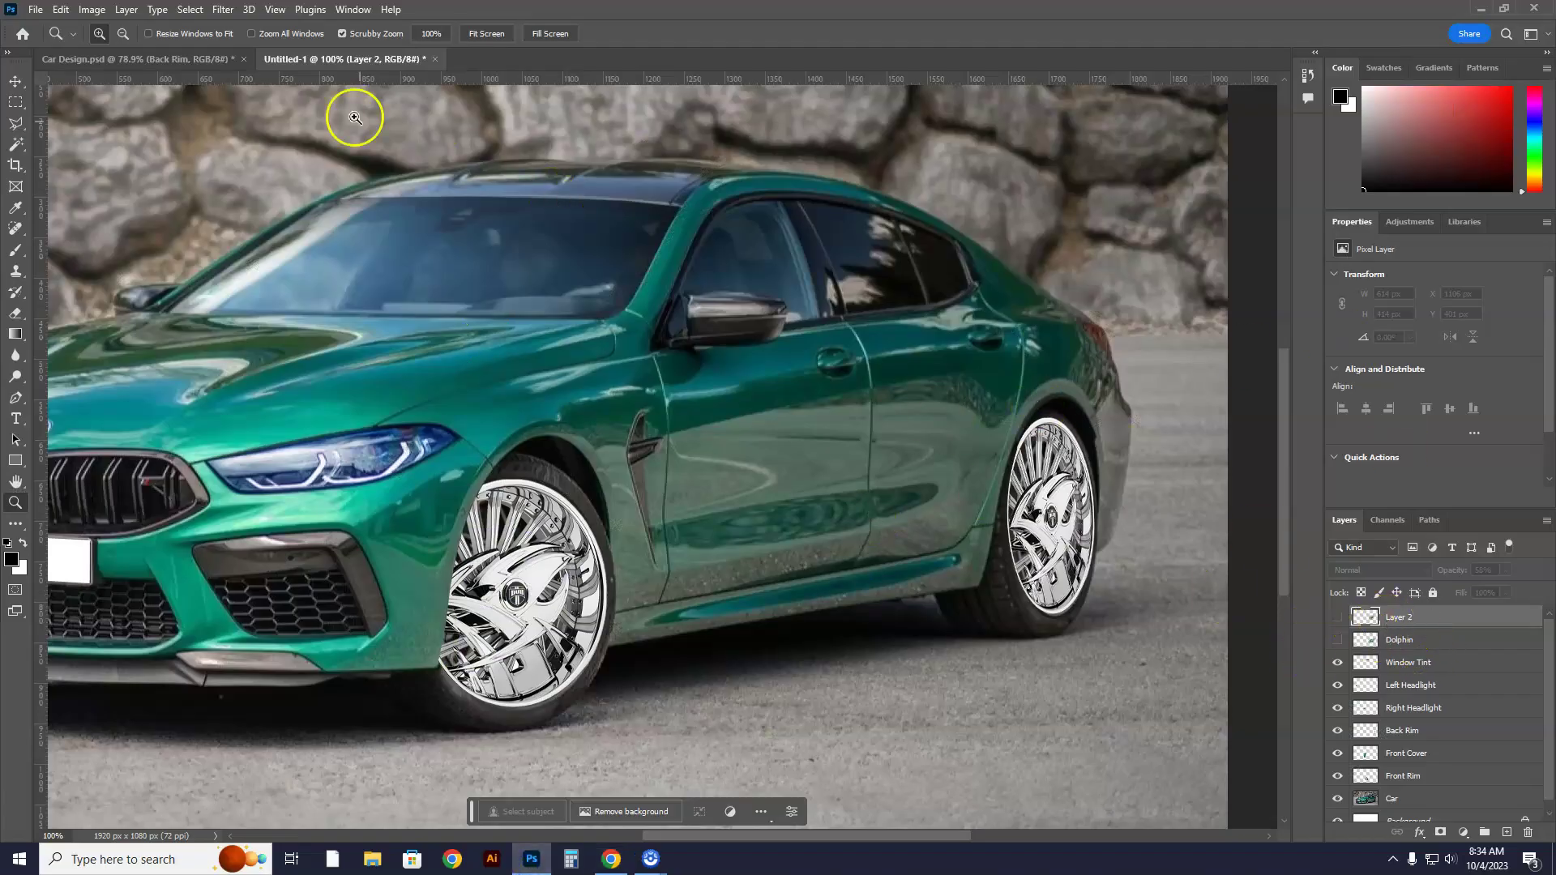
left_click(62, 10)
left_click(81, 152)
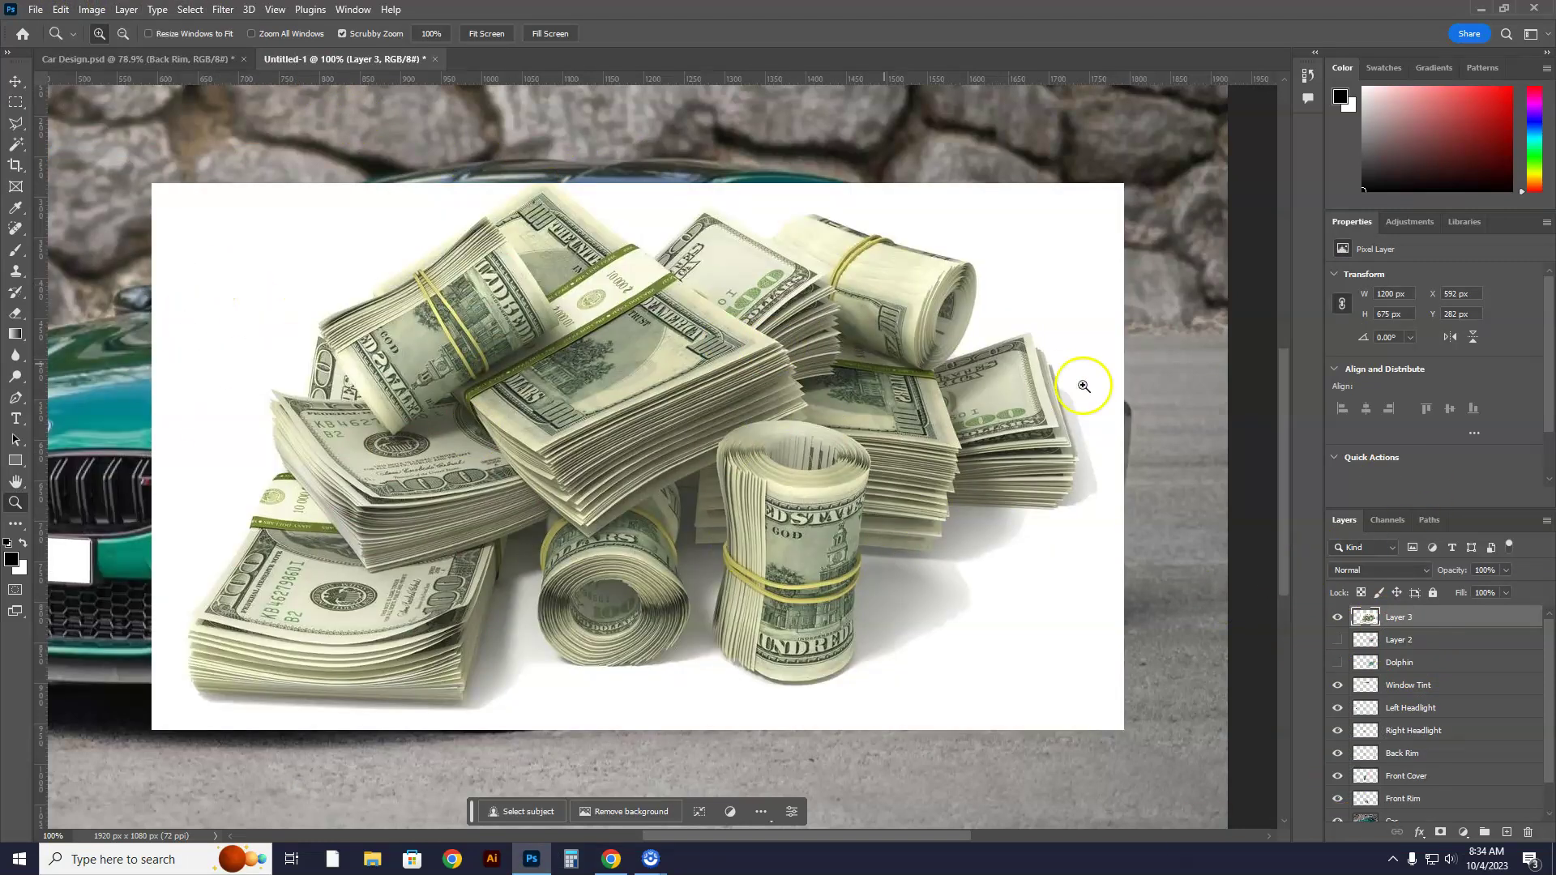
Select the white background around the cash stacks with the Magic Wand and delete it
left_click(15, 144)
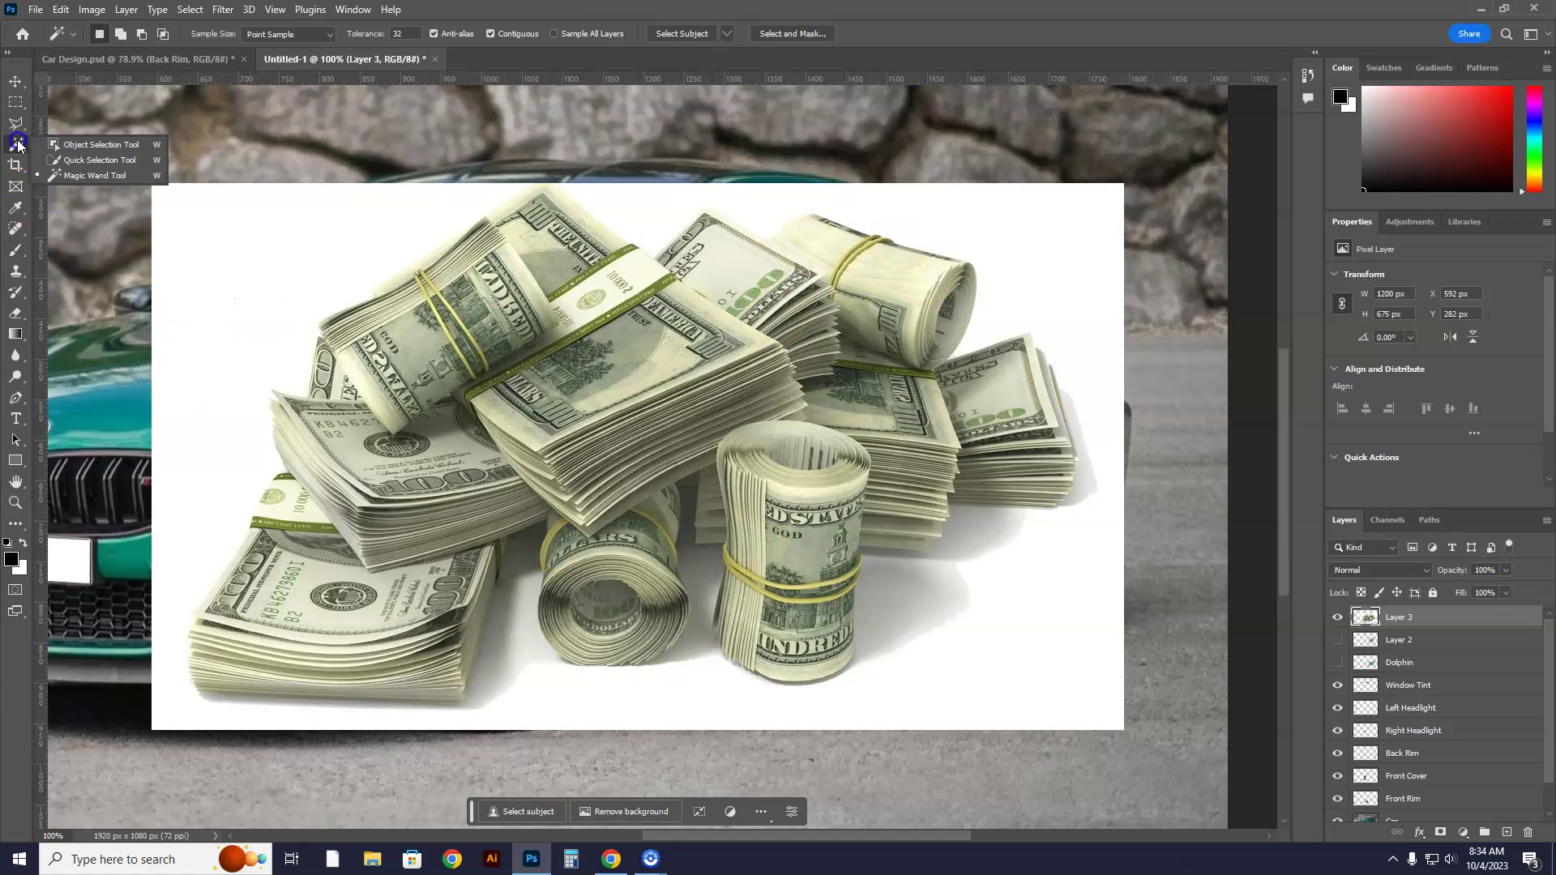
left_click(92, 182)
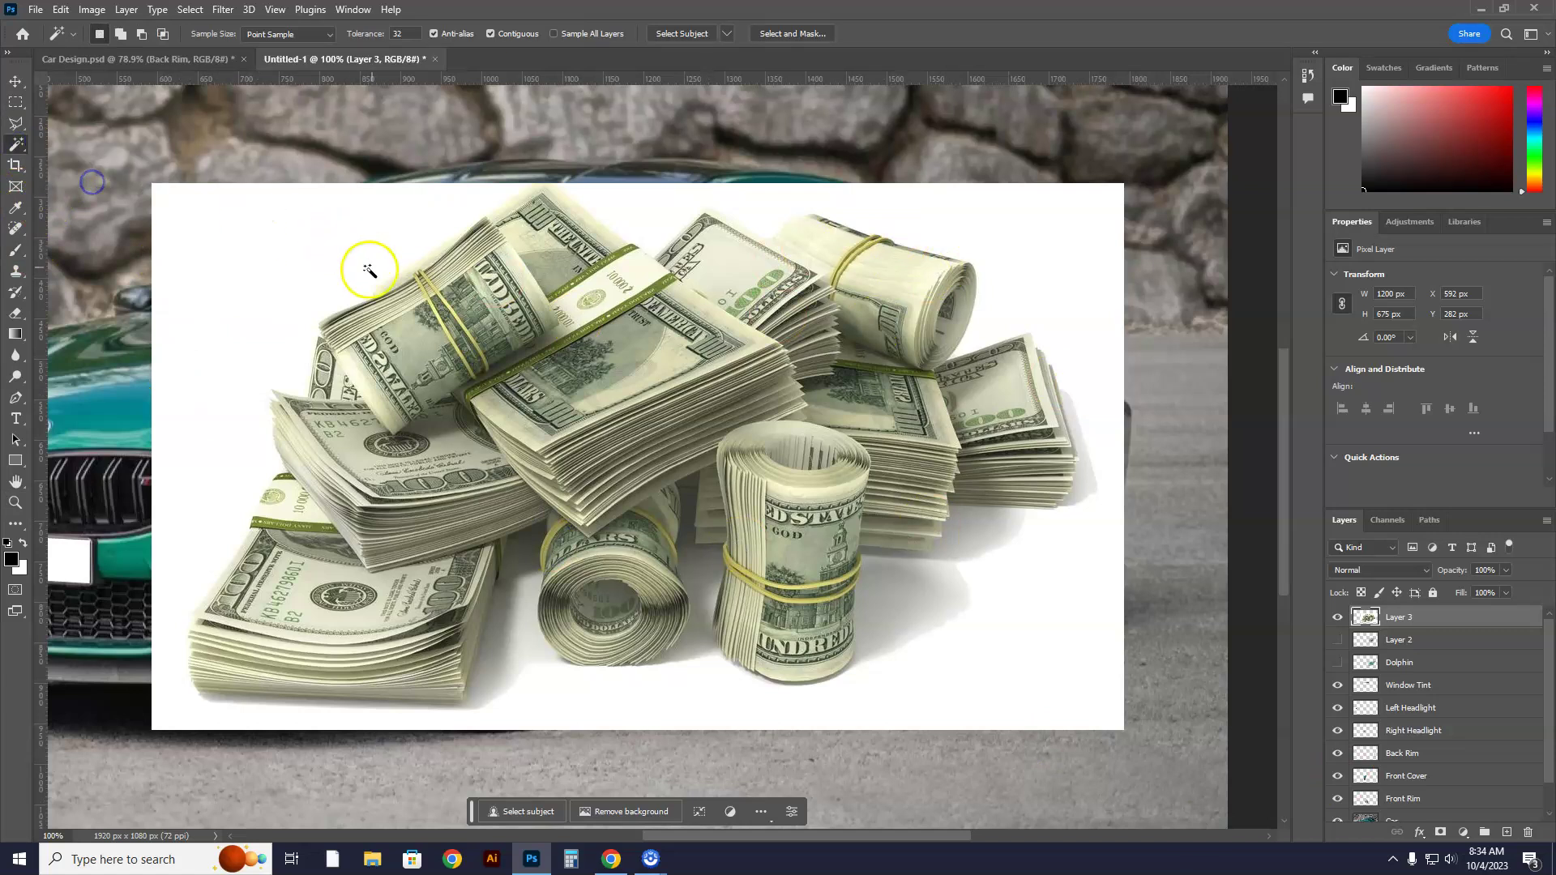
left_click(287, 264)
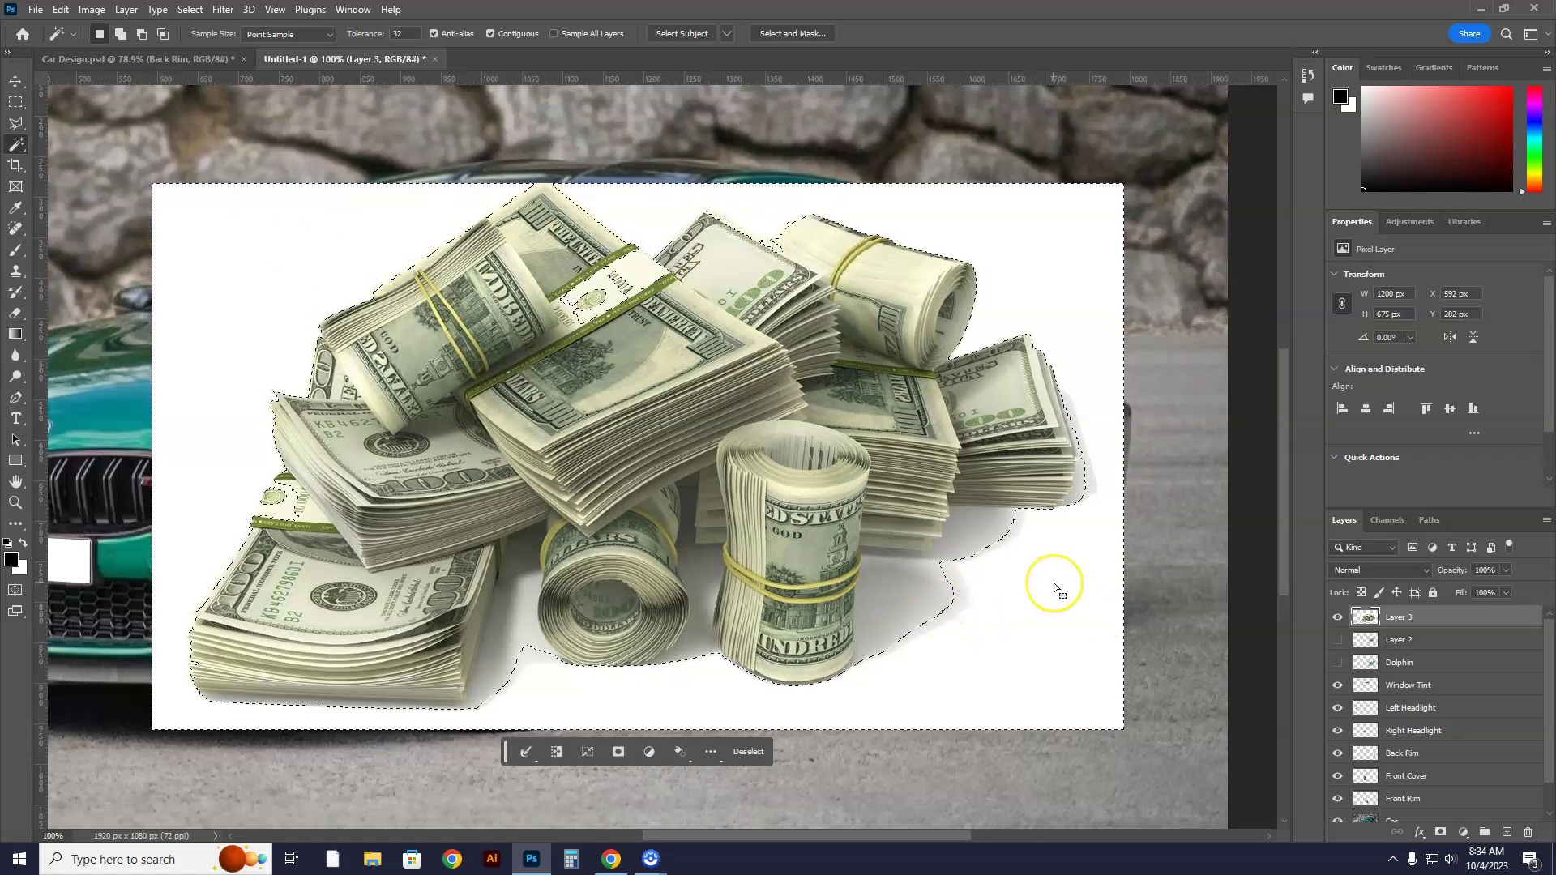
key("Delete")
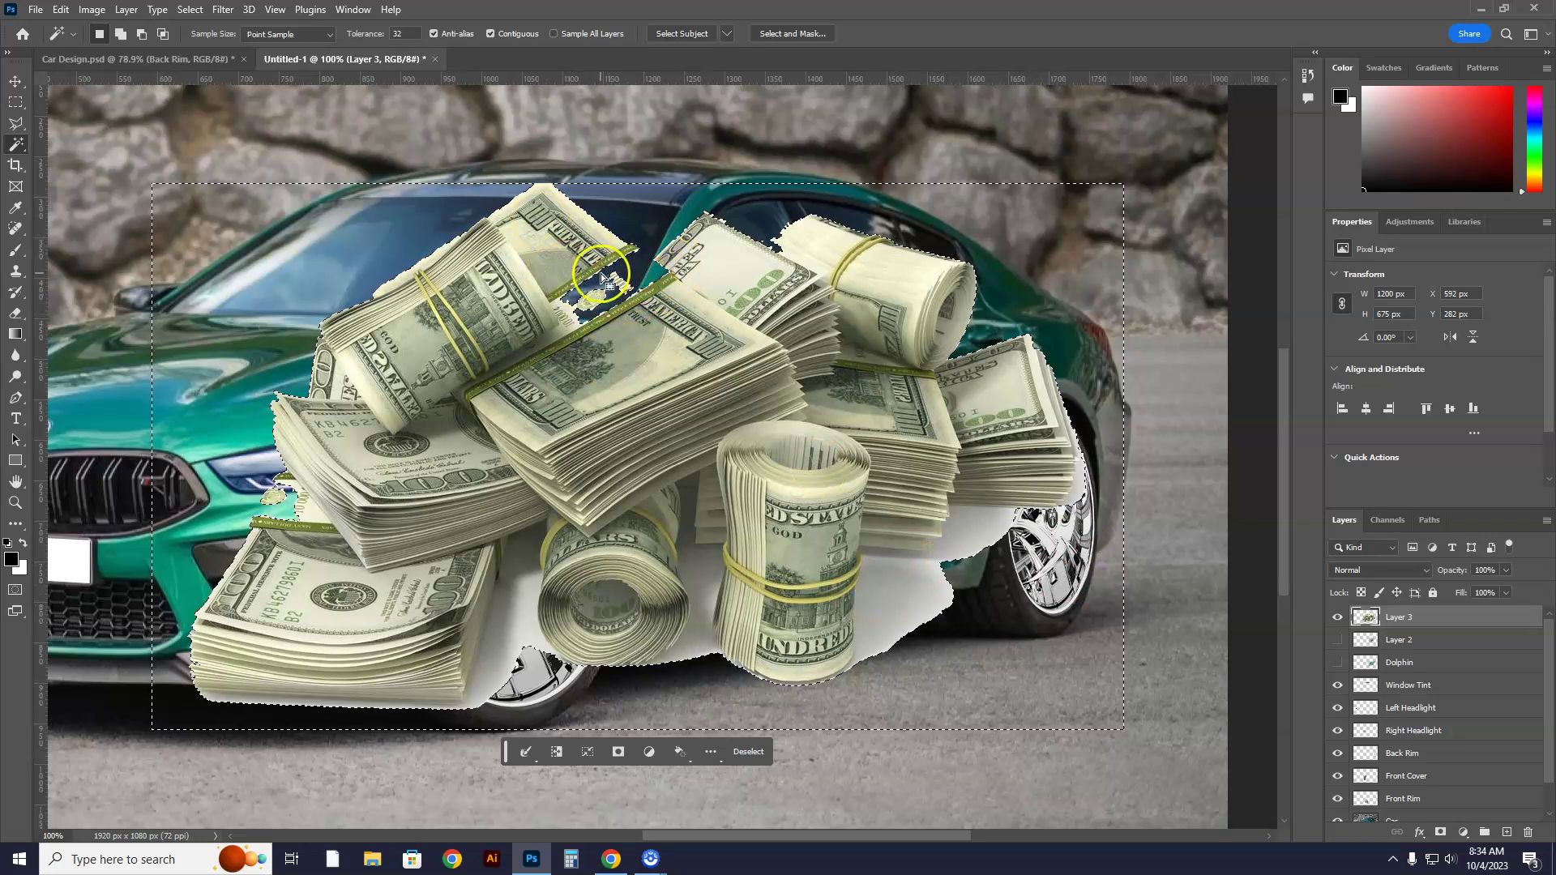
Select and delete the leftover white and grey shadow patches between and beside the lower cash bundles and rolls
left_click(523, 628)
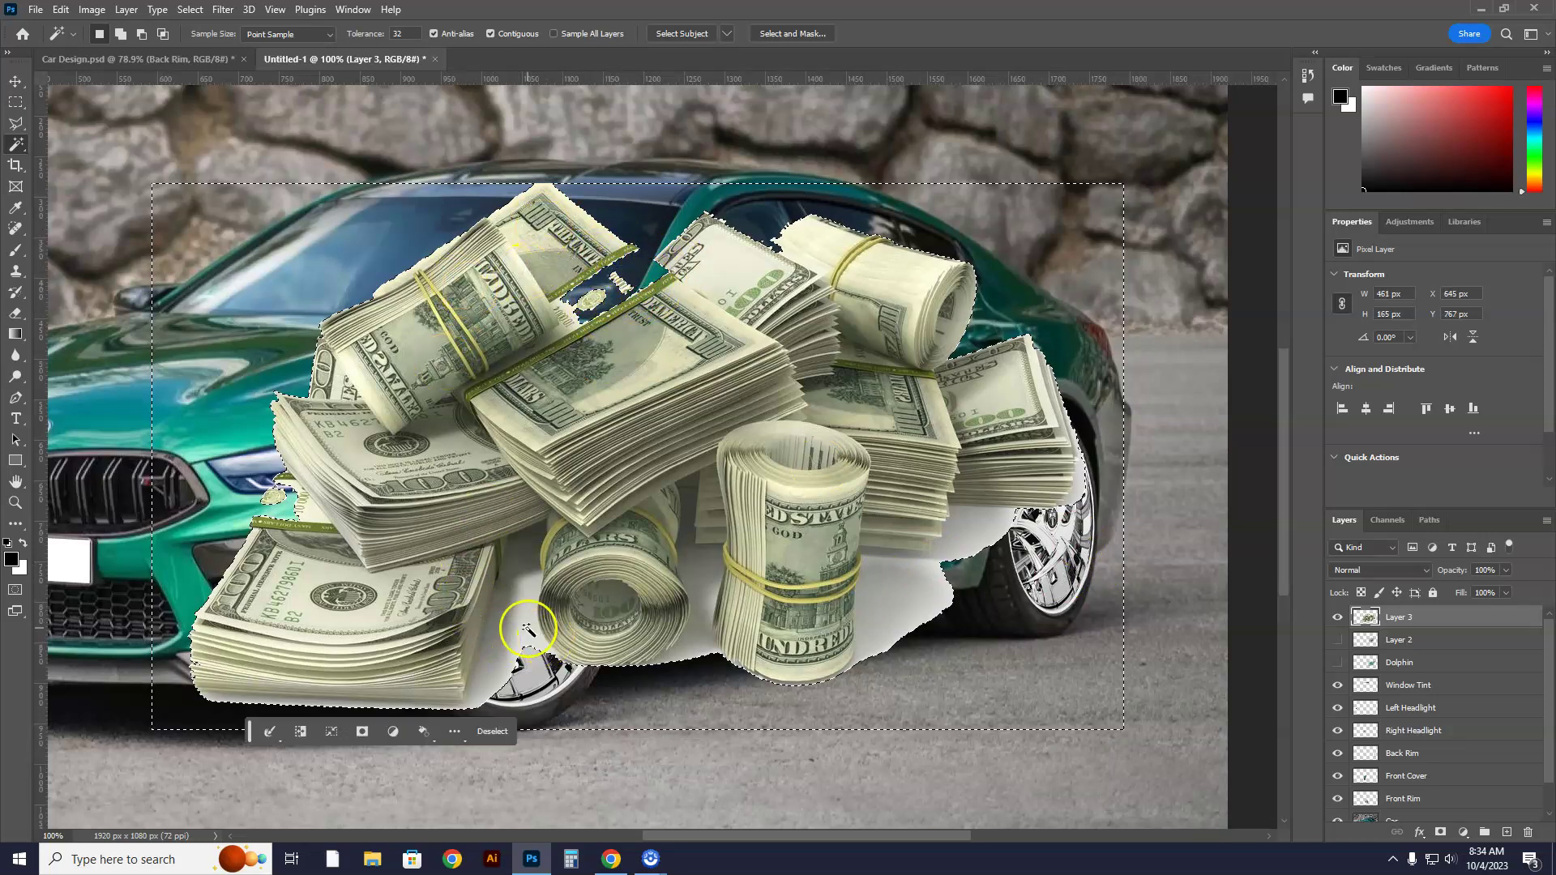
key("Delete")
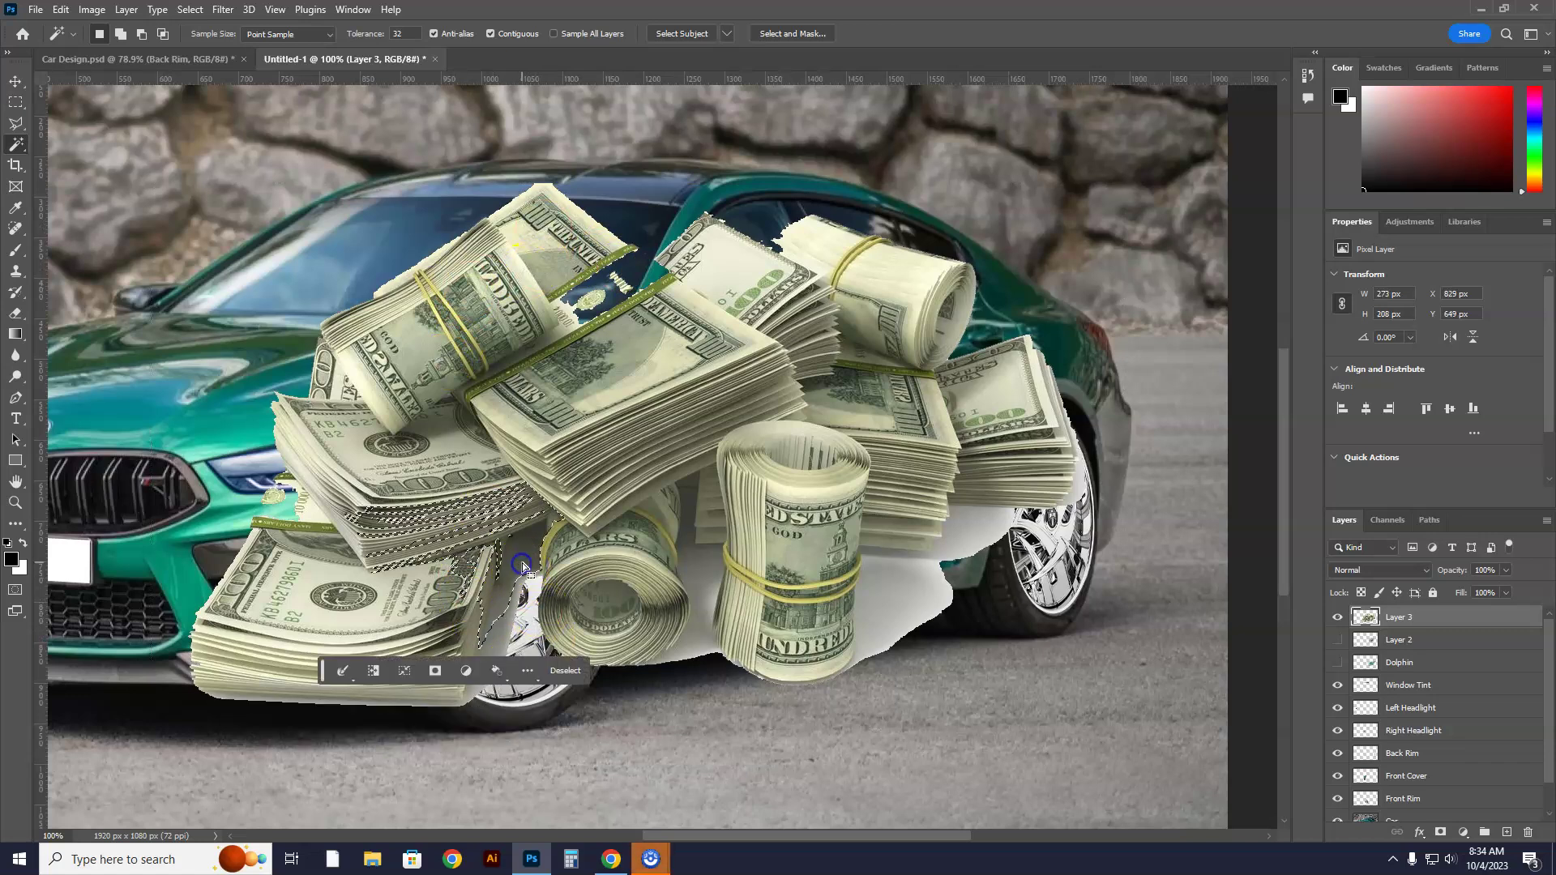
key("ctrl+d")
left_click(712, 577)
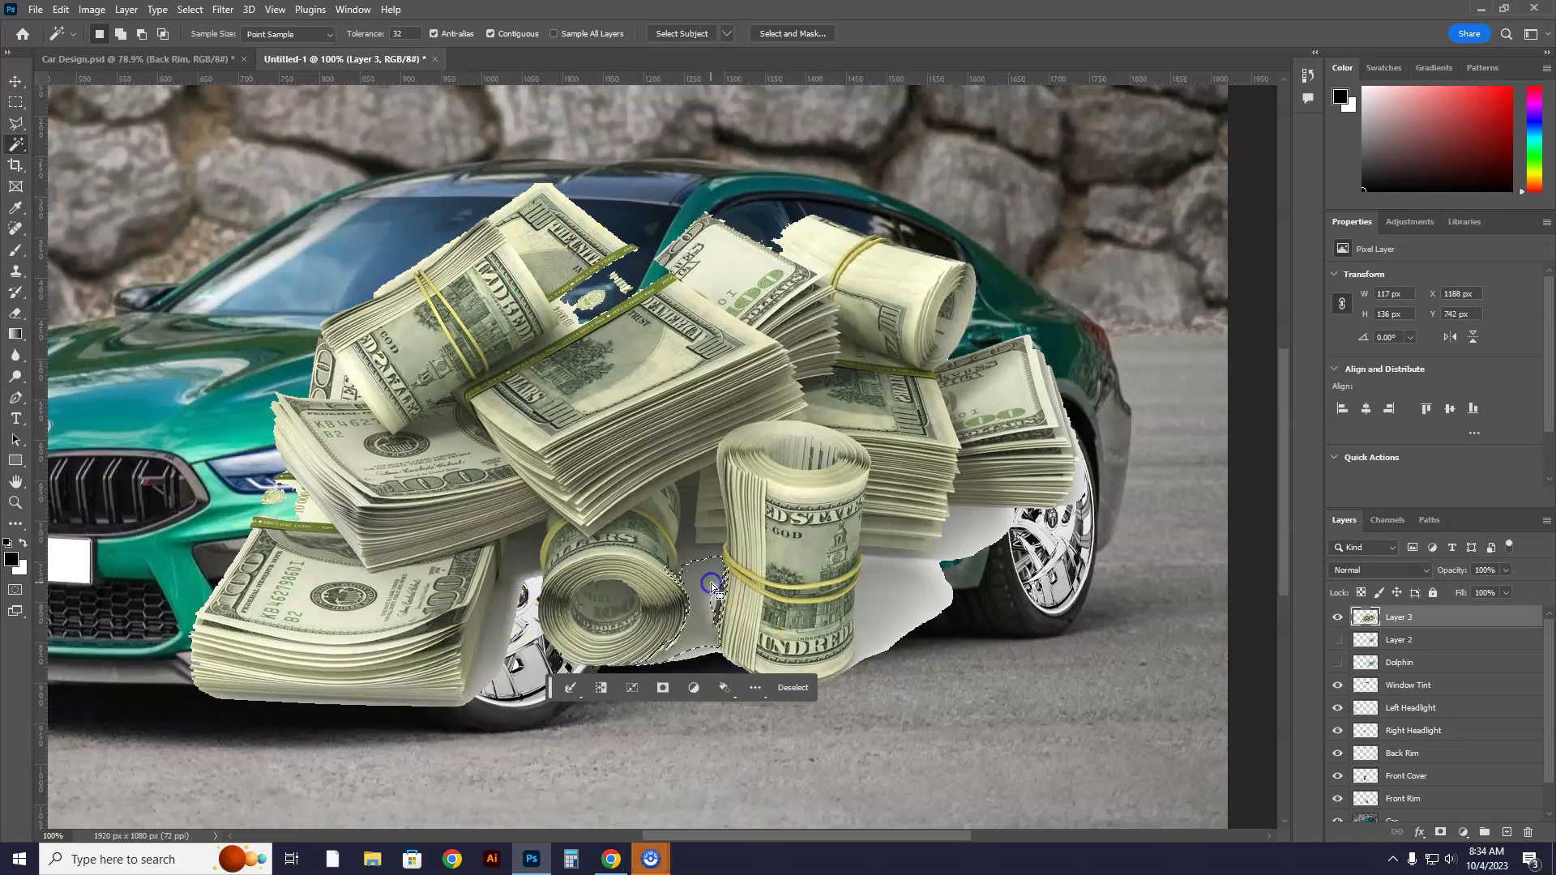
left_click(889, 607)
key("Delete")
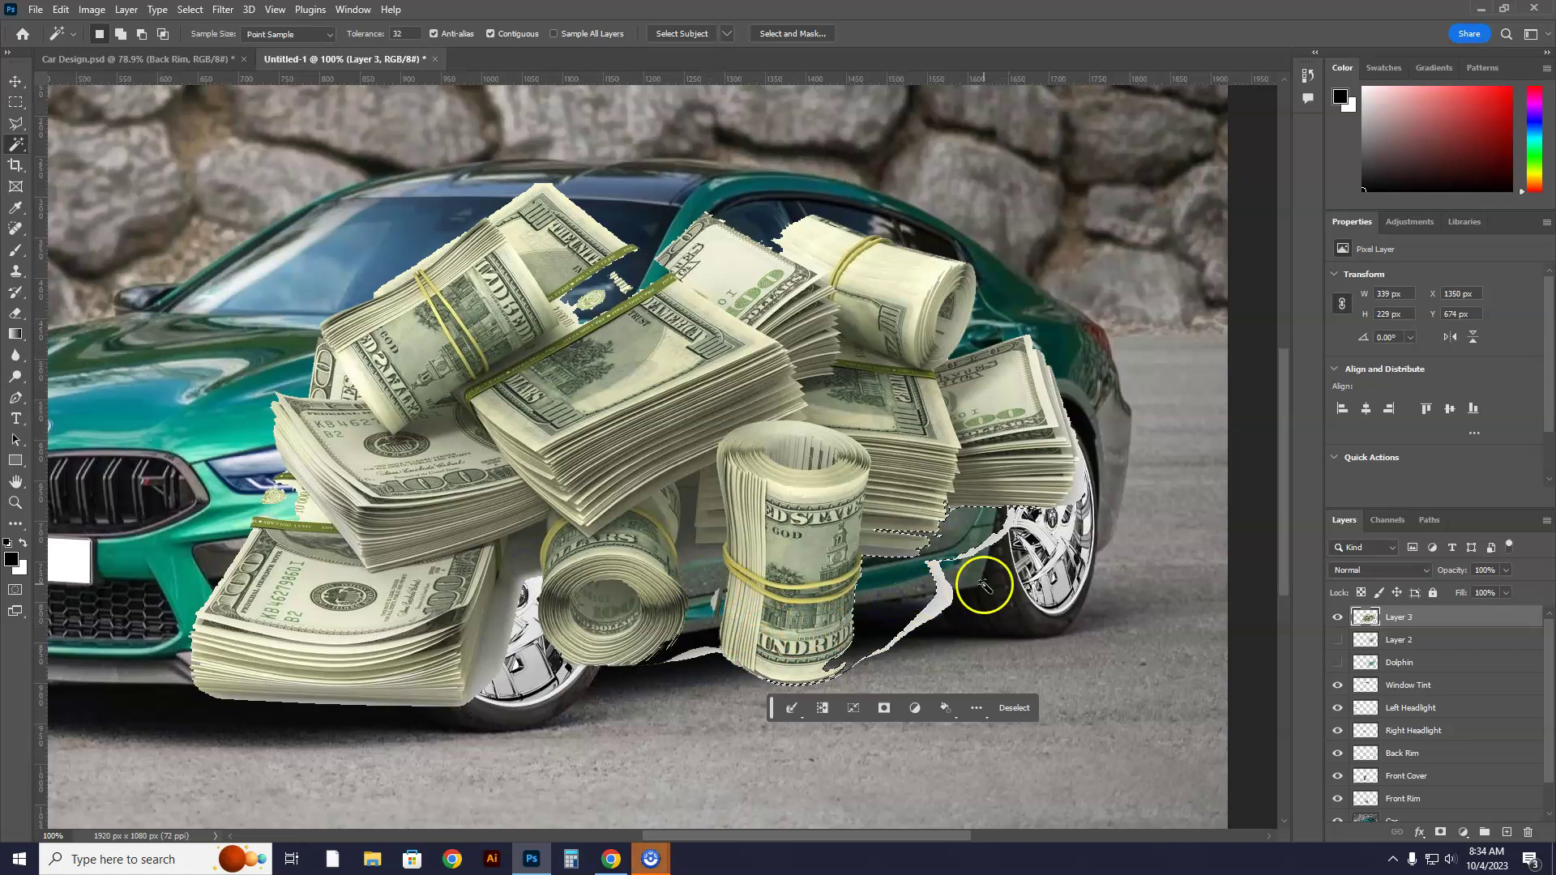
key("Delete")
left_click(687, 649)
key("Delete")
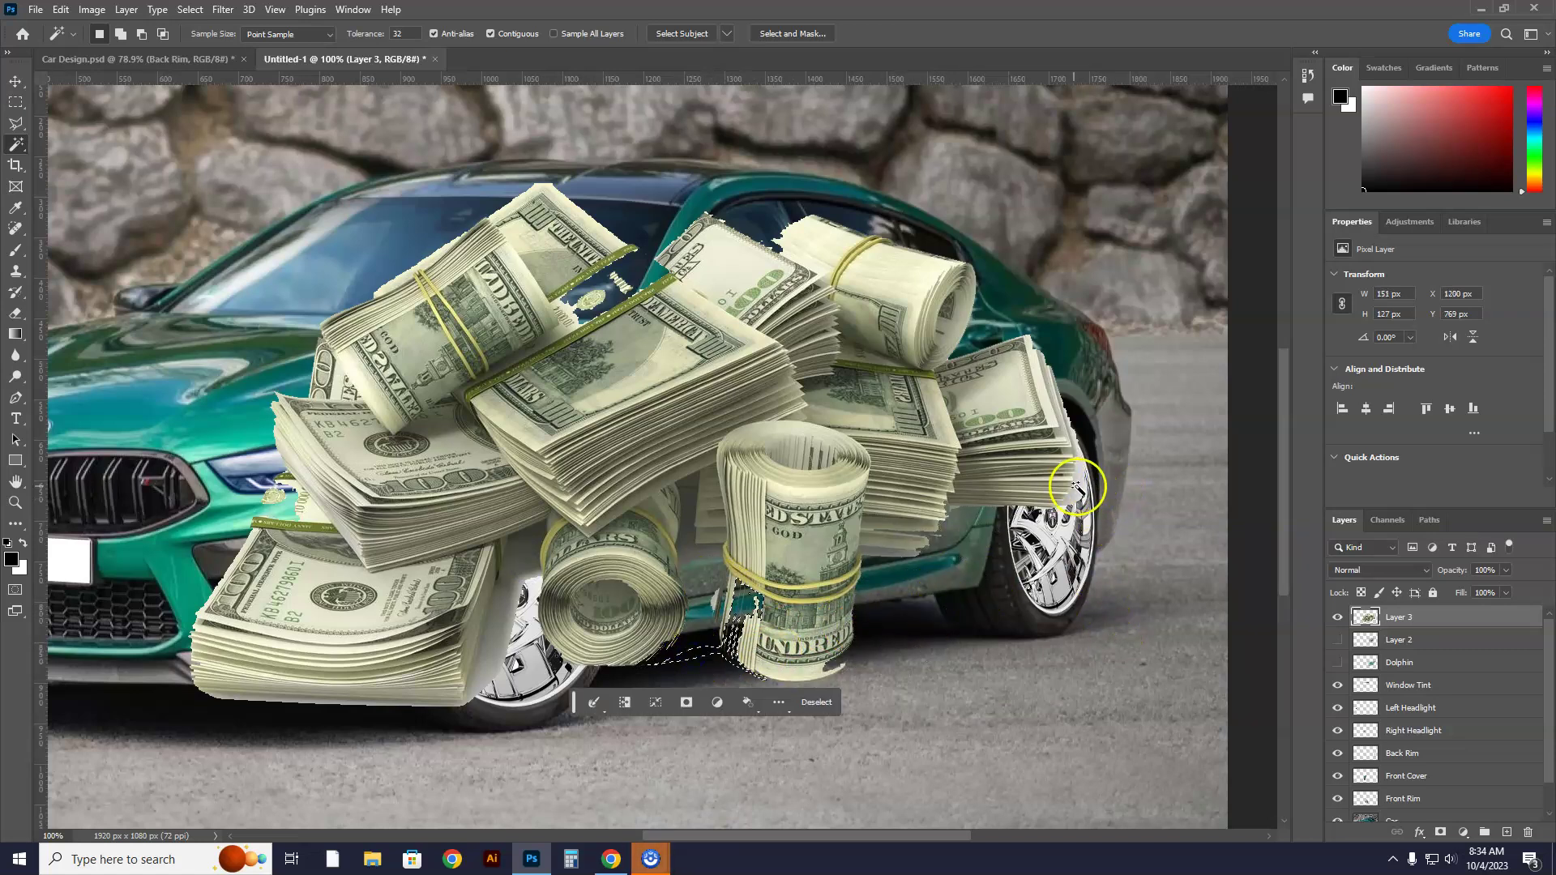
left_click(1074, 483)
key("Delete")
left_click(800, 219)
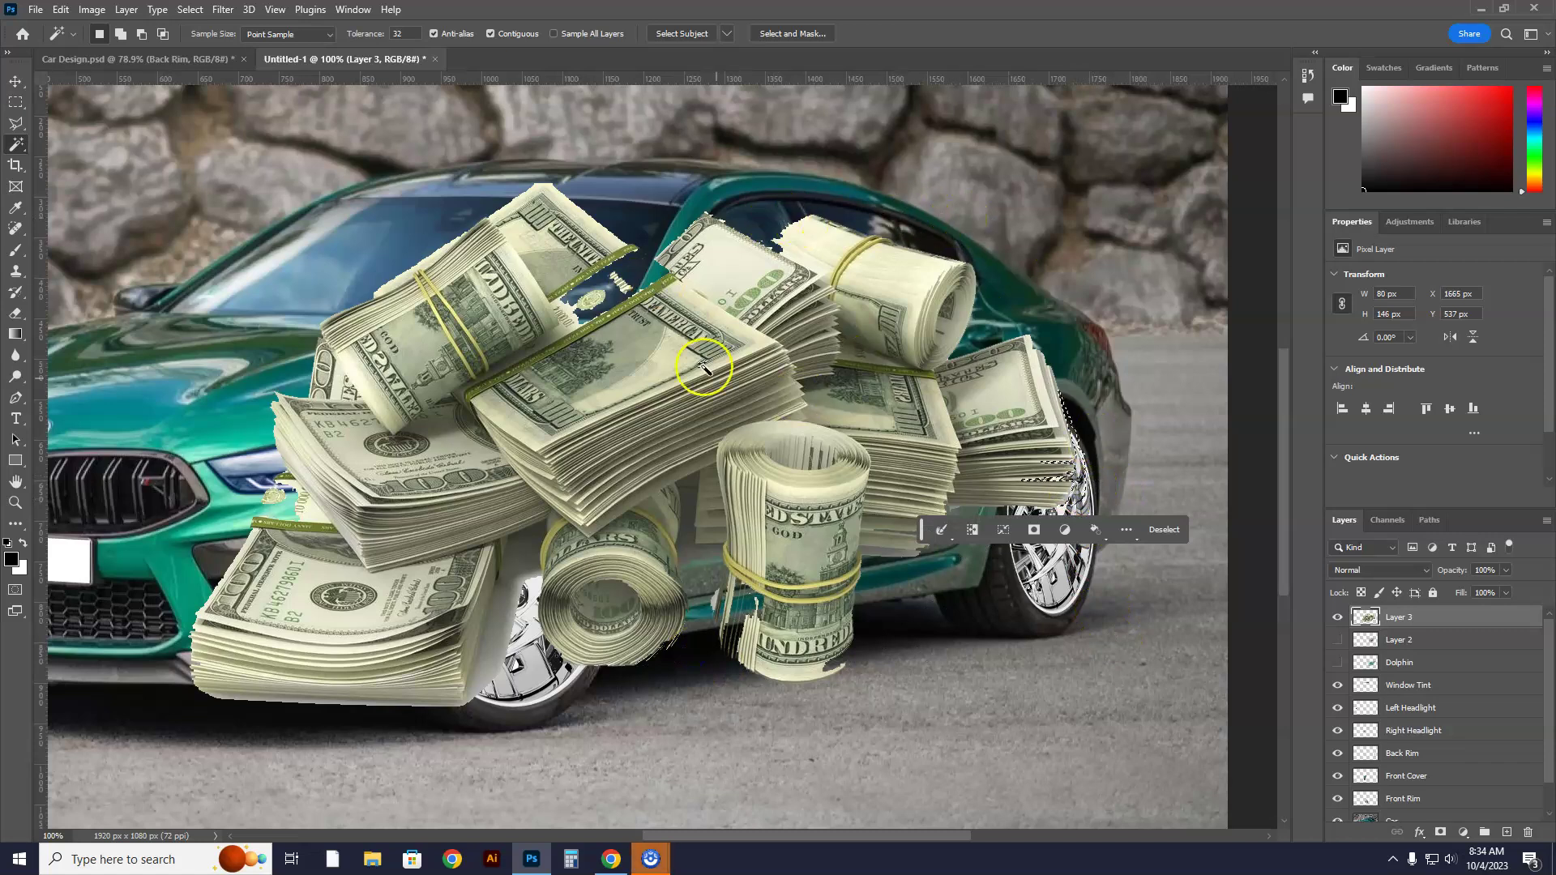
Lower the cash layer's opacity to 39% and move the cash stacks further over the side of the car
left_click(1506, 571)
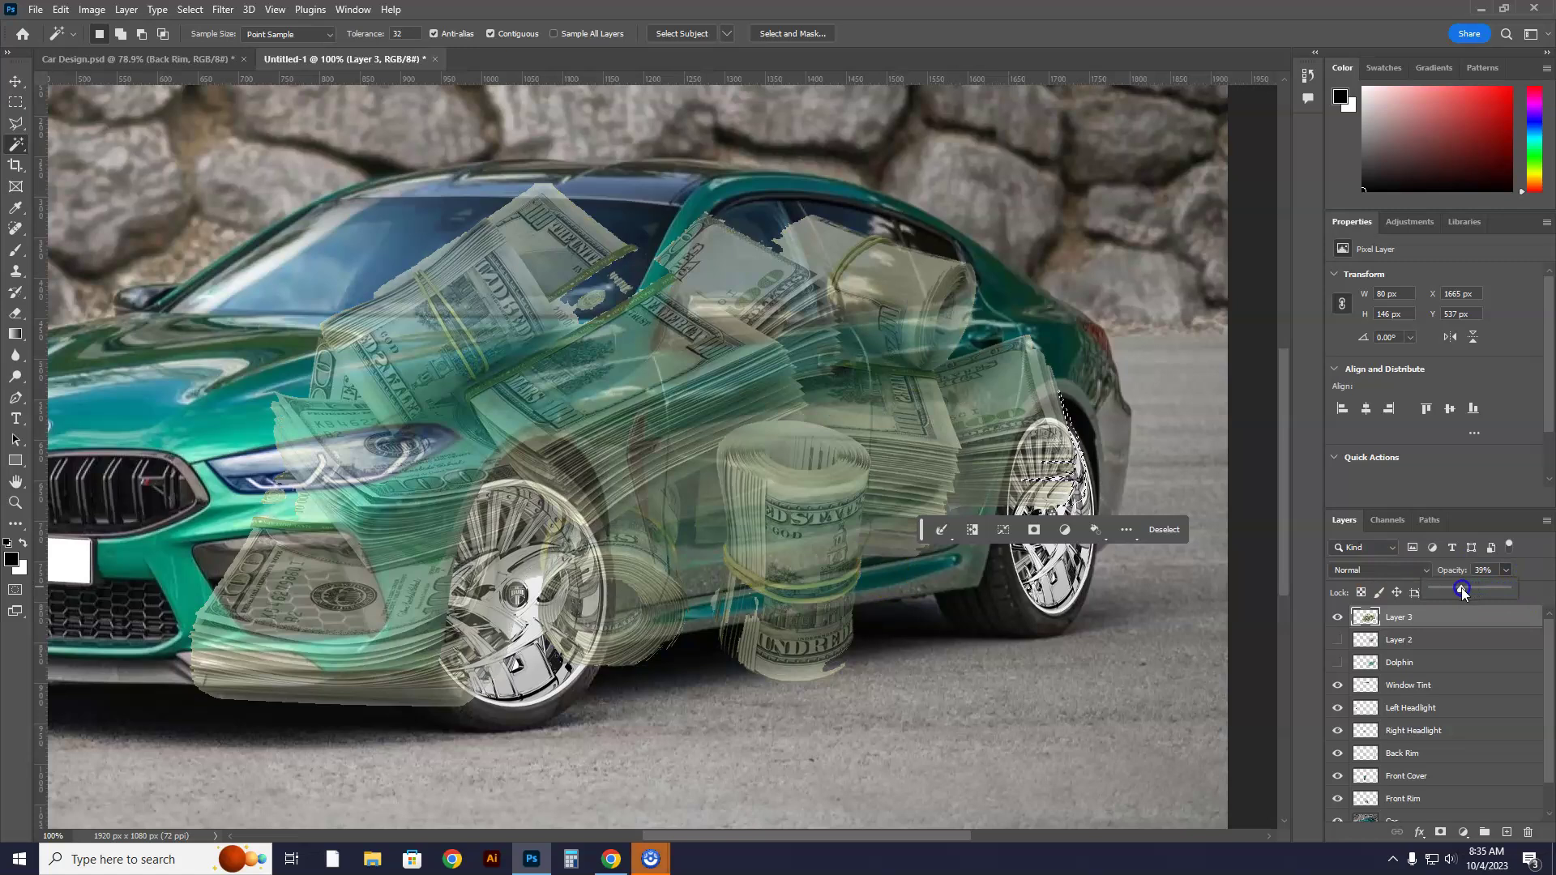
left_click(13, 83)
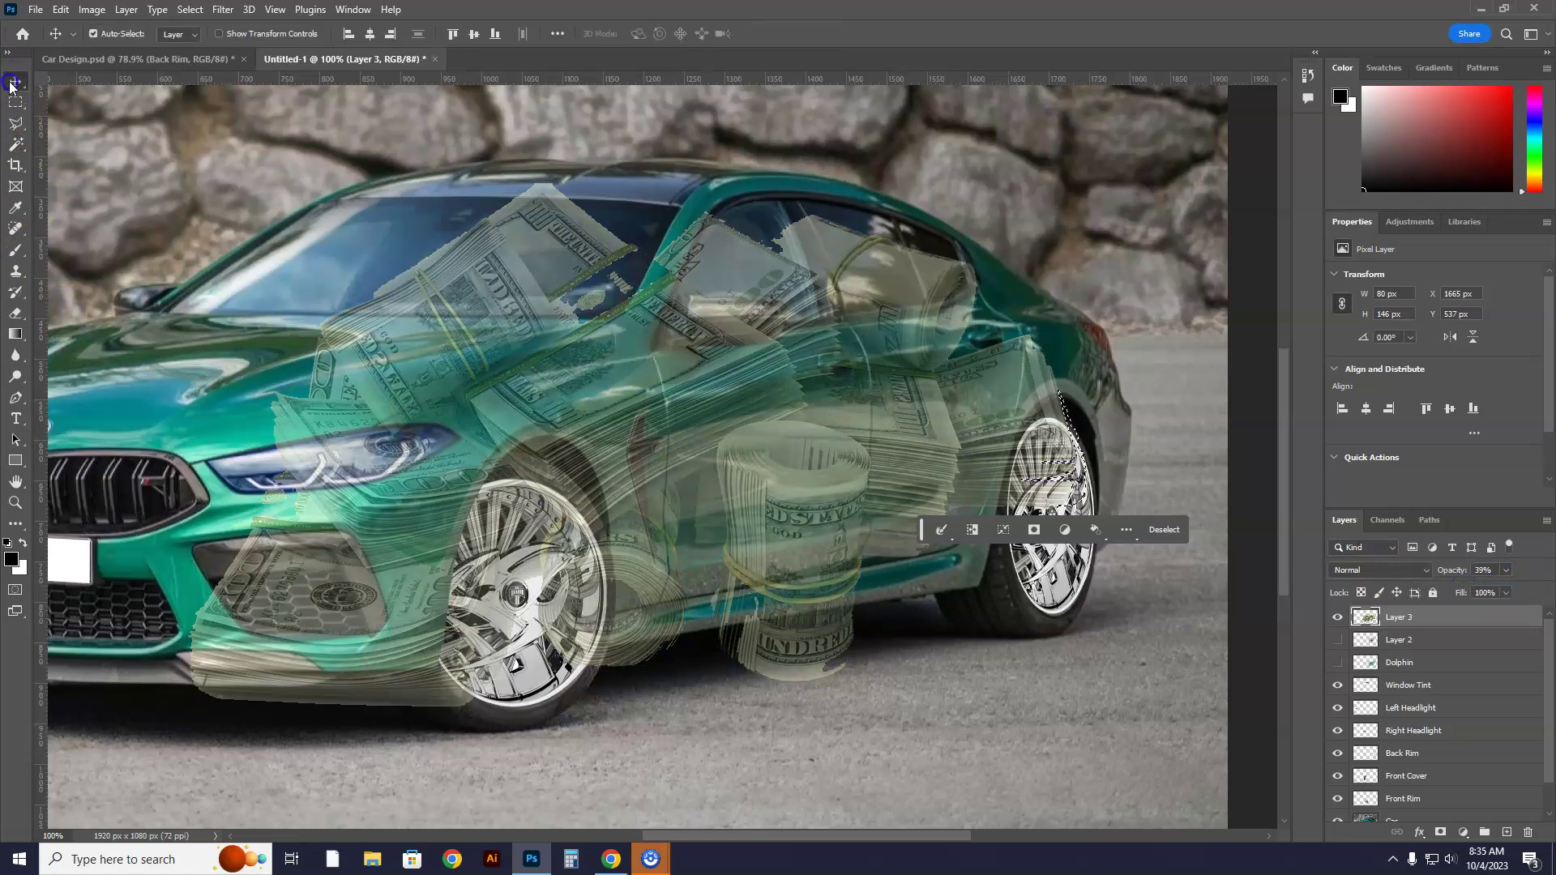
left_click_drag(672, 384, 767, 421)
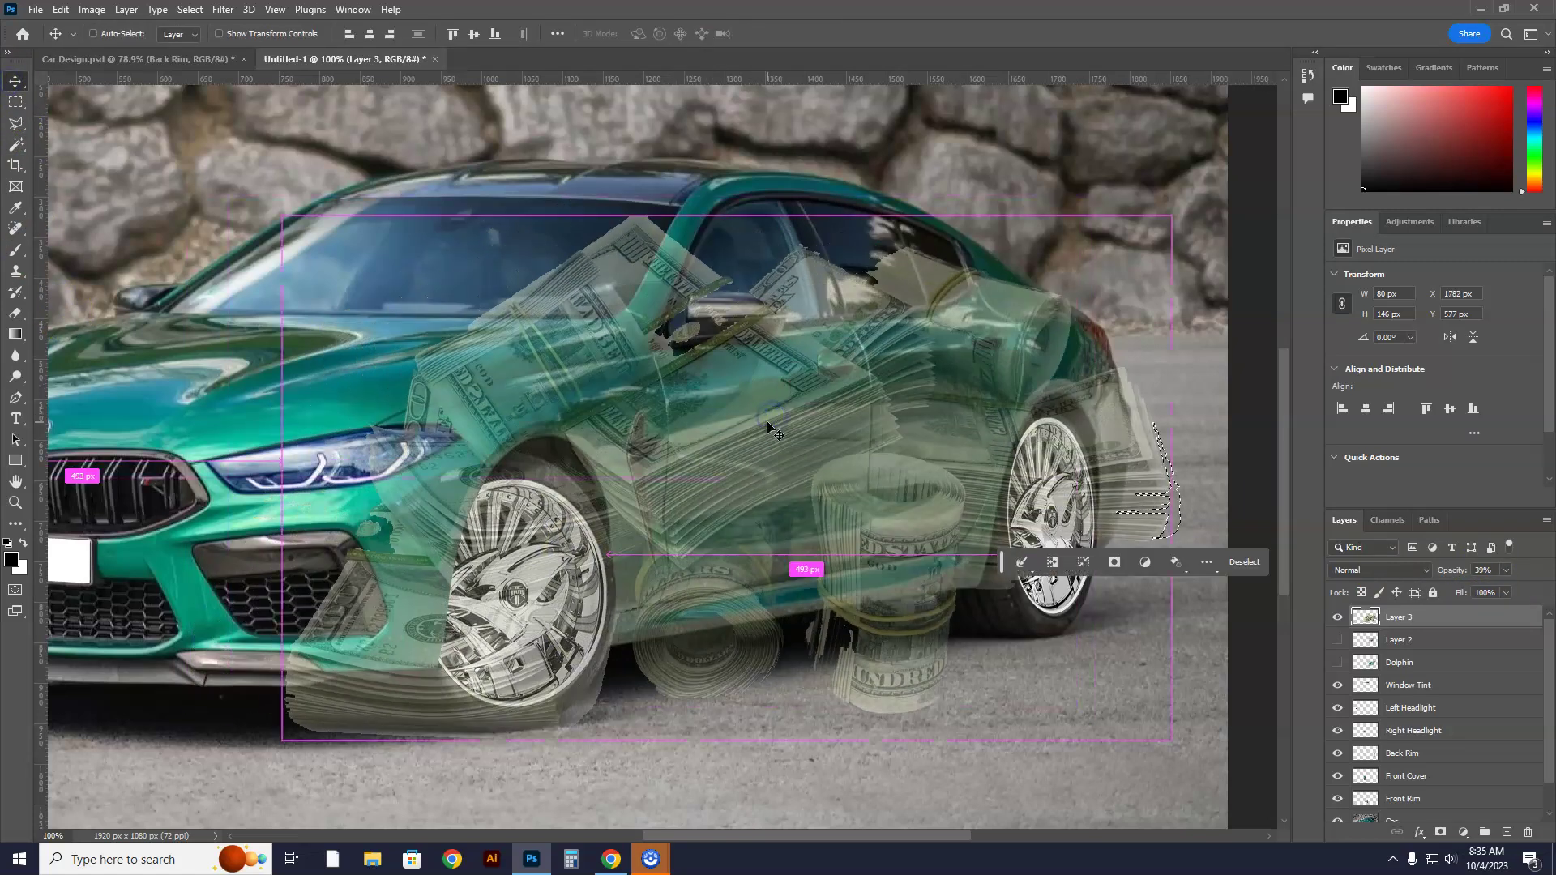
Clear the remaining selection and scale the whole cash layer proportionally to 78.44%, placing it over the doors between the wheels
key("ctrl+t")
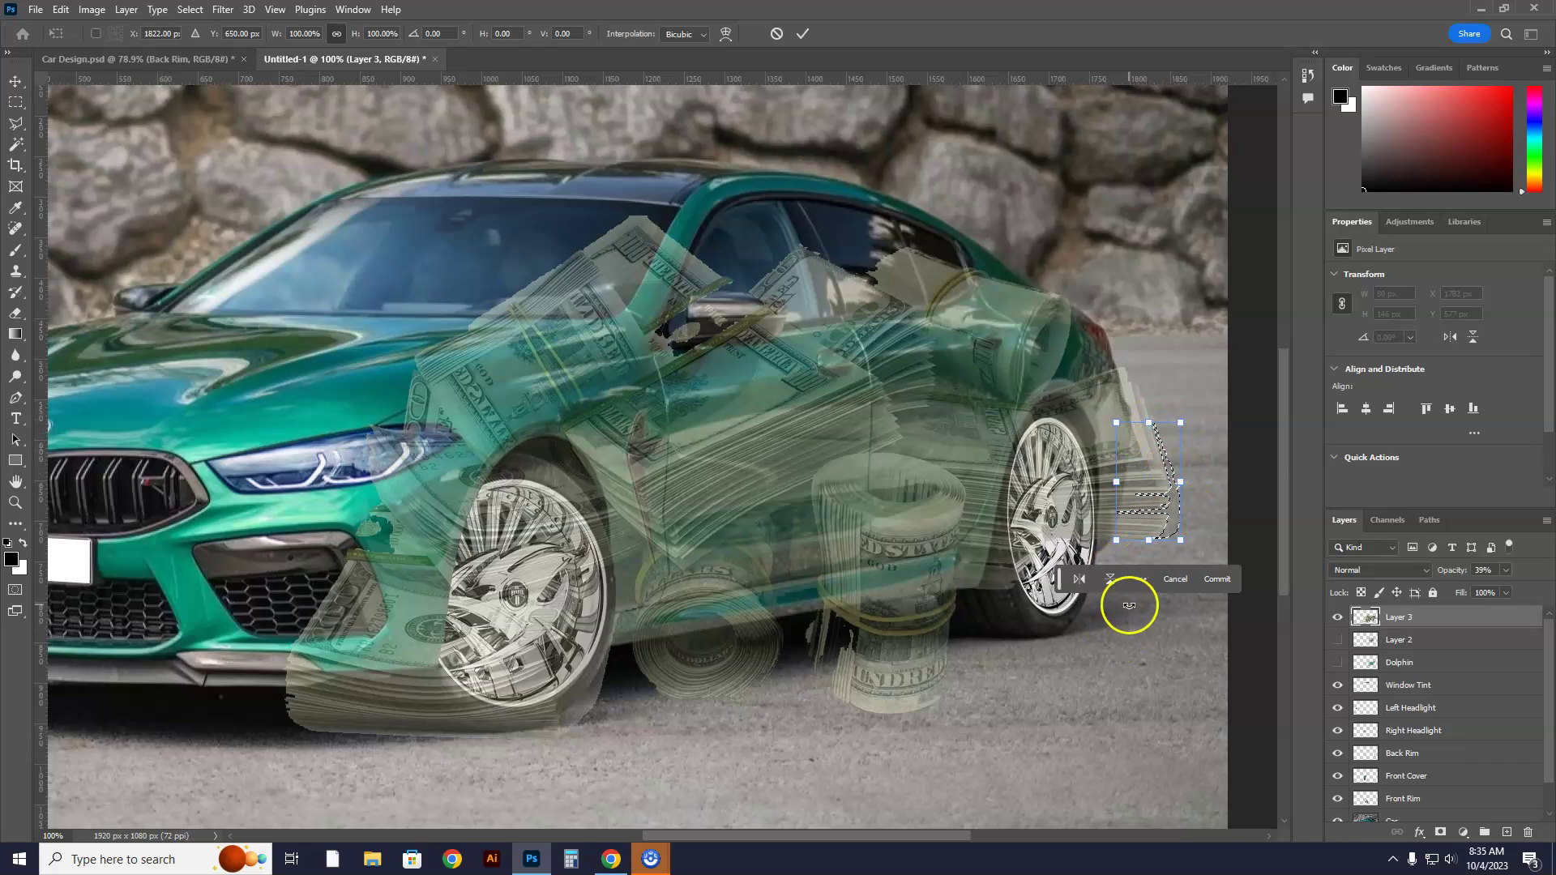
key("Return")
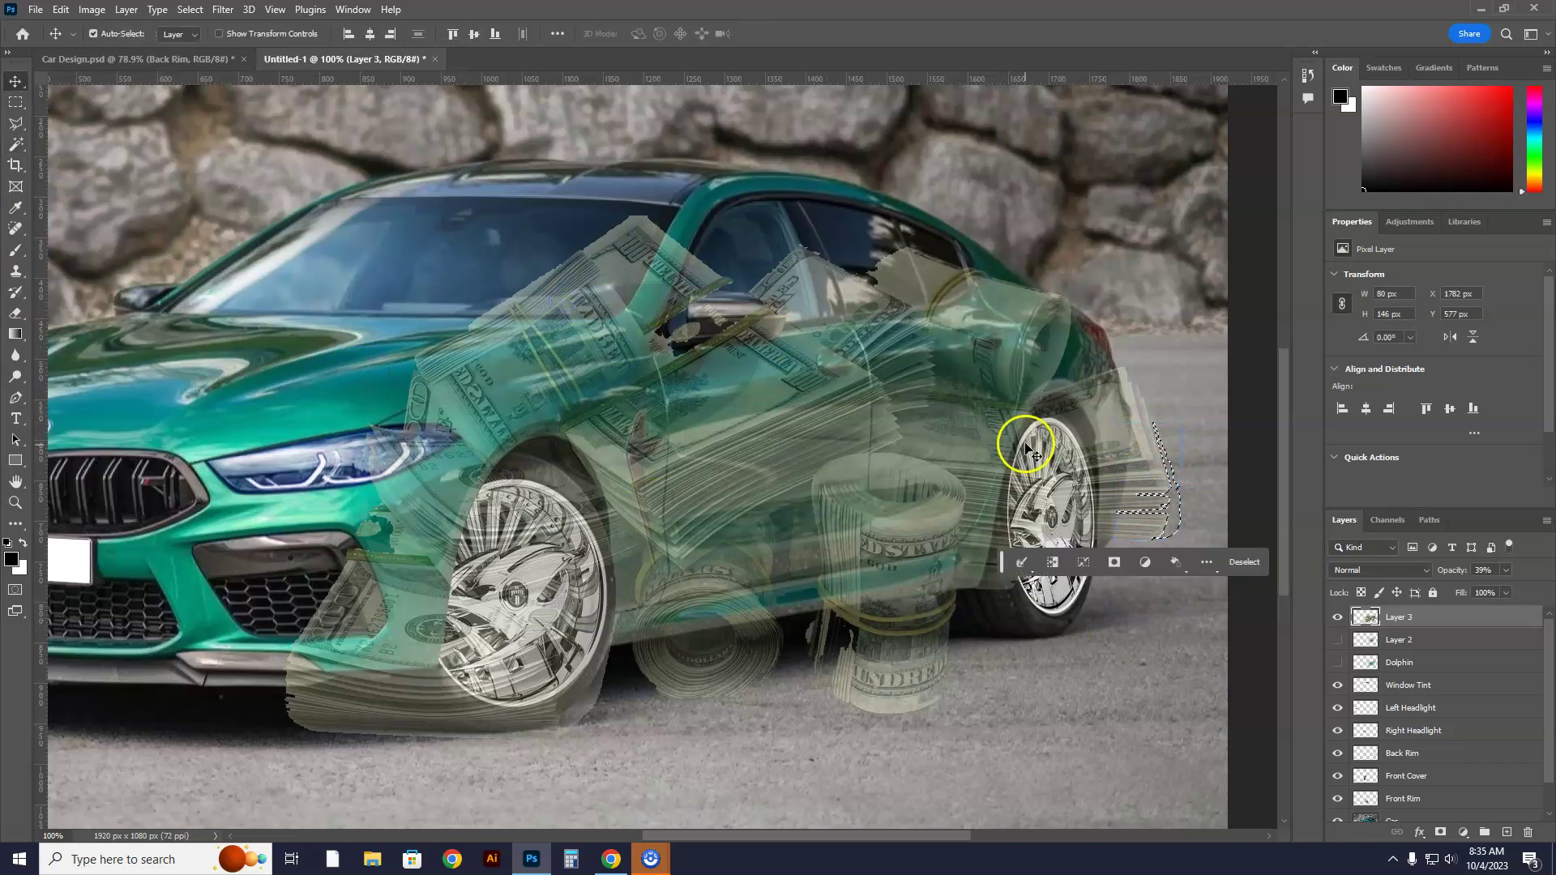
key("ctrl+d")
key("ctrl+t")
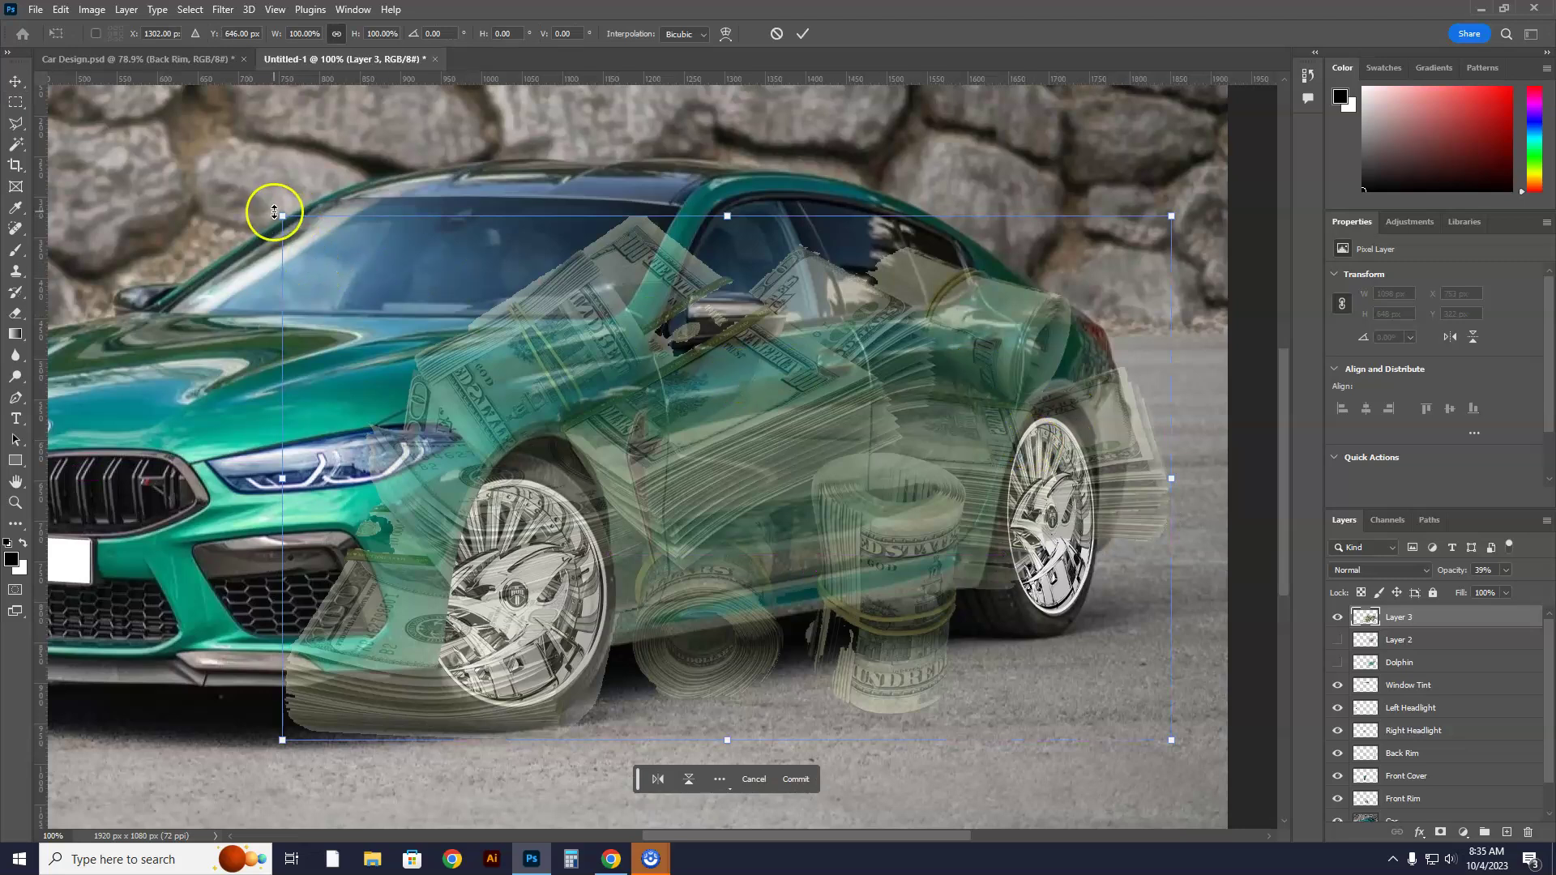
left_click_drag(283, 216, 470, 322)
mouse_move(787, 428)
left_mouse_down()
mouse_move(819, 474)
mouse_move(762, 409)
mouse_move(768, 433)
left_mouse_up()
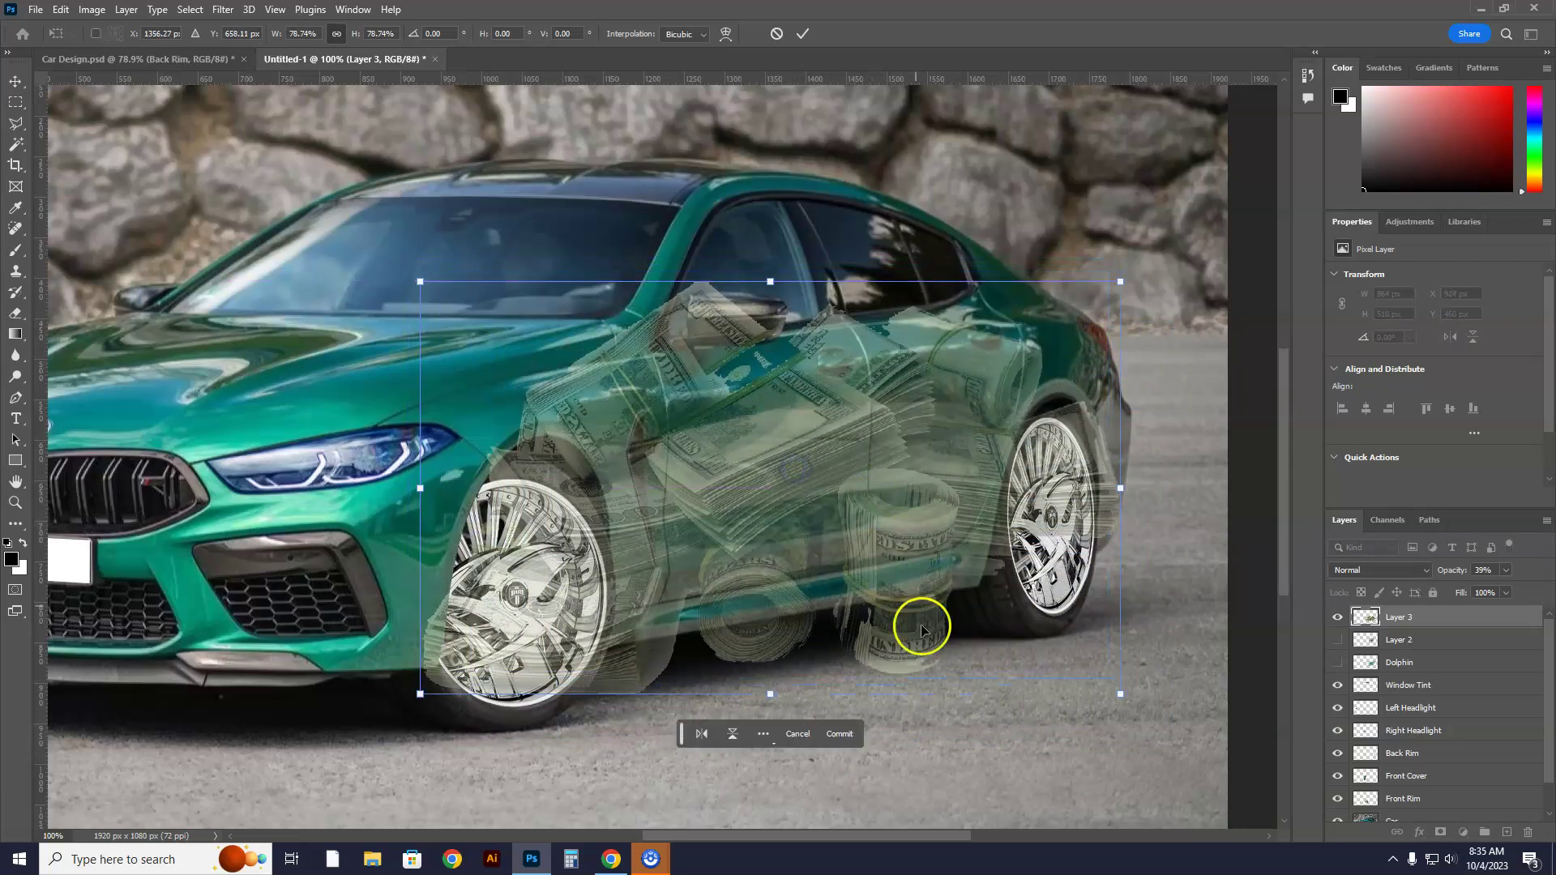
left_click_drag(1120, 694, 1118, 692)
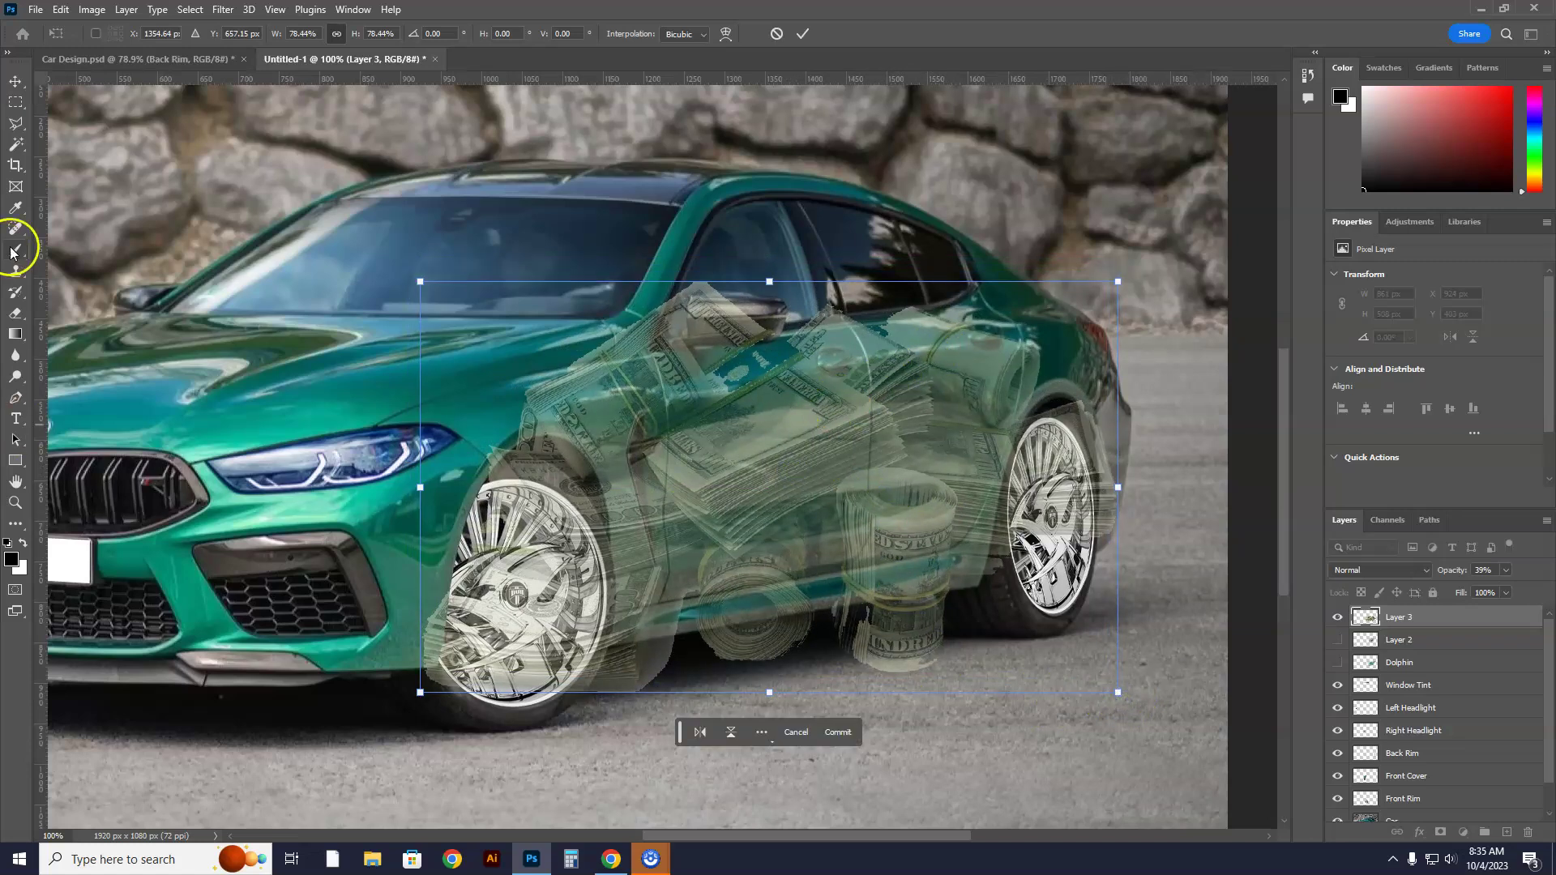
Erase the cash overlapping the mirror, windows, wheels and road with a soft round 259 px Eraser
left_click(15, 312)
left_click(81, 313)
left_click(115, 37)
left_click_drag(97, 86, 177, 88)
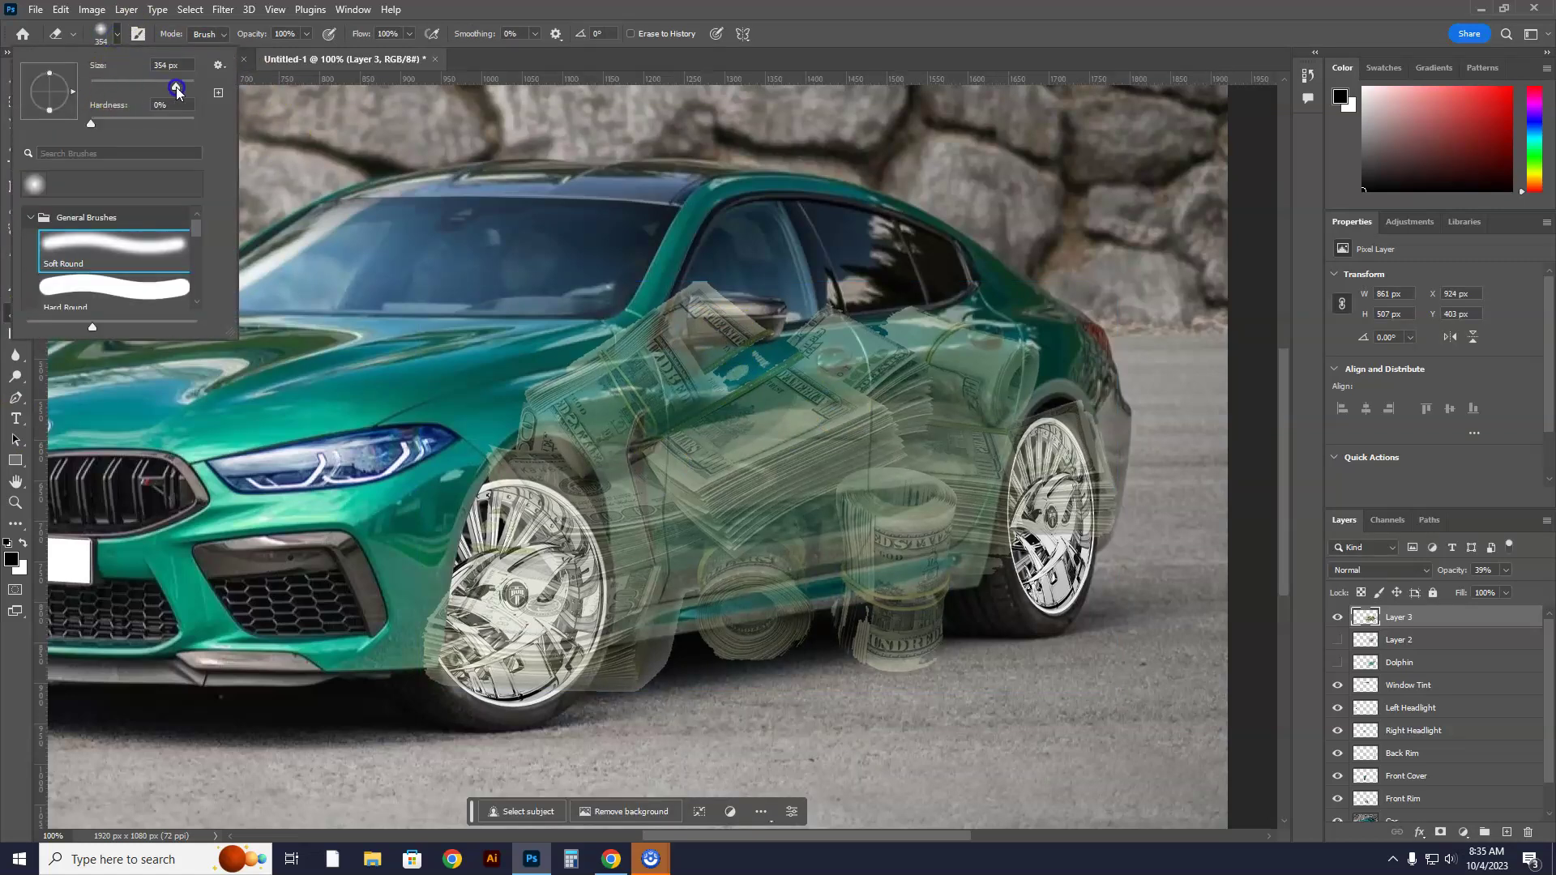
left_click(1049, 316)
mouse_move(503, 463)
left_mouse_down()
mouse_move(519, 653)
mouse_move(559, 568)
mouse_move(521, 508)
mouse_move(535, 568)
mouse_move(622, 708)
mouse_move(1038, 709)
mouse_move(688, 730)
mouse_move(722, 689)
mouse_move(975, 696)
mouse_move(868, 702)
left_mouse_up()
mouse_move(1089, 651)
left_mouse_down()
mouse_move(1077, 473)
mouse_move(1136, 482)
mouse_move(1134, 375)
left_mouse_up()
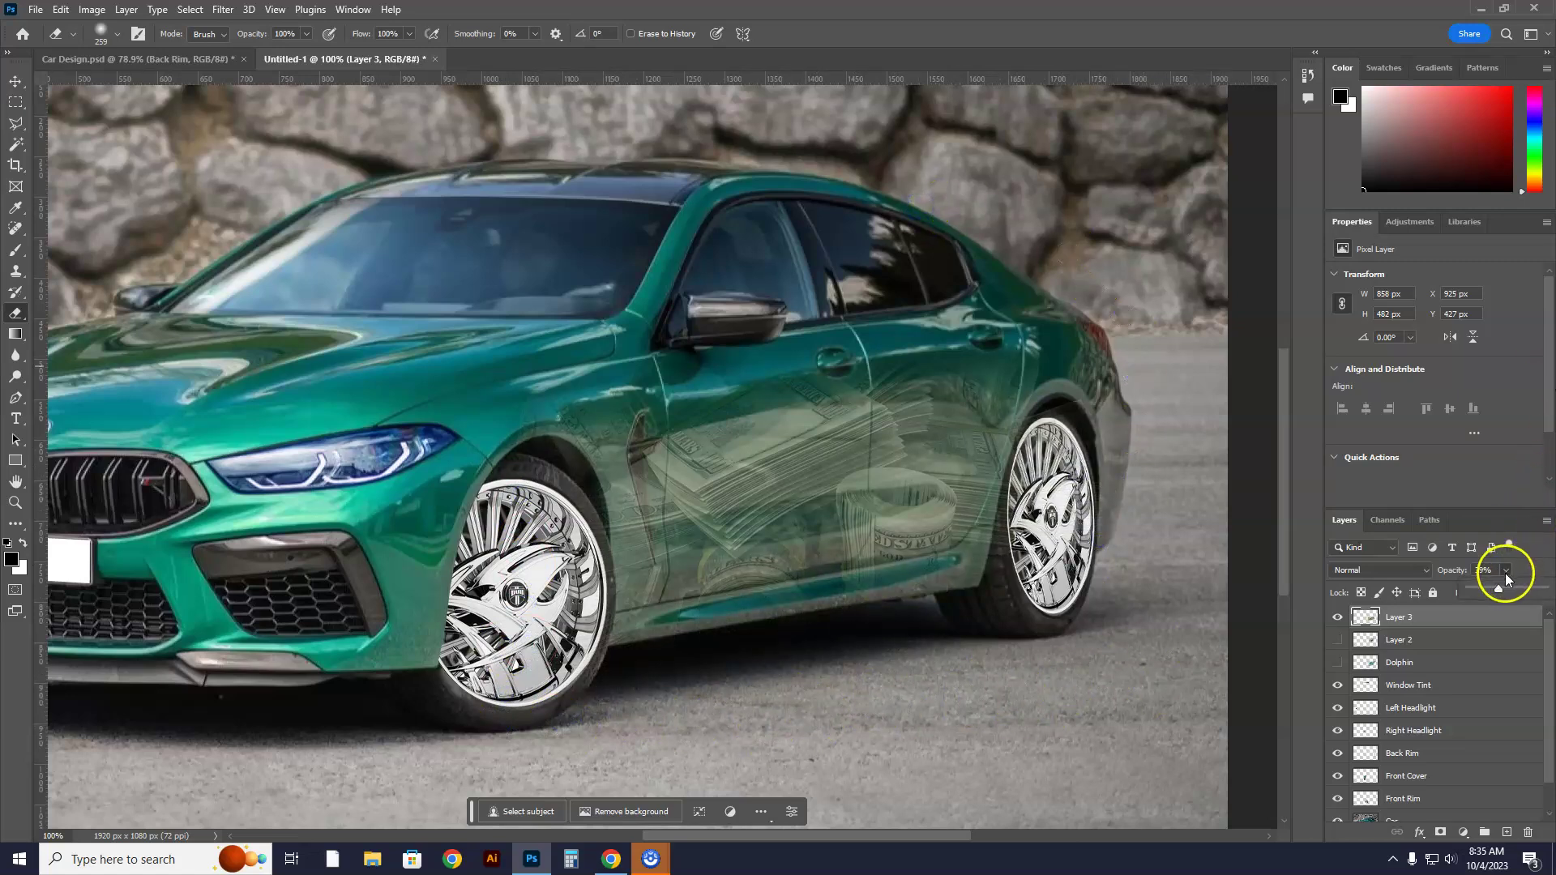
Raise the cash layer's opacity to 80% and erase the stray remnants around its edges, checking the whole car
left_click_drag(1506, 570, 1530, 594)
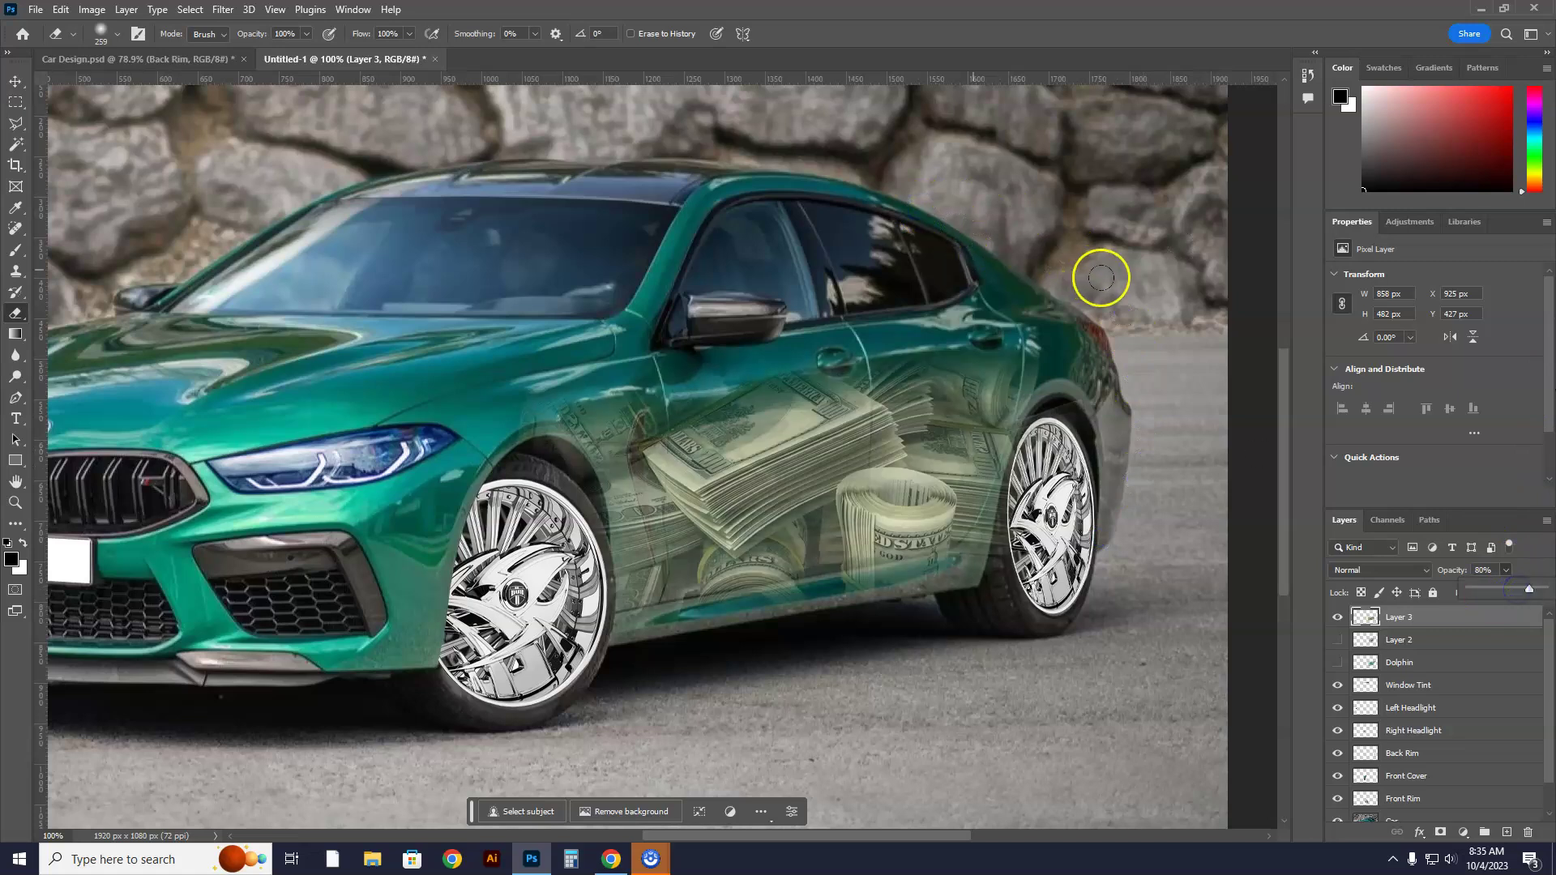
left_click(534, 278)
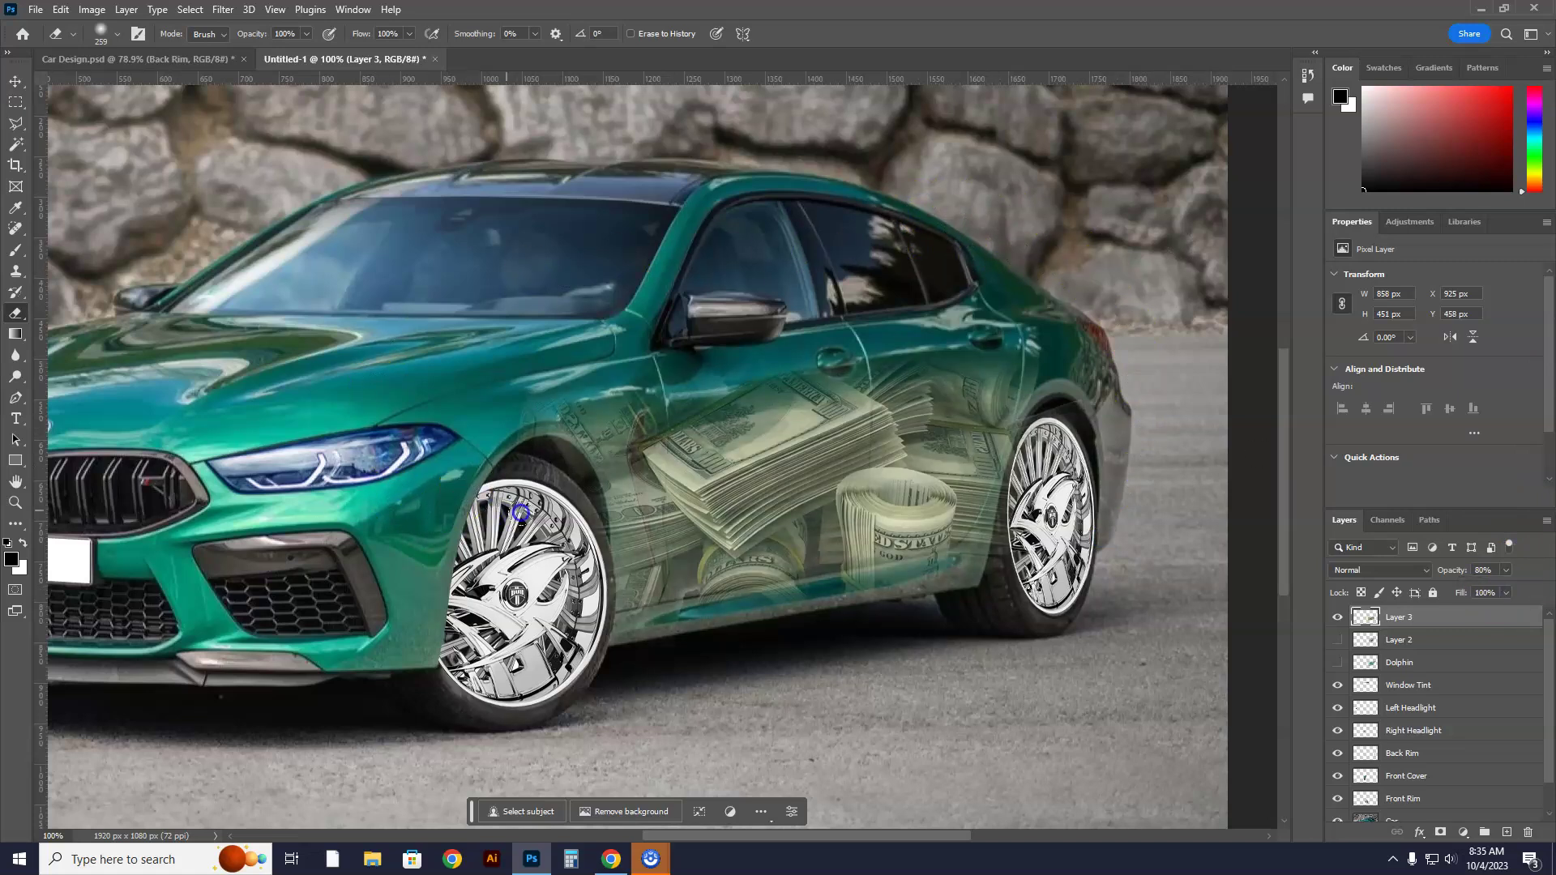
left_click(891, 702)
key("ctrl+0")
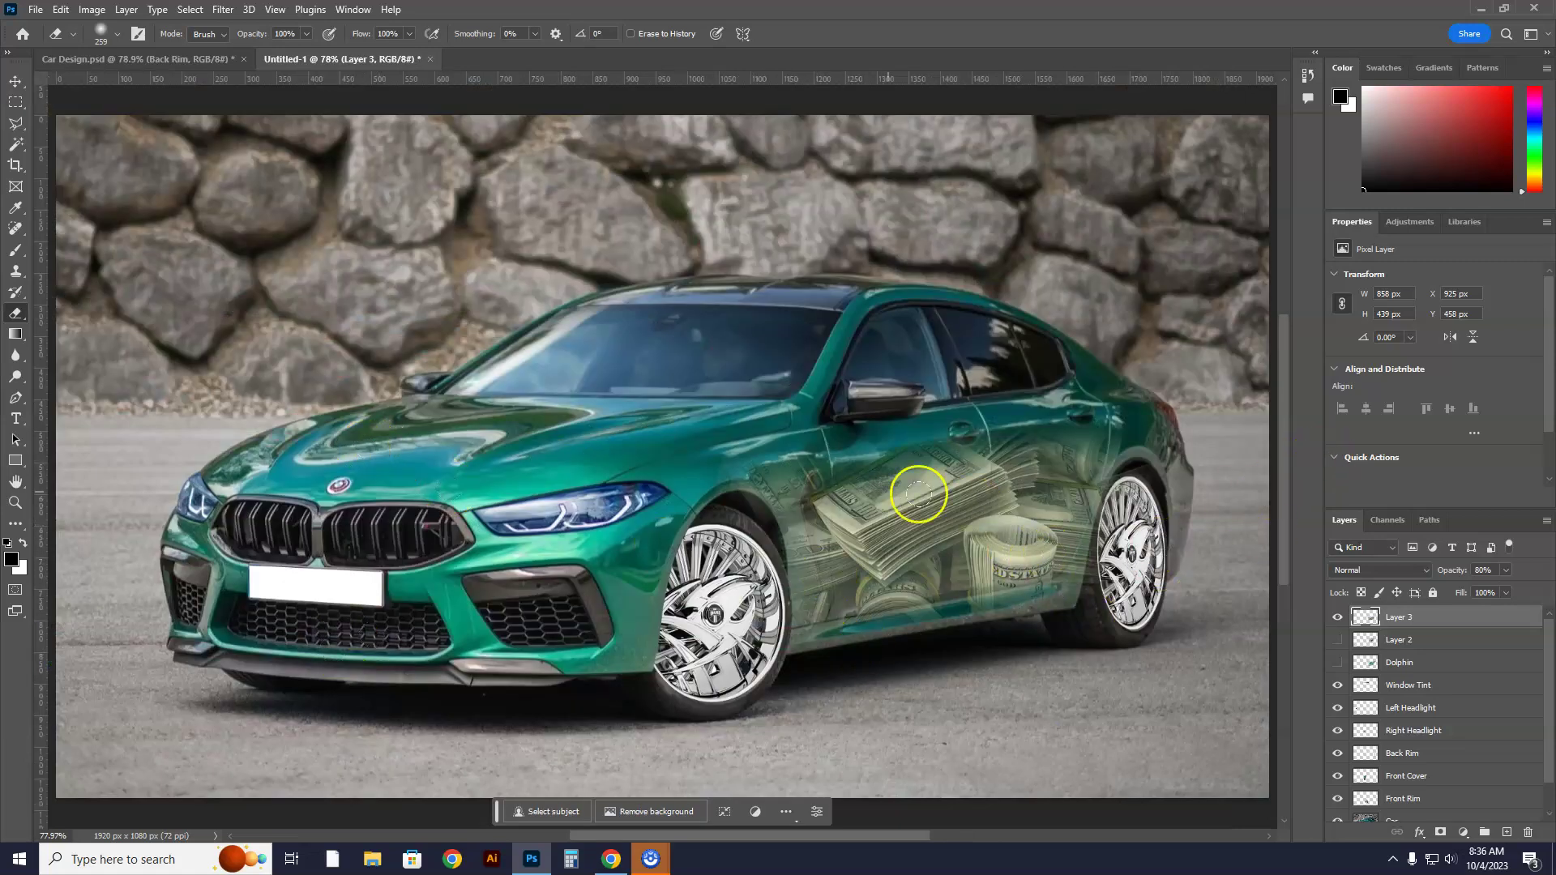
Duplicate the cash layer and move the copy onto the car's hood
left_click_drag(1413, 616, 1506, 832)
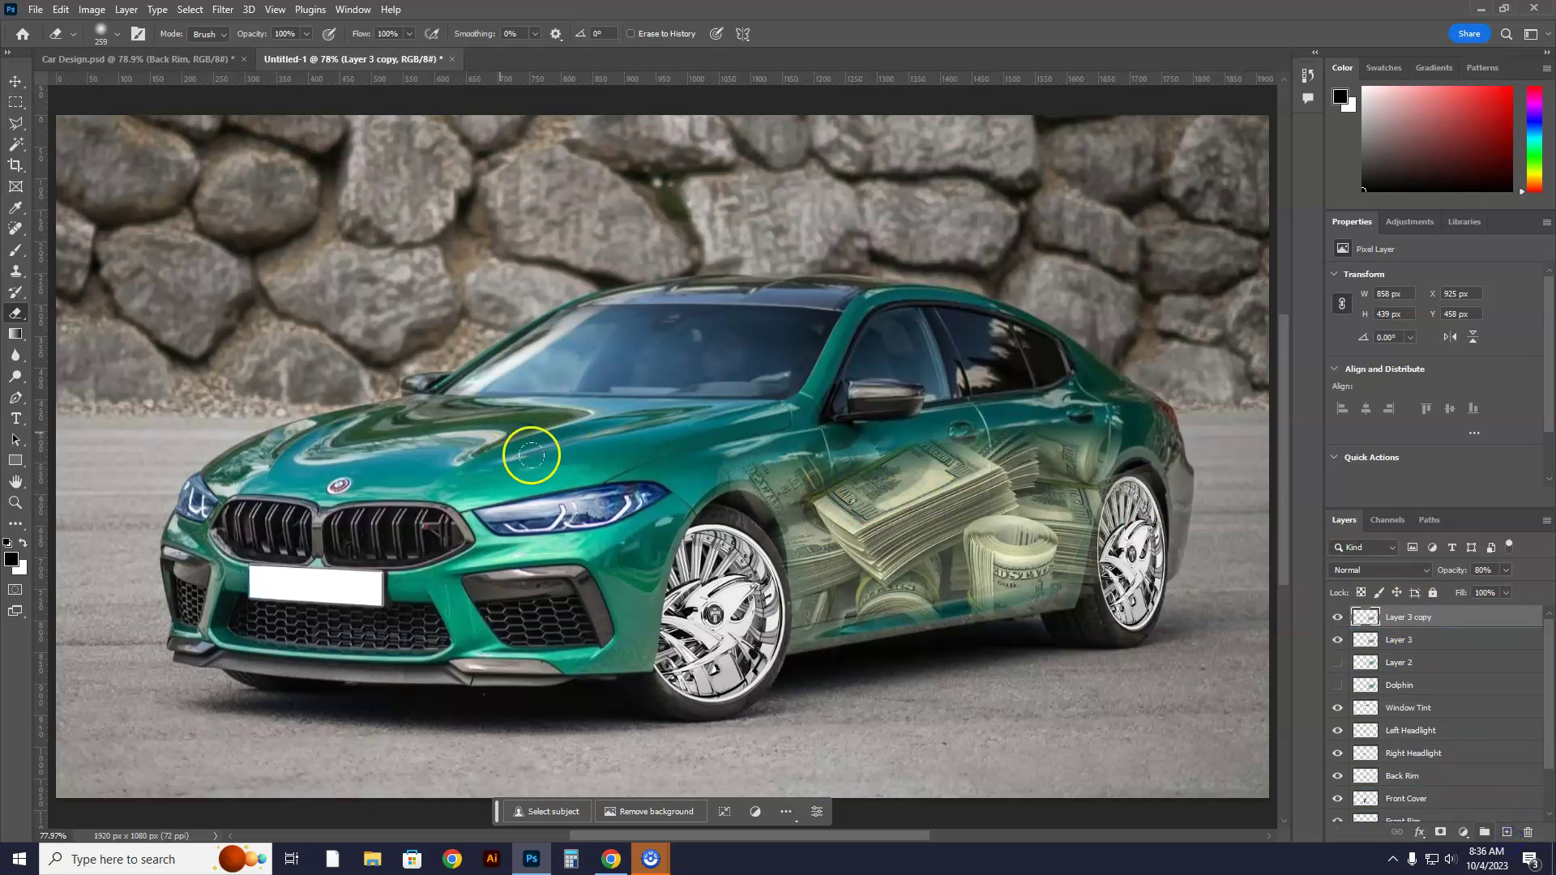
left_click(15, 81)
mouse_move(837, 503)
left_mouse_down()
mouse_move(652, 416)
mouse_move(366, 474)
mouse_move(406, 489)
left_mouse_up()
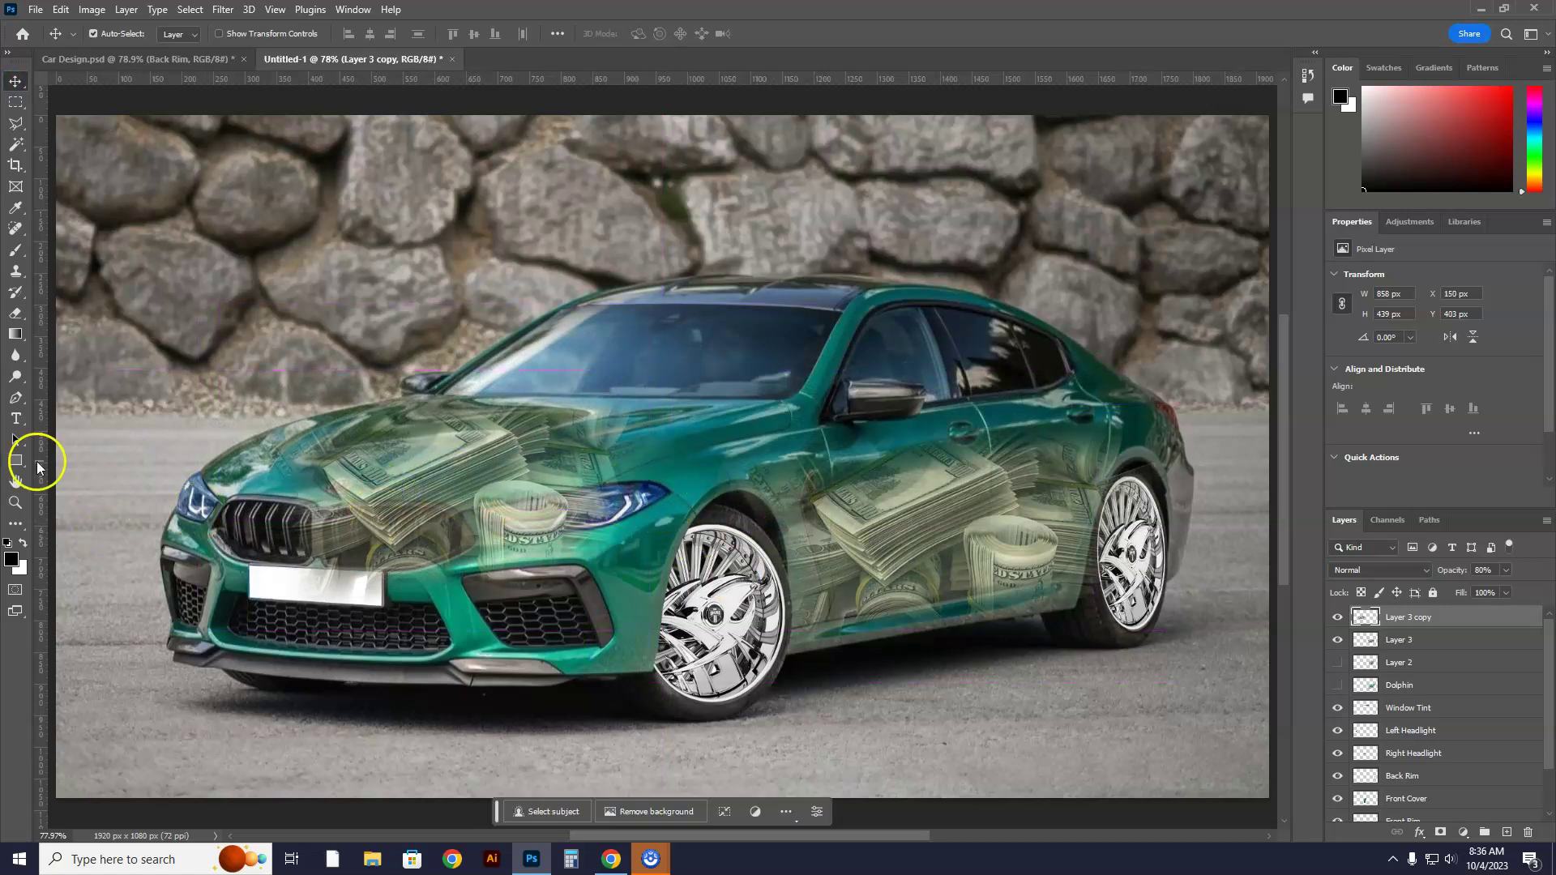
Erase the copied cash overlapping the grille, headlight and licence plate, and set the copy's opacity to 100%
left_click(14, 314)
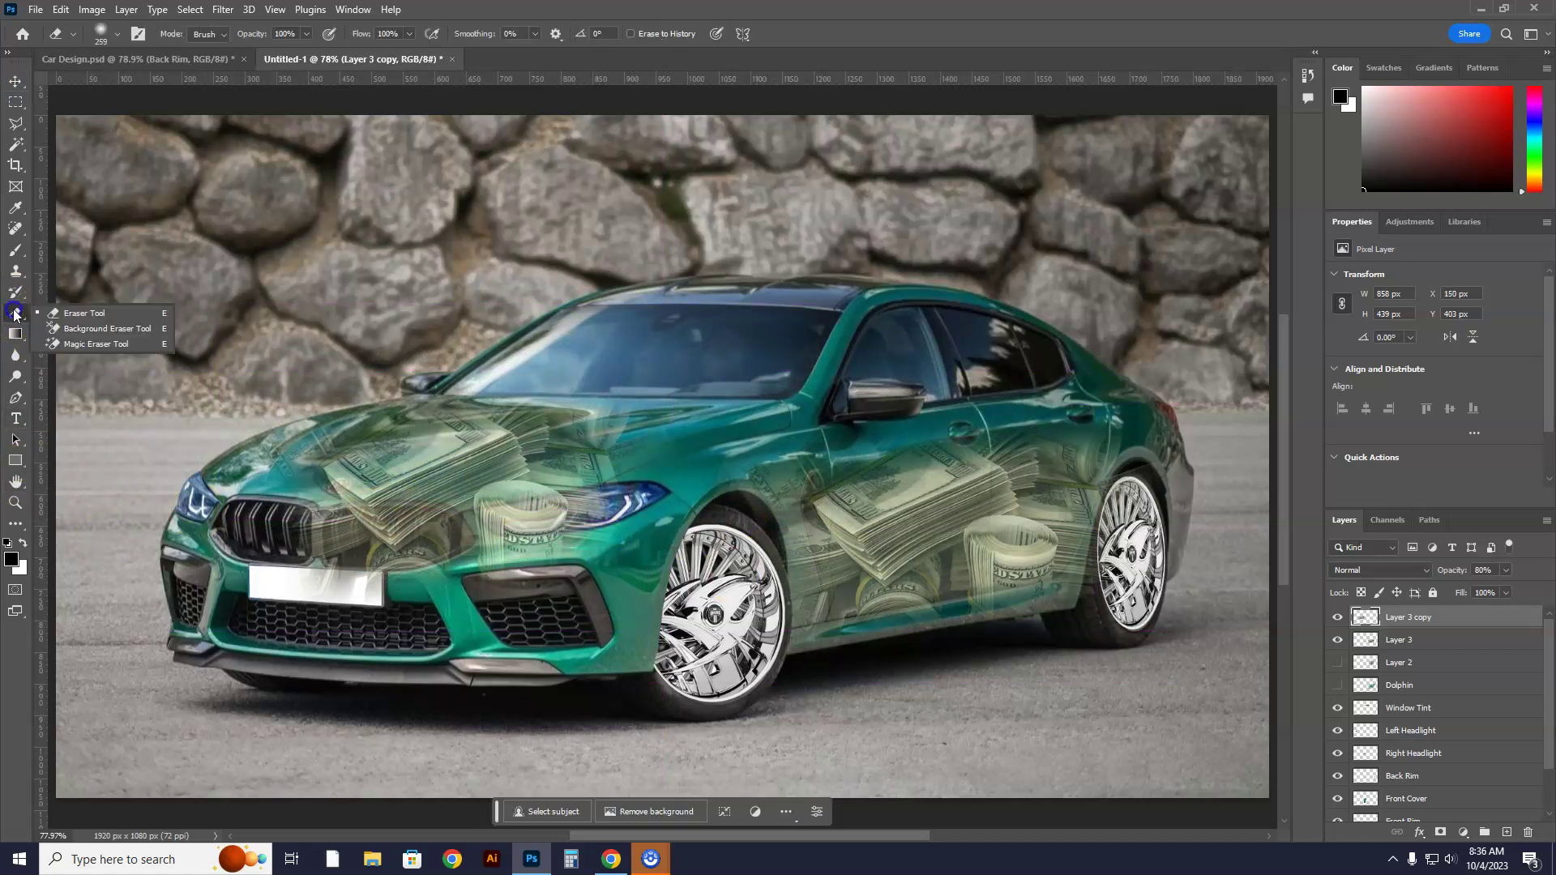
left_click(80, 315)
mouse_move(389, 551)
left_mouse_down()
mouse_move(330, 560)
mouse_move(541, 581)
mouse_move(571, 551)
mouse_move(631, 544)
left_mouse_up()
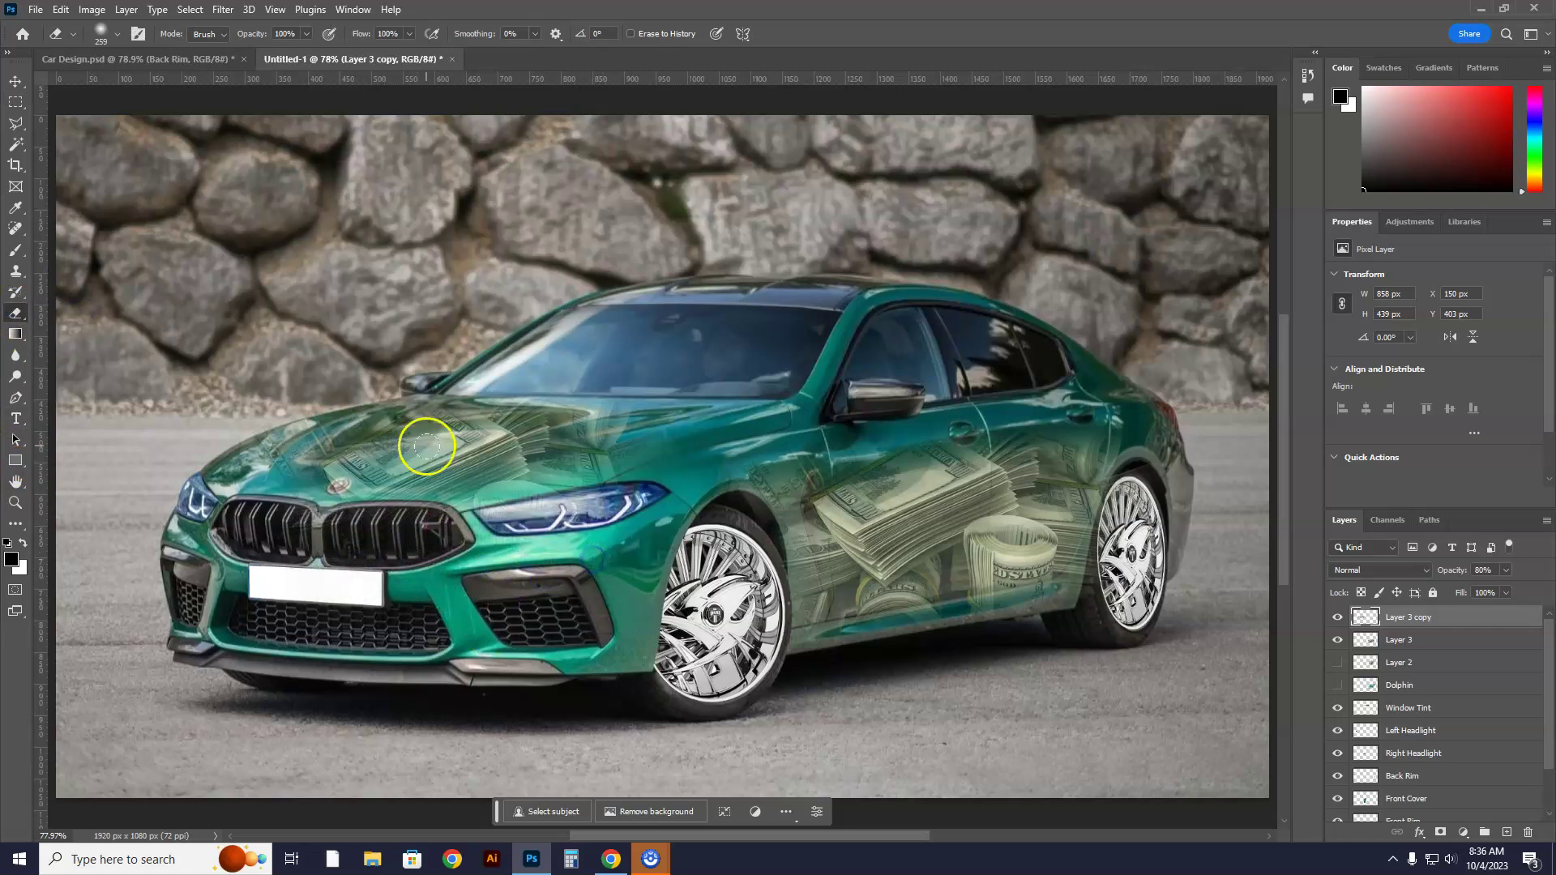
left_click(252, 372)
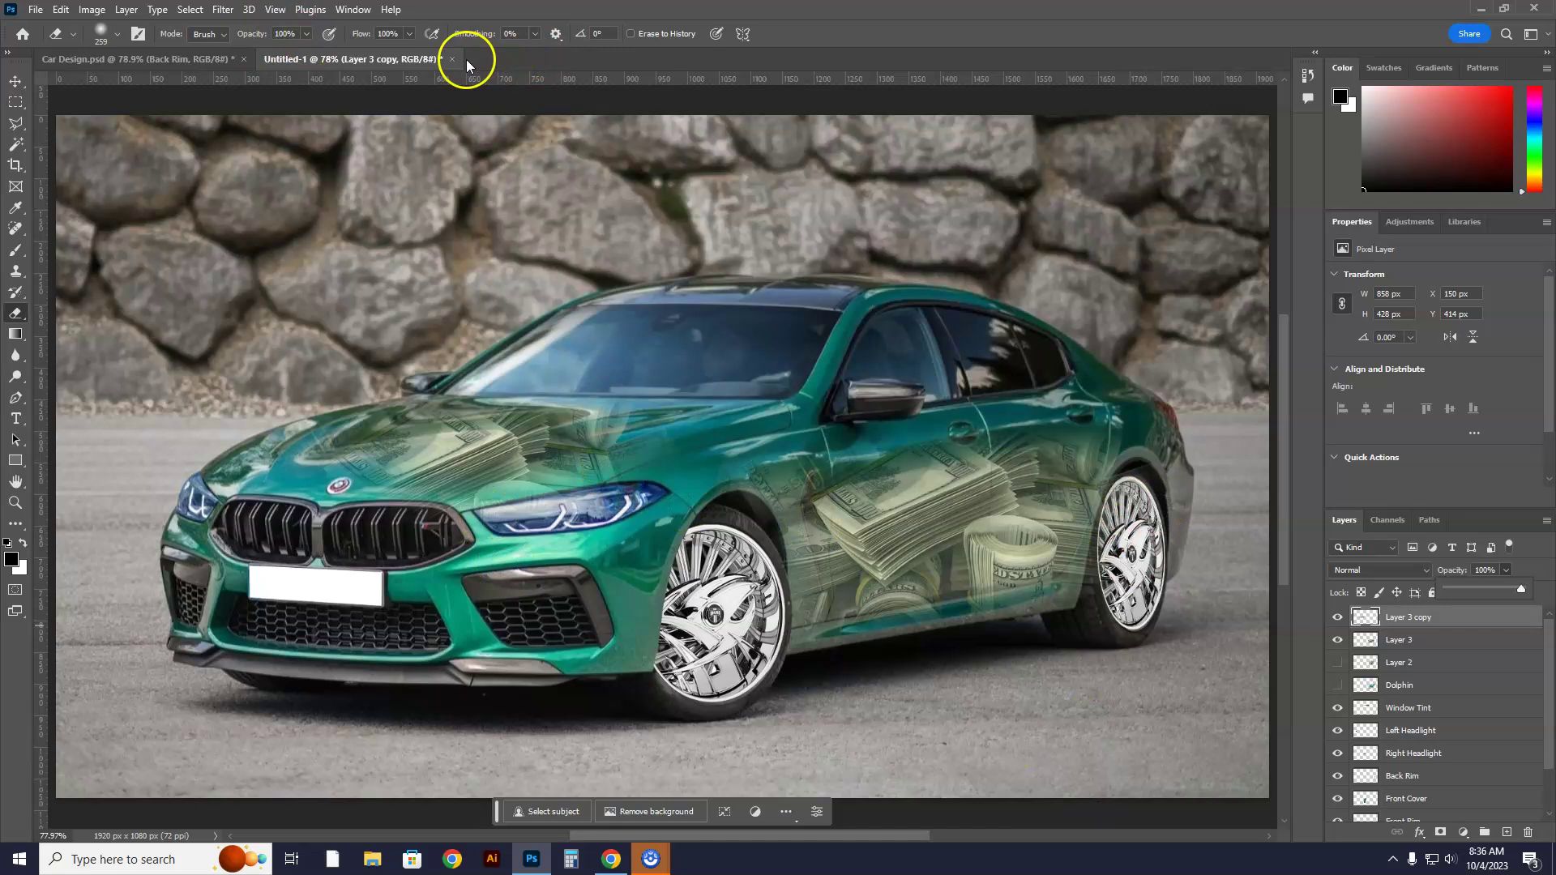
Hide both cash layers, Layer 3 copy and Layer 3
left_click(1338, 619)
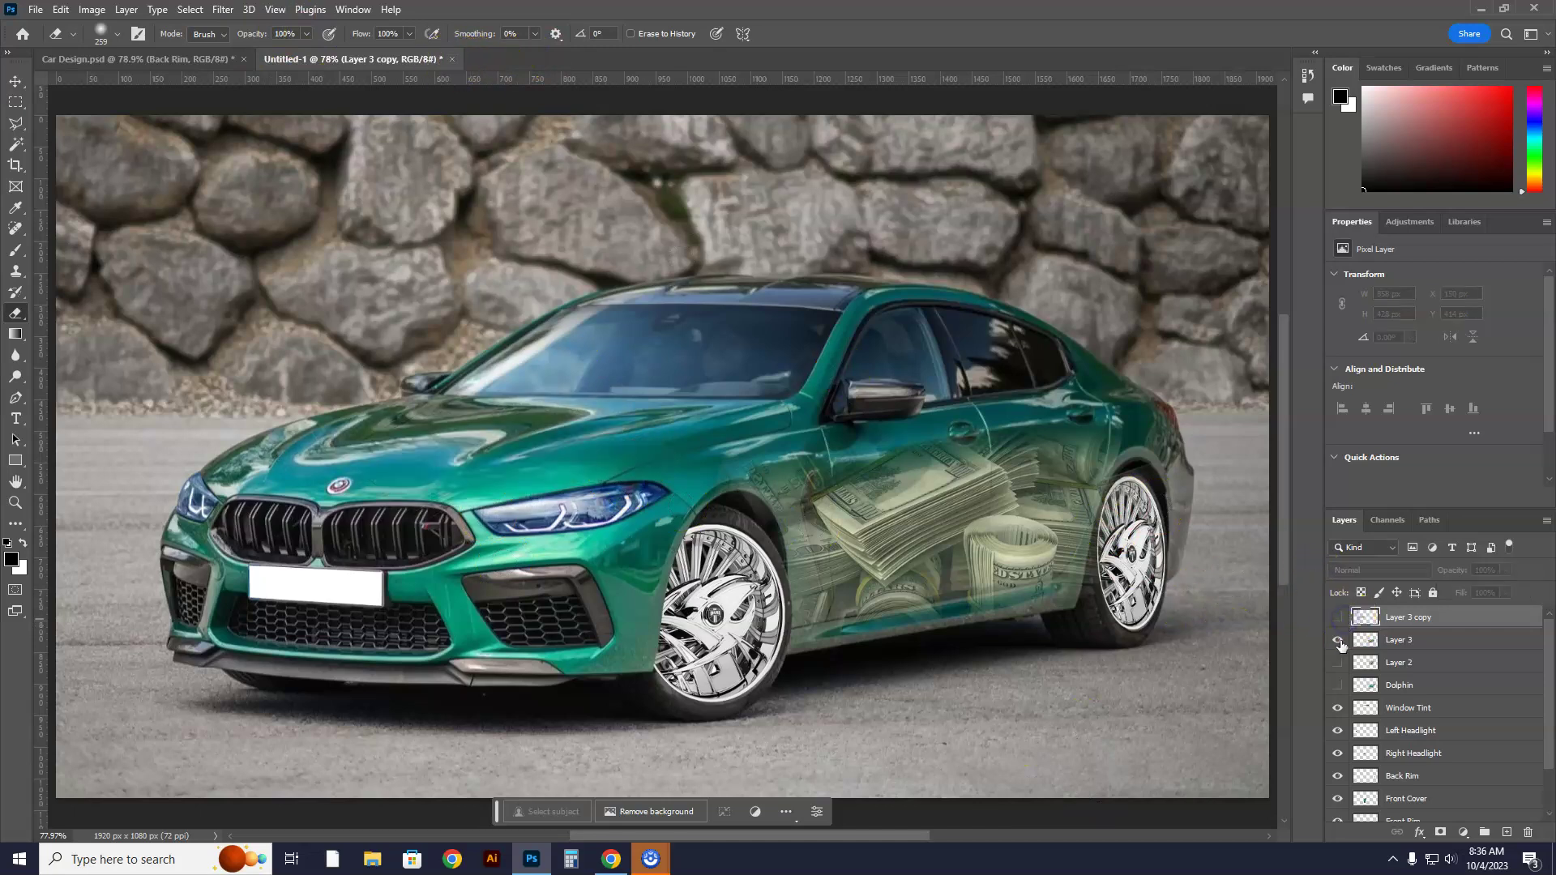
left_click(1341, 640)
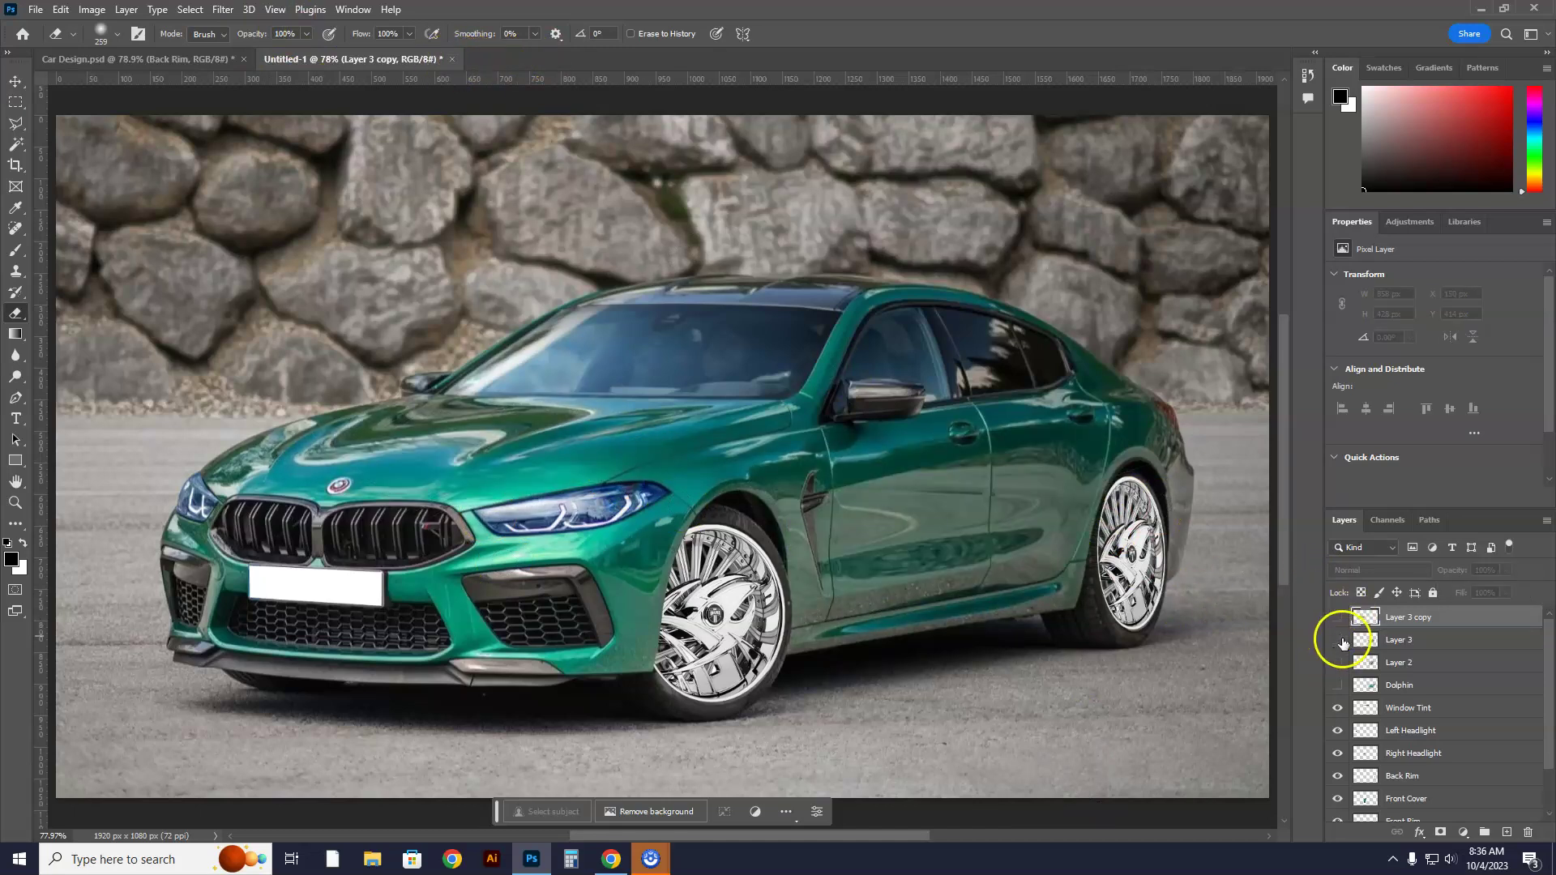
left_click(1337, 640)
left_click(1337, 640)
Compare the tiger, dolphin and hood cash artwork on the car and leave all of these layers hidden
left_click(1338, 663)
left_click(1337, 663)
left_click(1337, 685)
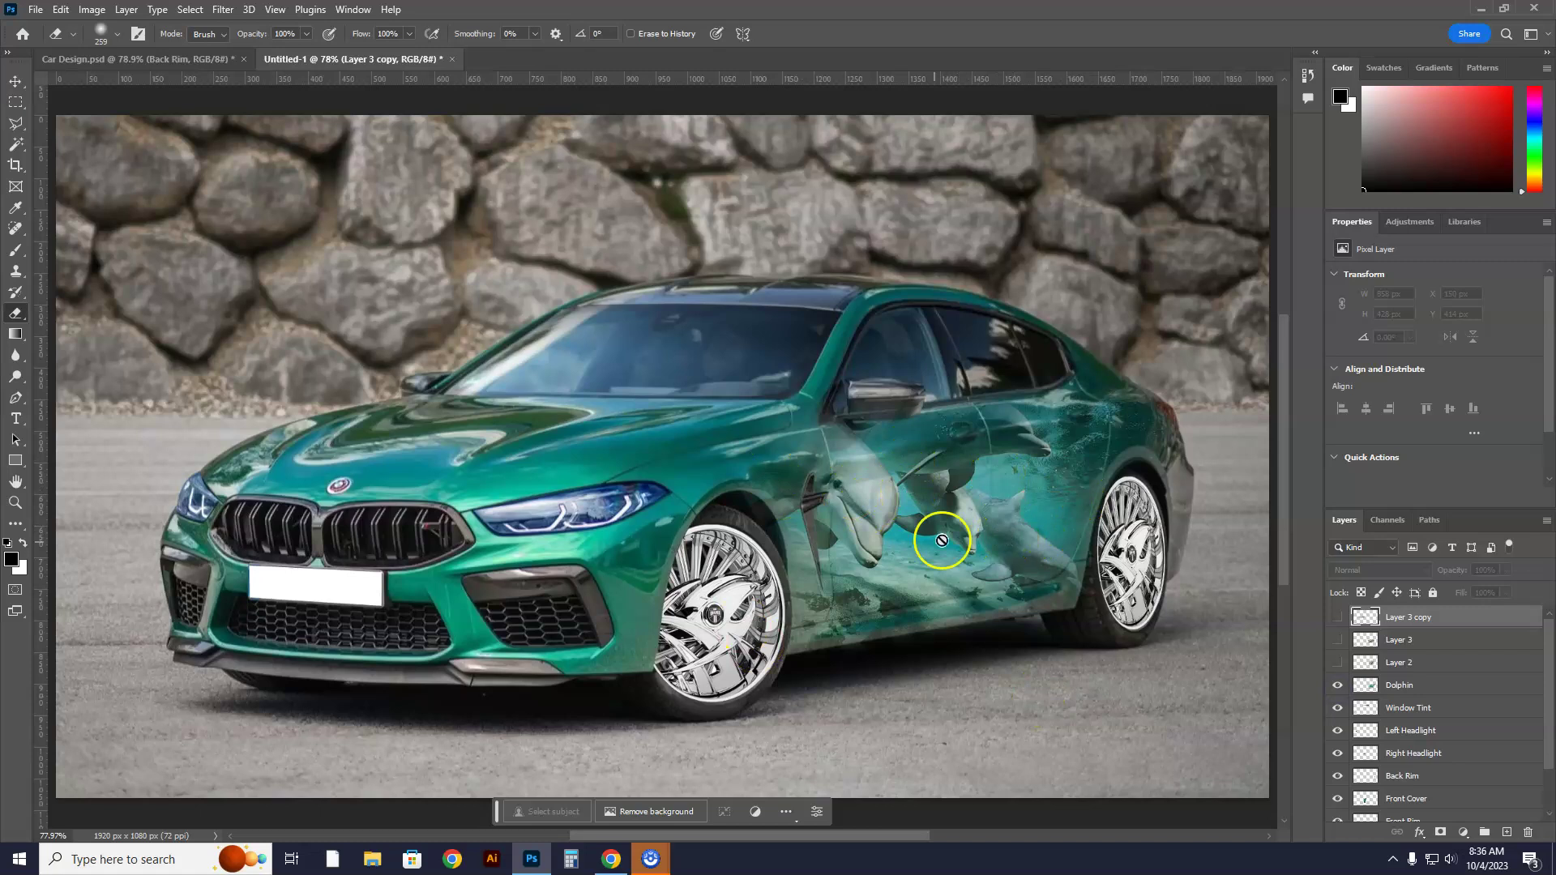
left_click(1338, 621)
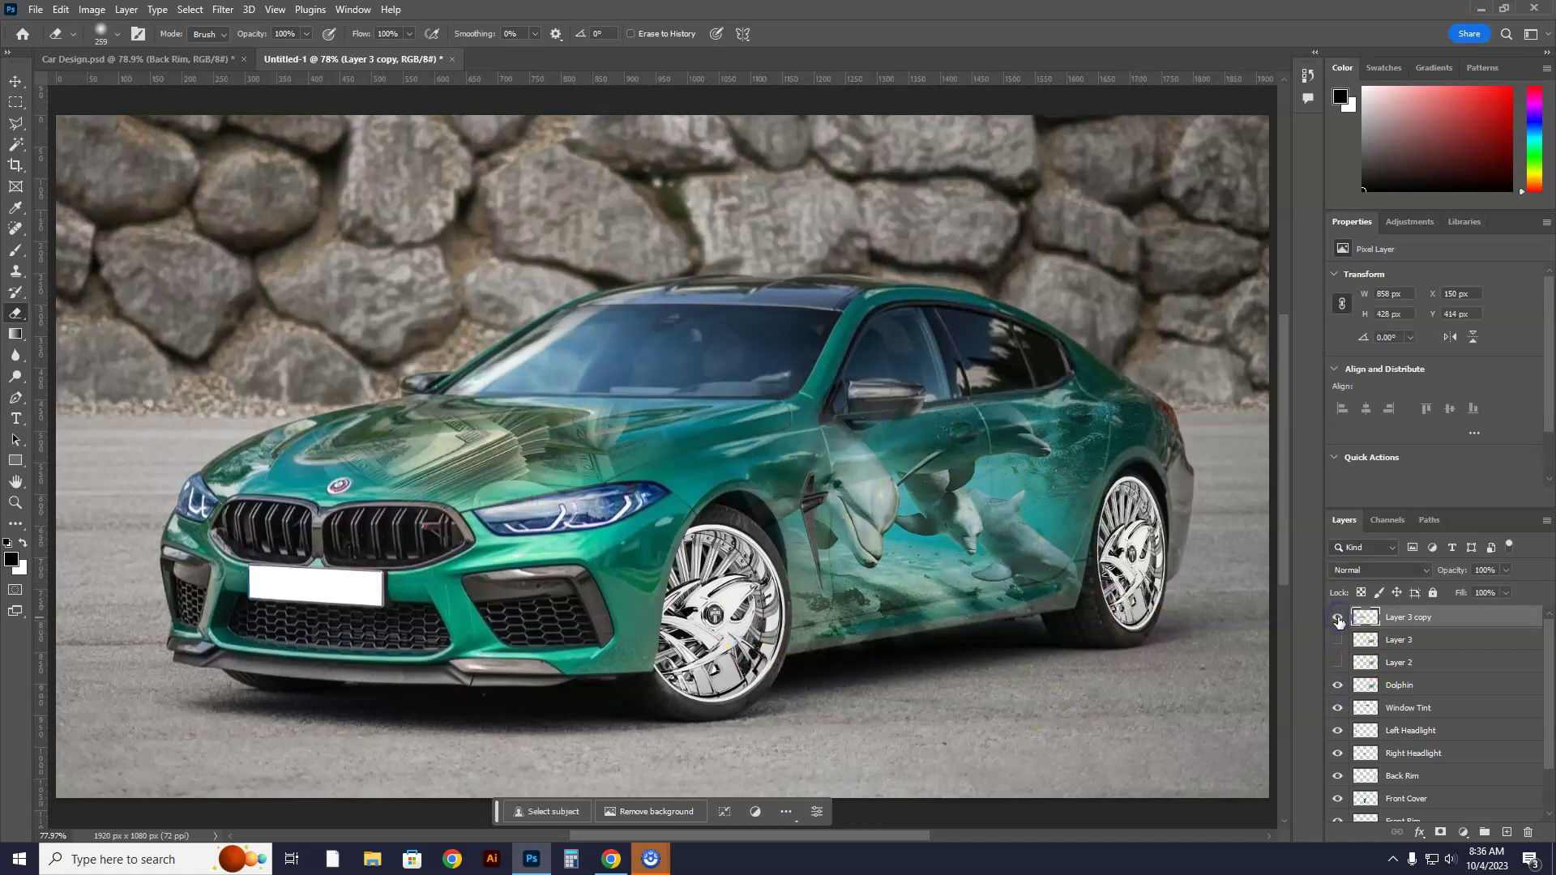
left_click(1338, 619)
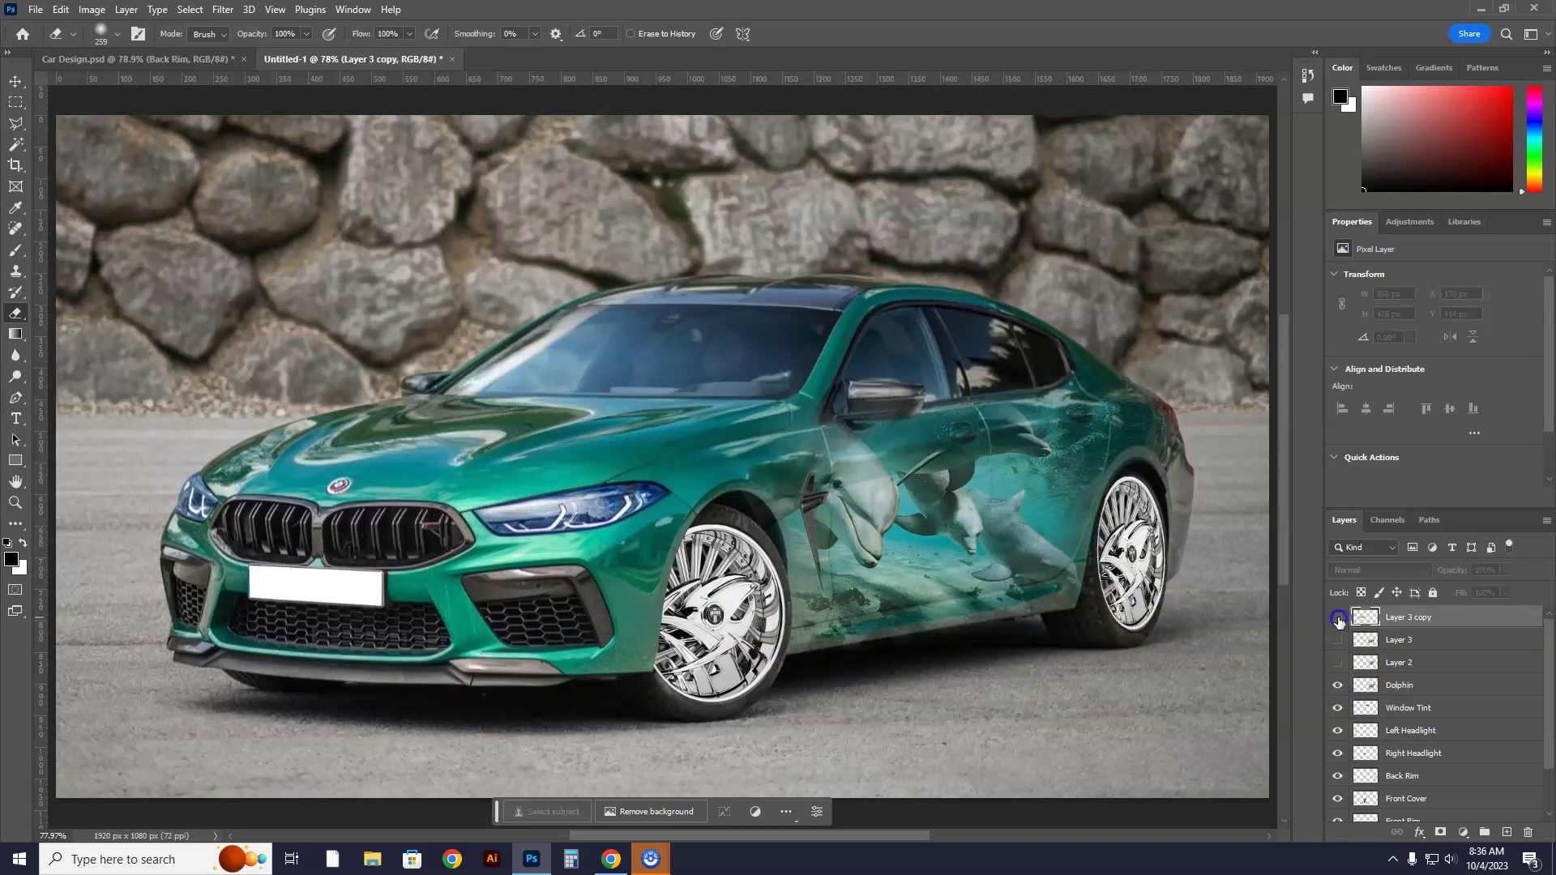
left_click(1338, 686)
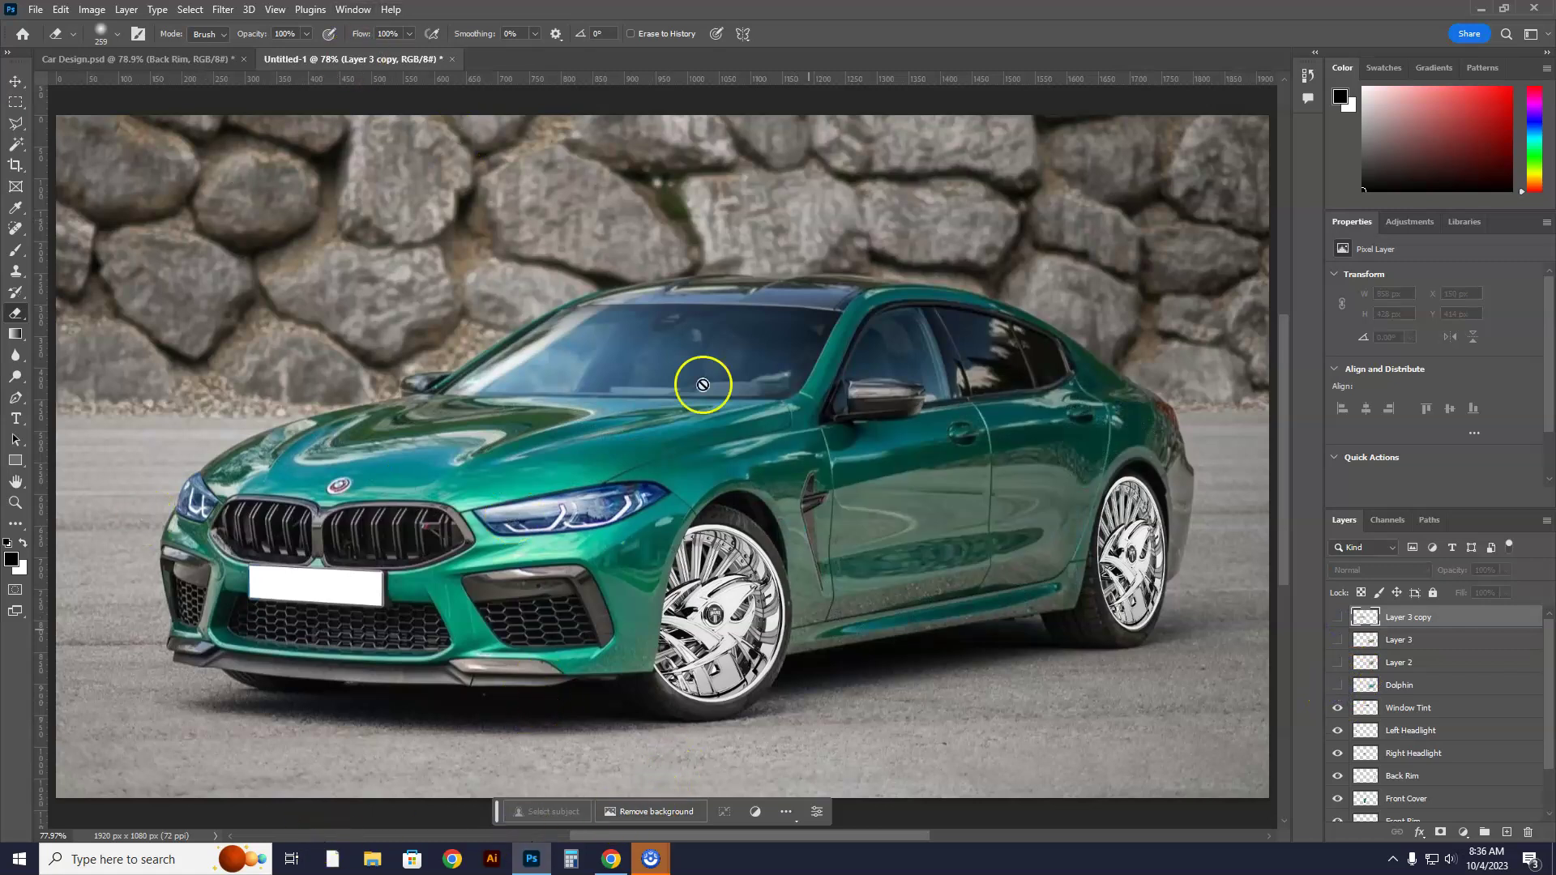
Copy the Miami Dolphins logo from the miami dolphins image results in Chrome and paste it into the Photoshop car document
left_click(611, 859)
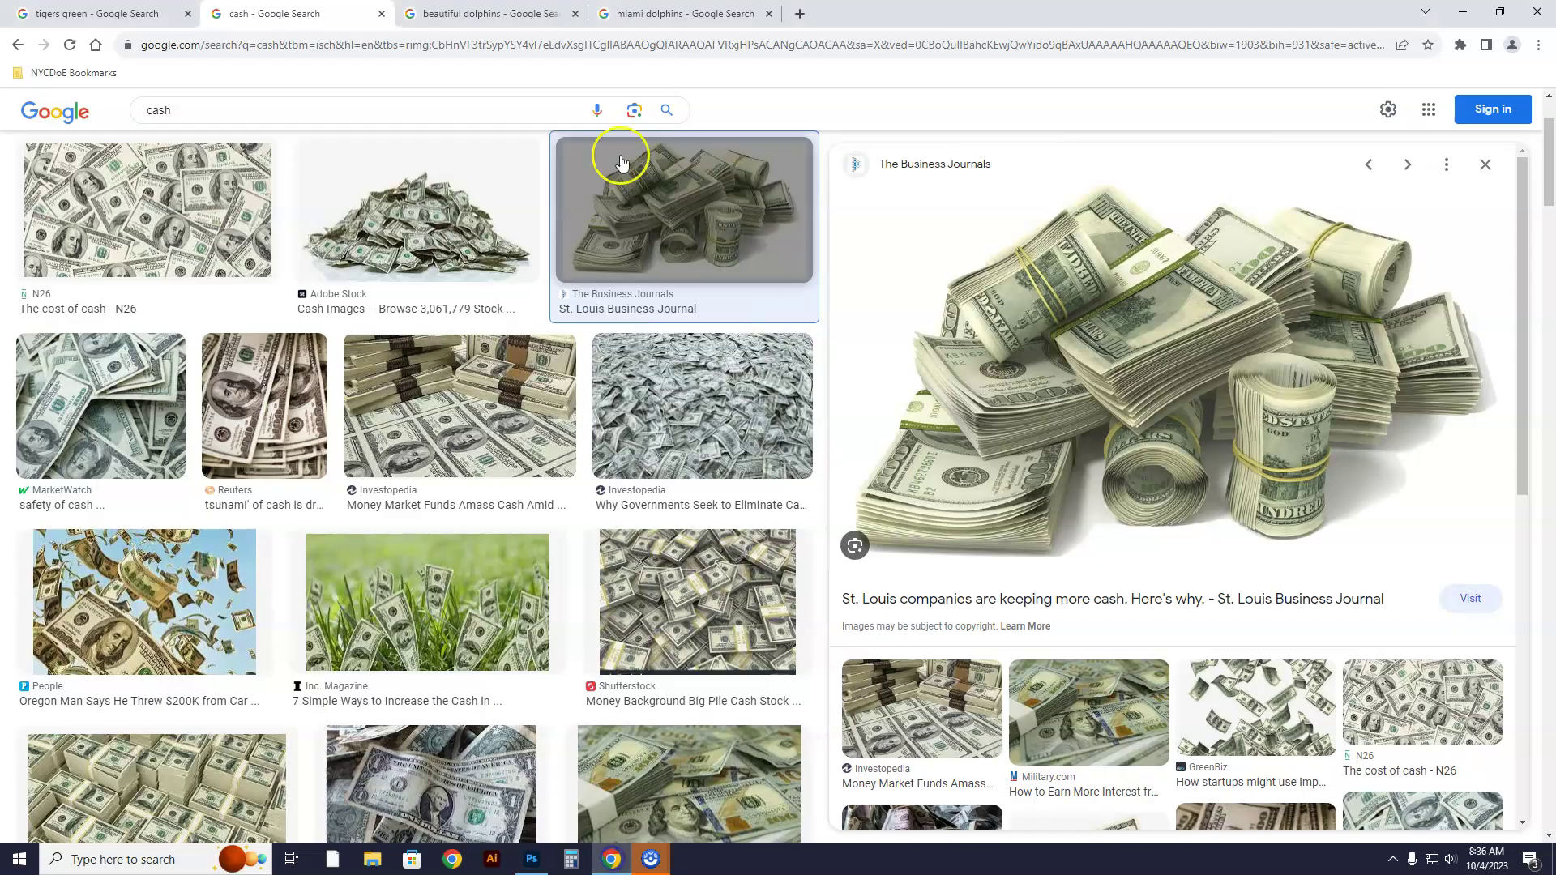
left_click(519, 13)
left_click(673, 13)
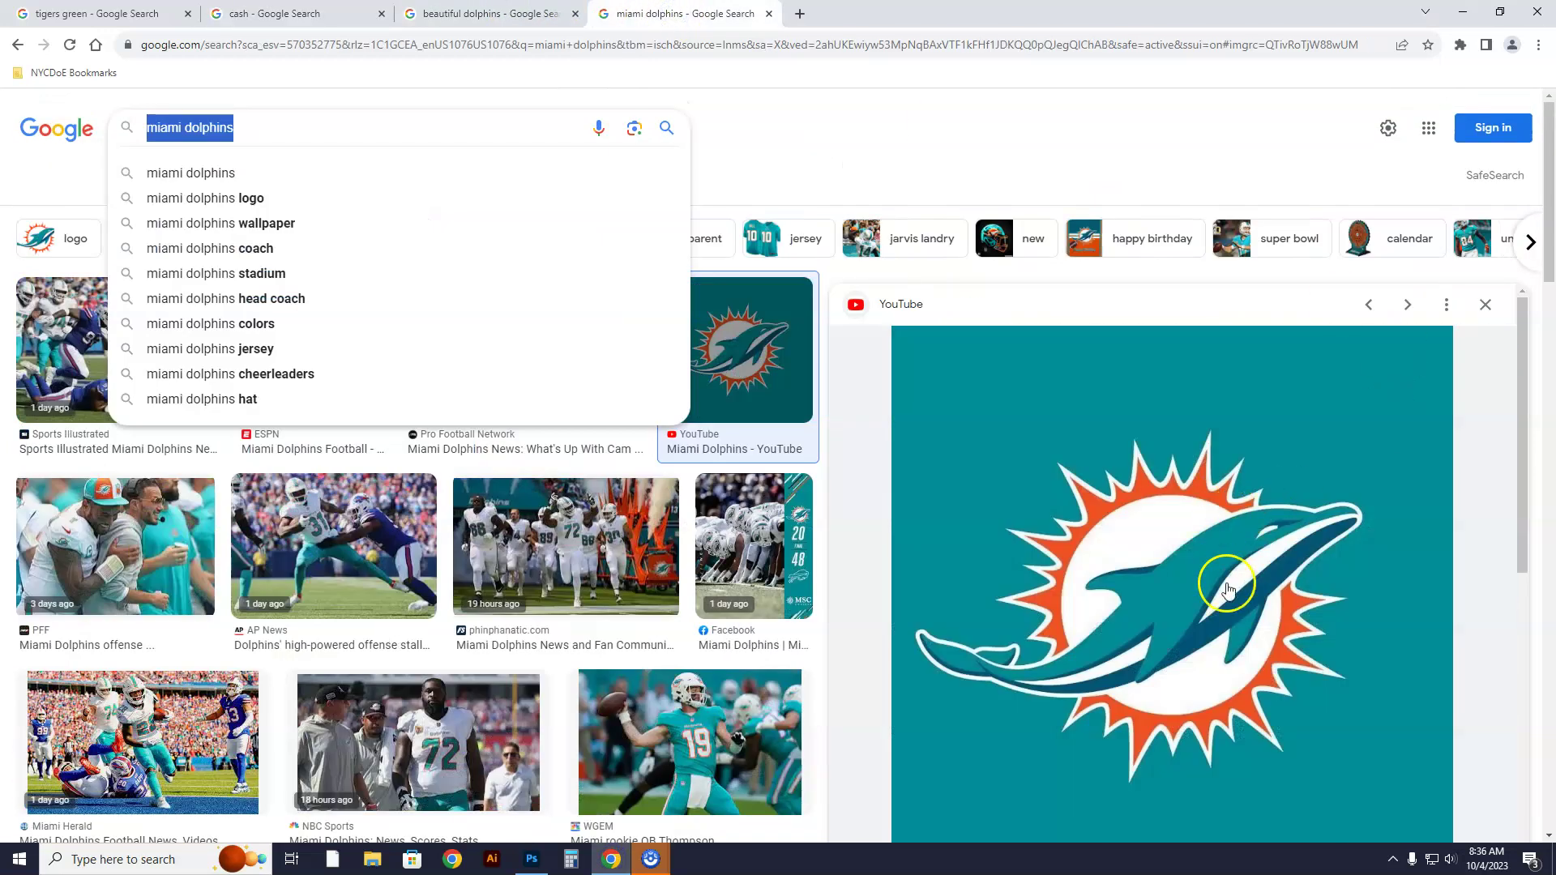
scroll(1216, 584, "down", 5)
scroll(1175, 579, "up", 5)
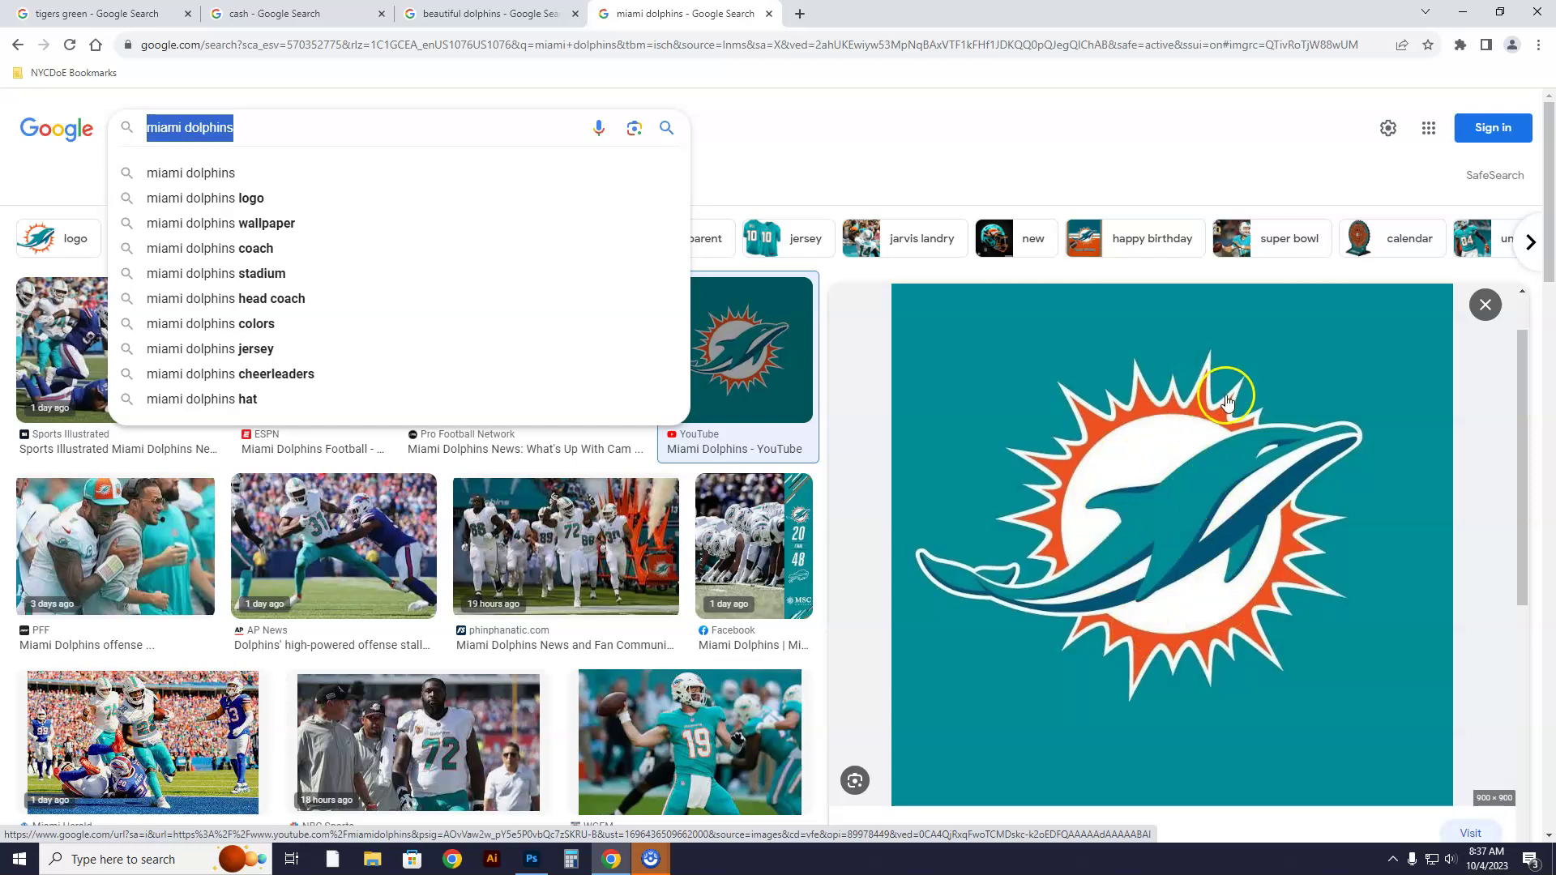
right_click(1178, 582)
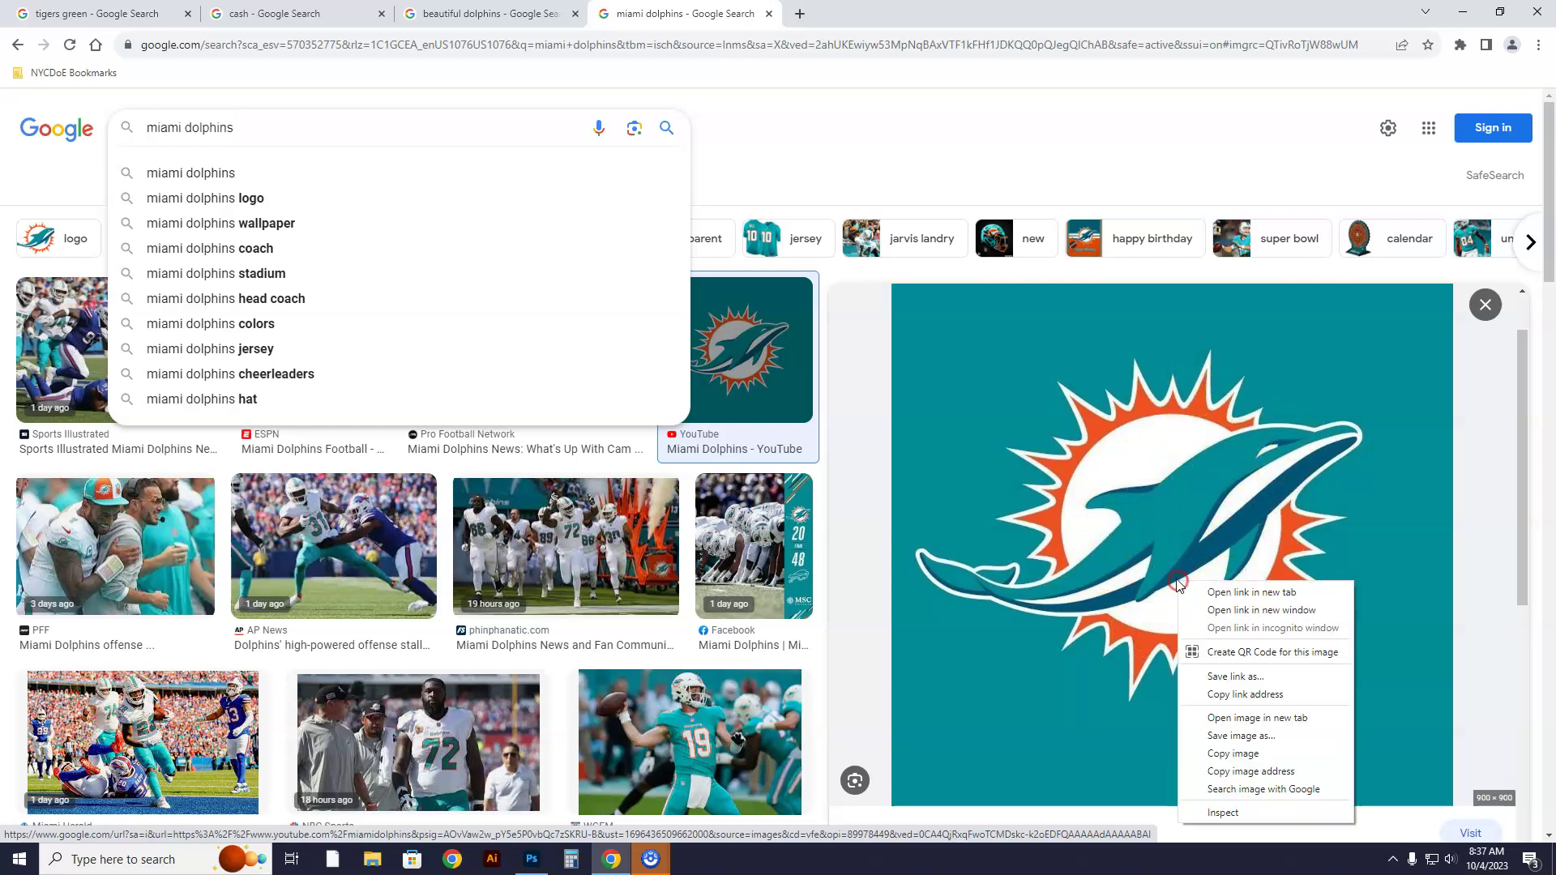
left_click(1248, 754)
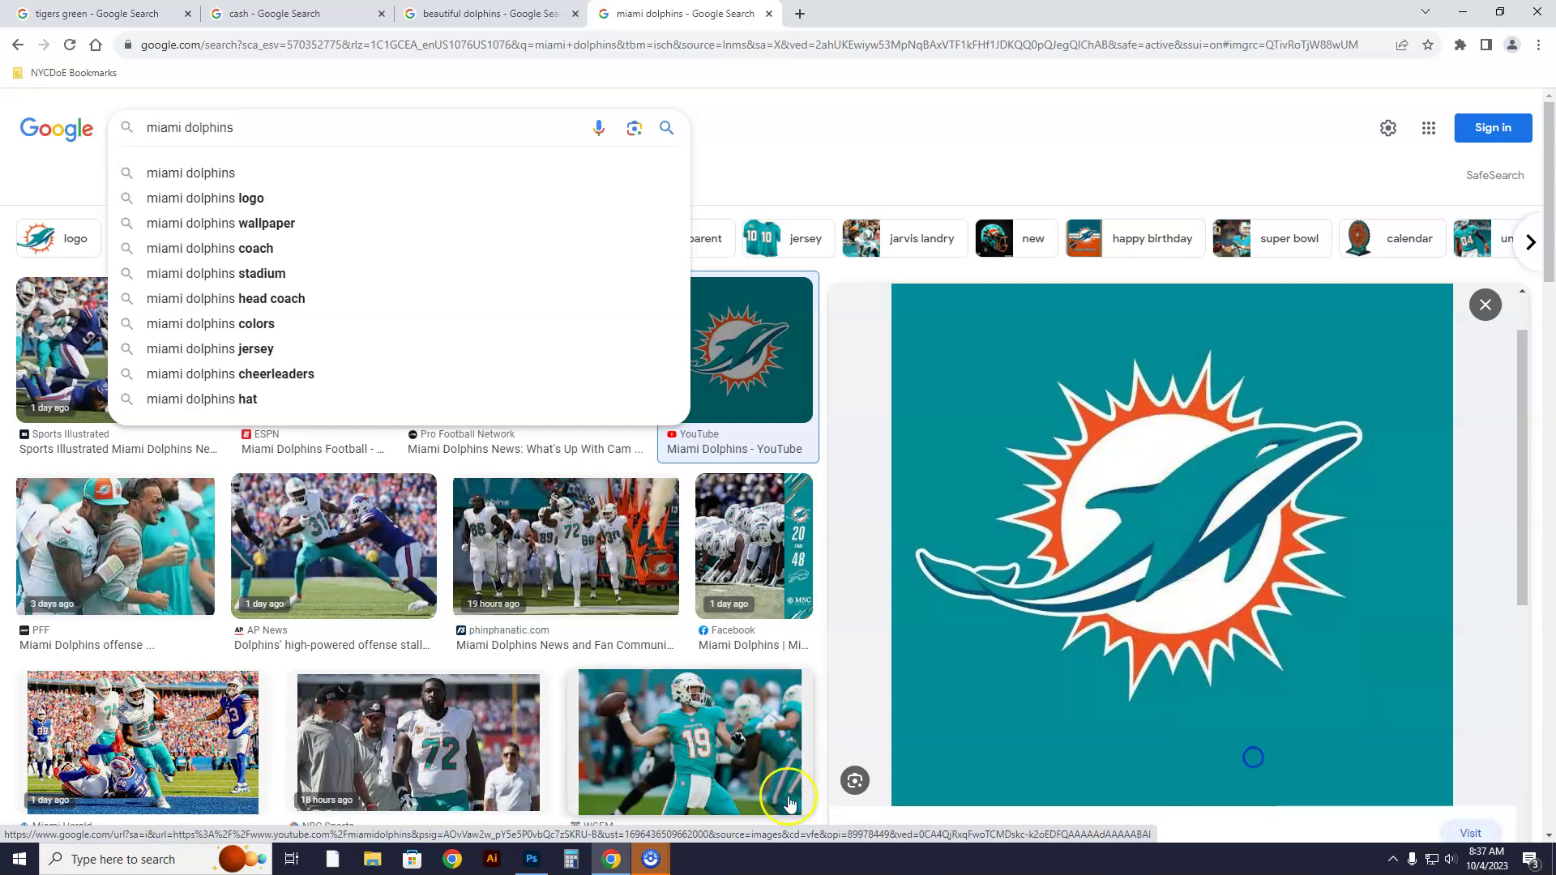
left_click(531, 859)
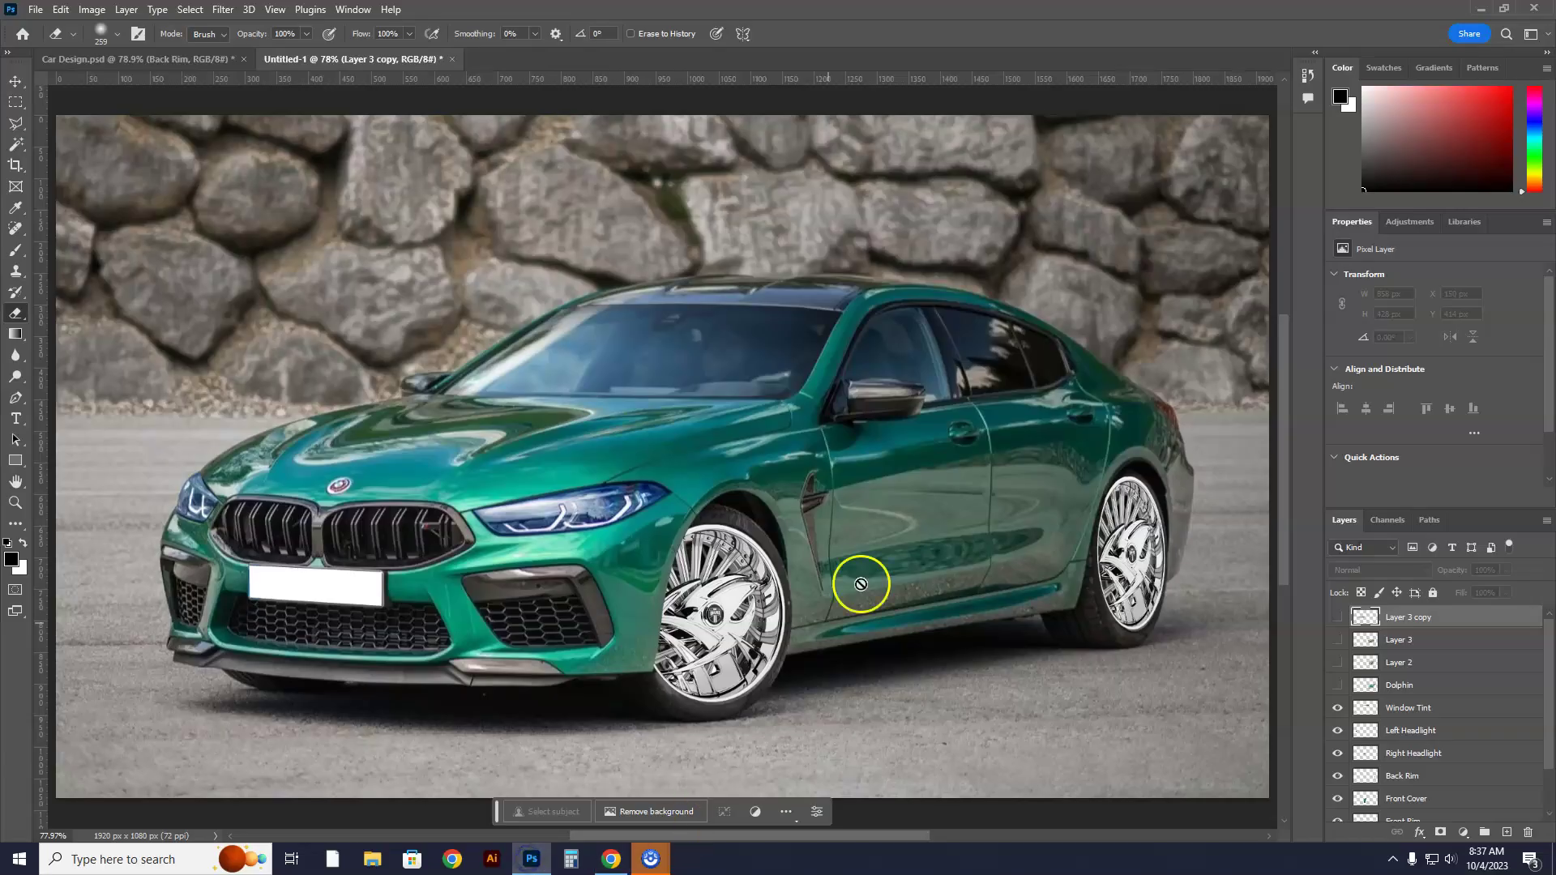
left_click(61, 12)
left_click(89, 153)
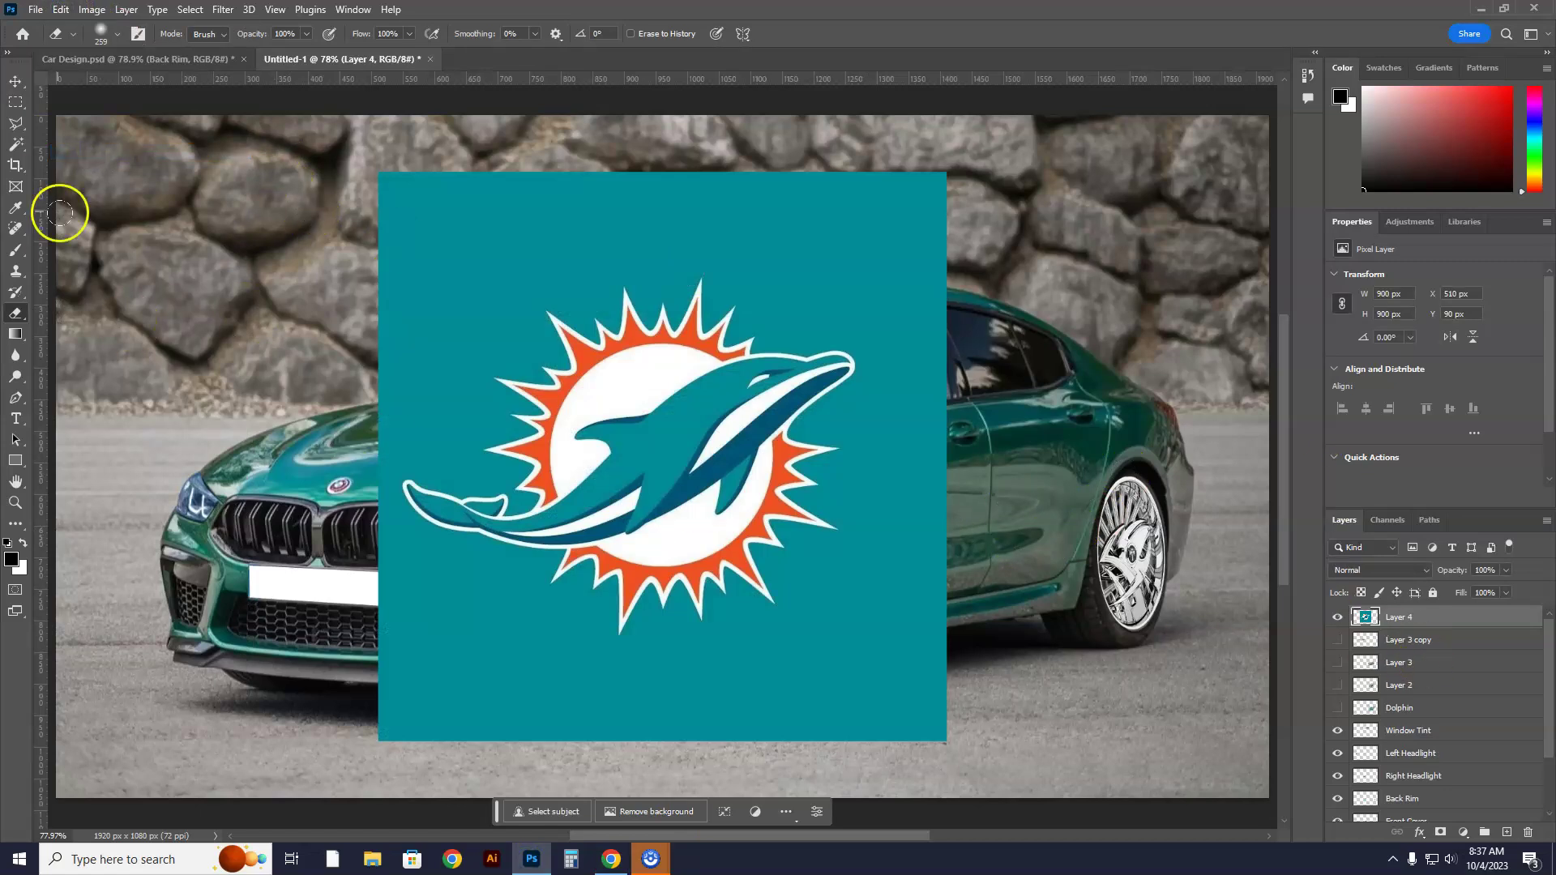
Select the teal background around the Miami Dolphins logo with the Magic Wand, delete it and deselect
left_click(16, 144)
left_click(93, 176)
left_click(521, 275)
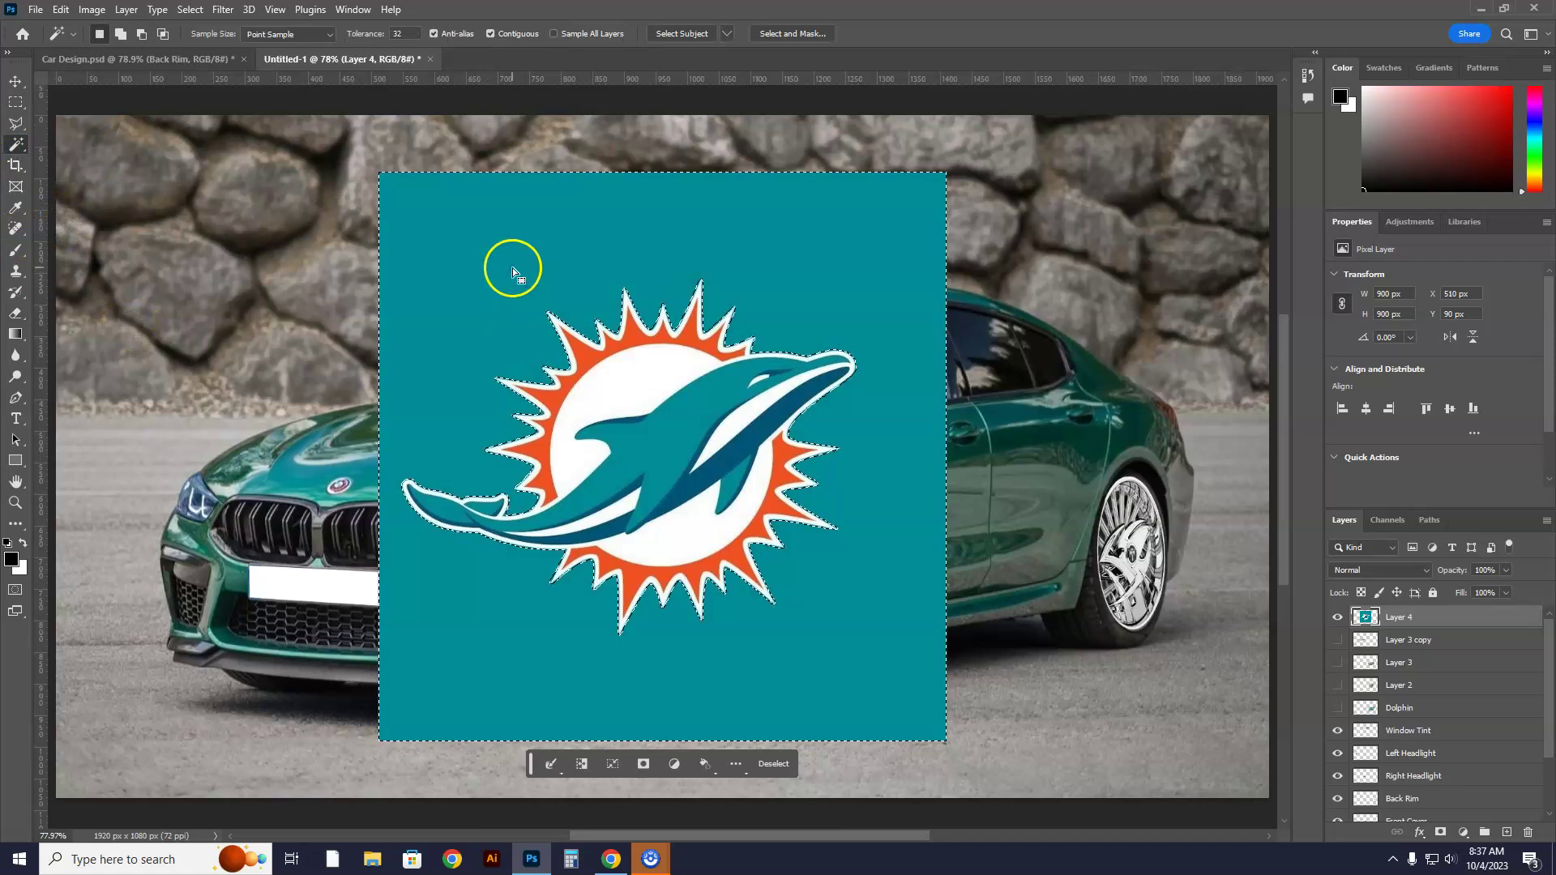
key("Delete")
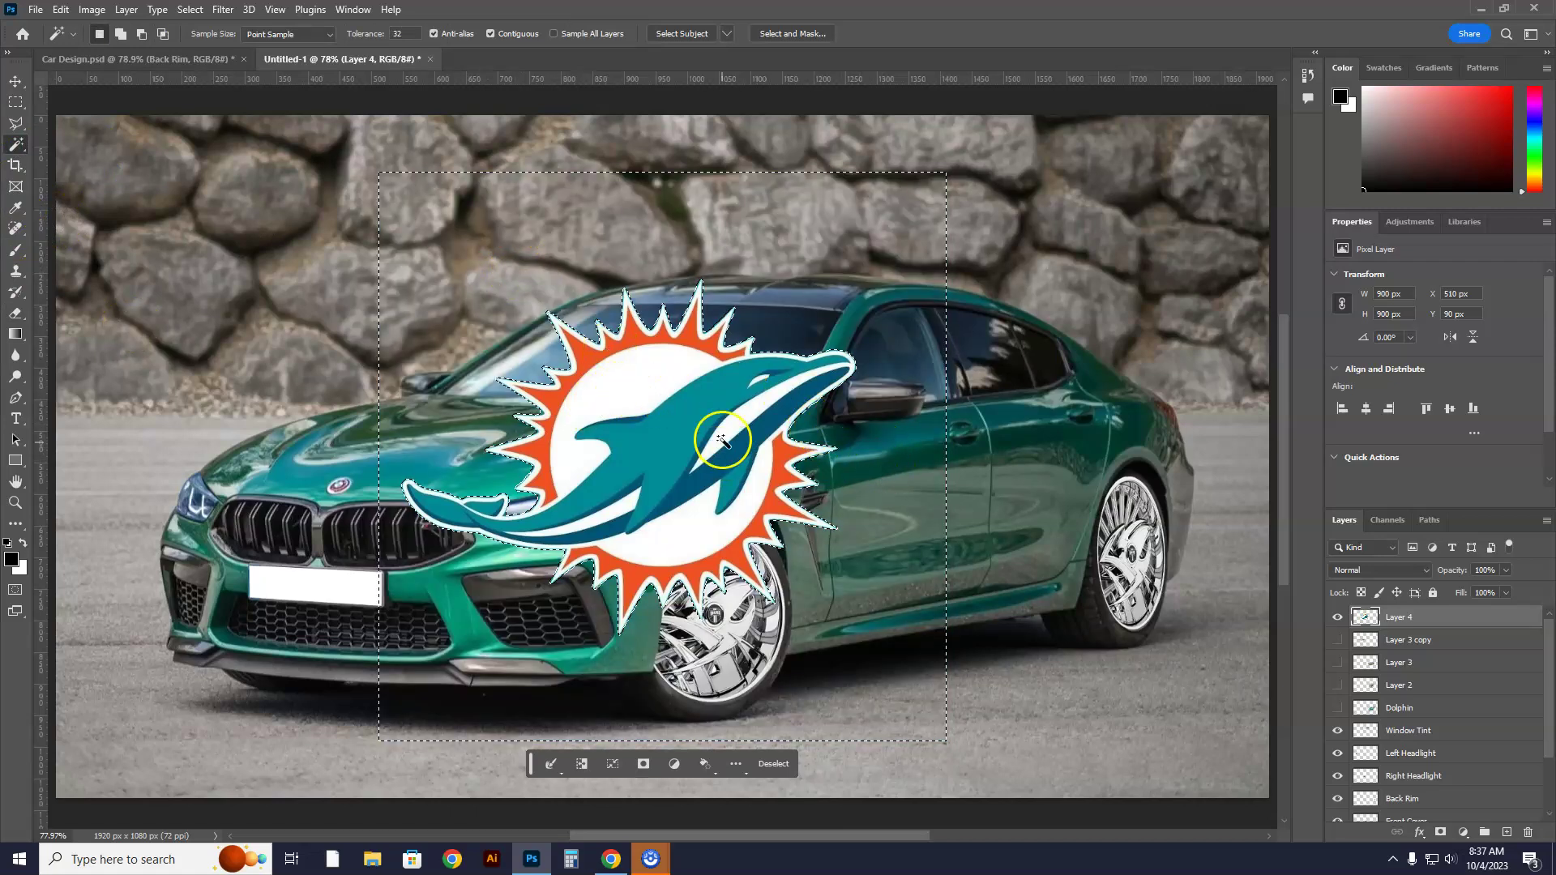
key("ctrl+d")
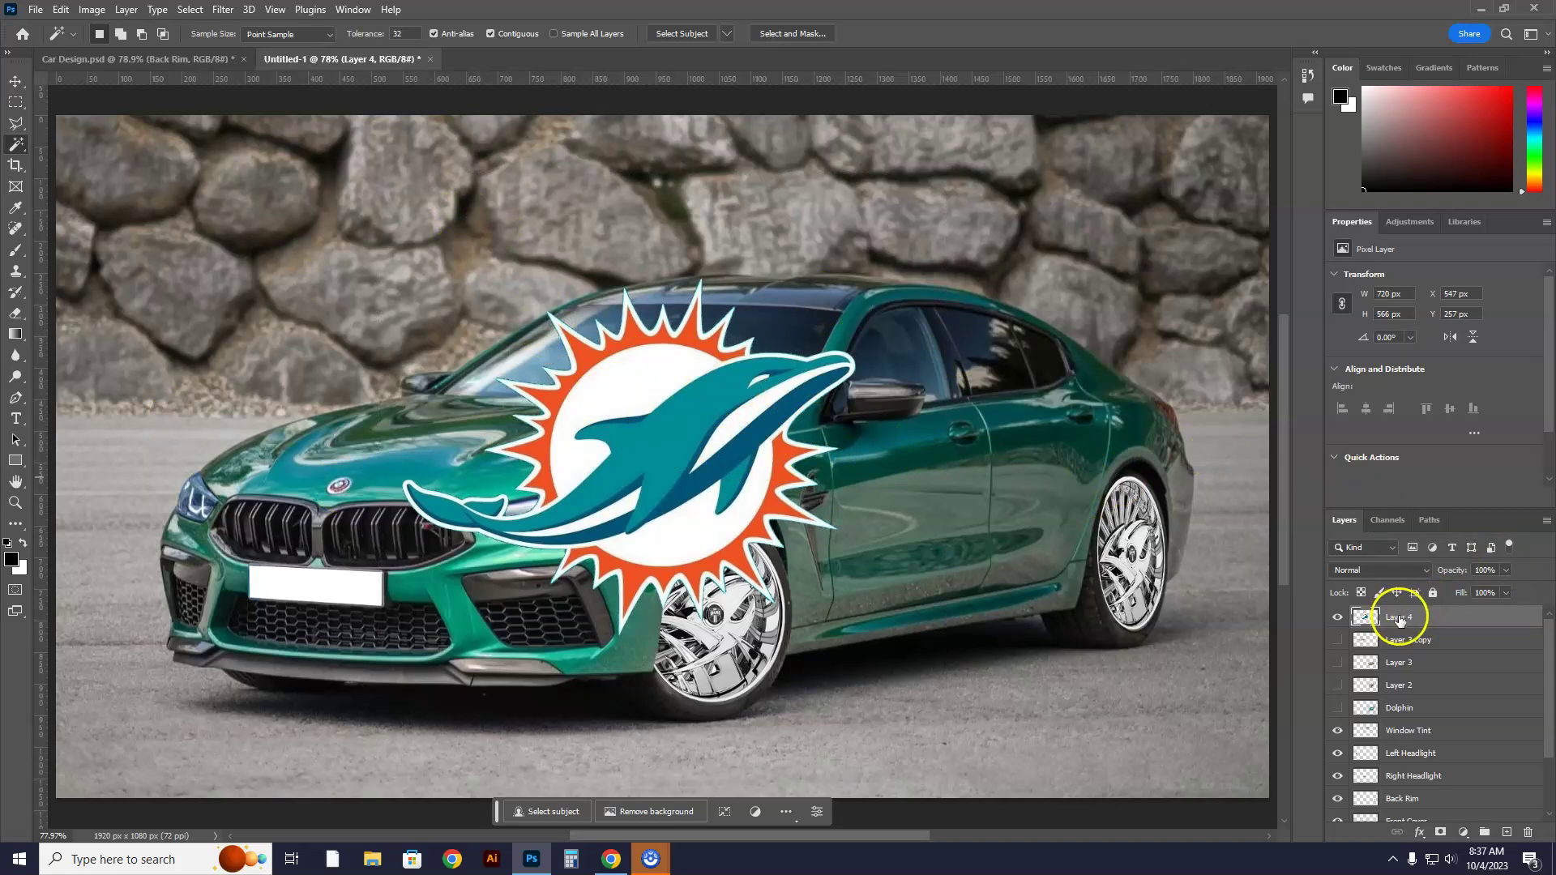
Rename the dolphin logo layer "Miami Logo" and show Layer 3 copy with the cash on the hood
left_click(1338, 619)
left_click(1338, 619)
left_click(1337, 616)
left_click(1337, 617)
left_click(1338, 639)
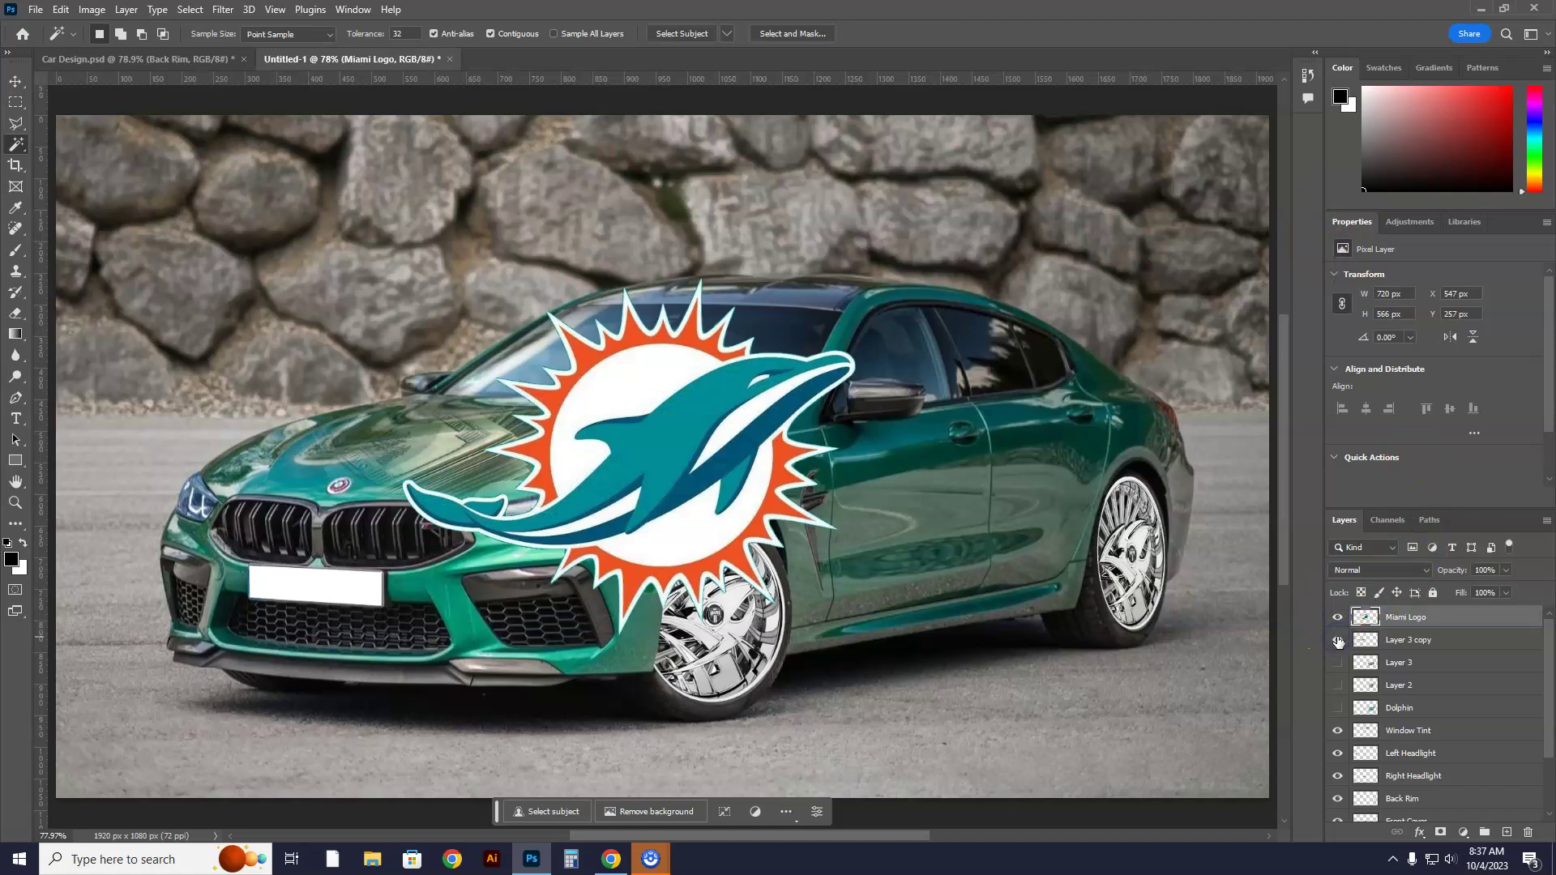
Rename Layer 3 copy as "Cash Hood", then show Layer 3 and rename it "Cash Side"
double_click(1410, 640)
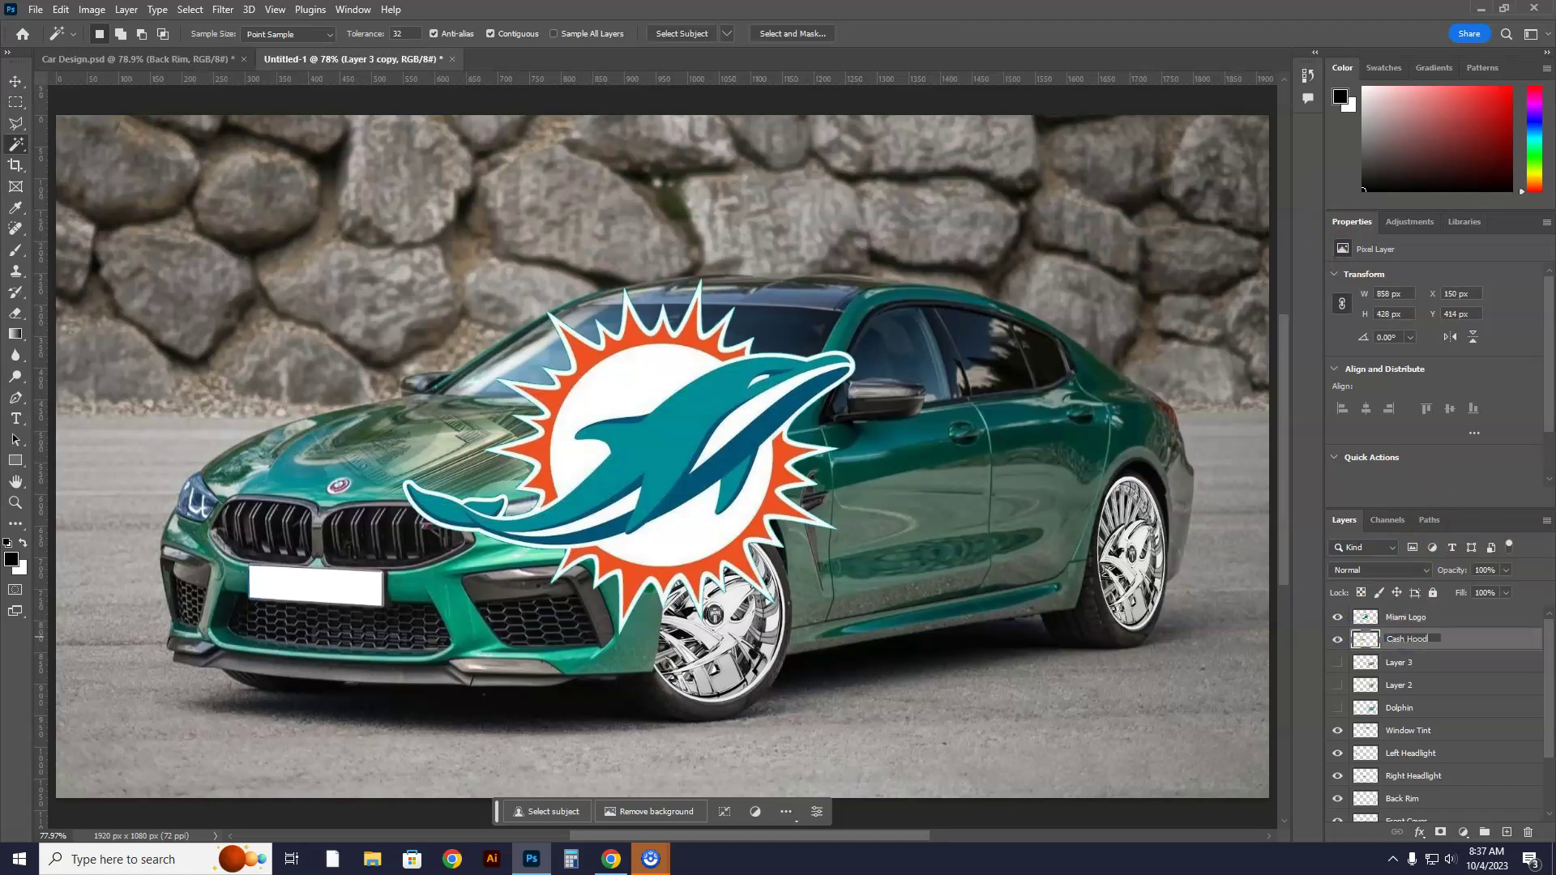
left_click(1339, 662)
left_click(1339, 662)
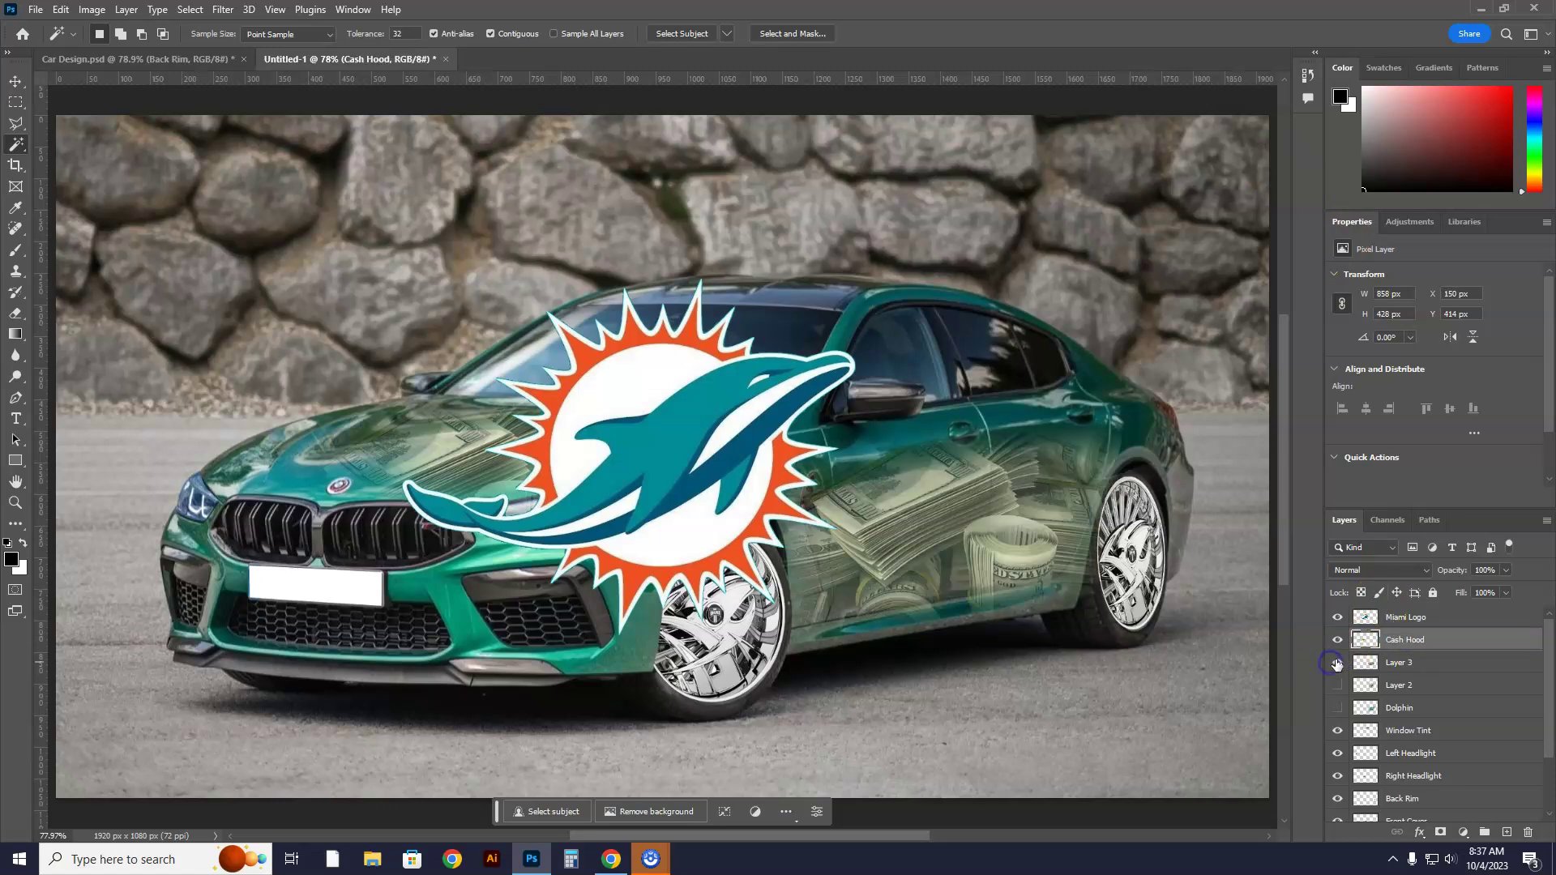
left_click(1406, 665)
double_click(1406, 663)
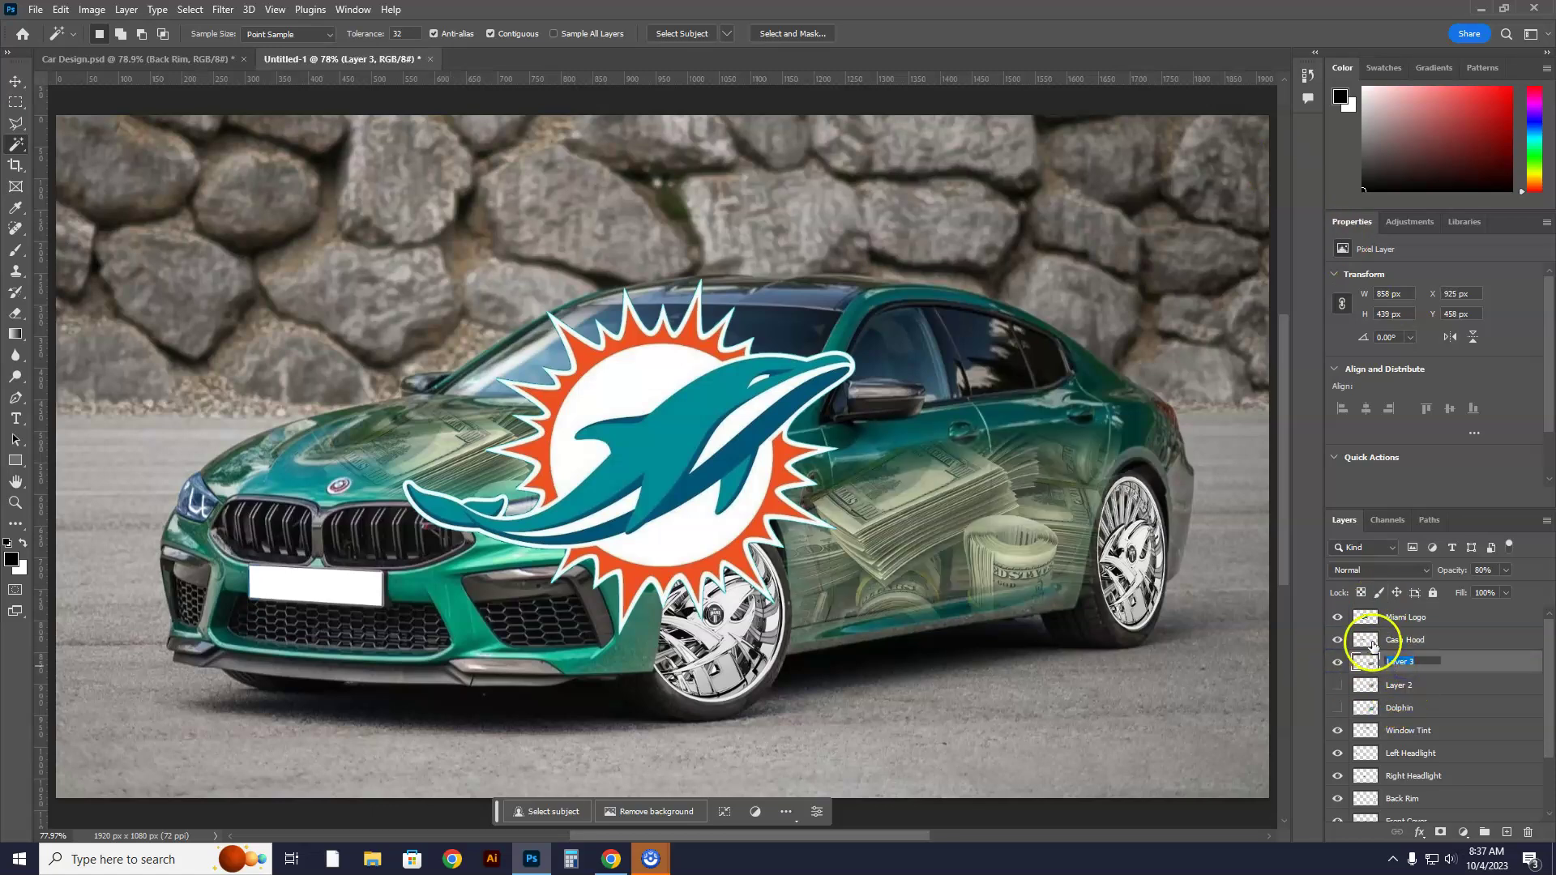
type("Cash Side")
Show Layer 2 and rename it "Tiger"
left_click(1337, 686)
left_click(1337, 686)
left_click(1336, 686)
left_click(1336, 686)
double_click(1398, 687)
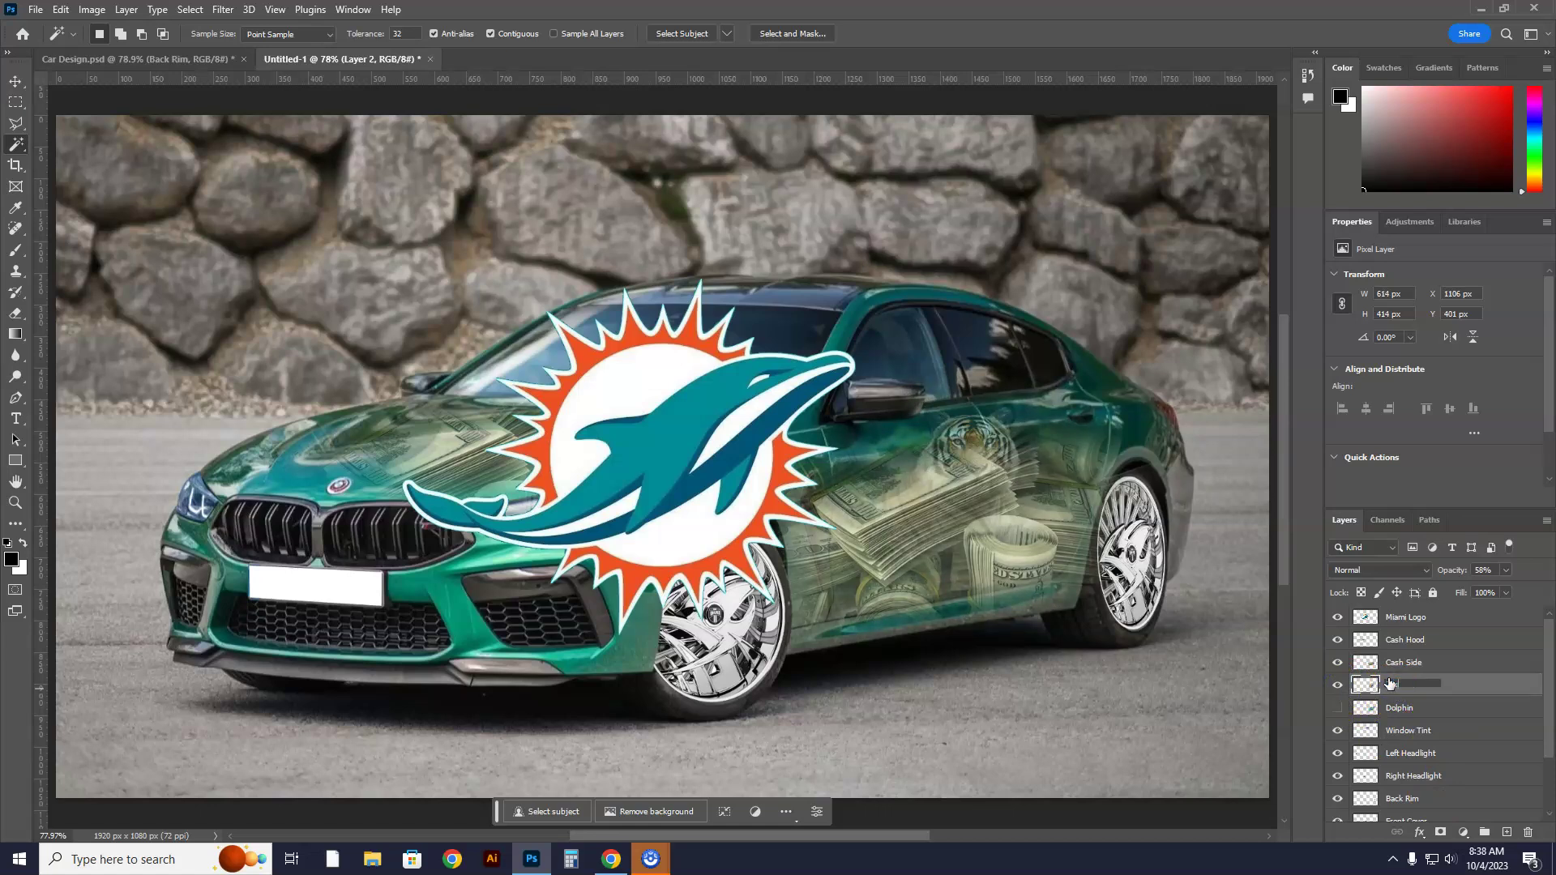
type("Tiger")
Preview the Dolphin layer, then hide the Cash Hood, Cash Side, Tiger and Dolphin layers
left_click(1408, 709)
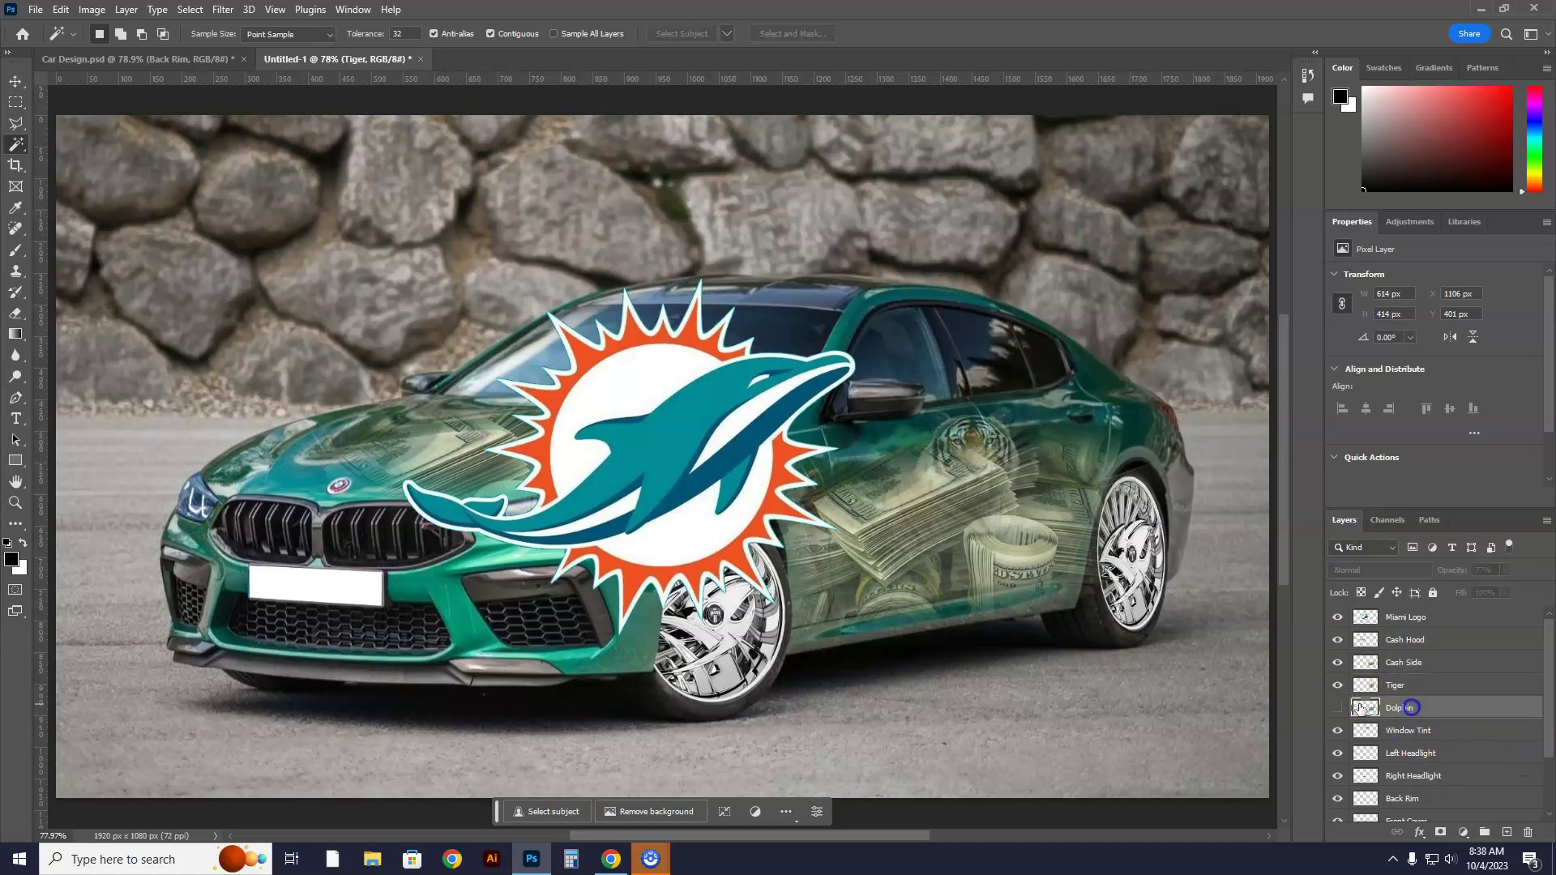
left_click(1337, 708)
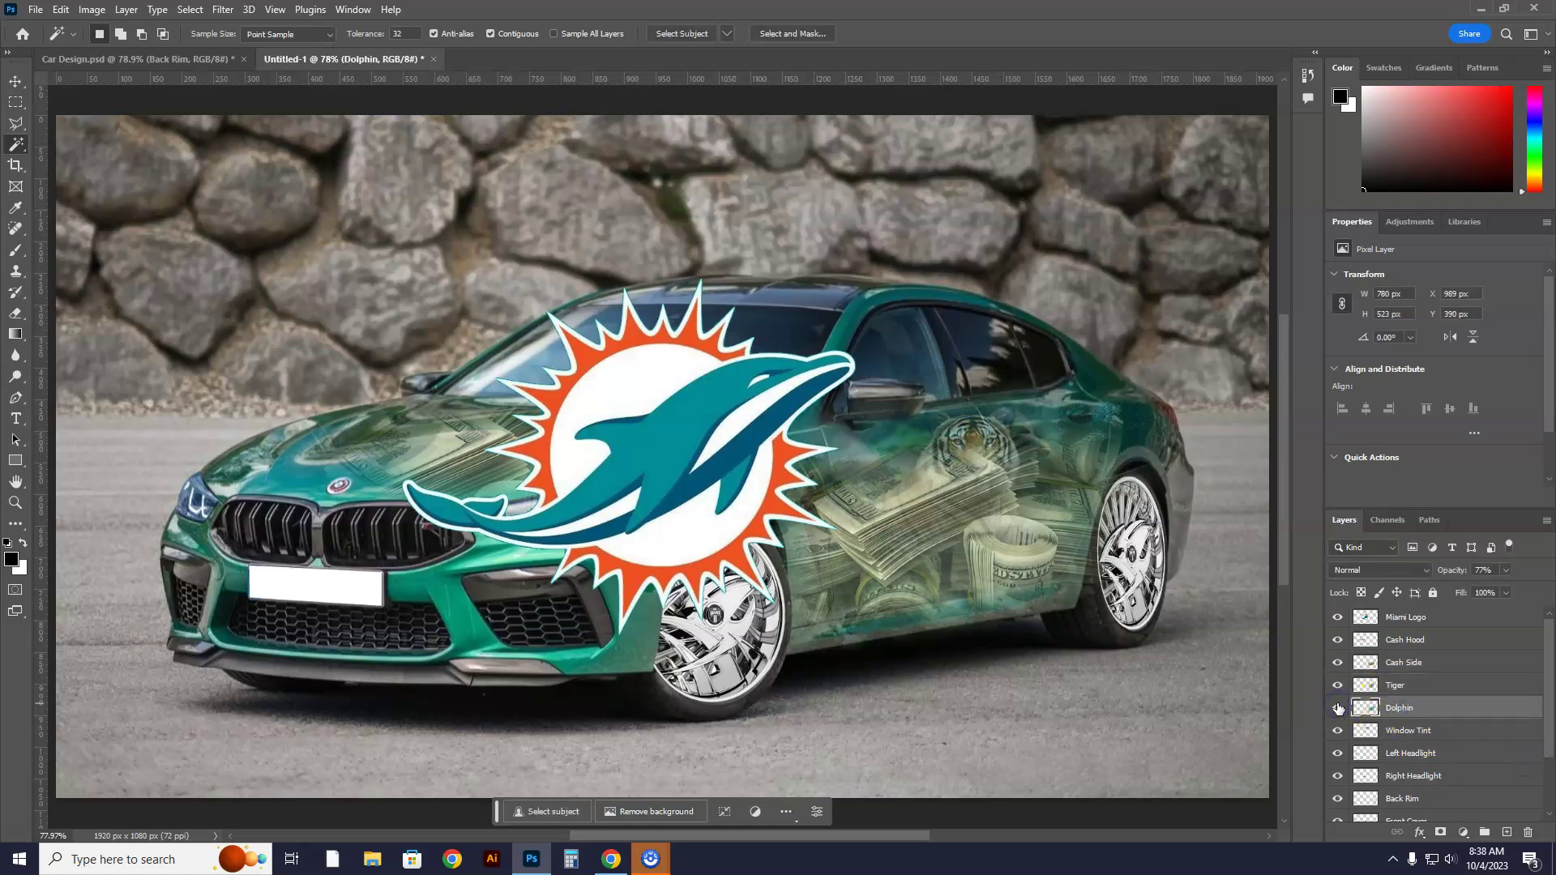
left_click(1339, 639)
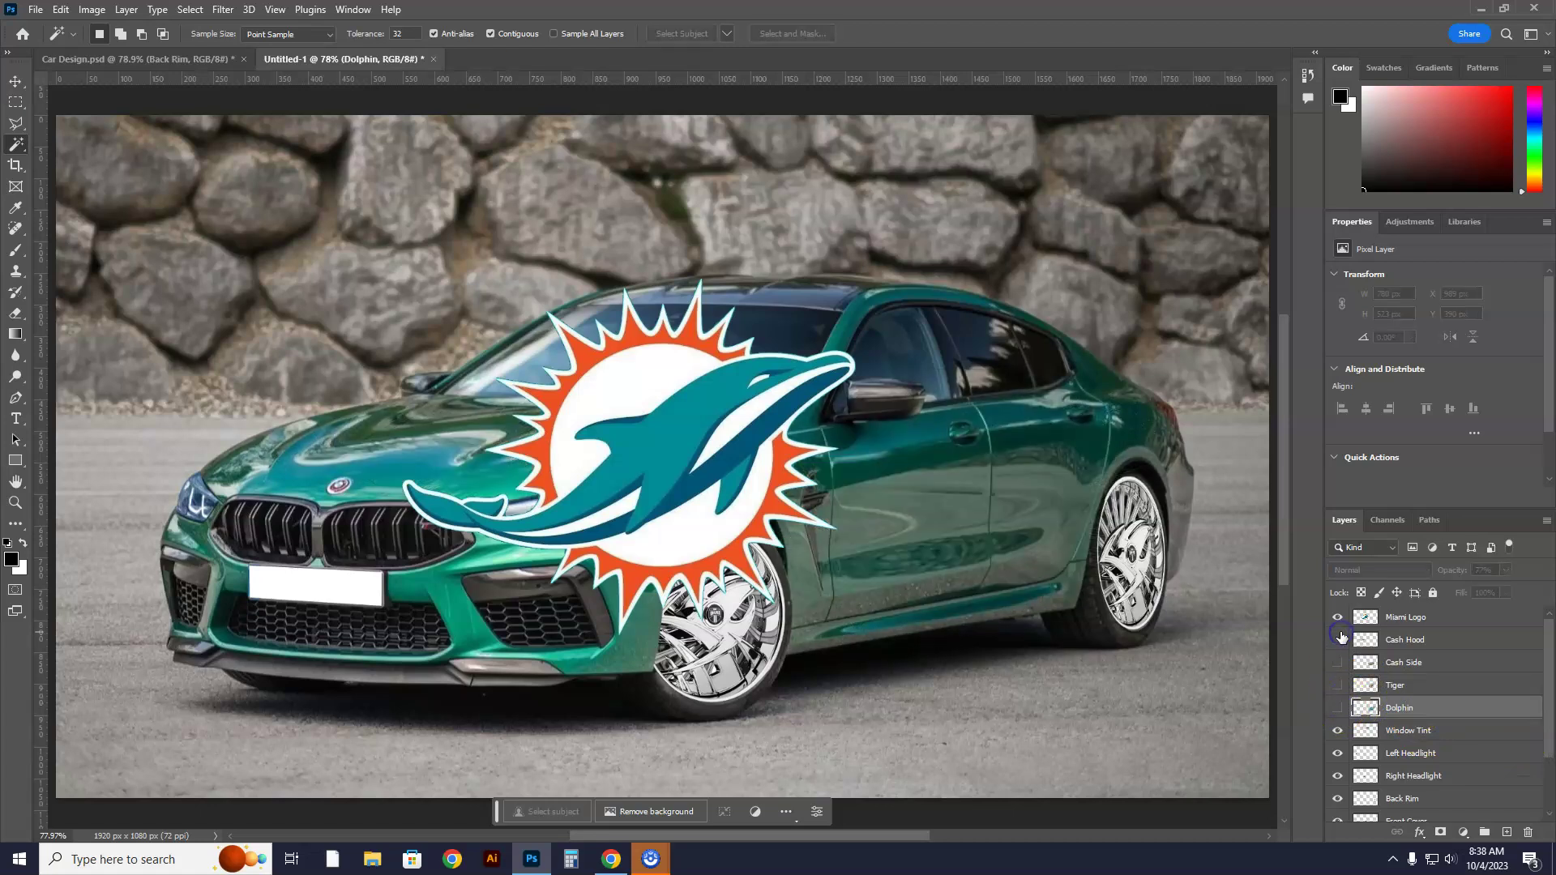
Scale the Miami Logo layer to about 63% with Free Transform and place it over the car's side doors
left_click(1421, 619)
key("ctrl+t")
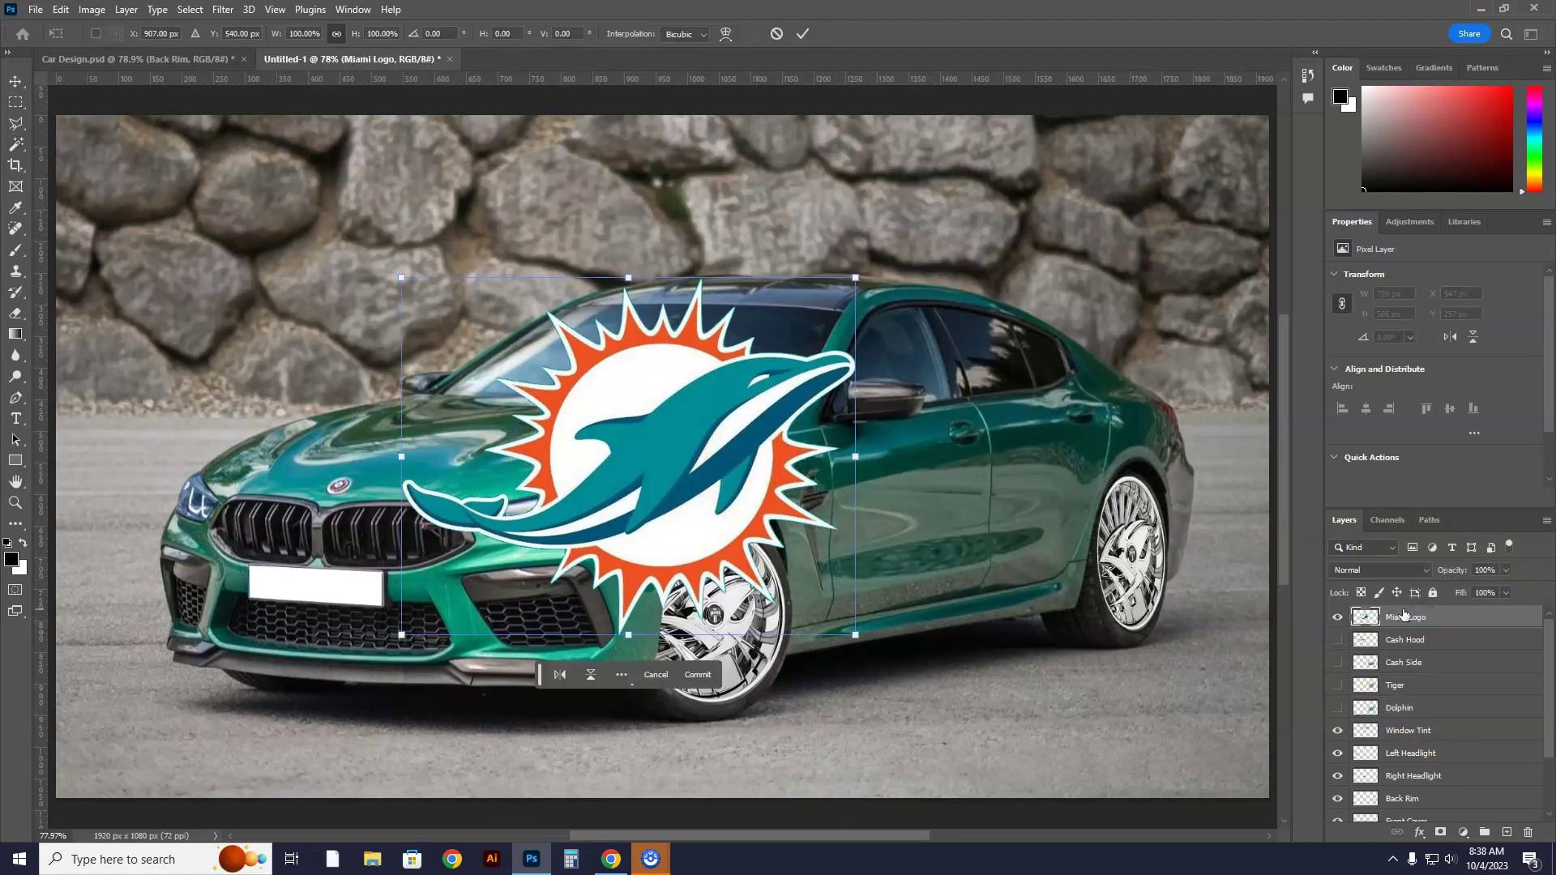
left_click_drag(401, 277, 950, 518)
key("Return")
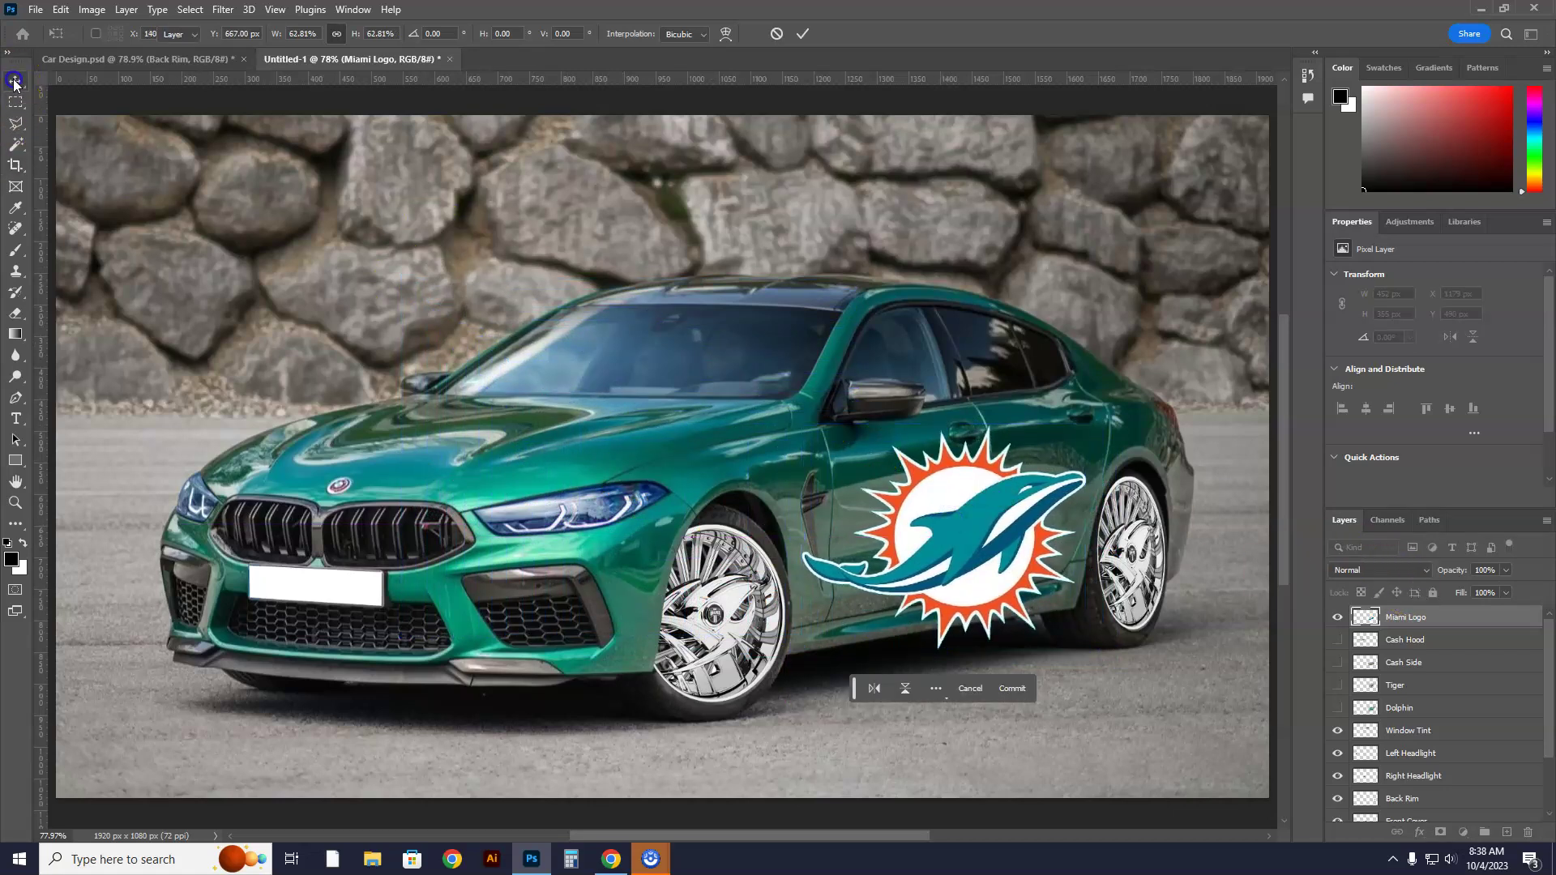
Lower the Miami Logo's opacity to 29%, nudge the logo up to fit the door area, and restore the opacity to 100%
left_click(1506, 570)
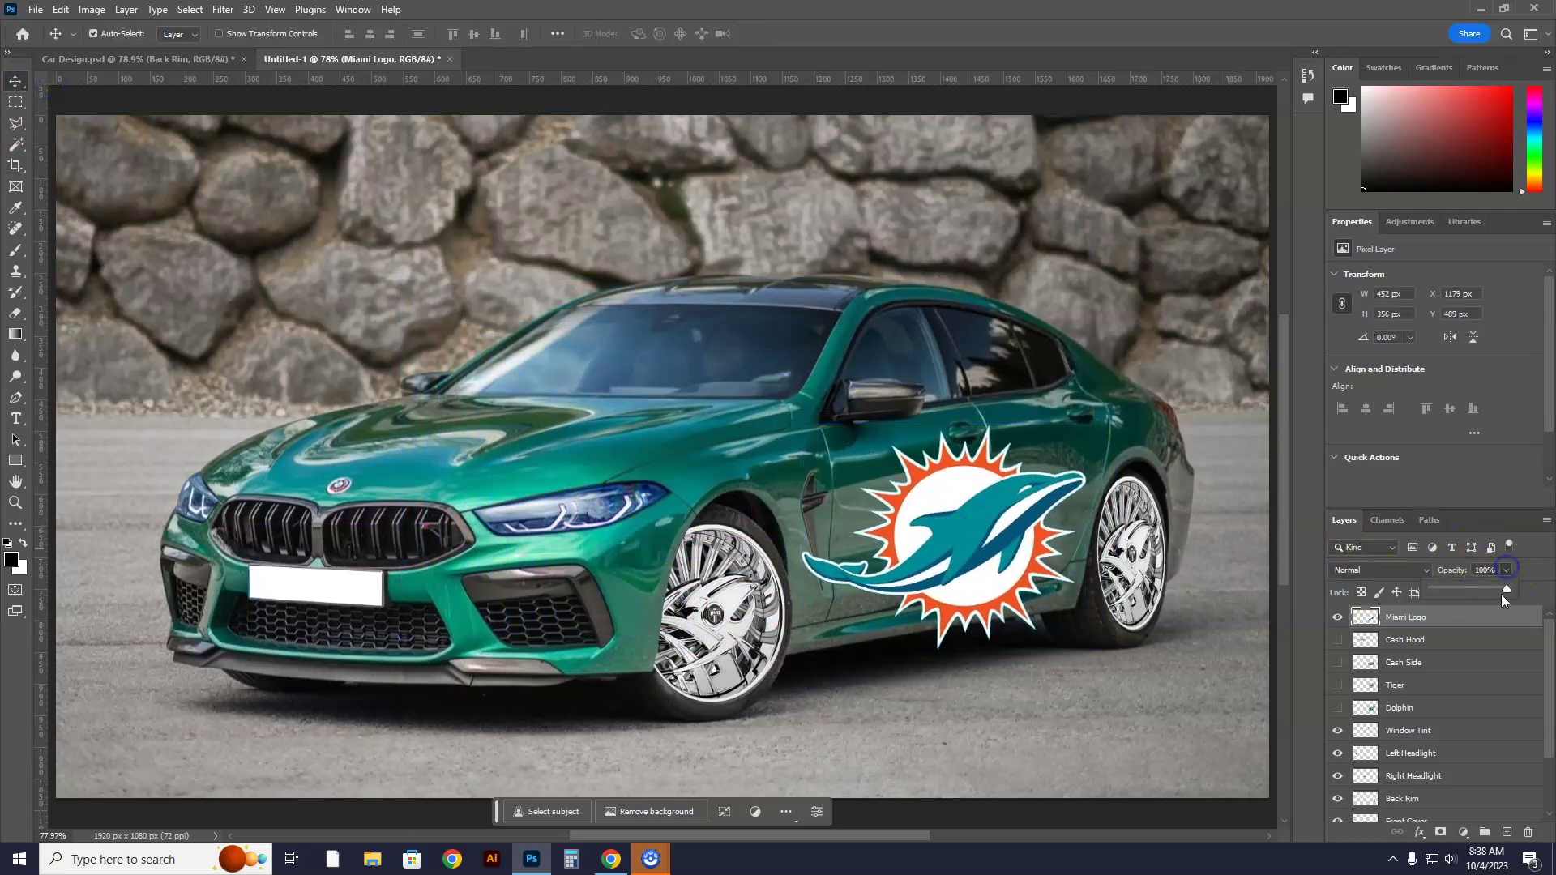
left_click_drag(1482, 592, 1475, 593)
left_click_drag(1456, 592, 1455, 593)
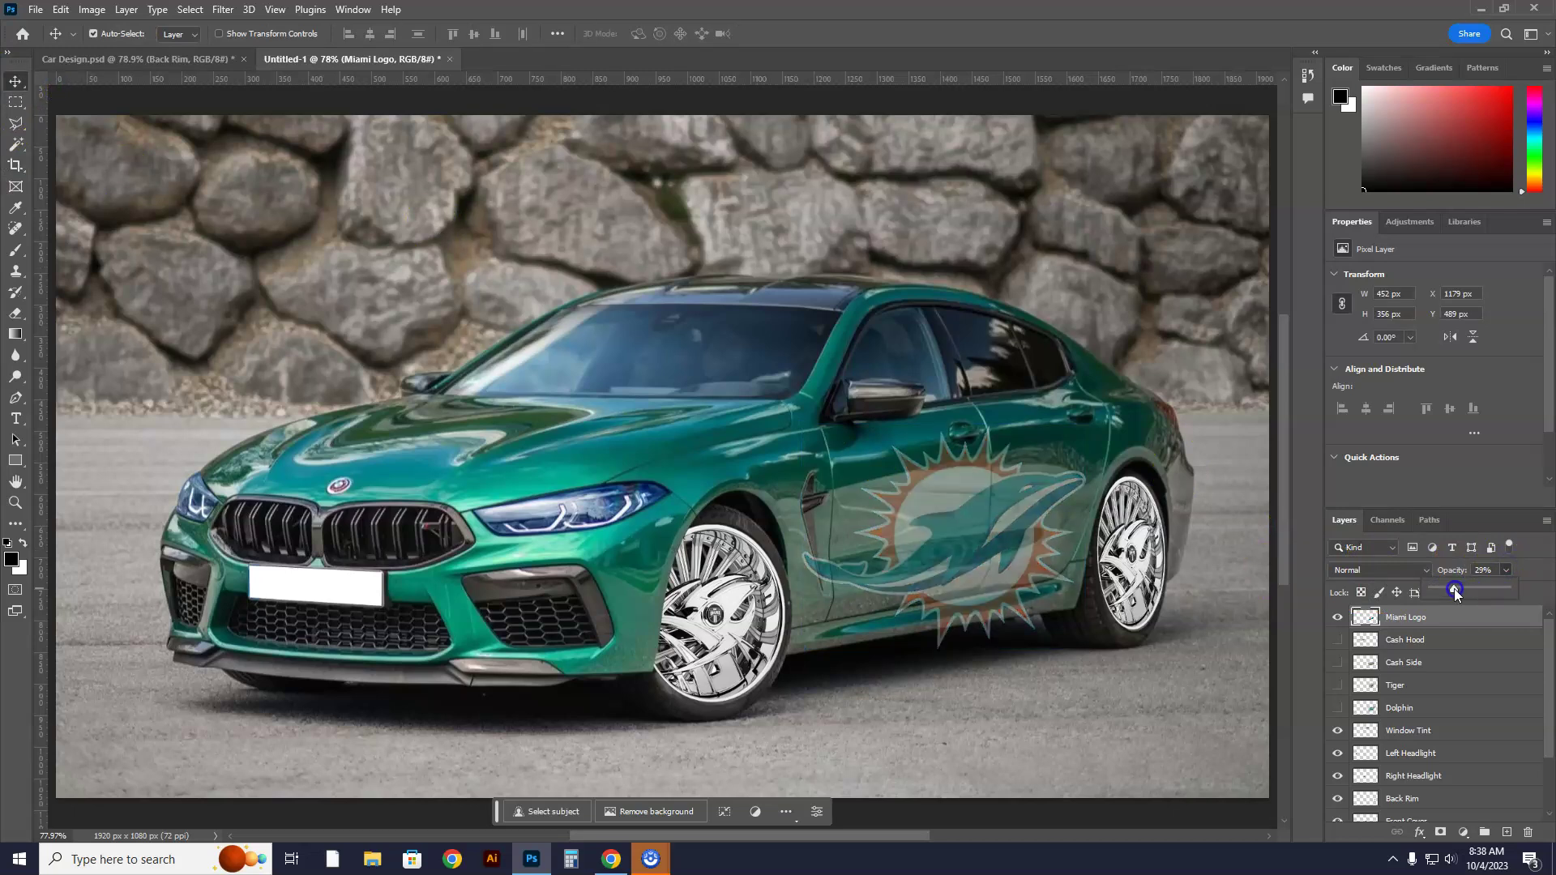
left_click_drag(962, 507, 971, 492)
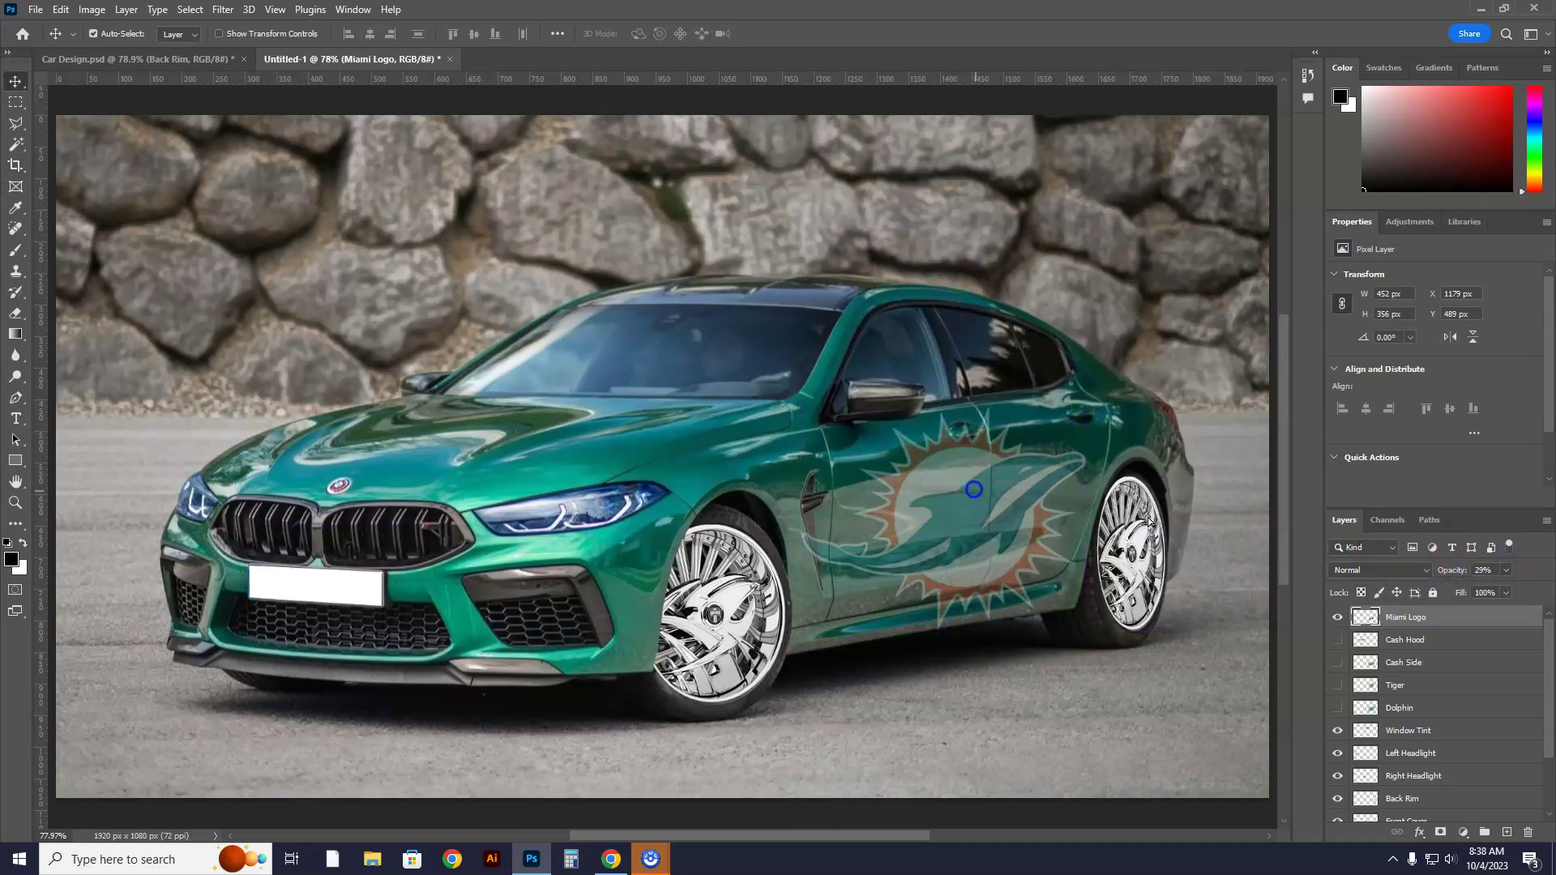
left_click(1505, 571)
left_click_drag(1508, 587, 1552, 588)
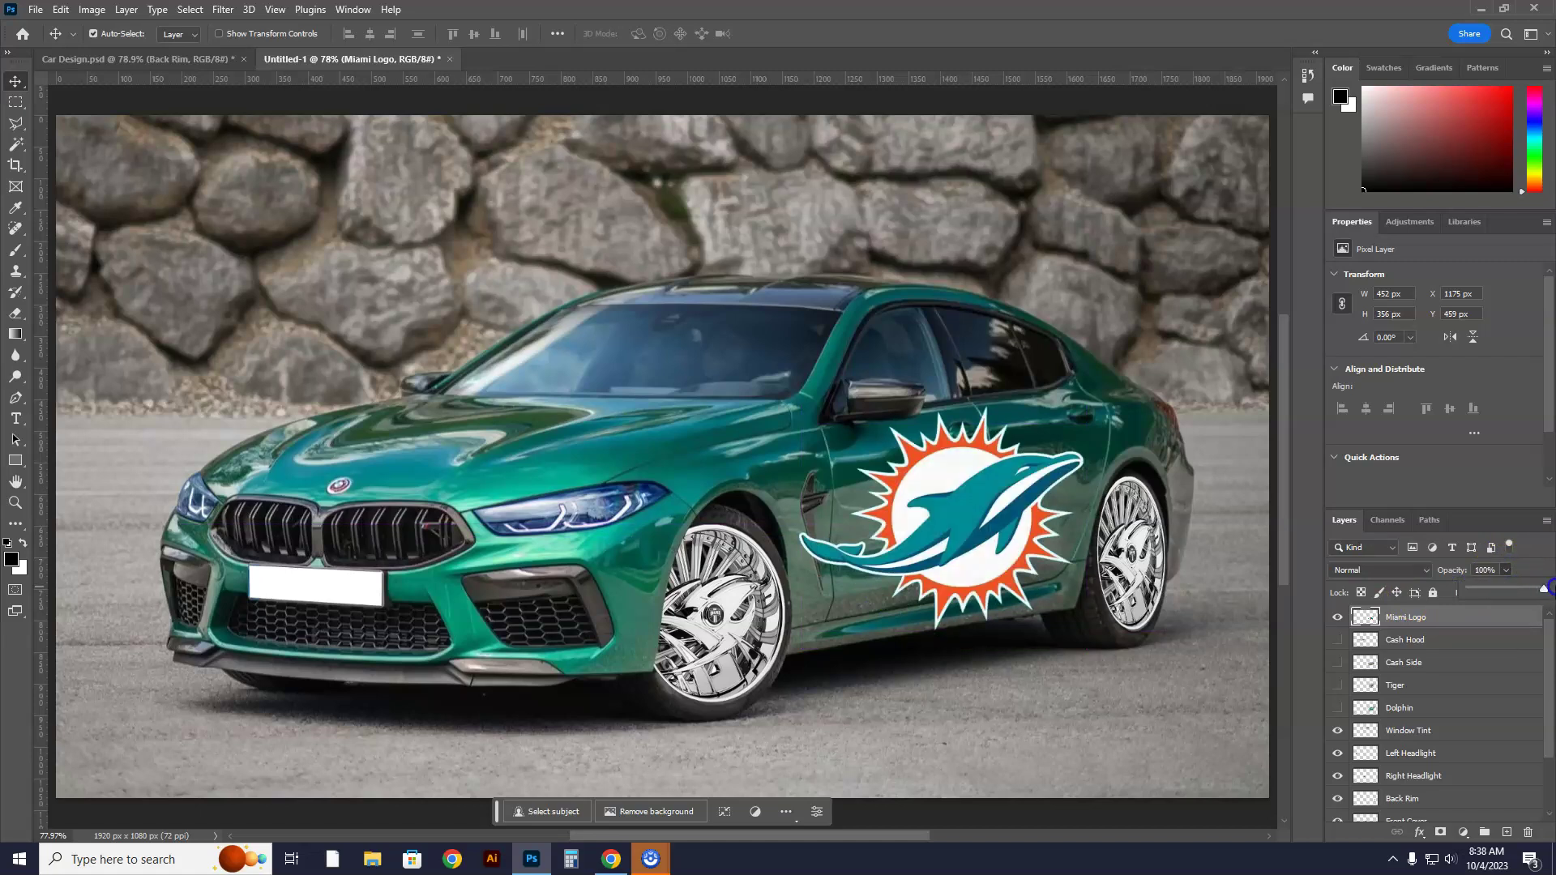
Set the Miami Logo layer's blend mode to Overlay and hide the layer
left_click(1417, 575)
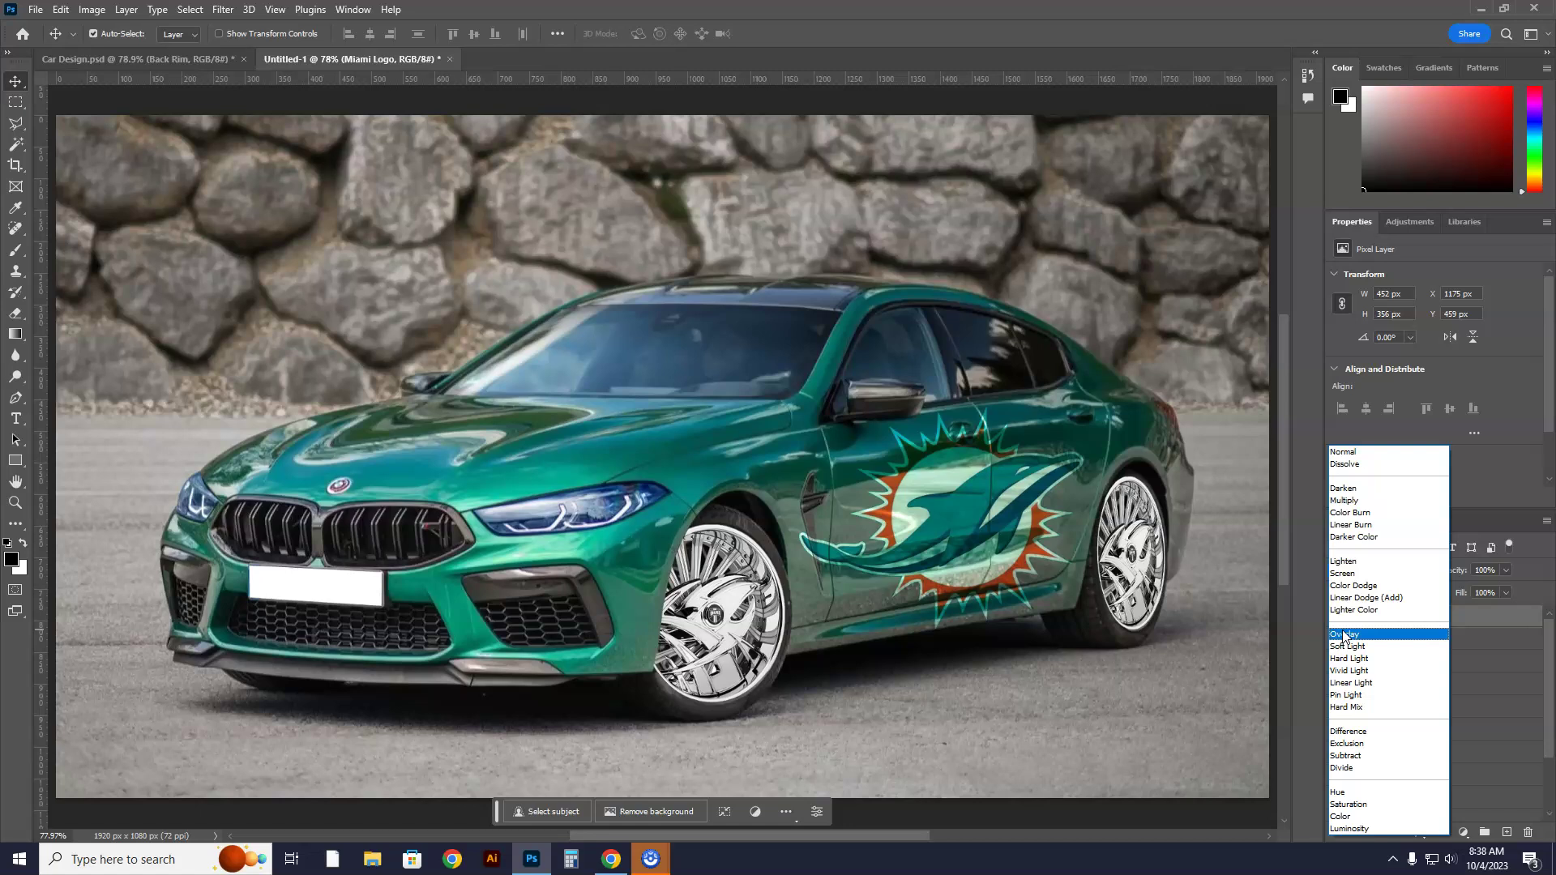
left_click(1342, 633)
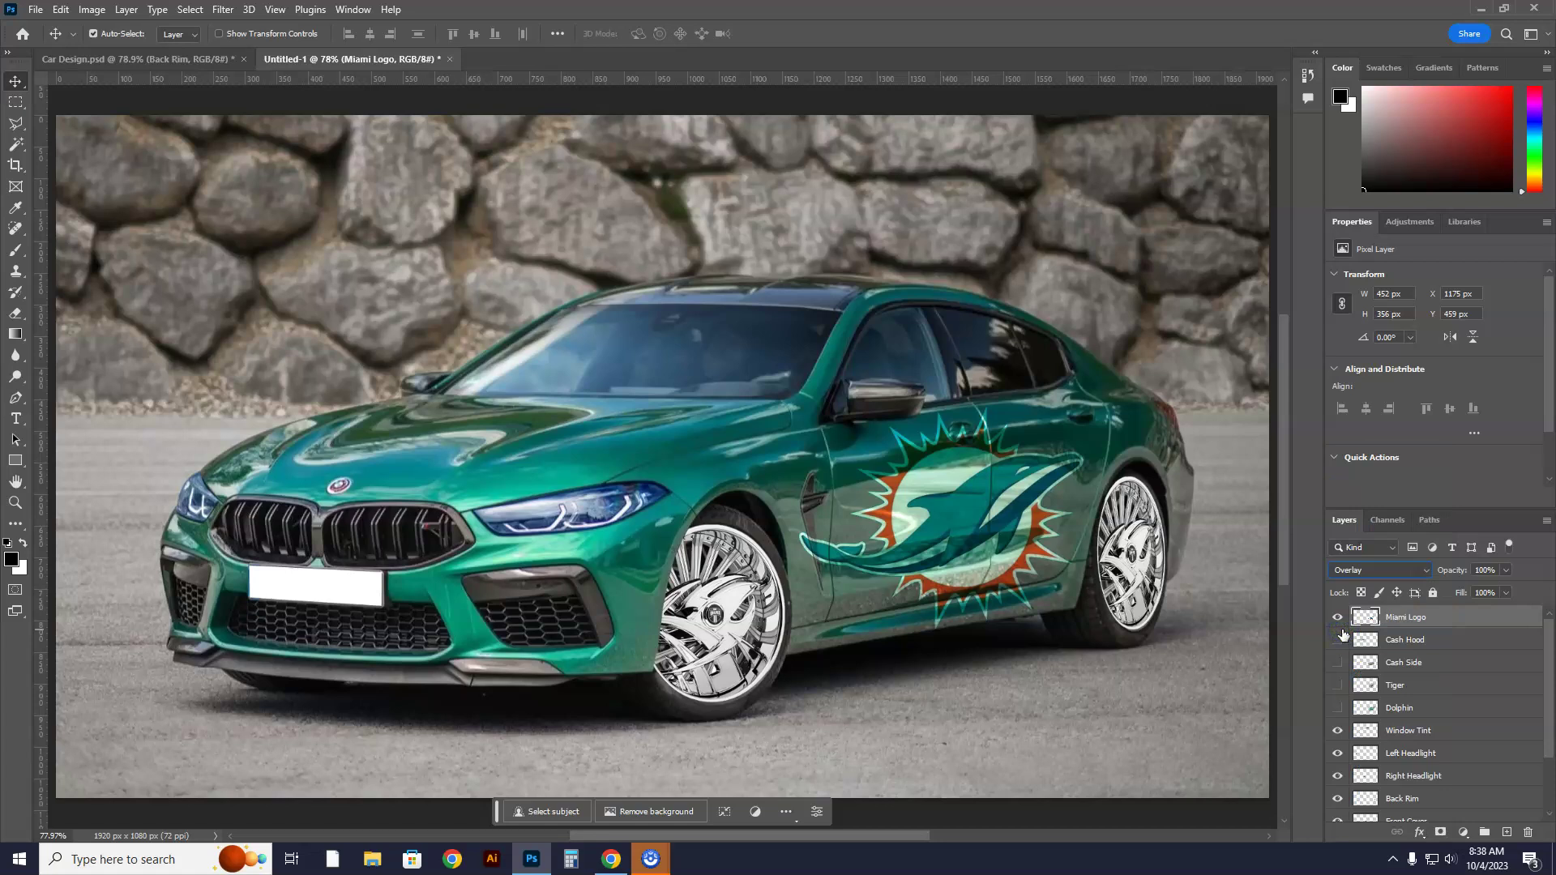
left_click(1339, 619)
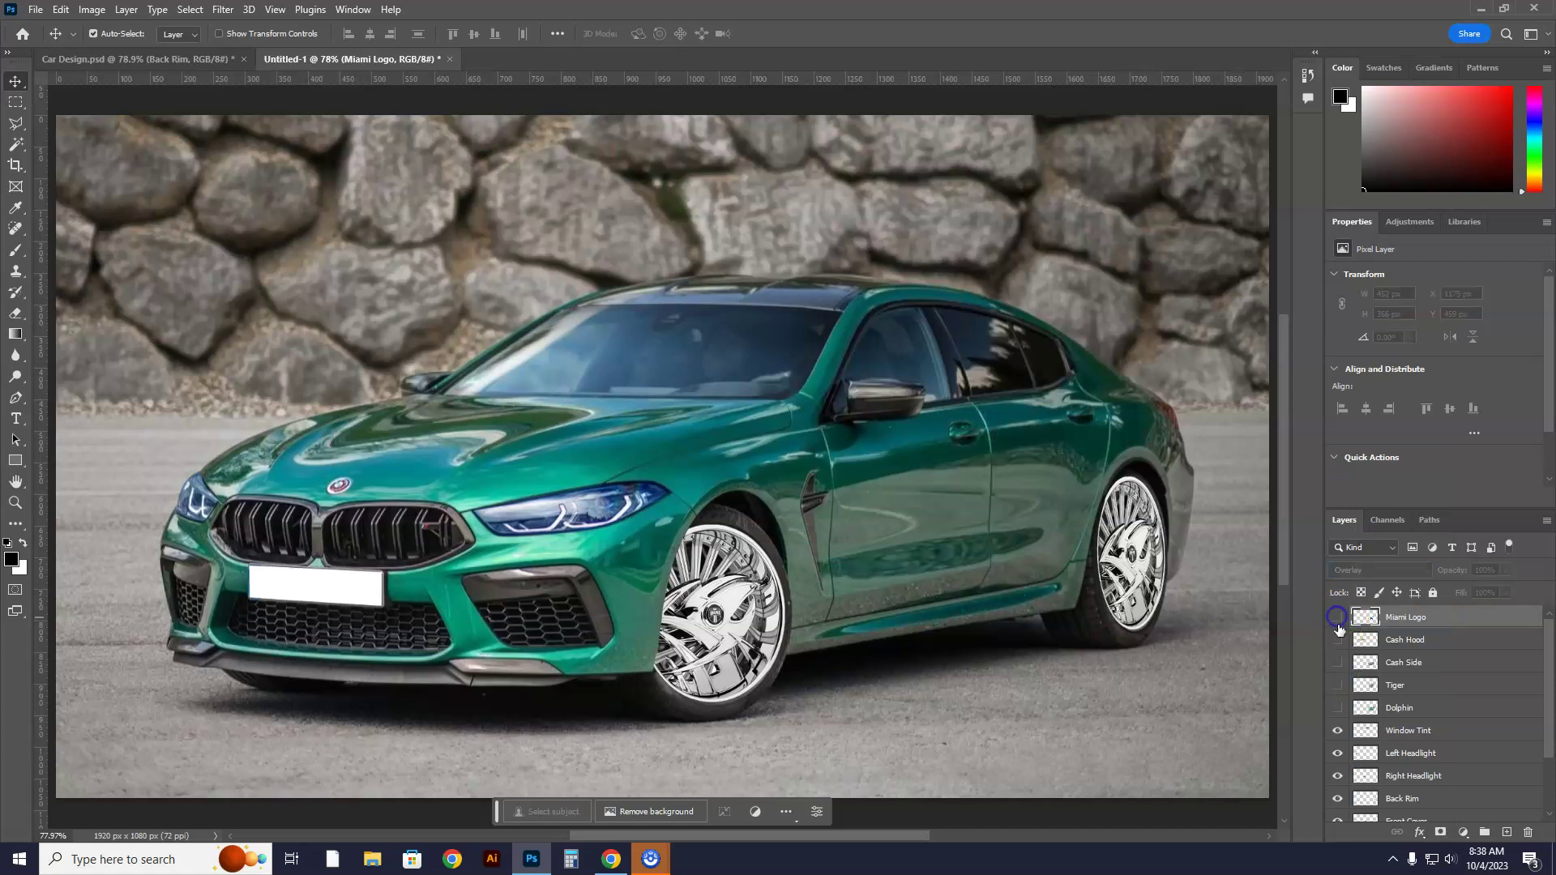
Show the Dolphin layer and set its blend mode to Overlay
left_click(1335, 709)
left_click(1390, 549)
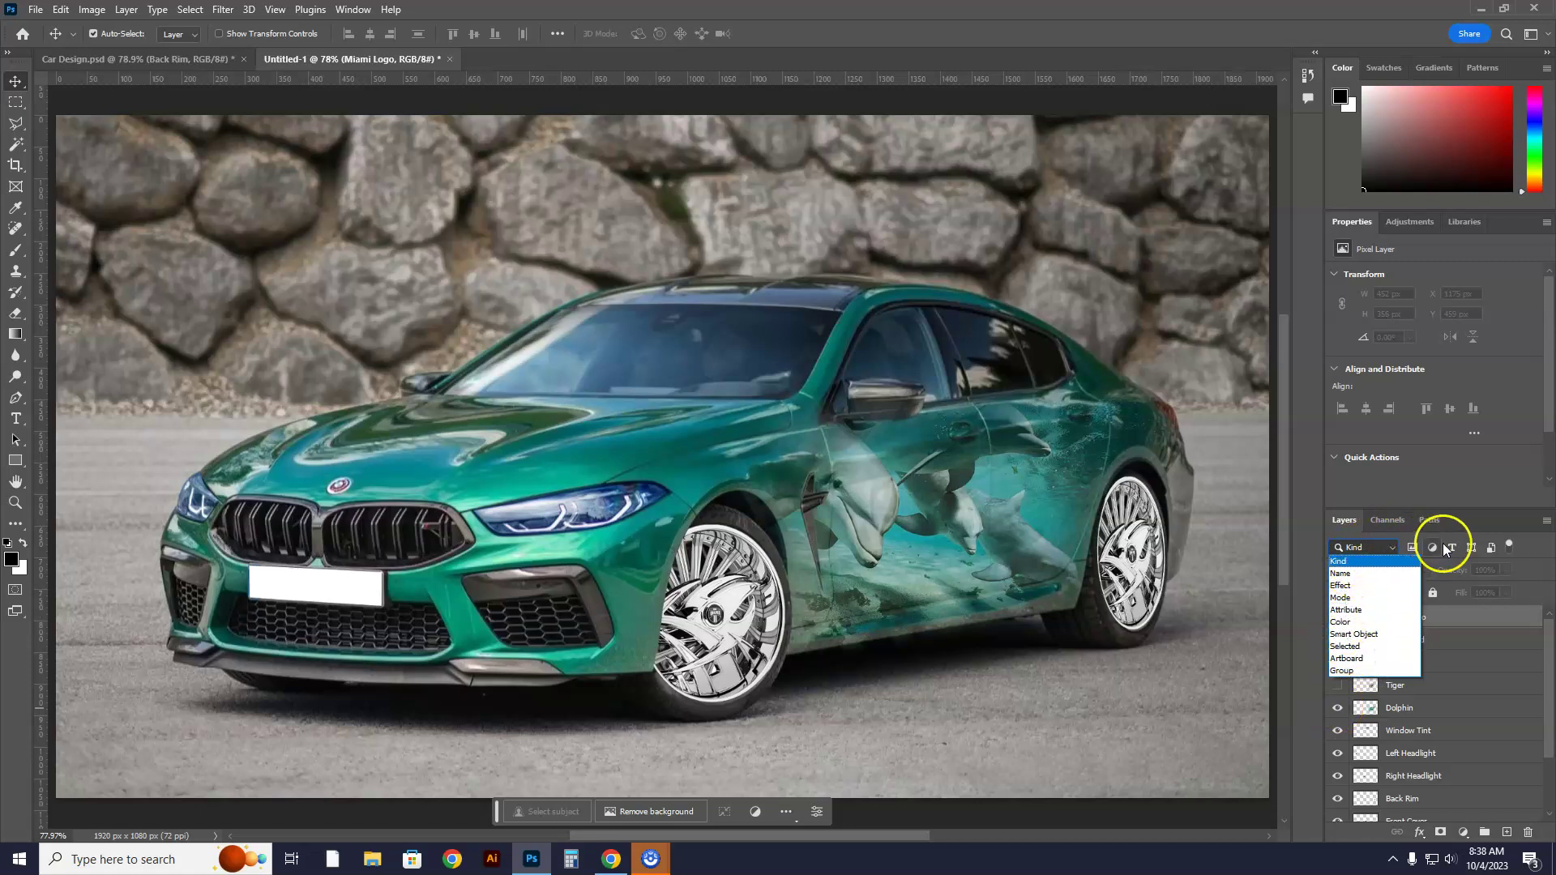
left_click(1486, 515)
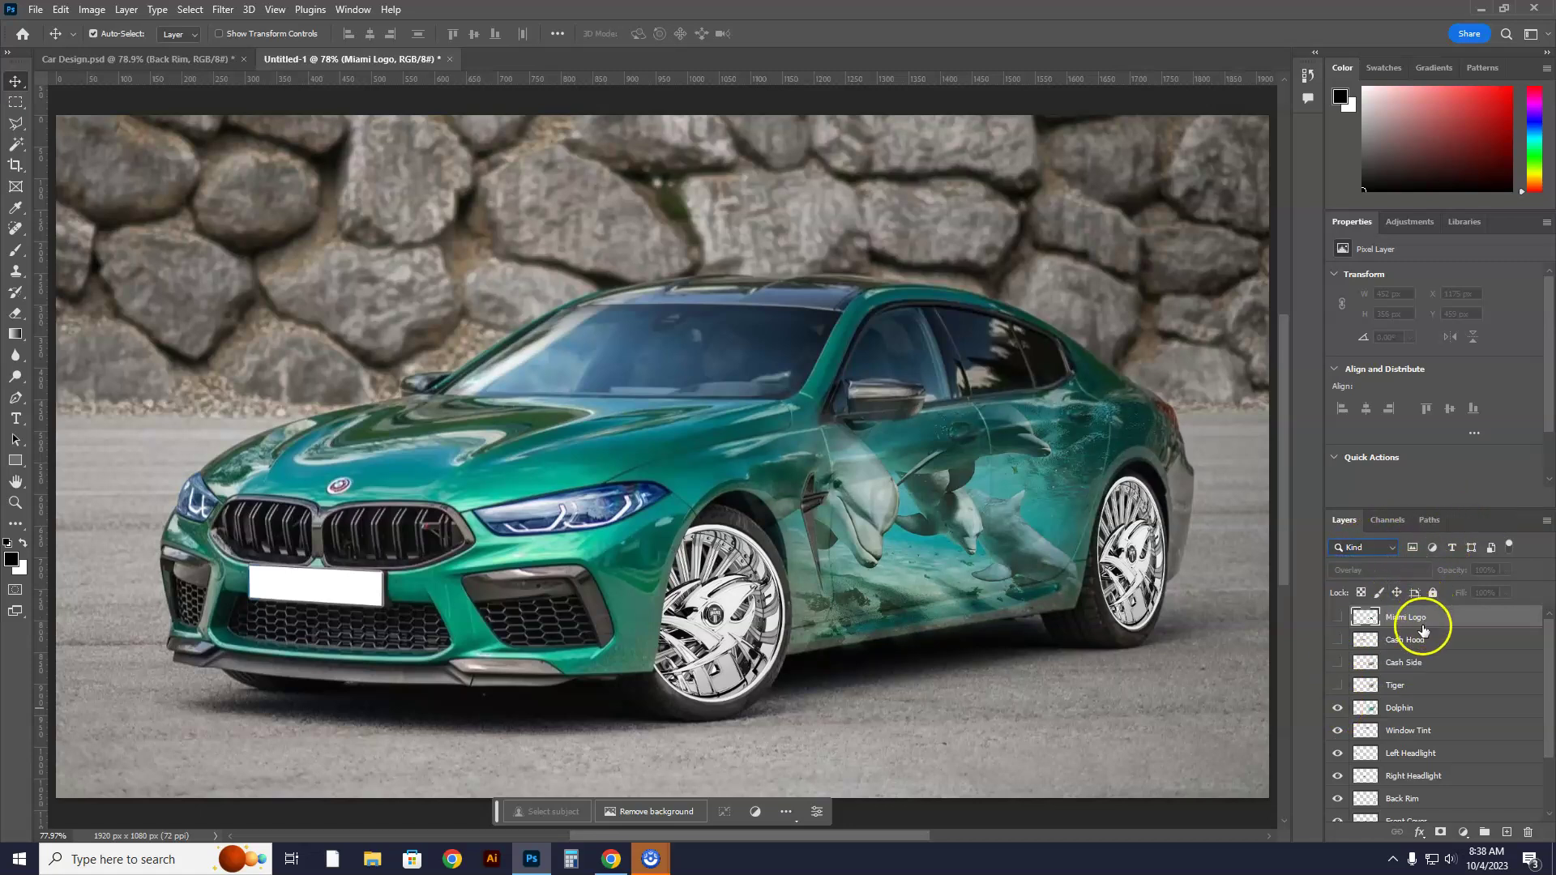
left_click(1406, 709)
left_click(1425, 570)
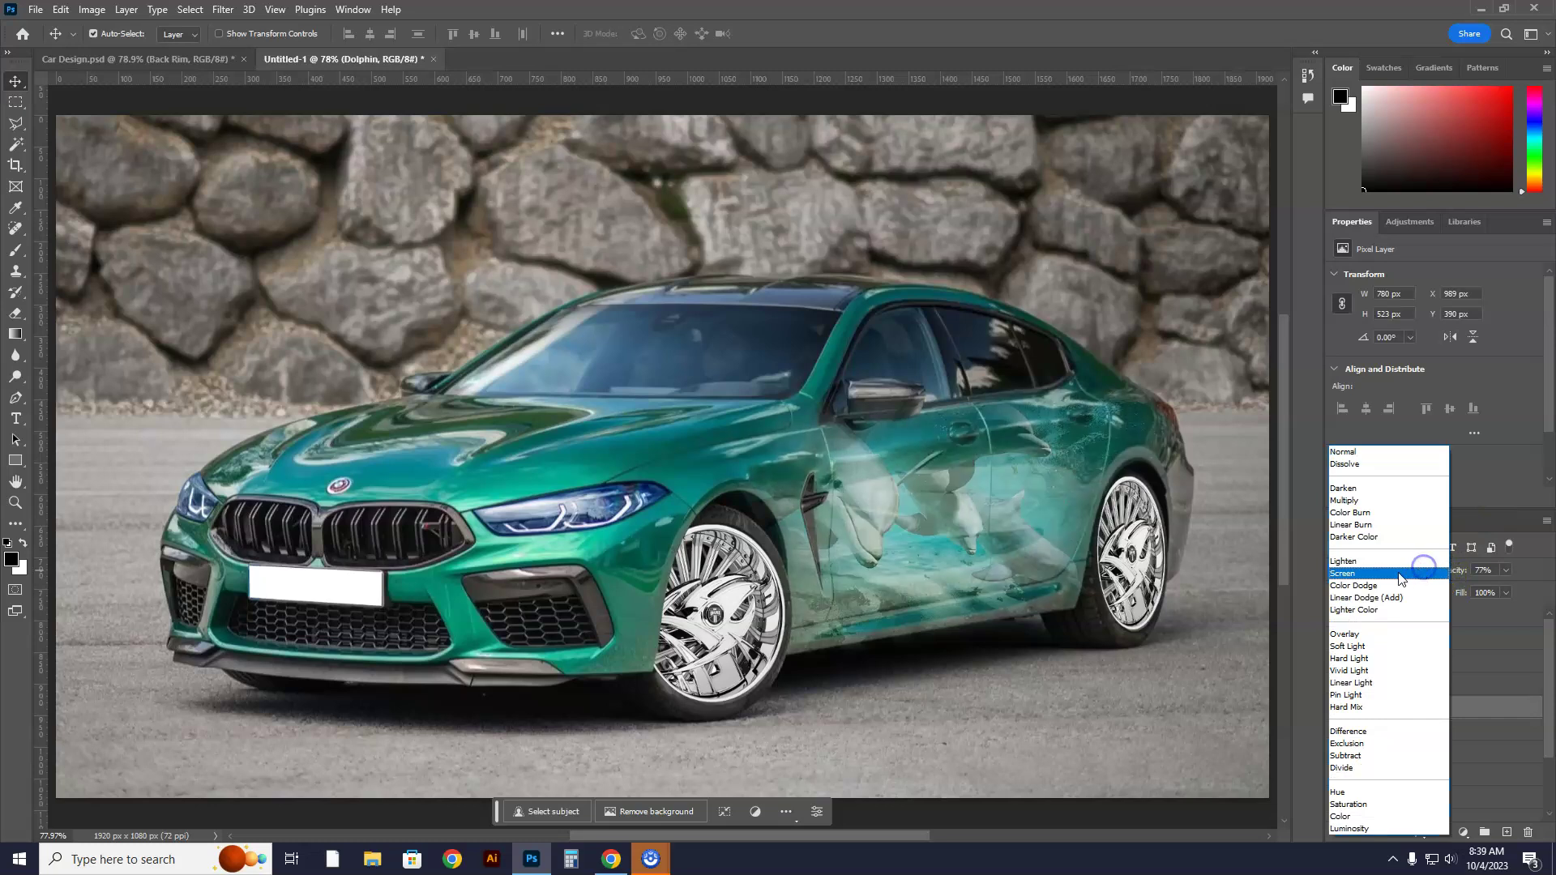
left_click(1349, 635)
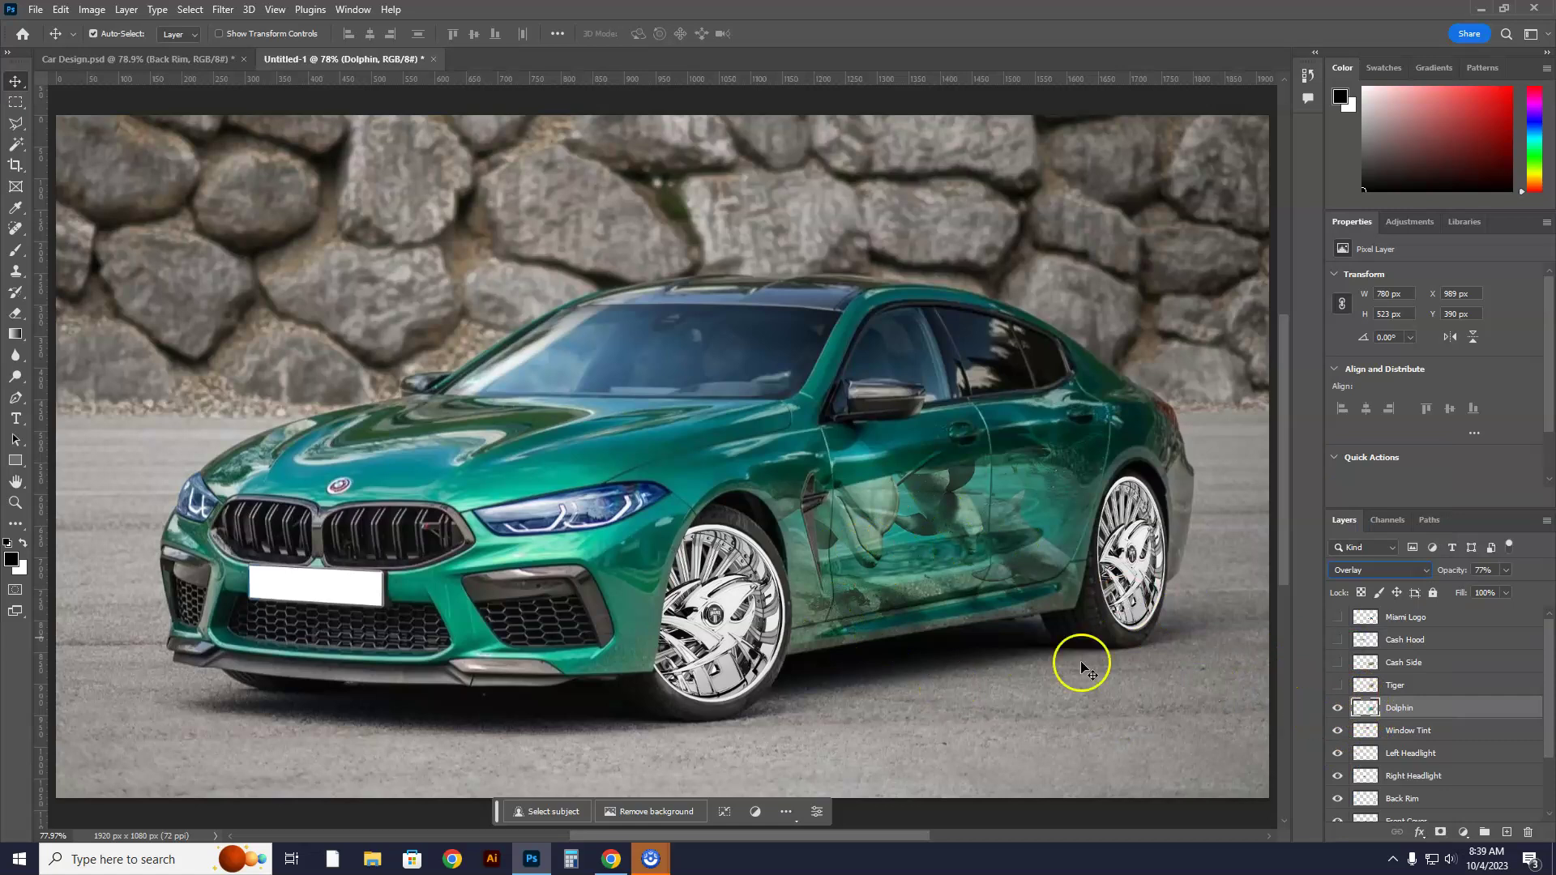
Compare the artwork layers by toggling their visibility, leaving only Cash Hood and Miami Logo shown among them
left_click(1337, 703)
left_click(1337, 687)
left_click(1338, 687)
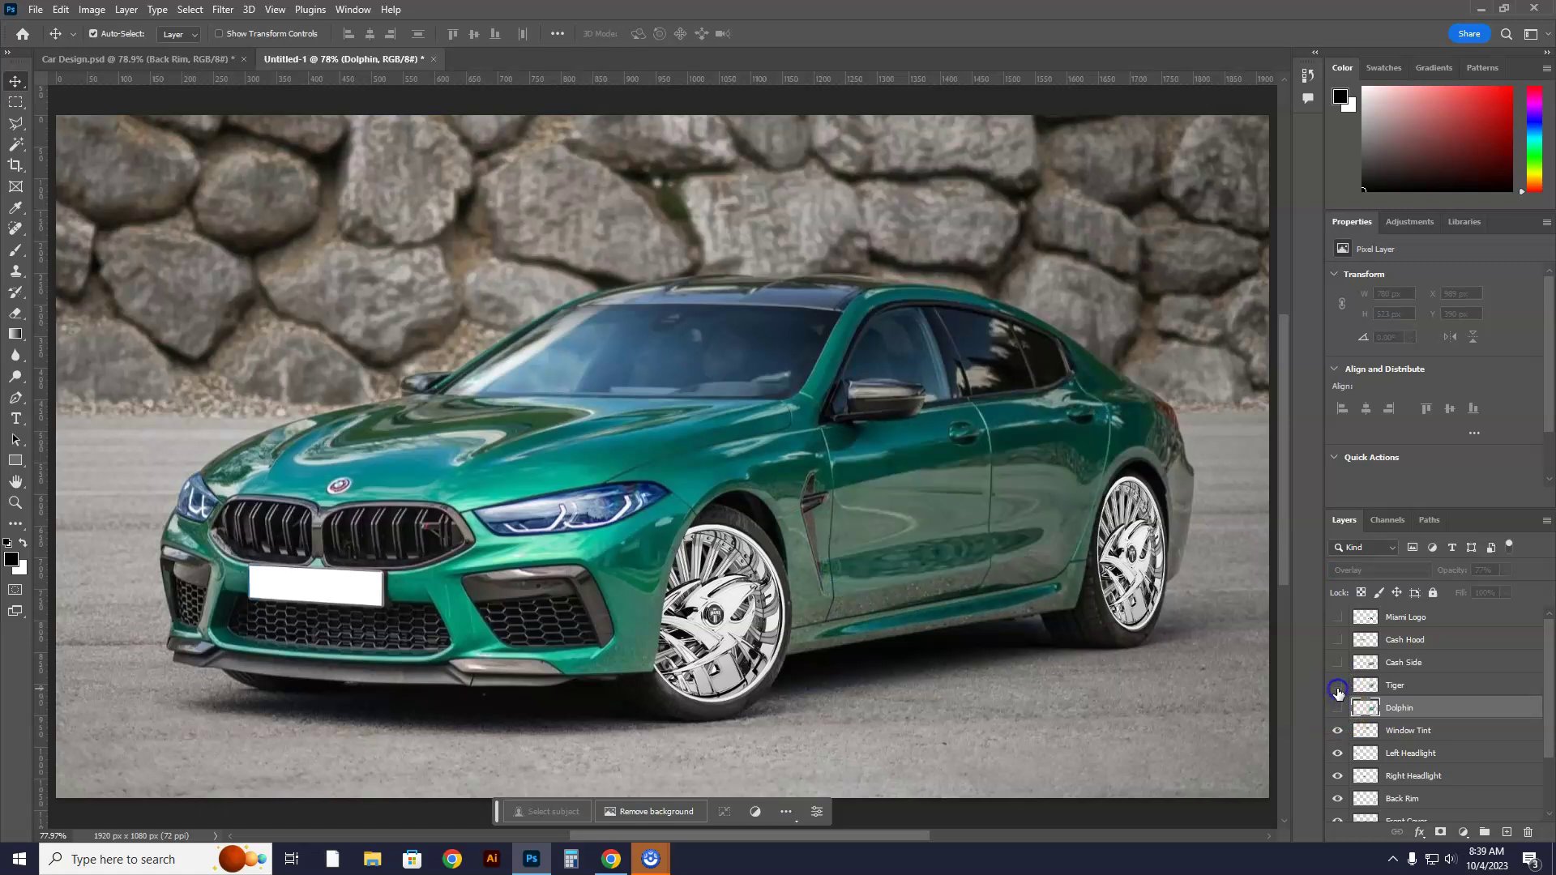
left_click(1337, 662)
left_click(1337, 639)
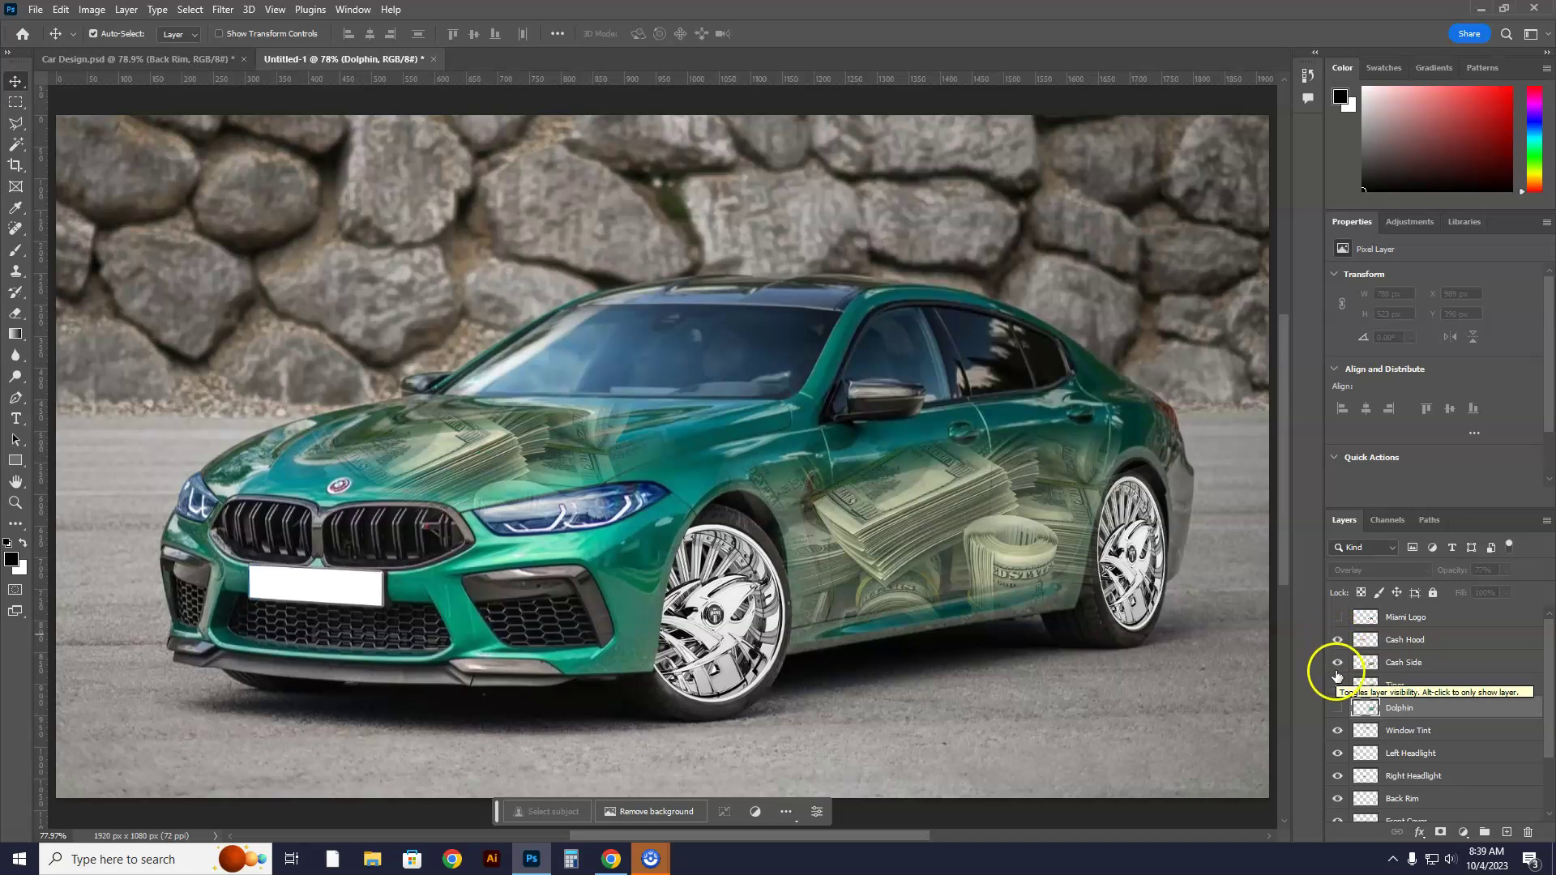
left_click(1337, 662)
left_click(1338, 618)
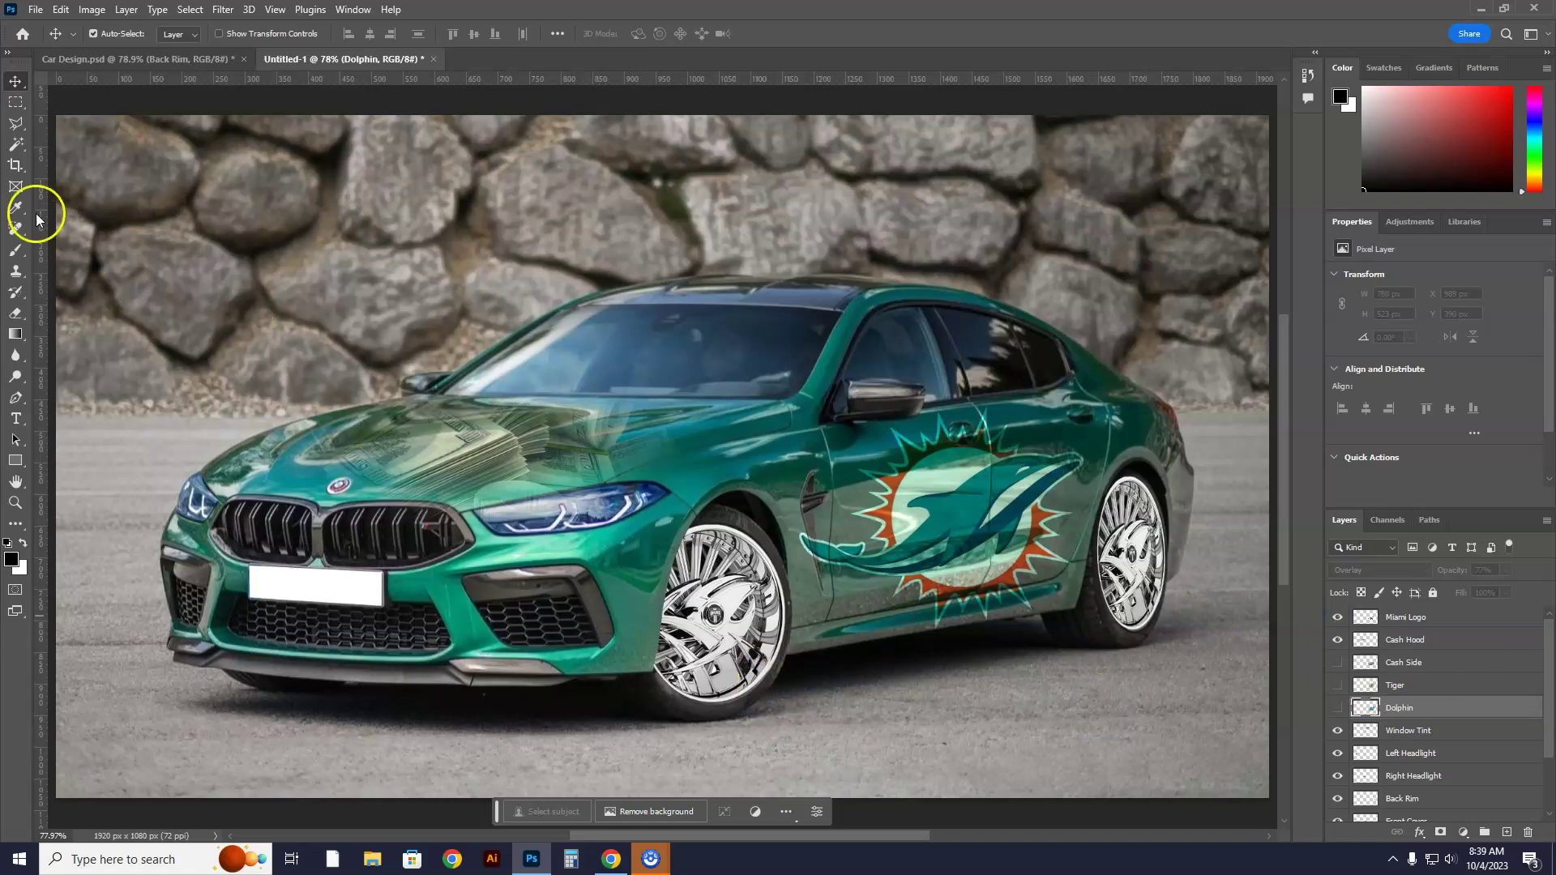
Review the lasso and wand selection tools, leaving the Magic Wand tool active
left_click(17, 127)
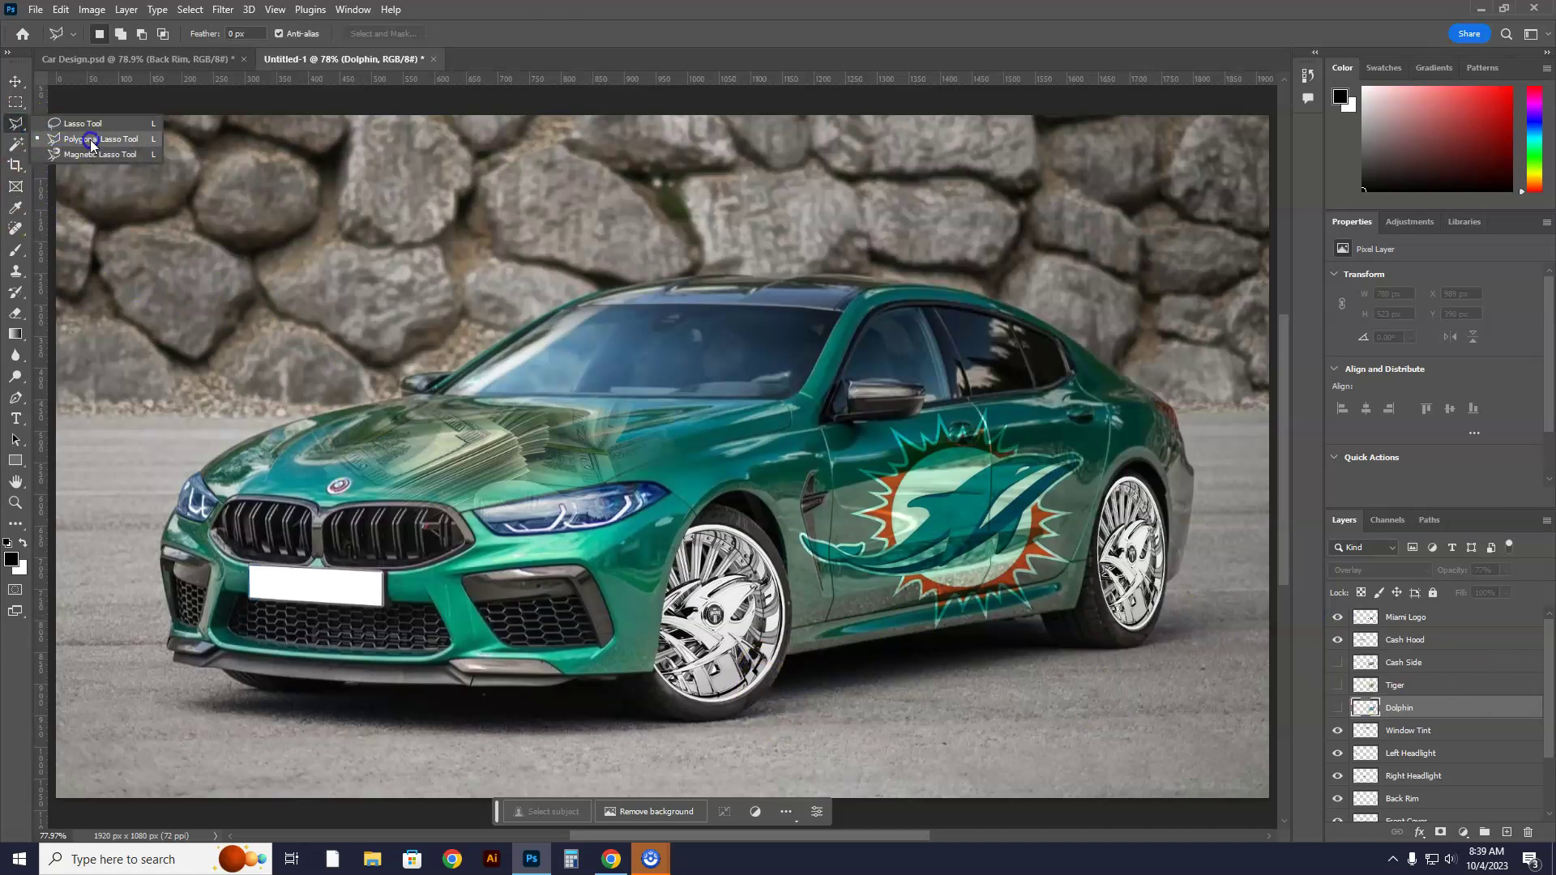
left_click(90, 153)
left_click(16, 145)
left_click(17, 146)
left_click(94, 173)
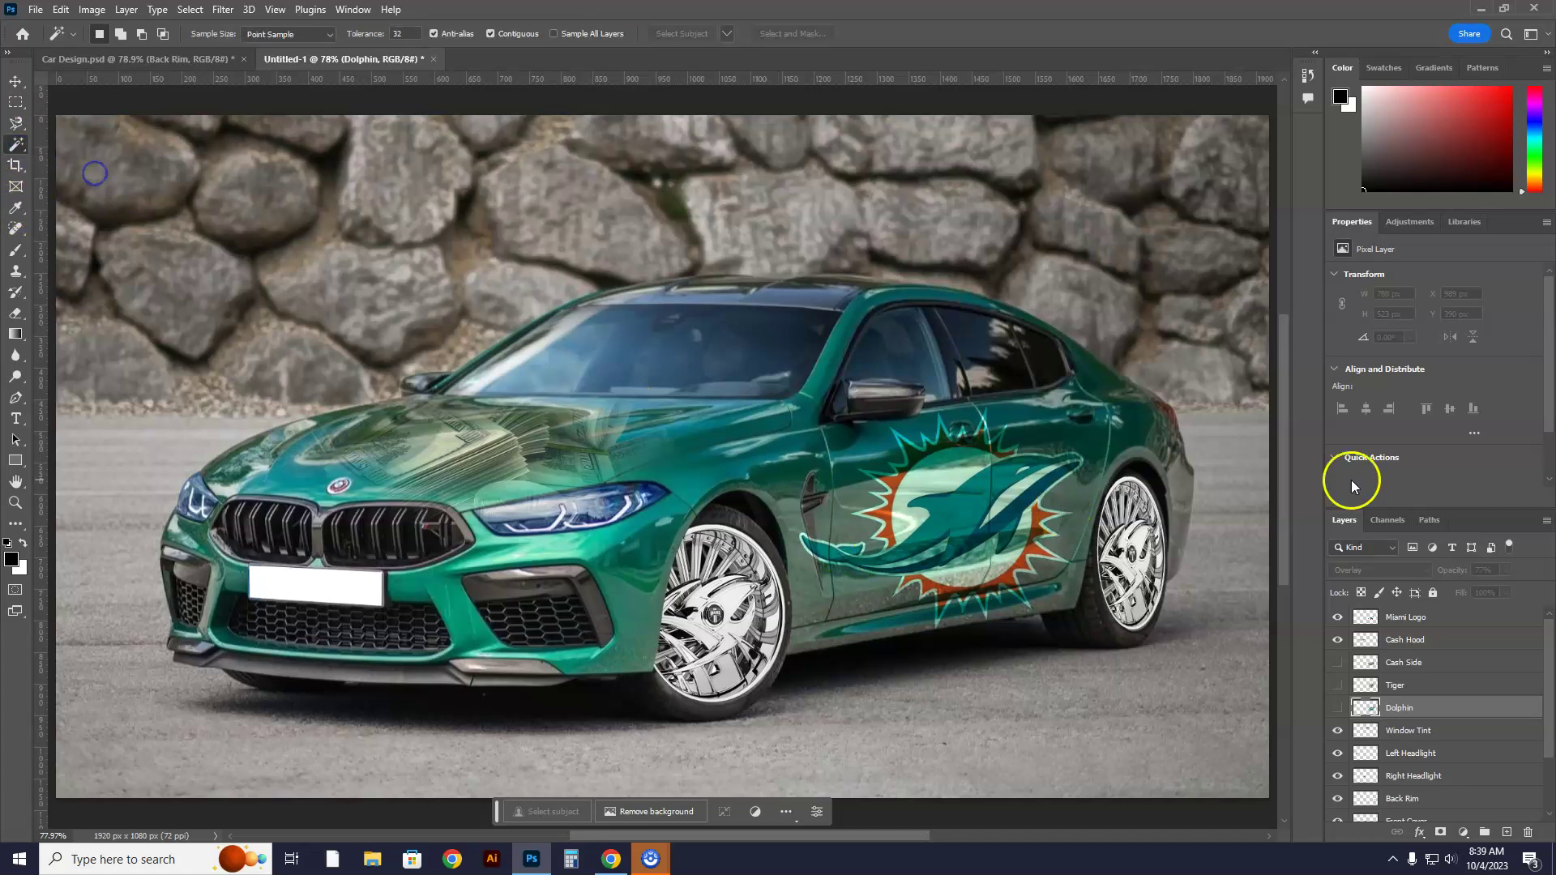